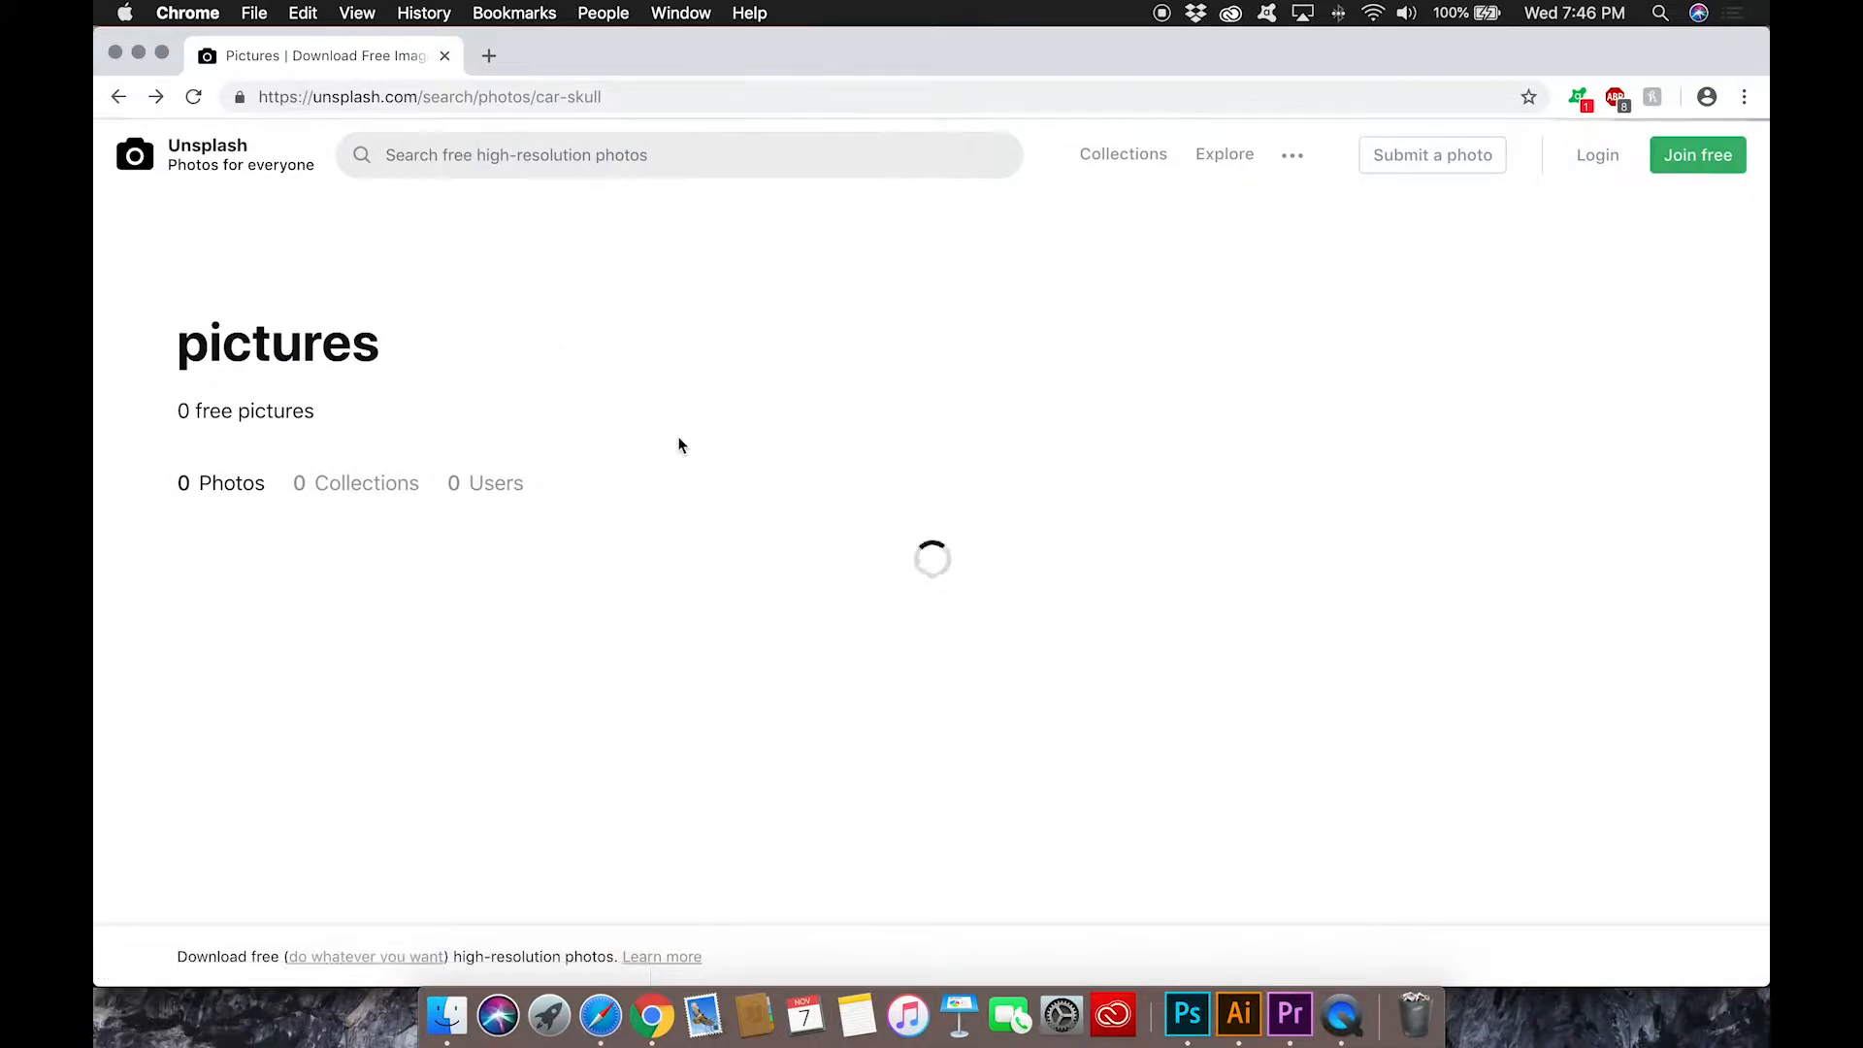
Step: View the skull gear-shift photo from the car skull search results on Unsplash, then close it
scroll(679, 441, down, 3)
click(499, 462)
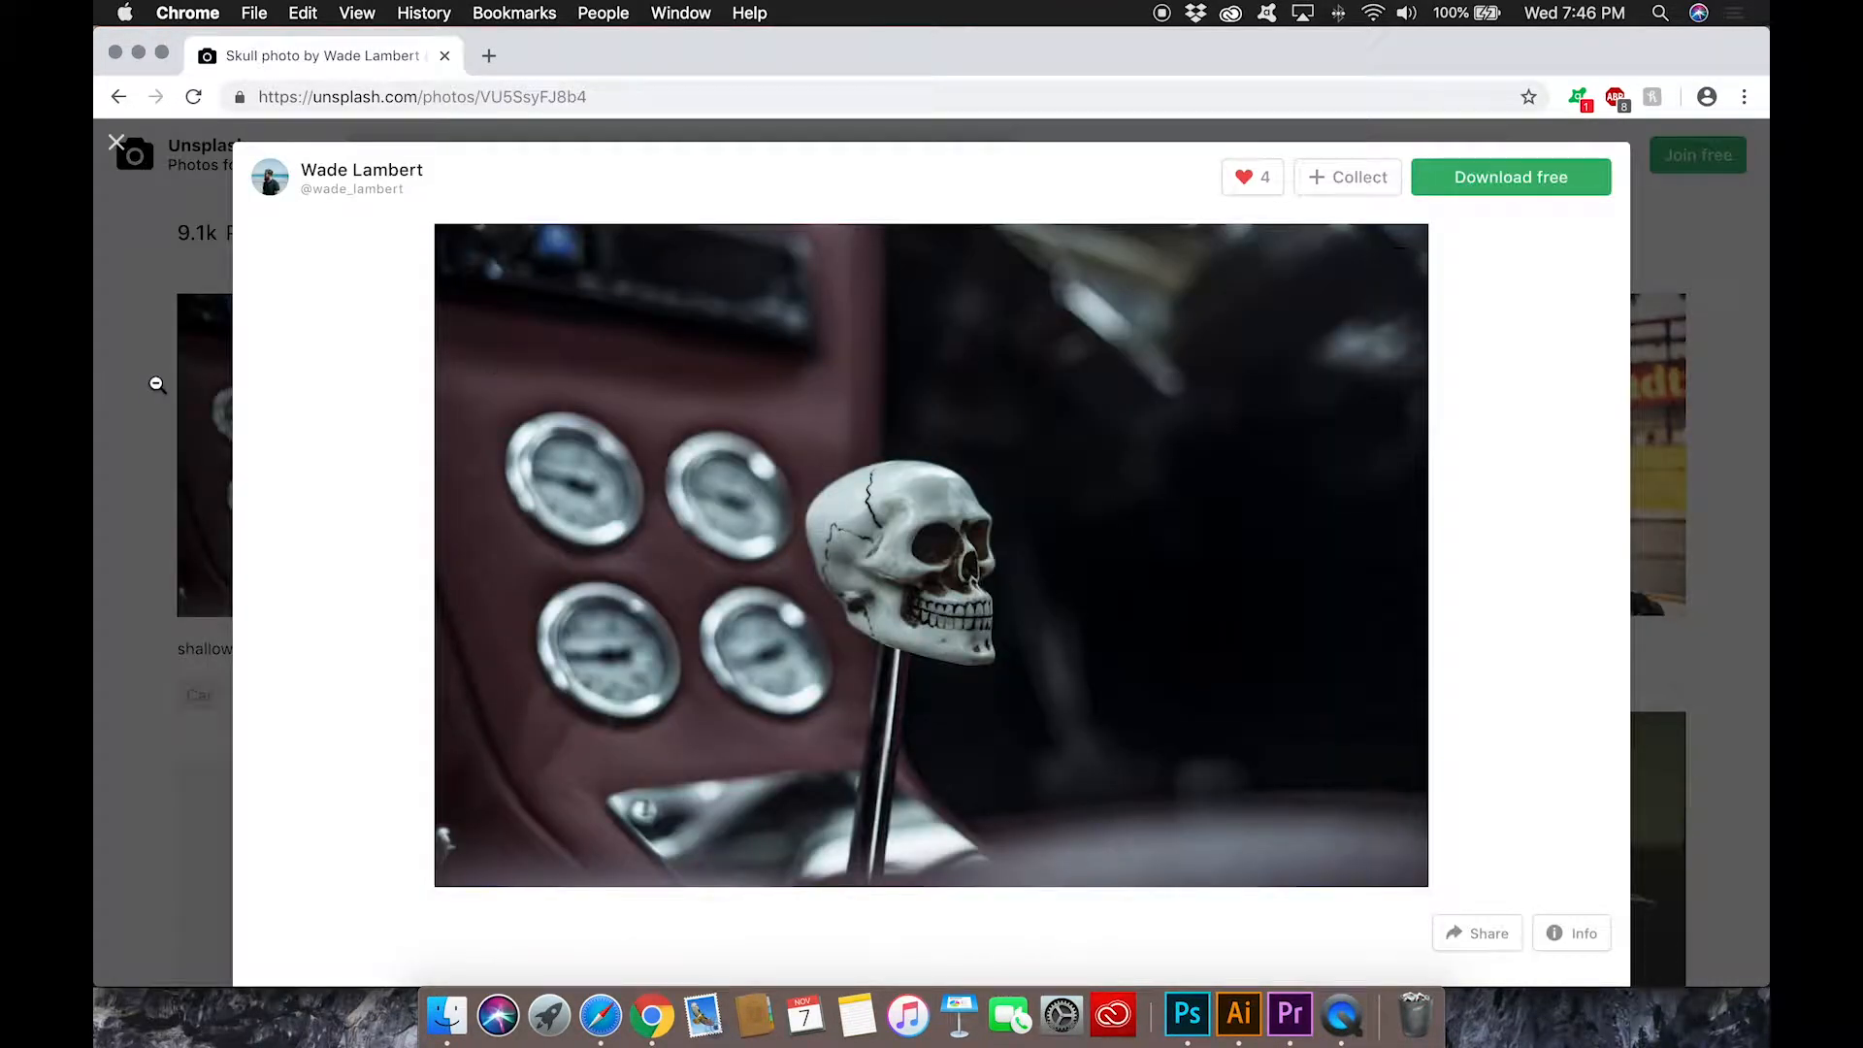
click(137, 382)
Step: Search Unsplash for "film" photos and browse the results
click(208, 154)
scroll(1010, 509, down, 3)
scroll(1009, 509, up, 1)
click(716, 428)
text(film)
key(Return)
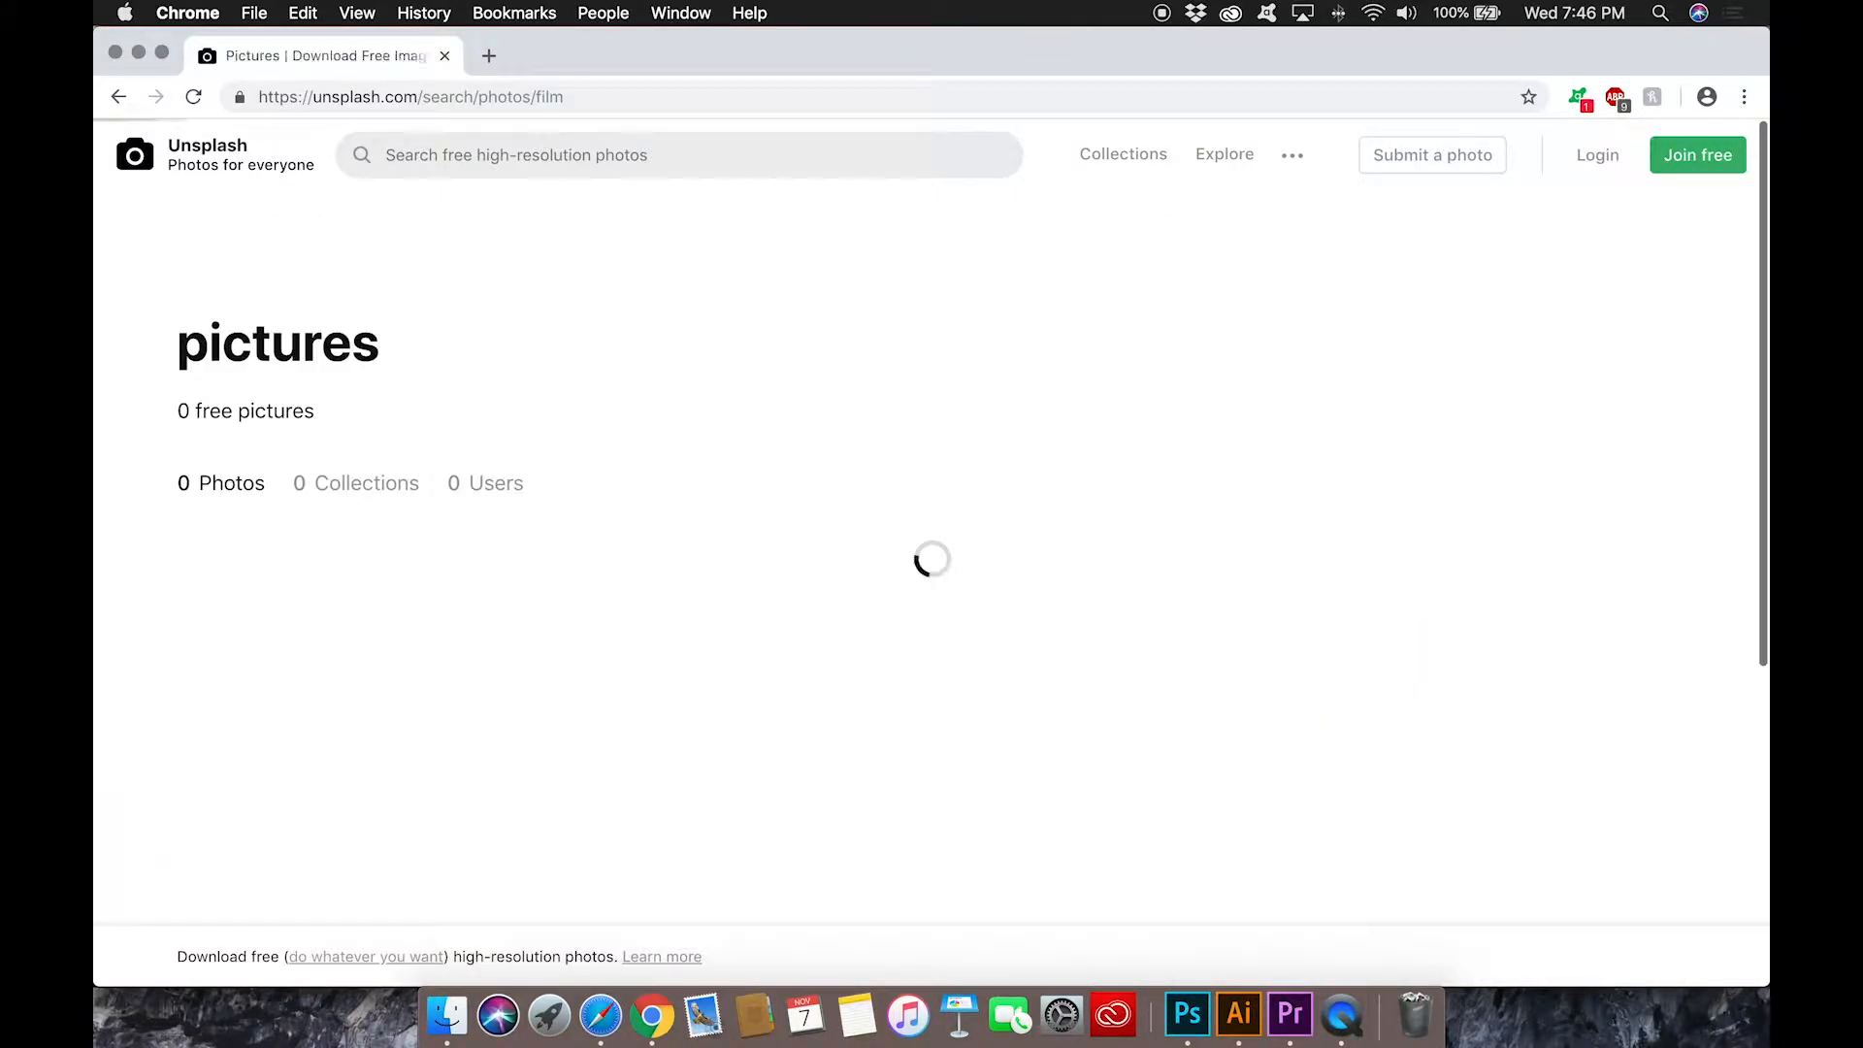
click(748, 562)
click(163, 463)
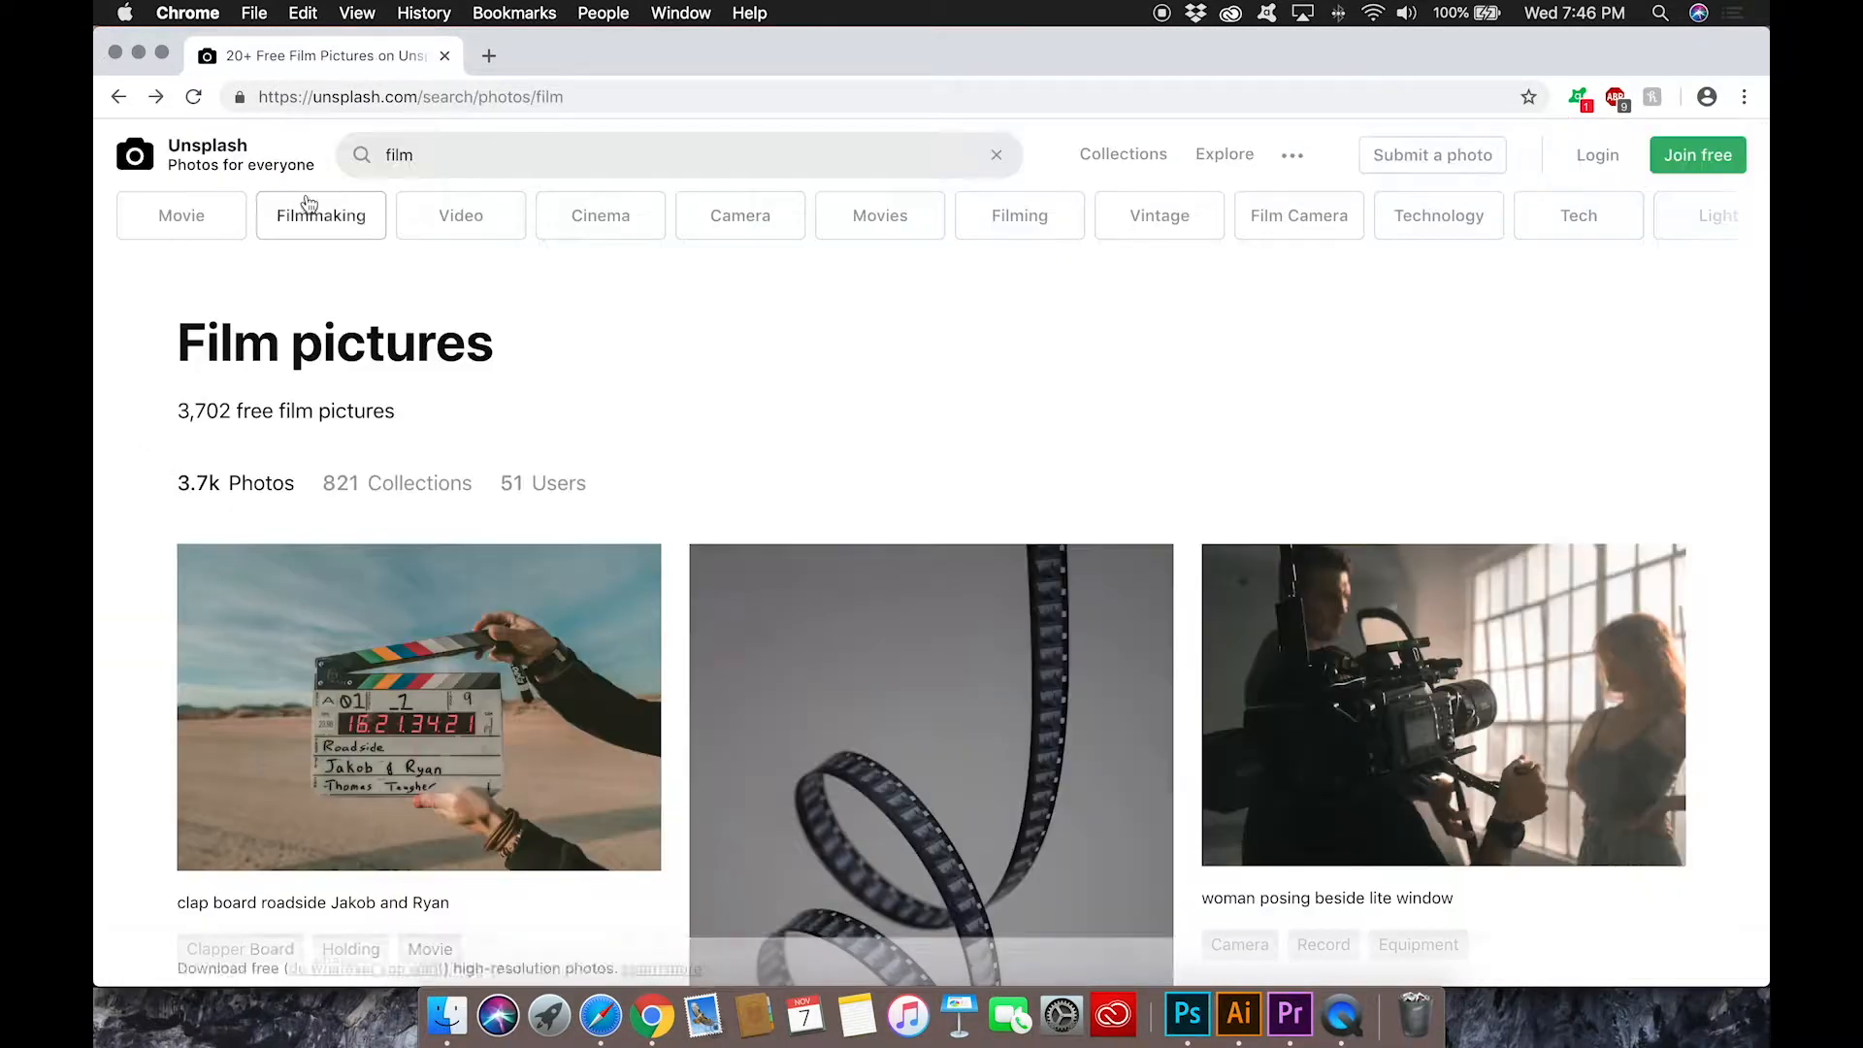
Step: Switch to Photoshop and start a new document with a width of 3940 and a height of 2560 pixels
click(205, 427)
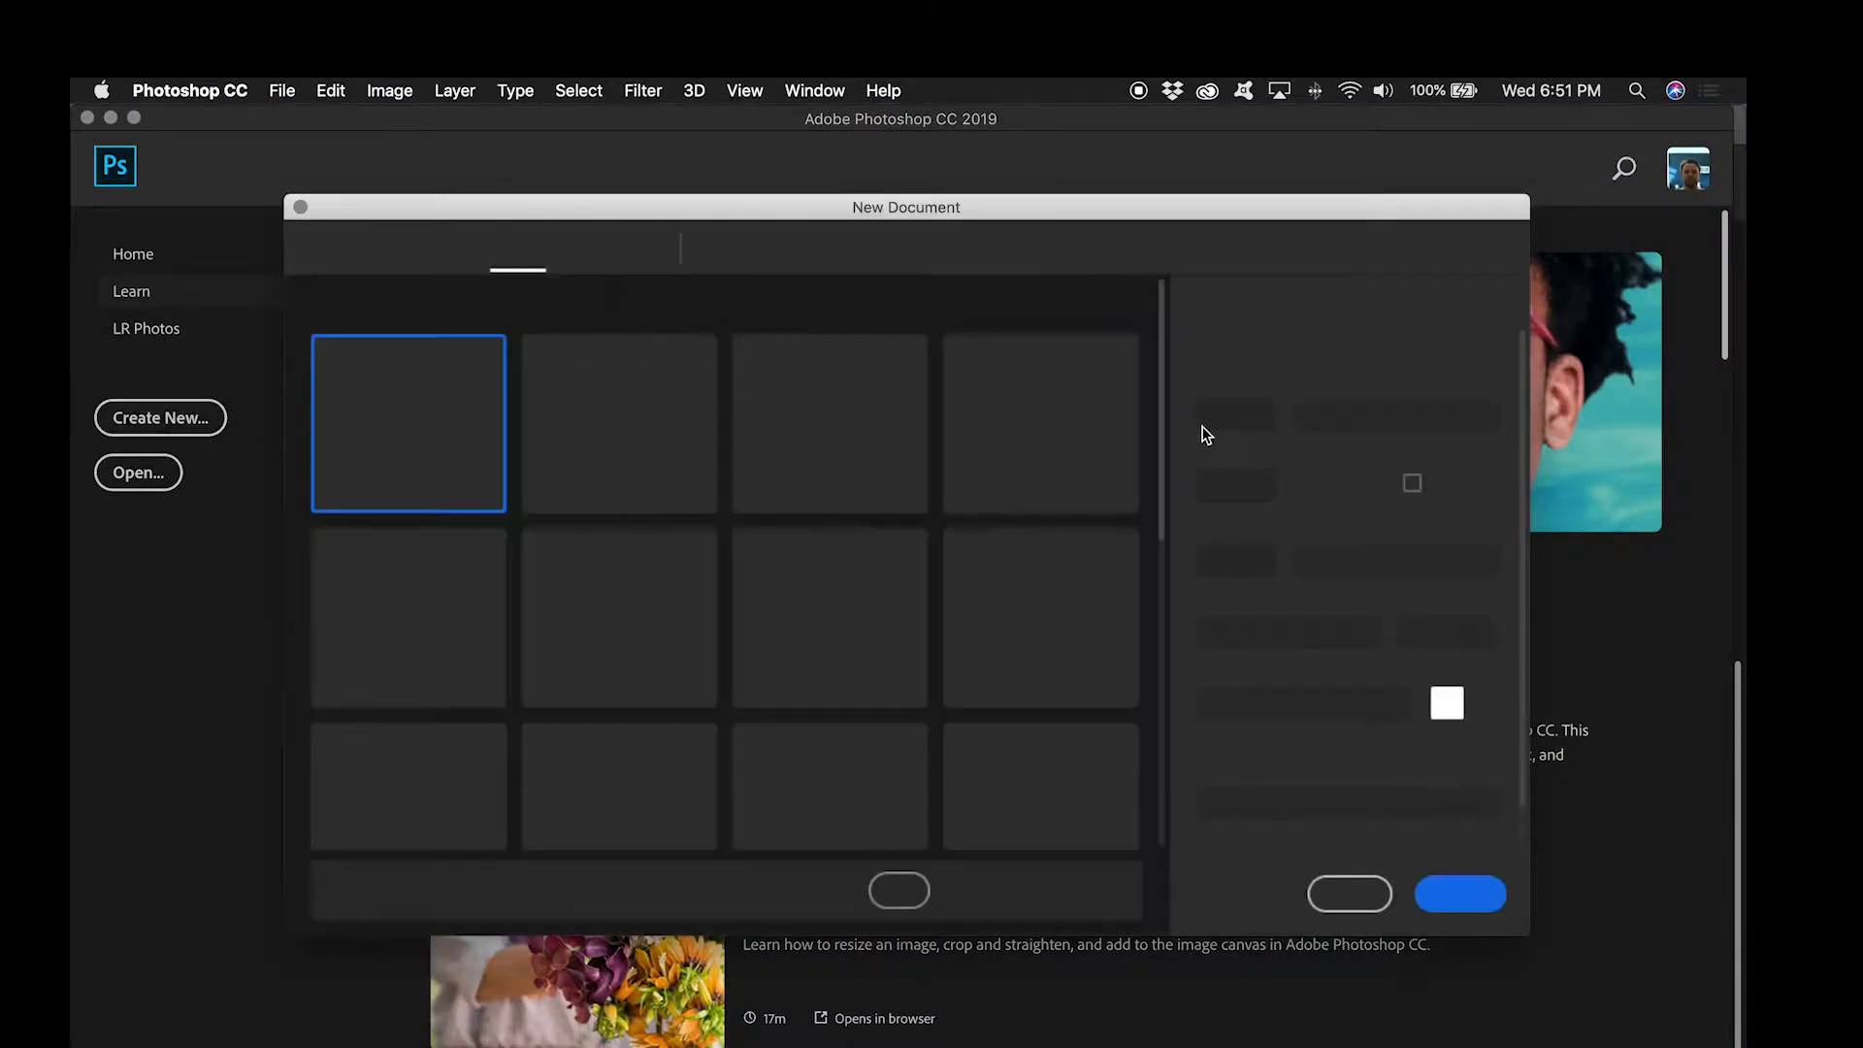
click(1247, 412)
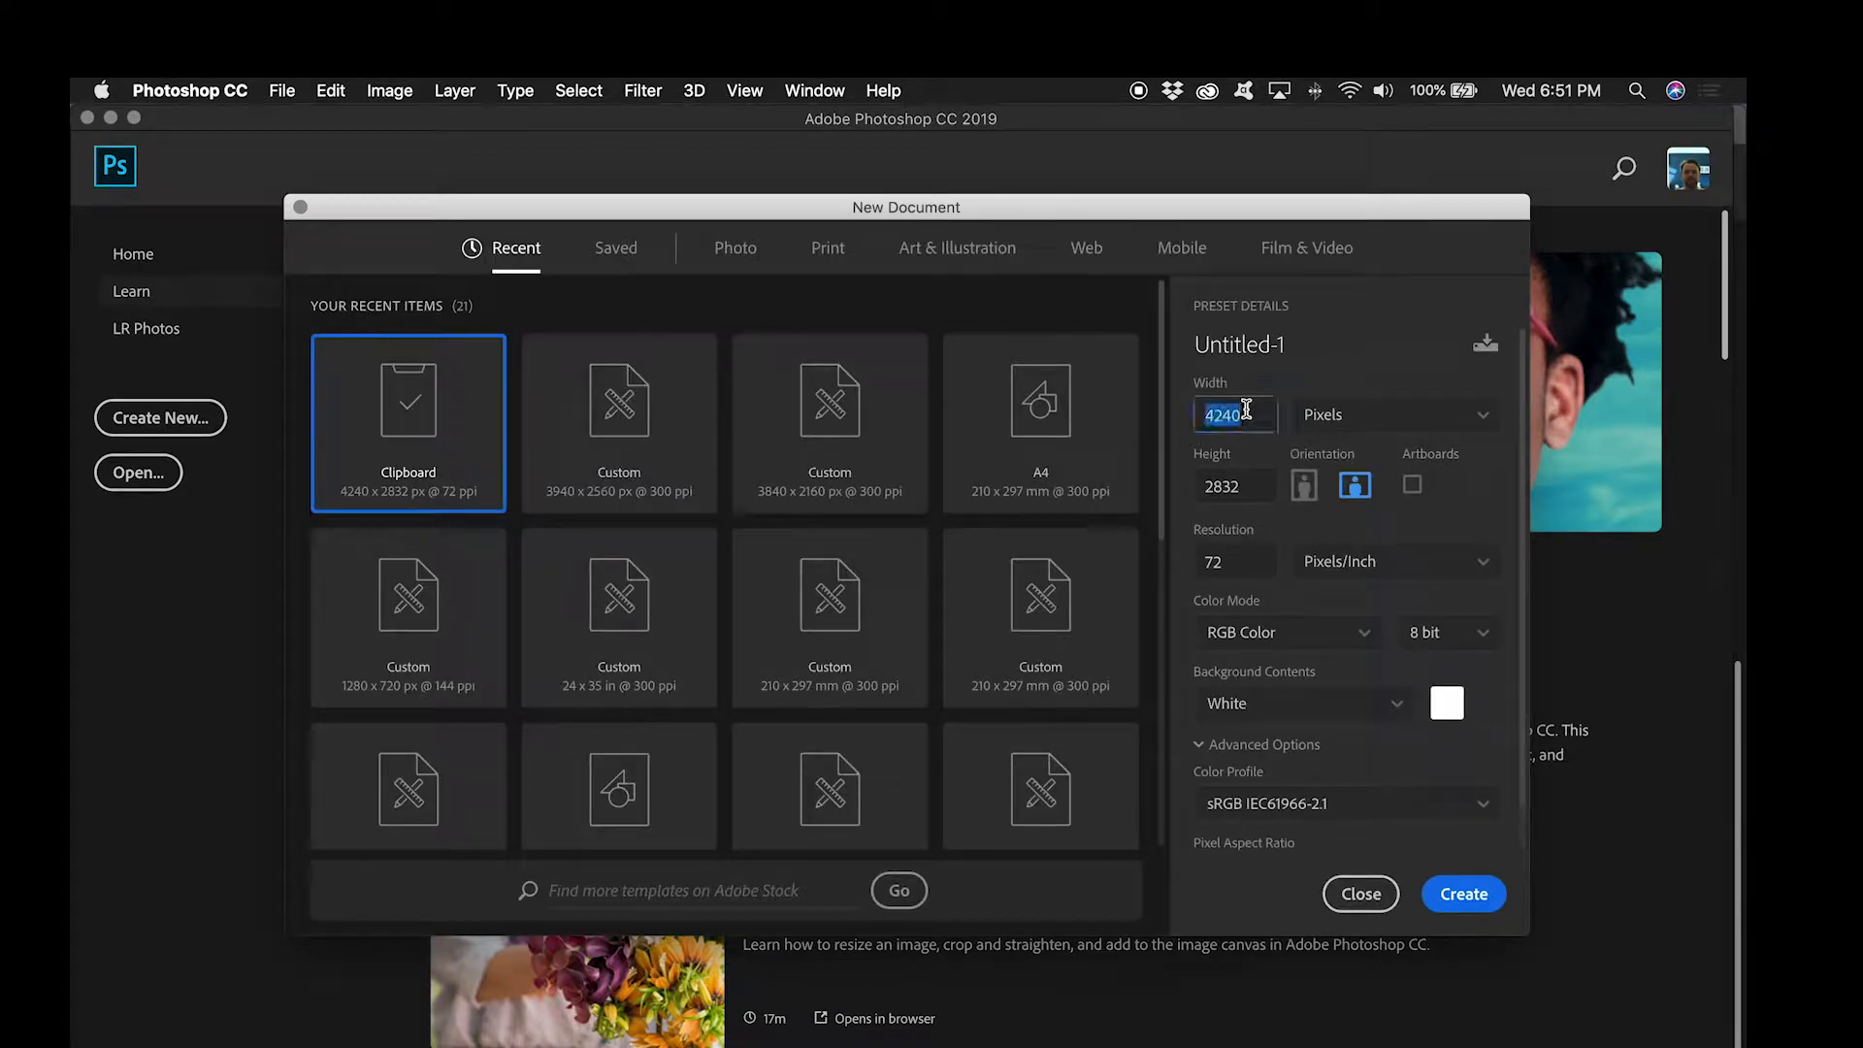
text(3940)
key(Tab)
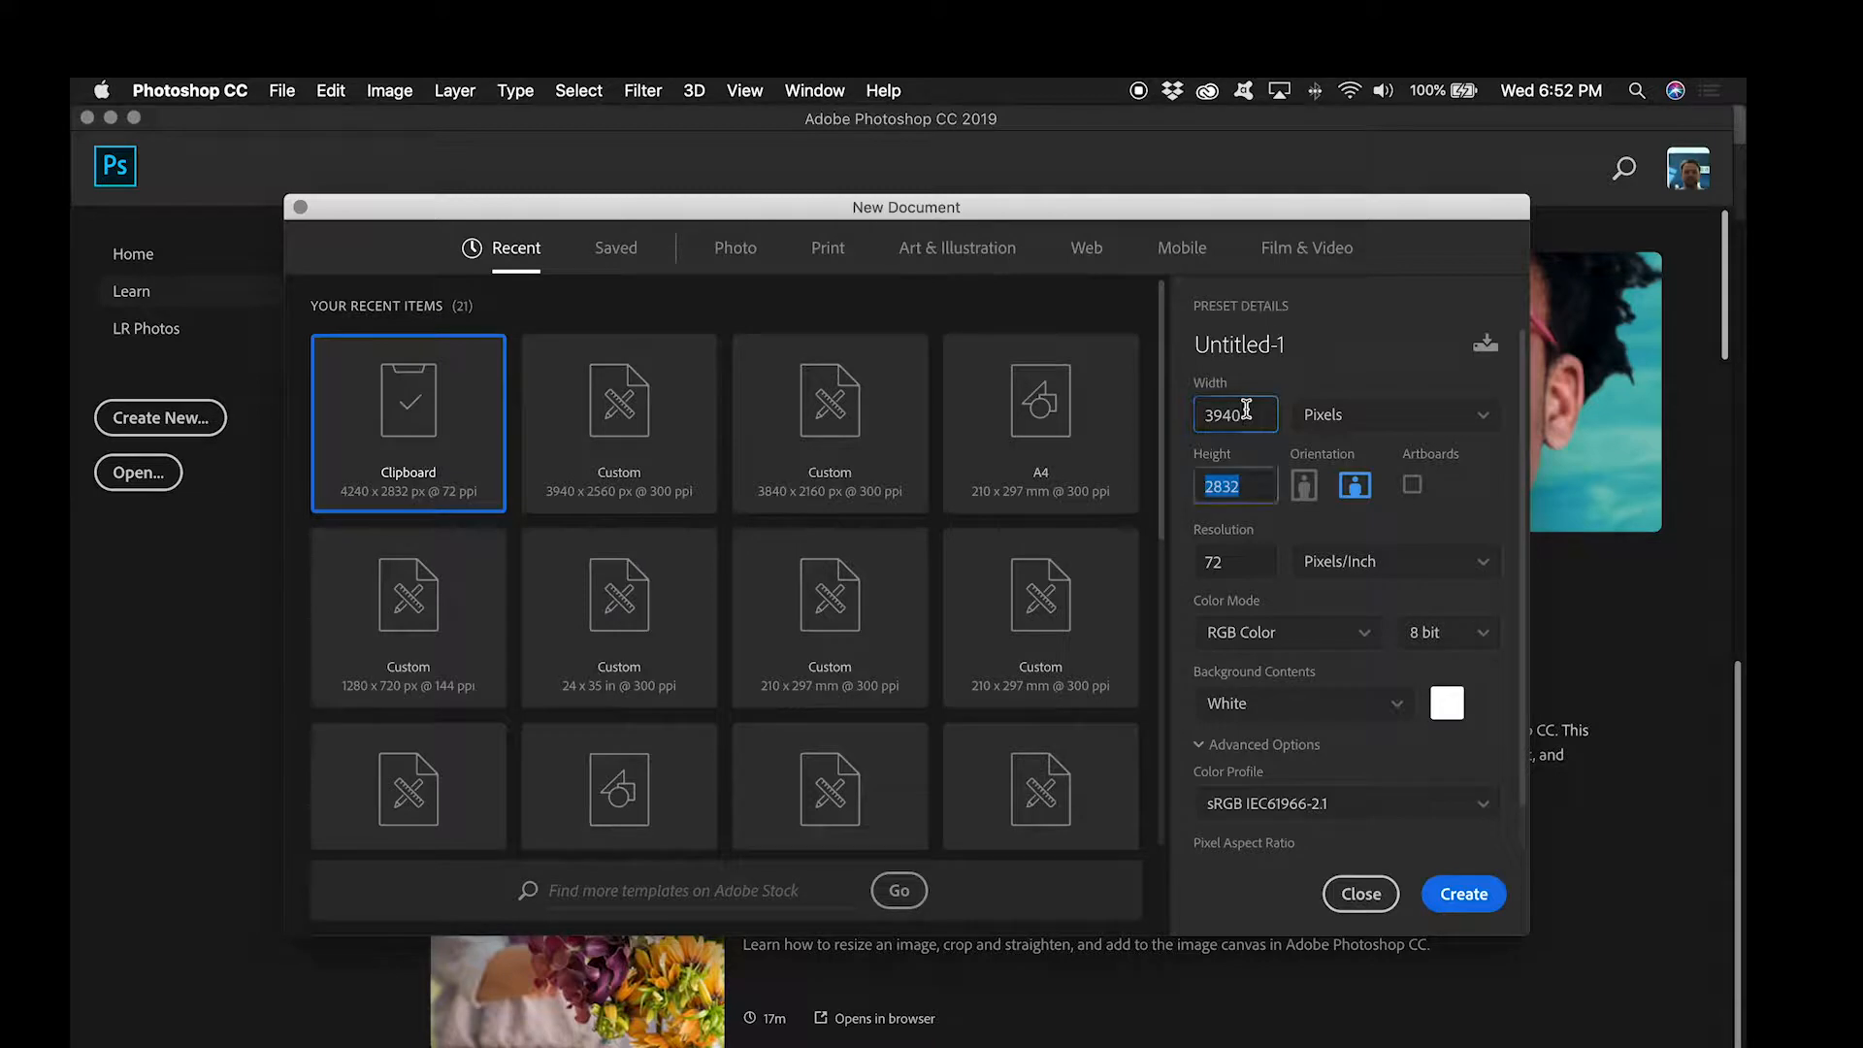
text(2560)
key(shift+Tab)
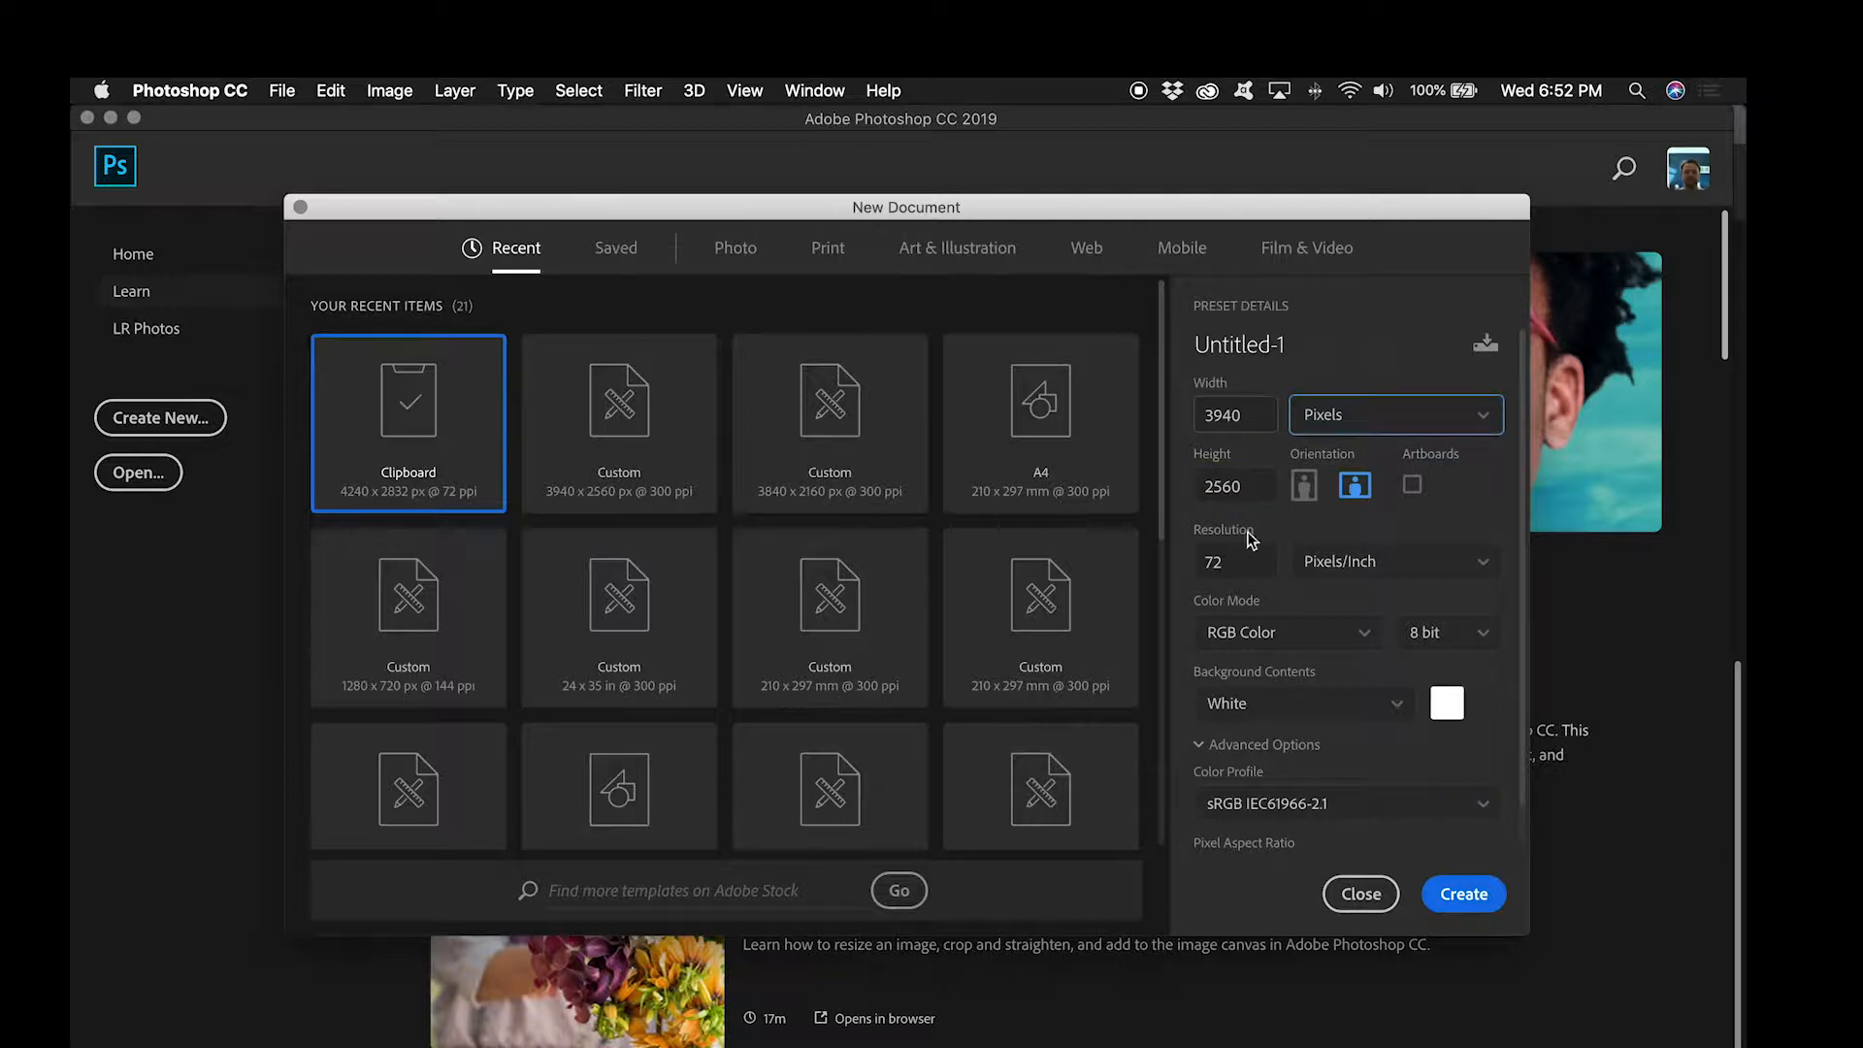
Step: Set the resolution to 300 pixels/inch and the colour depth to 16 bit, and create the document
click(1225, 571)
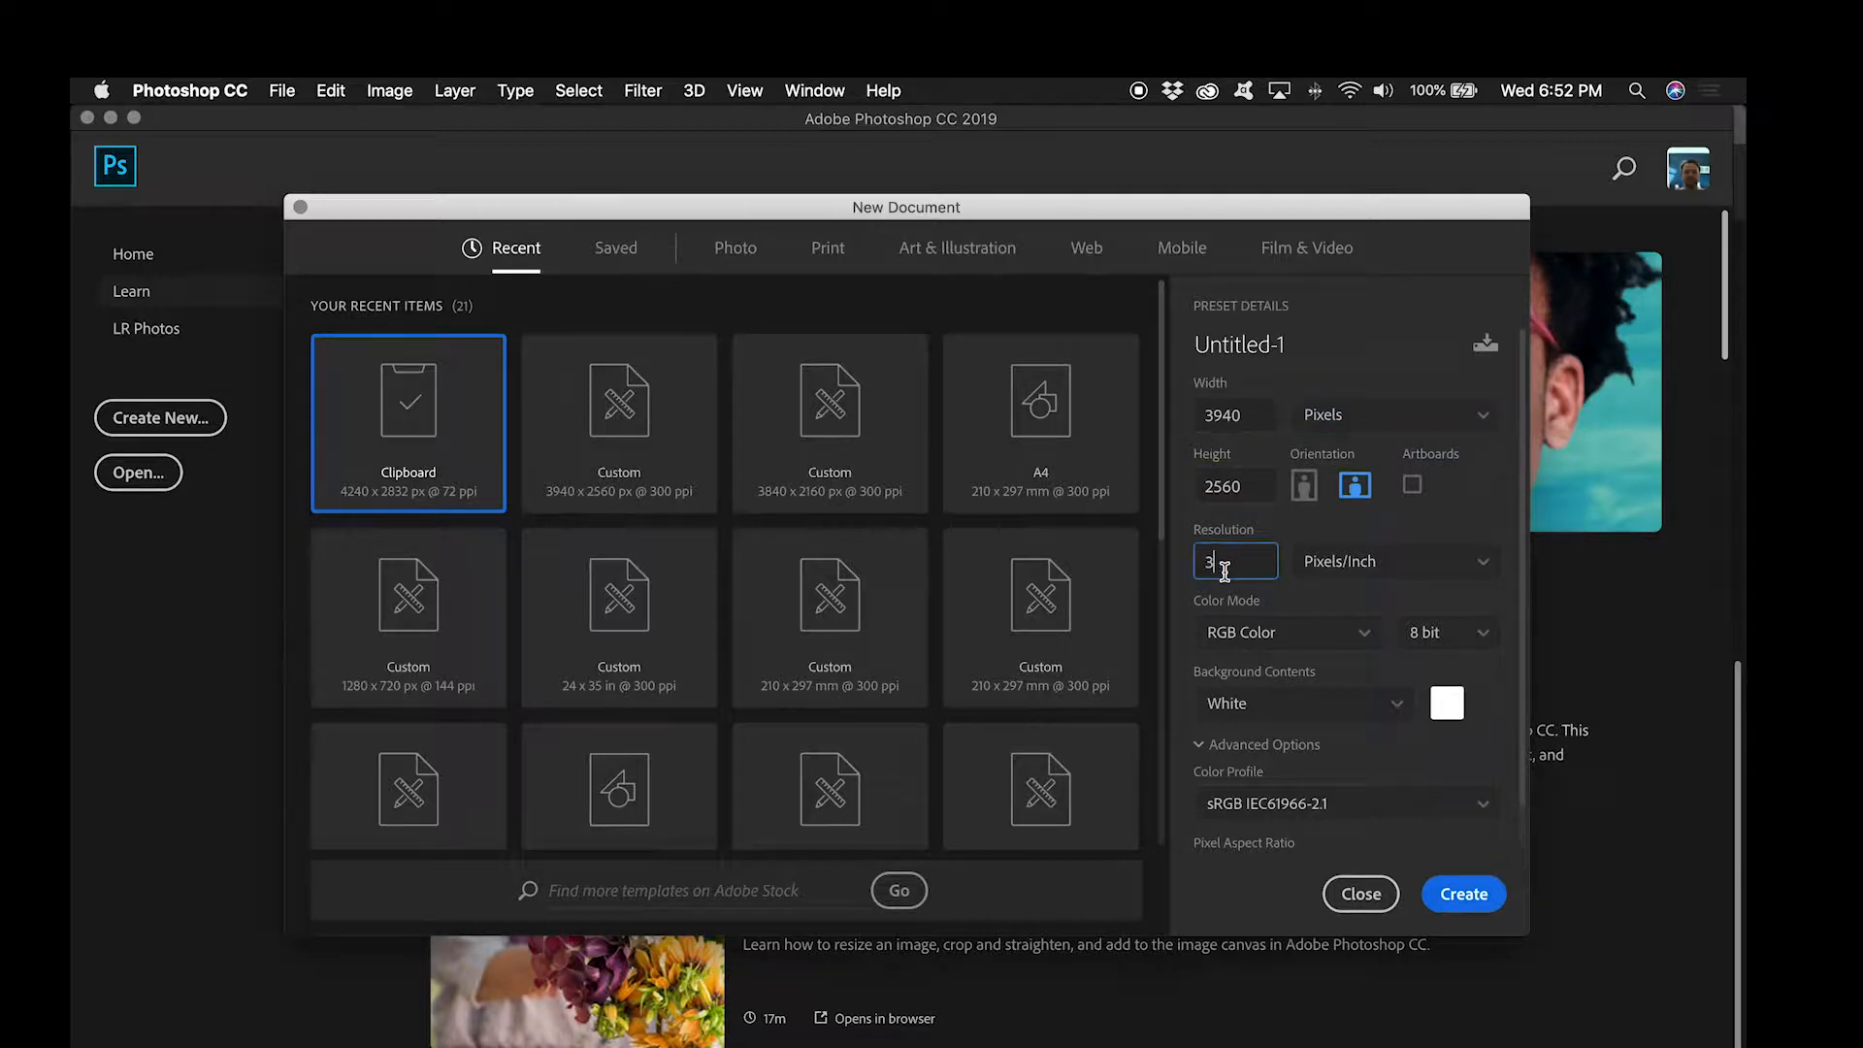
click(1484, 635)
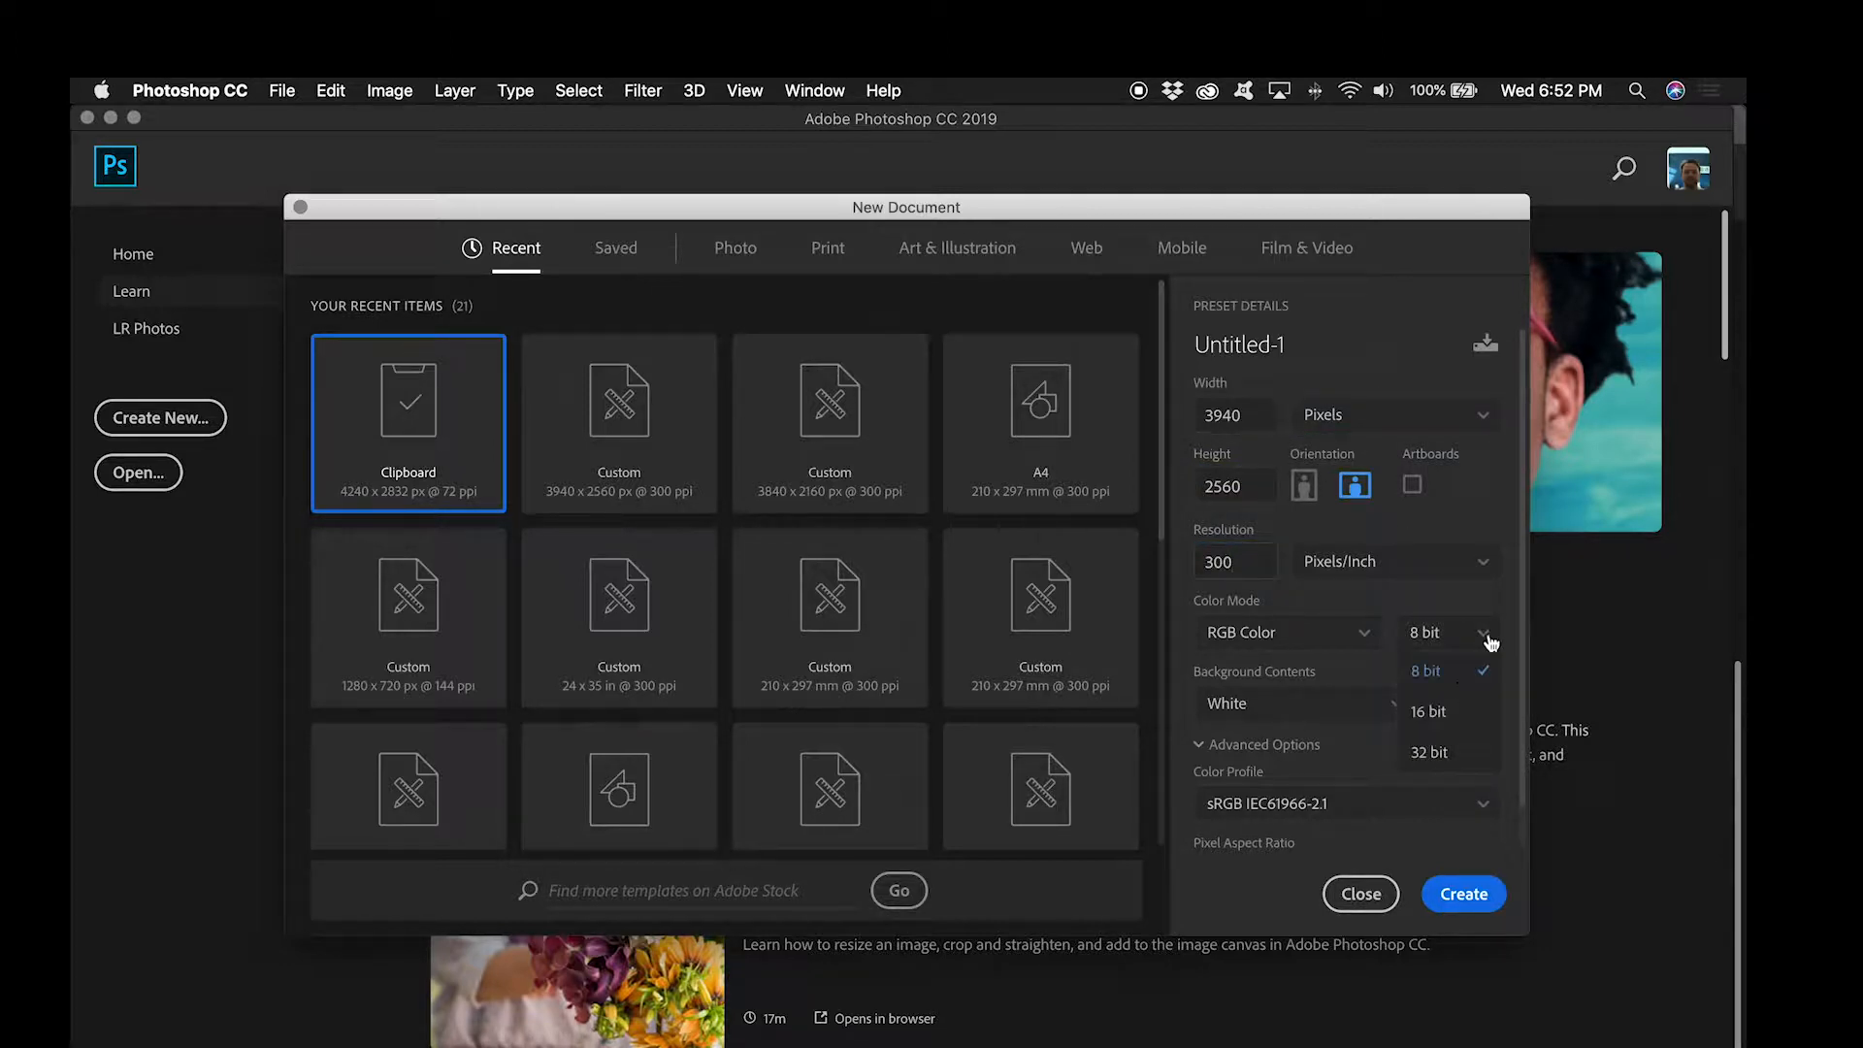
click(1426, 712)
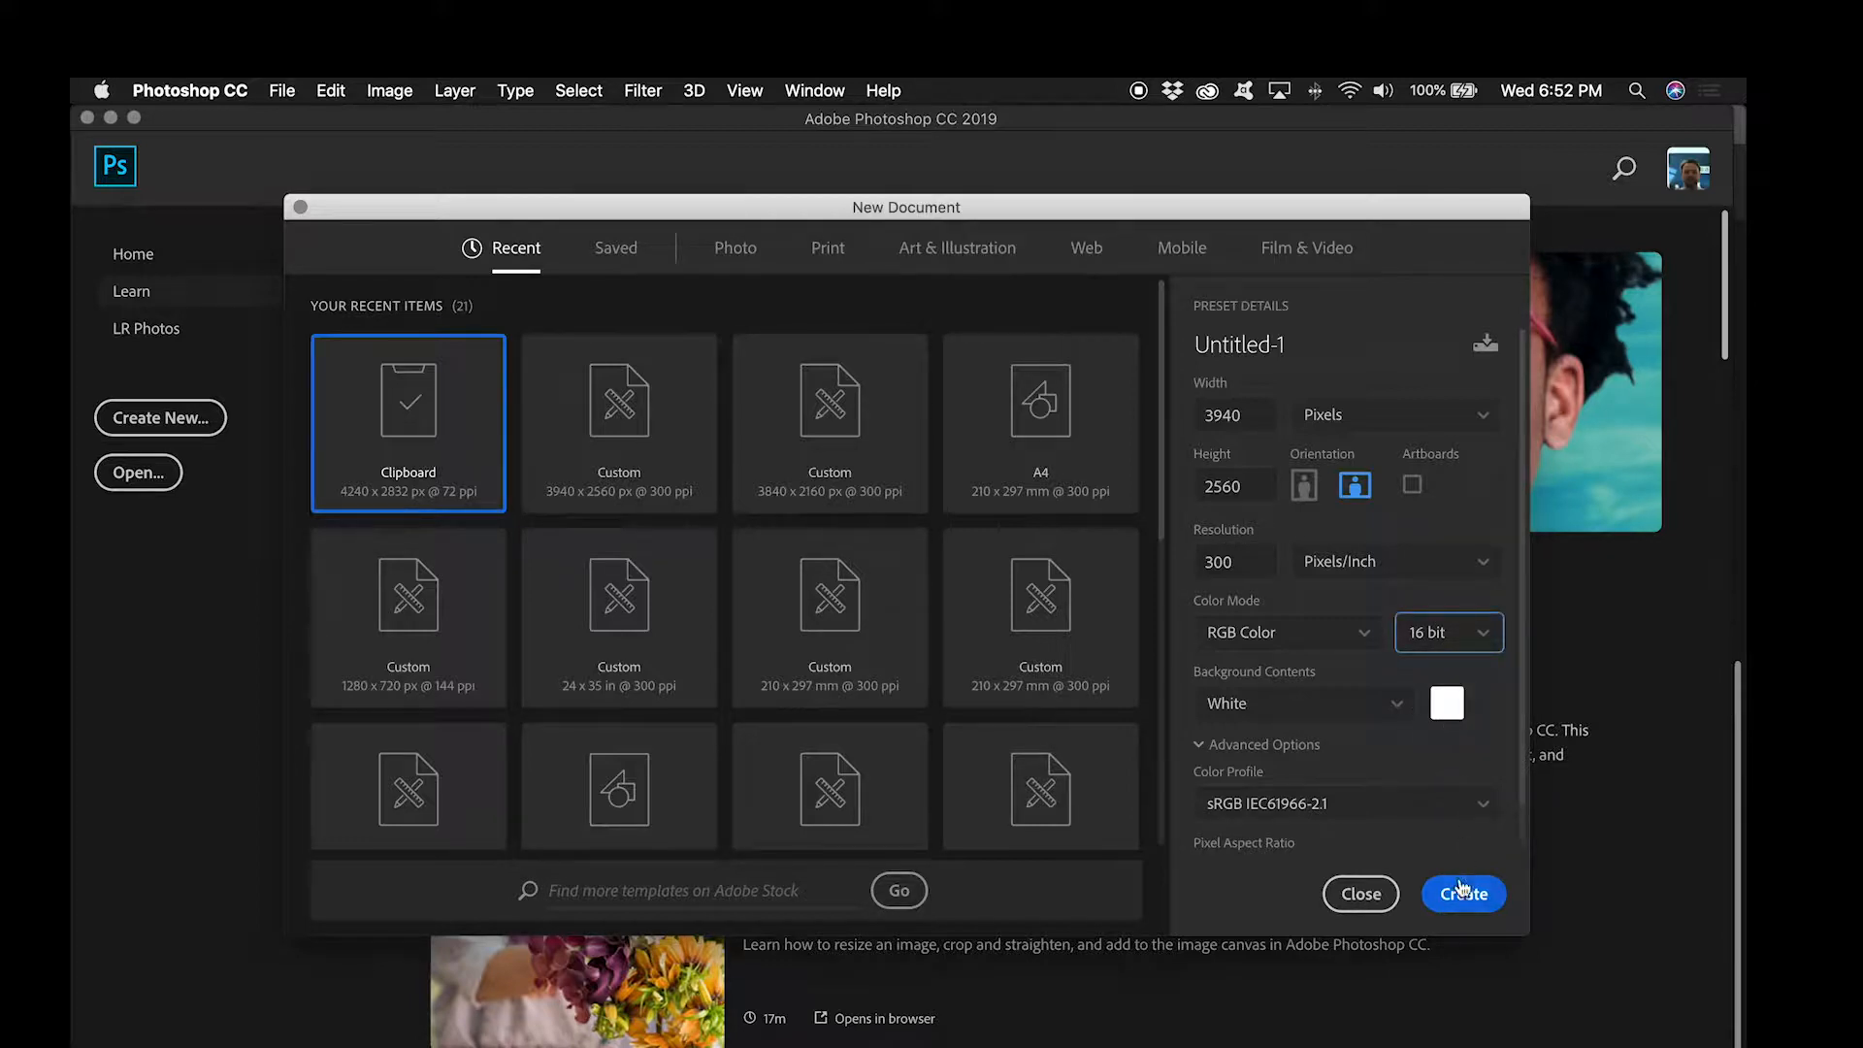
click(1462, 893)
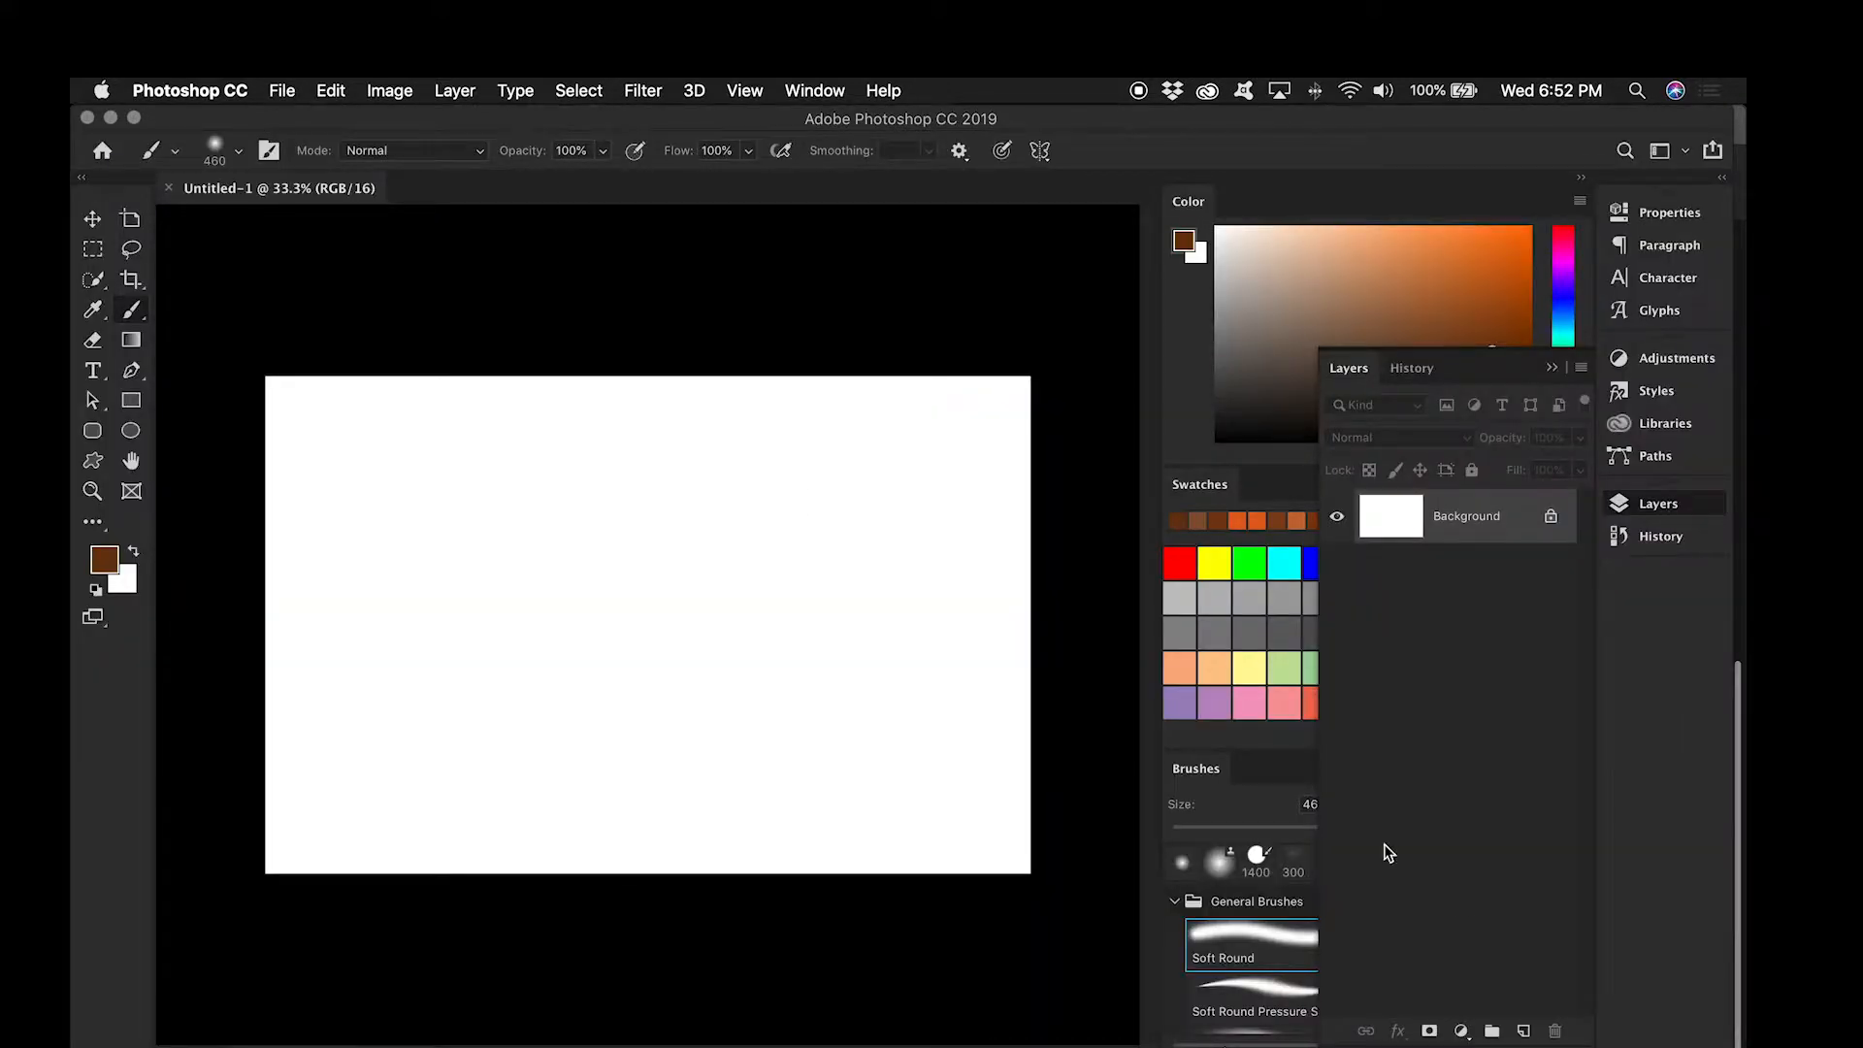
Step: Choose the Soft Round brush and set its size to 500 px
click(215, 148)
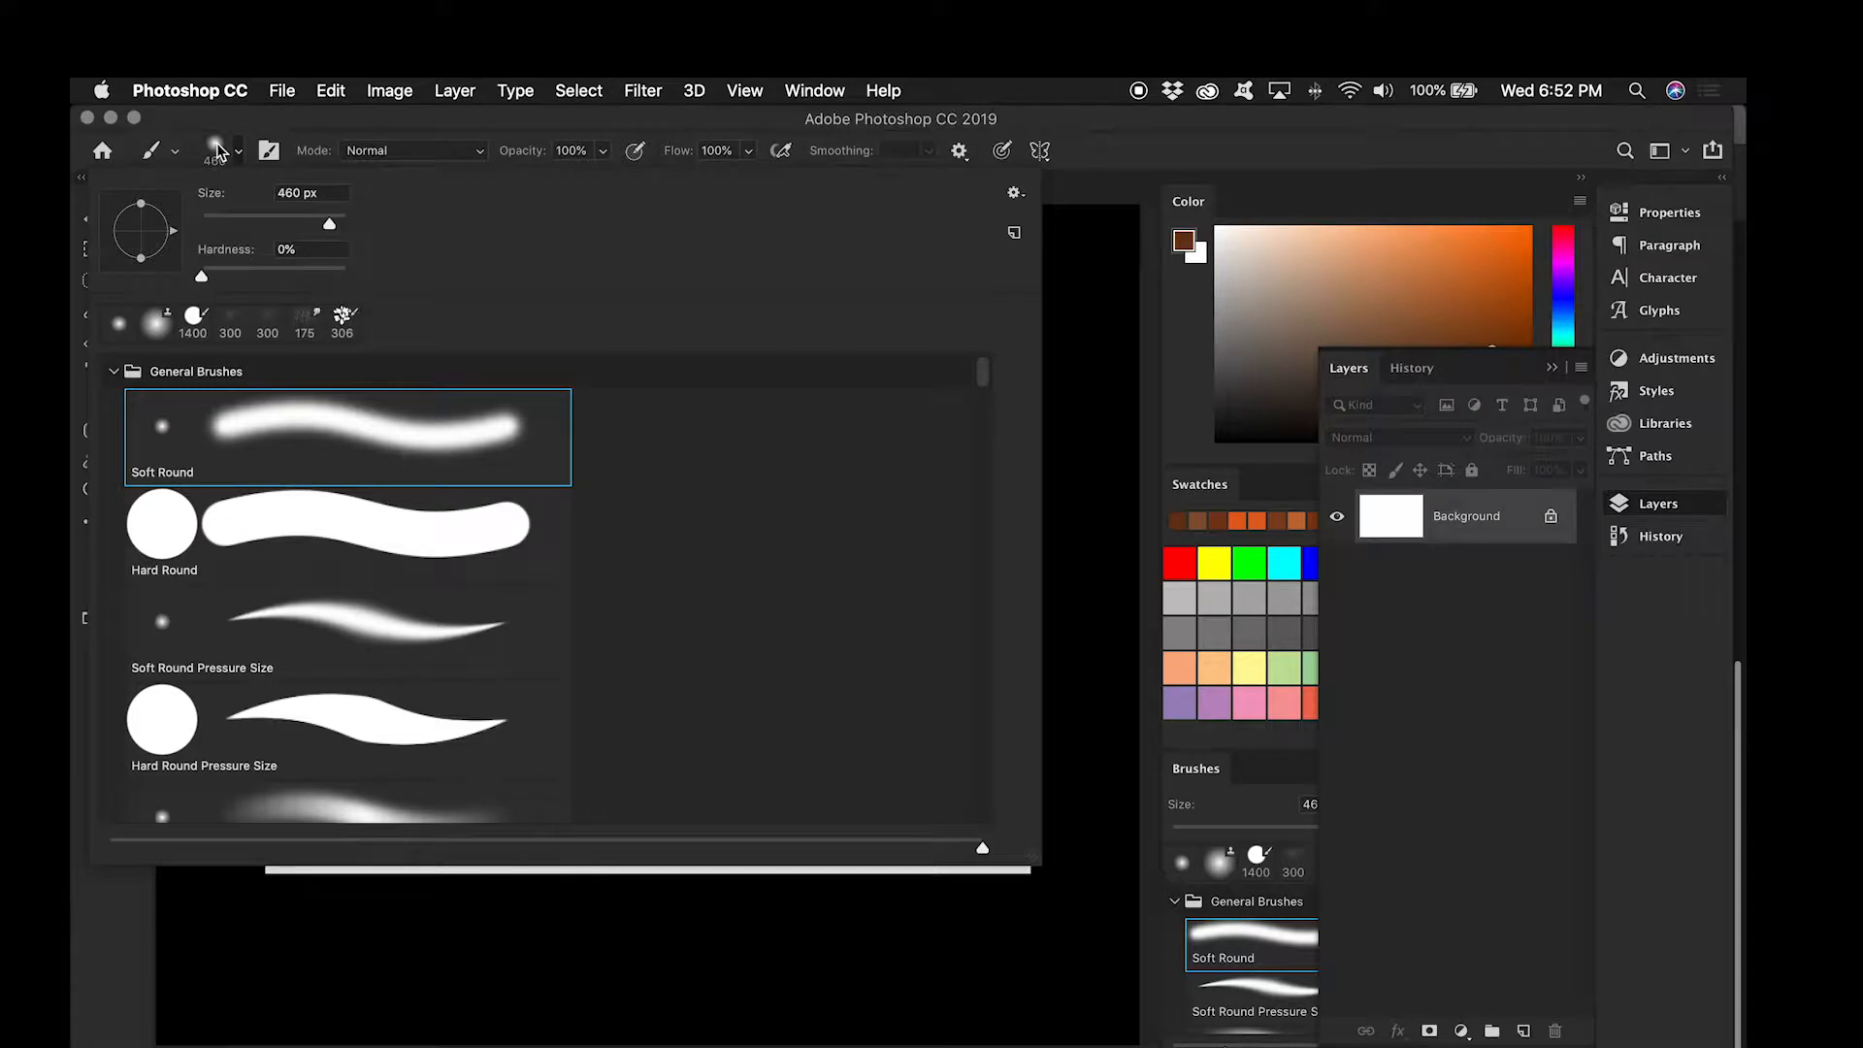
click(324, 432)
click(294, 194)
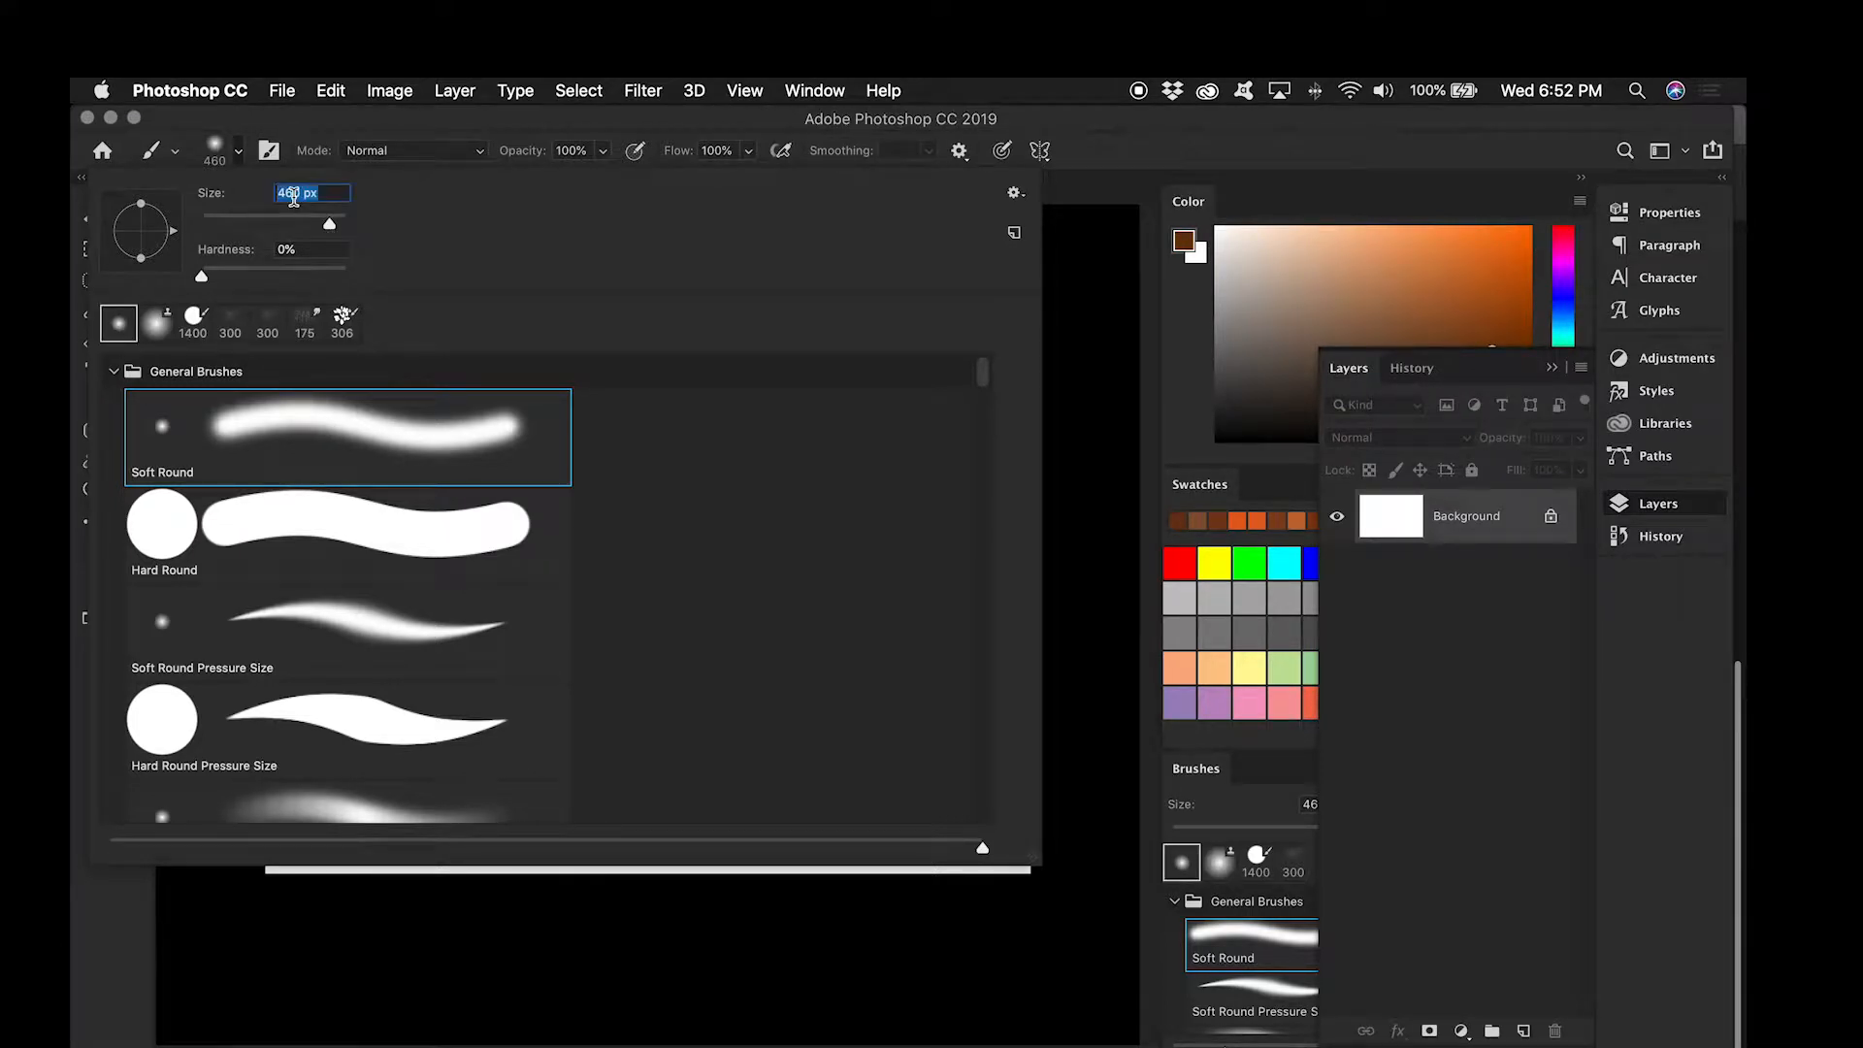
text(500)
key(Tab)
double_click(390, 455)
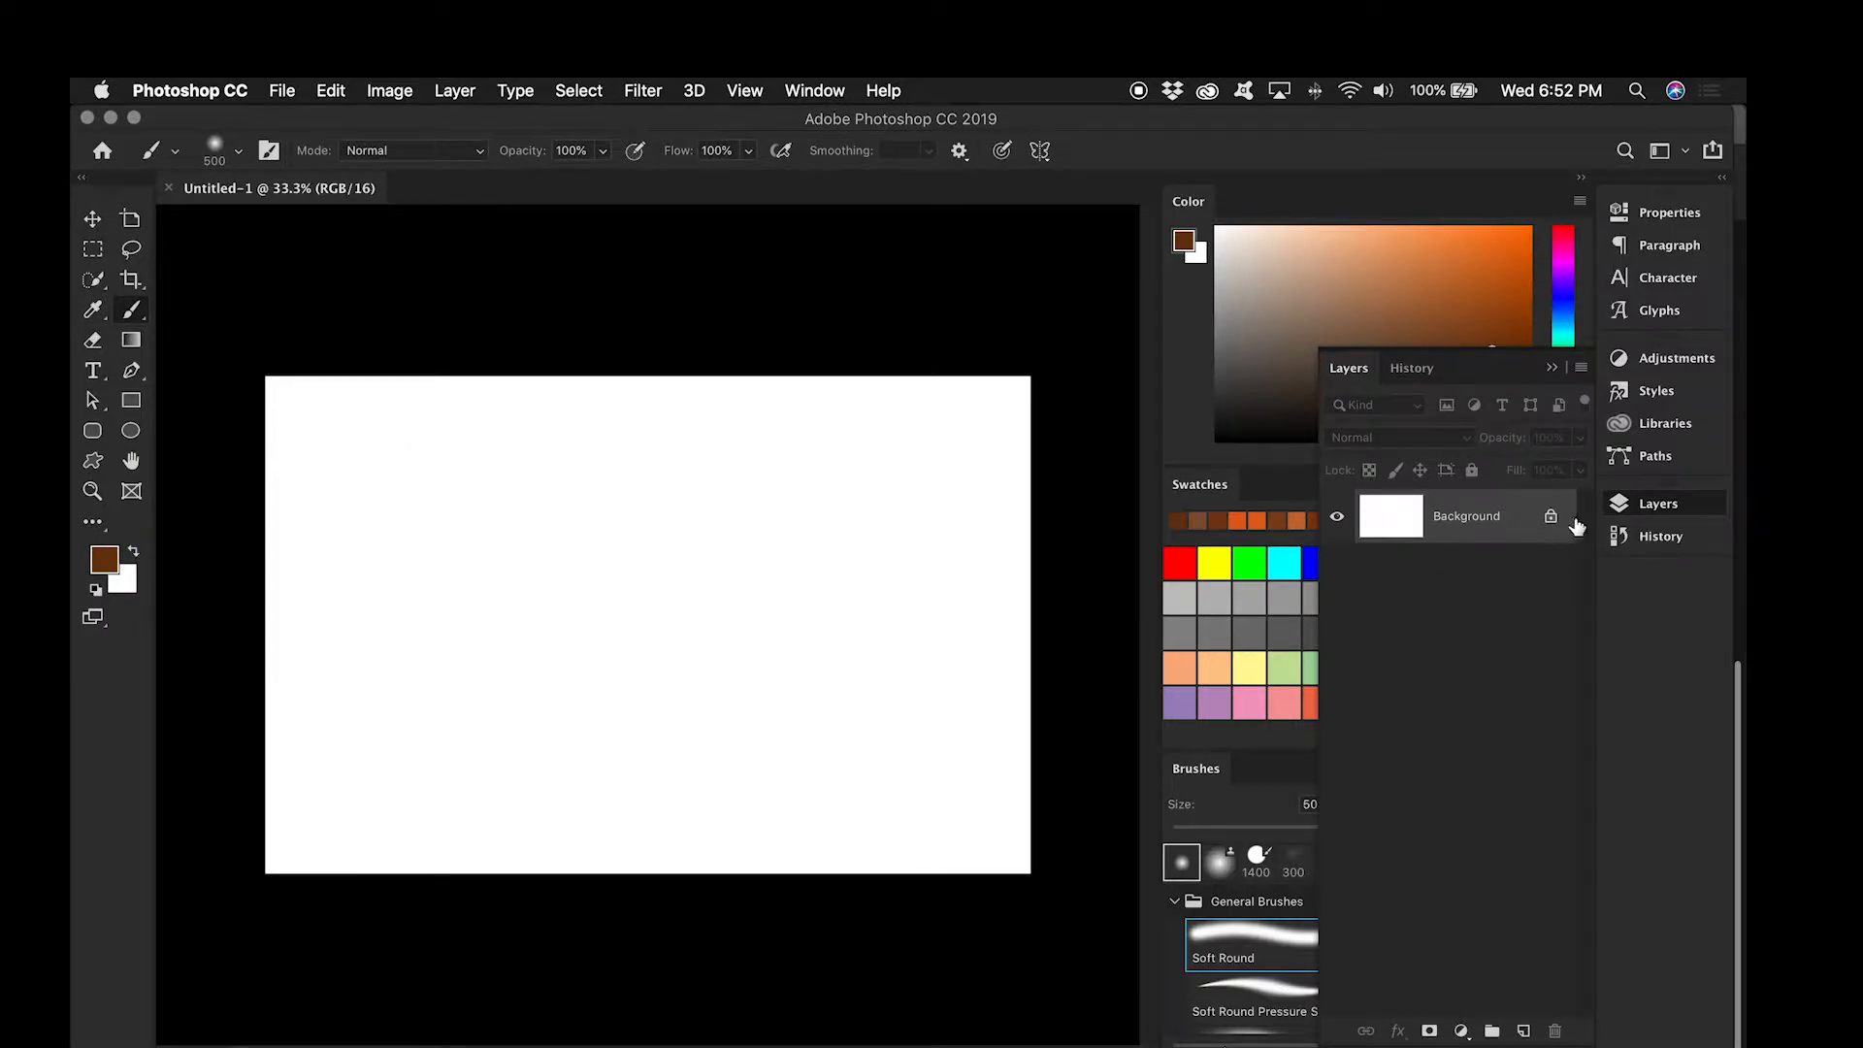
Step: Unlock the background layer and paint dark orange blobs in the canvas's upper-left and lower-right corners, at the top edge and at lower left
click(1551, 517)
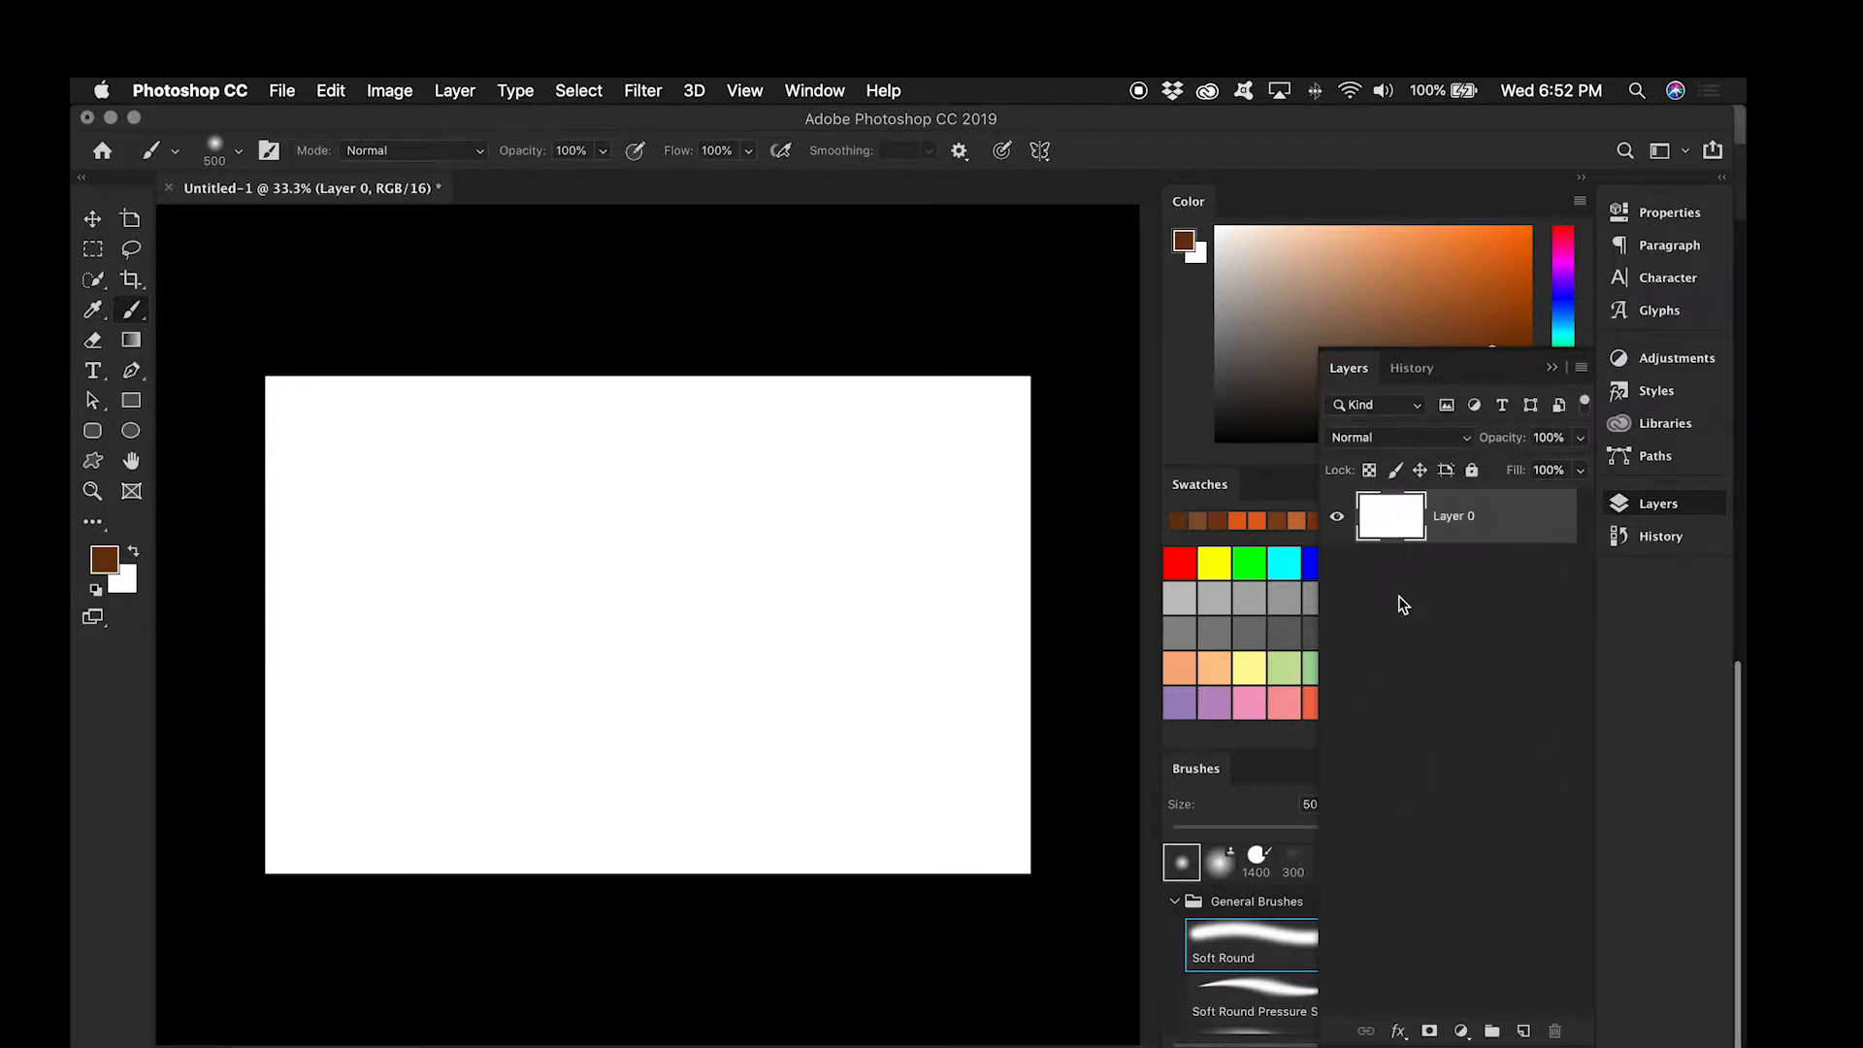
click(1243, 523)
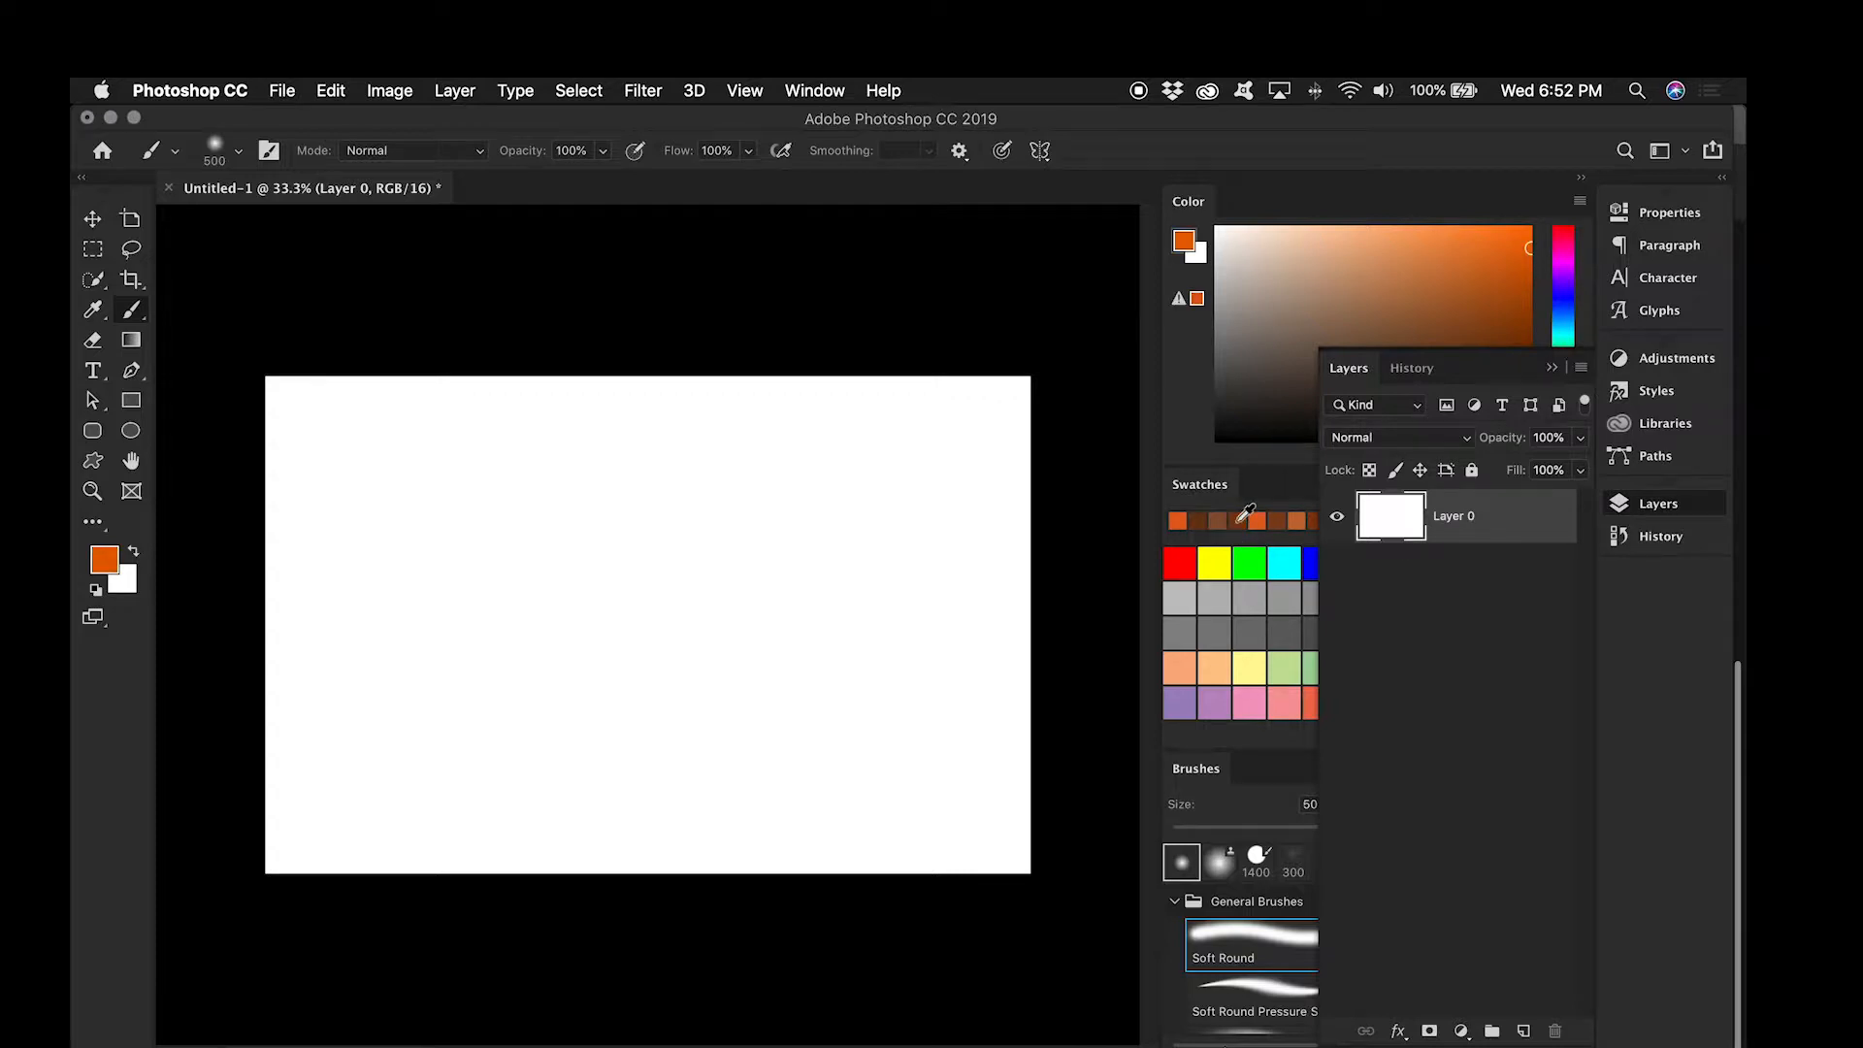
mouse_move(325, 403)
mouse_down()
mouse_move(234, 392)
mouse_move(266, 381)
mouse_move(282, 420)
mouse_move(275, 407)
mouse_move(197, 453)
mouse_move(235, 356)
mouse_move(283, 386)
mouse_up()
mouse_move(892, 808)
mouse_down()
mouse_move(878, 800)
mouse_move(1010, 757)
mouse_move(885, 820)
mouse_move(879, 763)
mouse_move(1038, 776)
mouse_up()
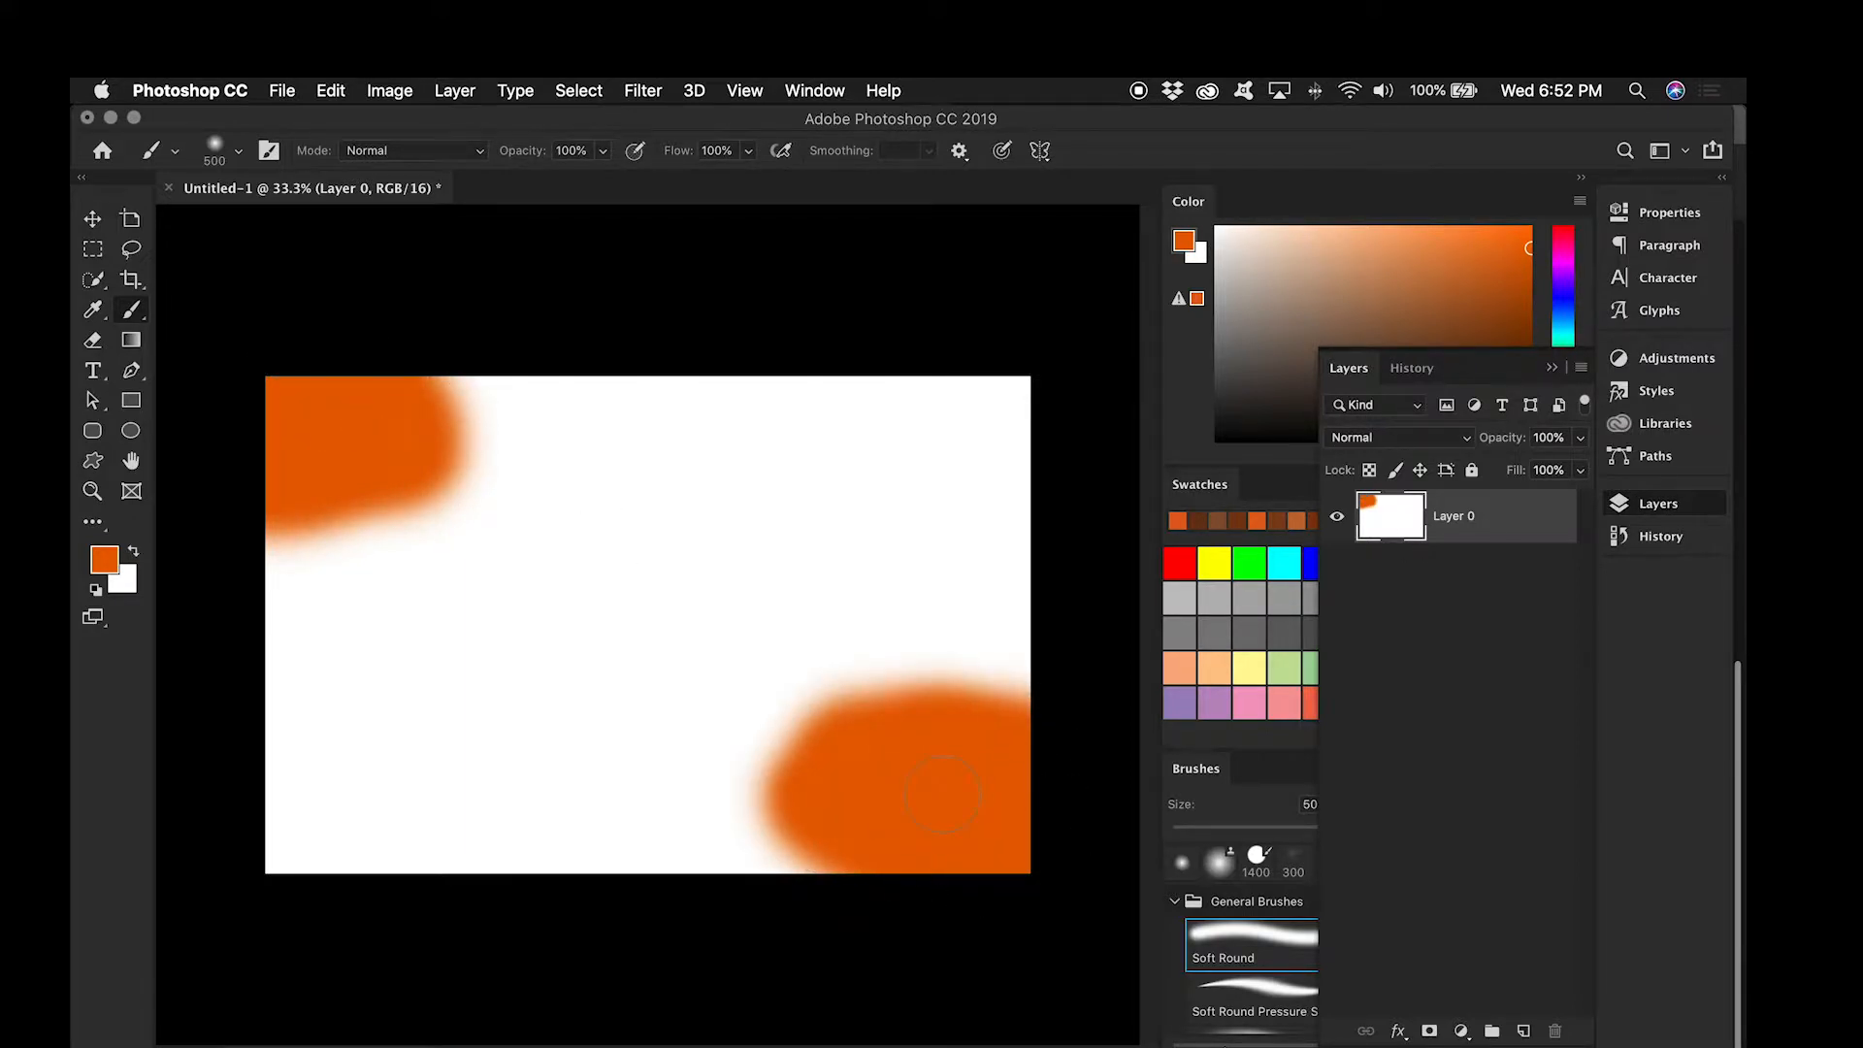
mouse_move(766, 413)
mouse_down()
mouse_move(820, 374)
mouse_move(859, 398)
mouse_move(767, 457)
mouse_move(713, 432)
mouse_move(788, 510)
mouse_move(755, 524)
mouse_up()
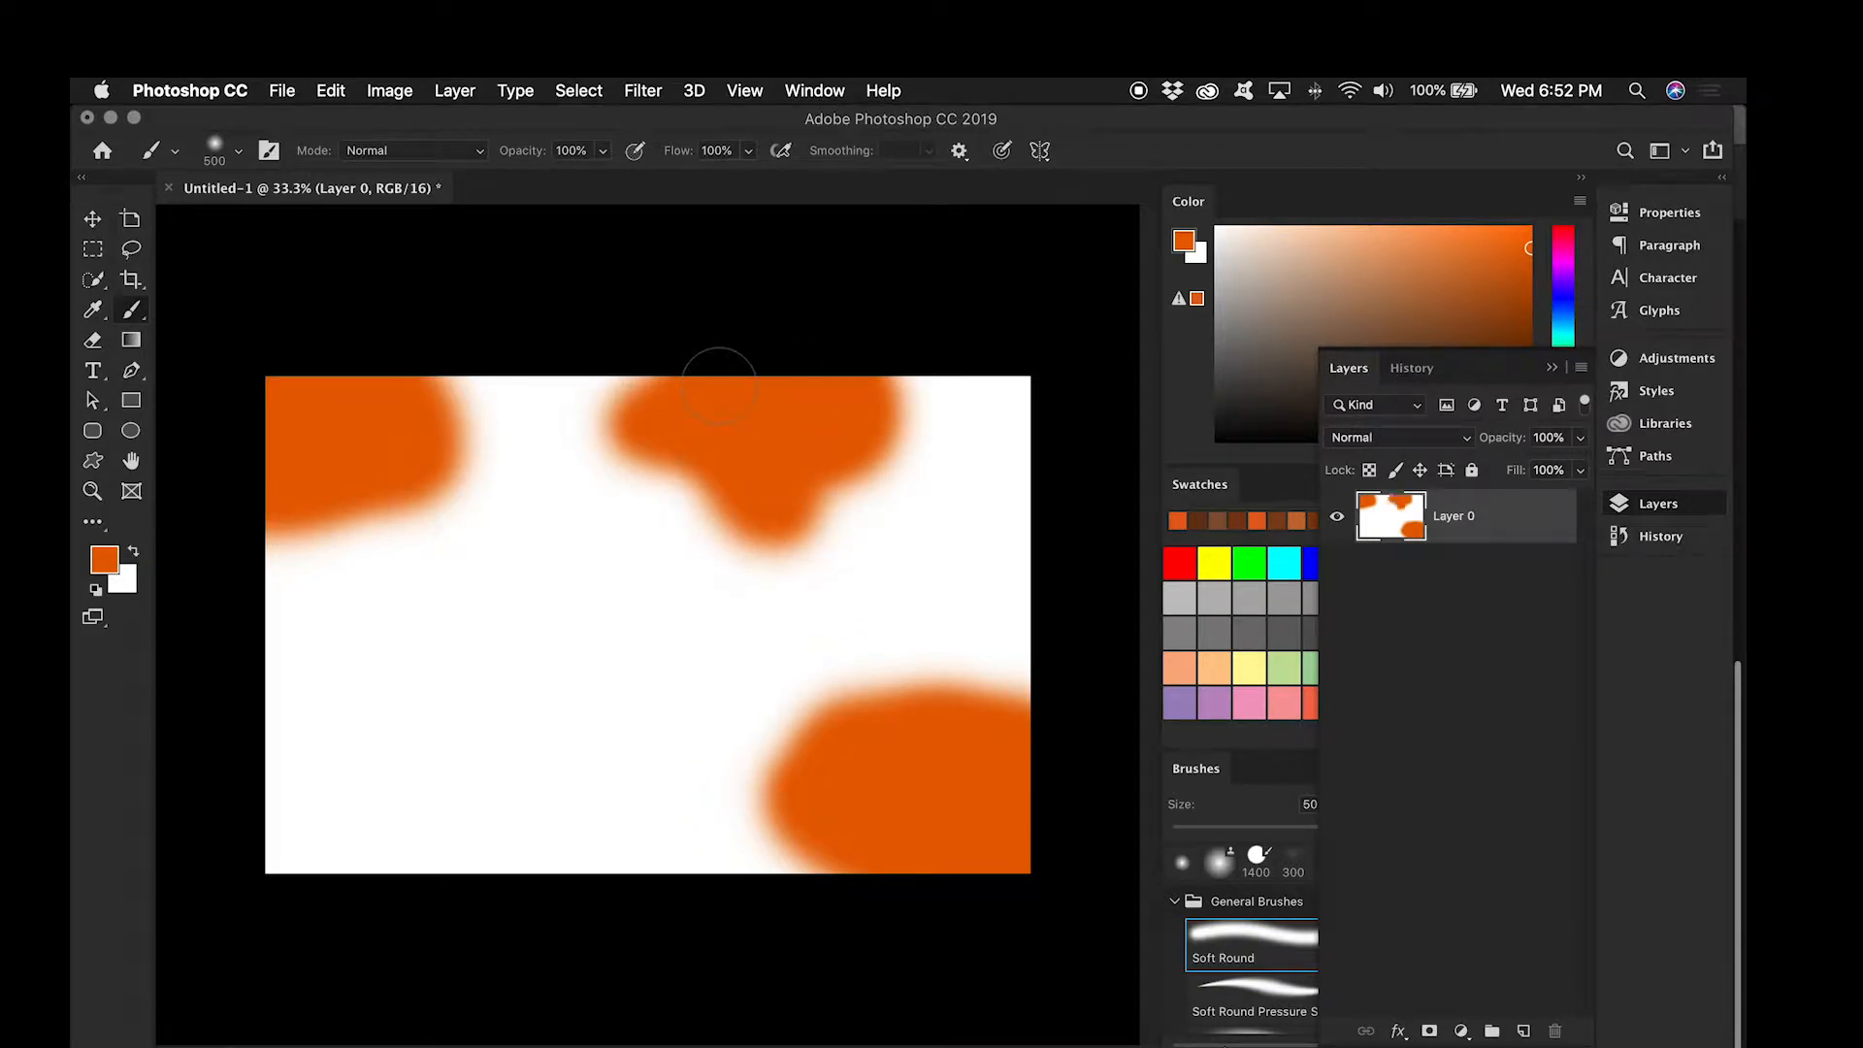
mouse_move(395, 743)
mouse_down()
mouse_move(385, 759)
mouse_move(456, 684)
mouse_move(440, 674)
mouse_up()
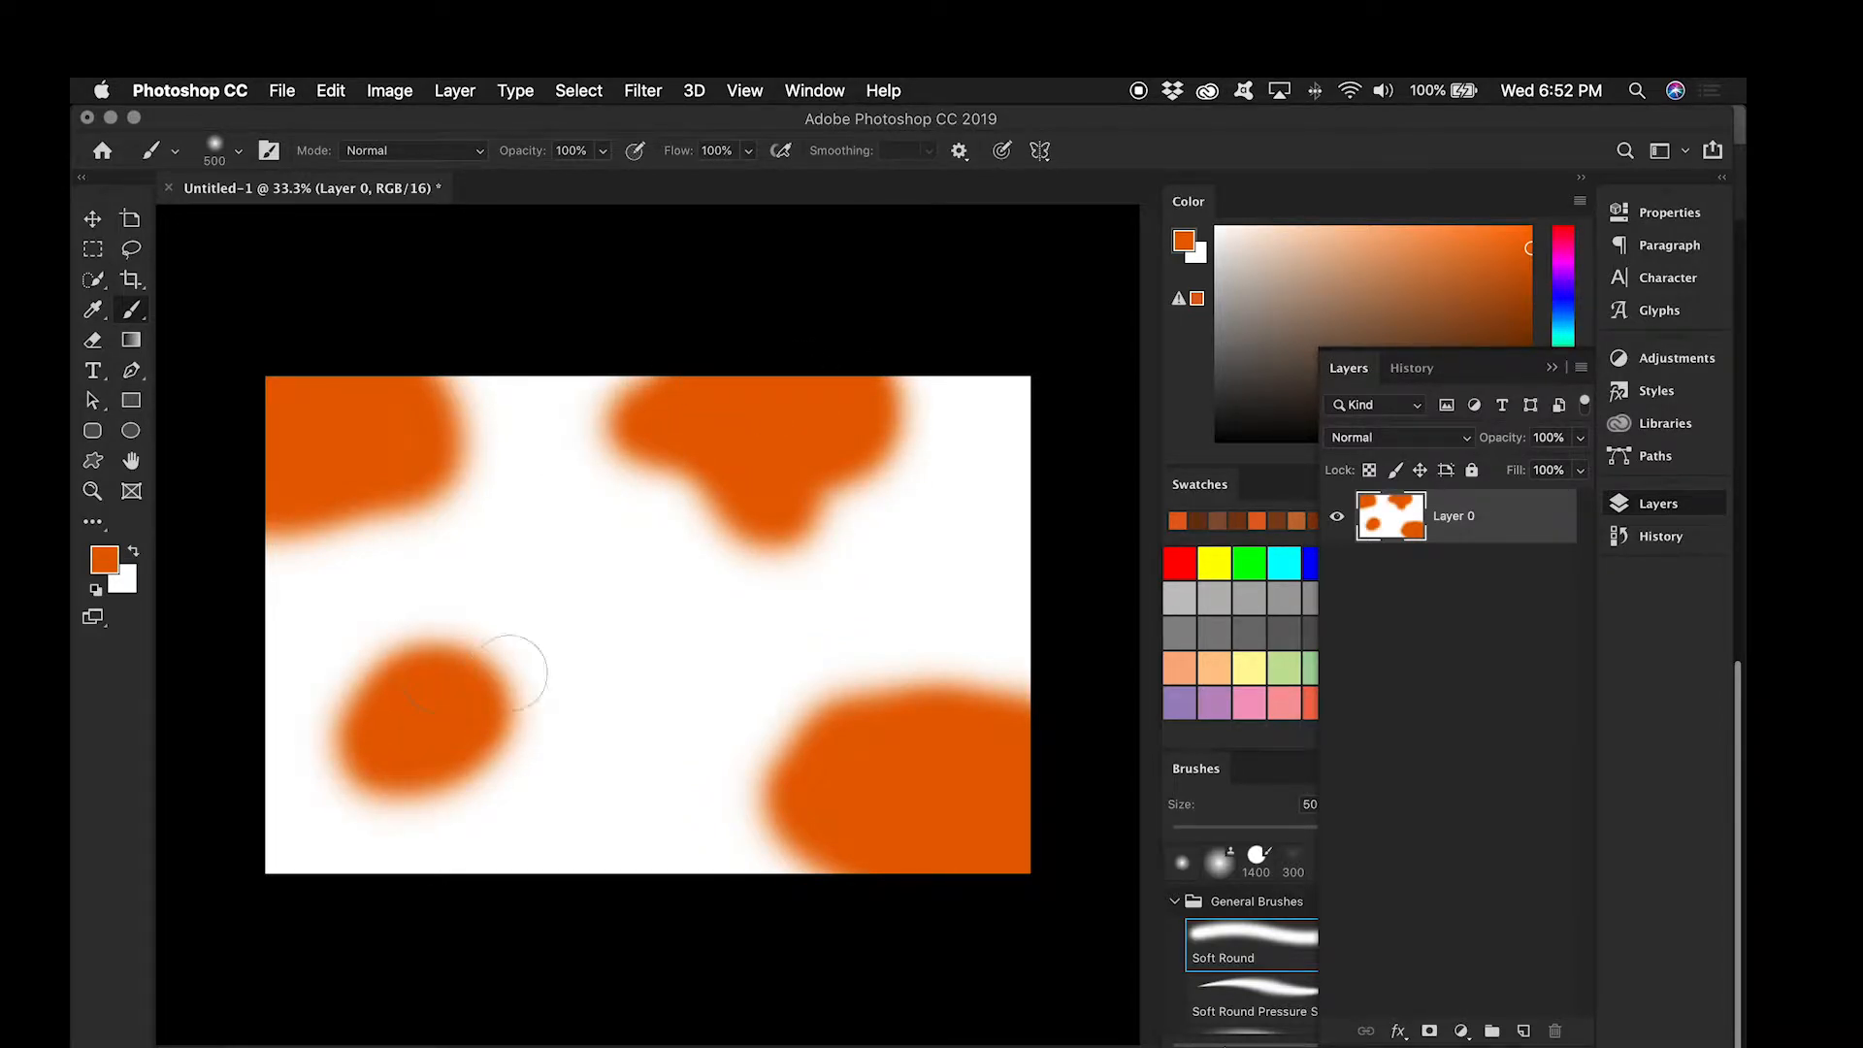
Step: On a new layer, paint lighter orange blobs at the canvas's top edge, lower-left corner, right edge and right of centre
click(1528, 1031)
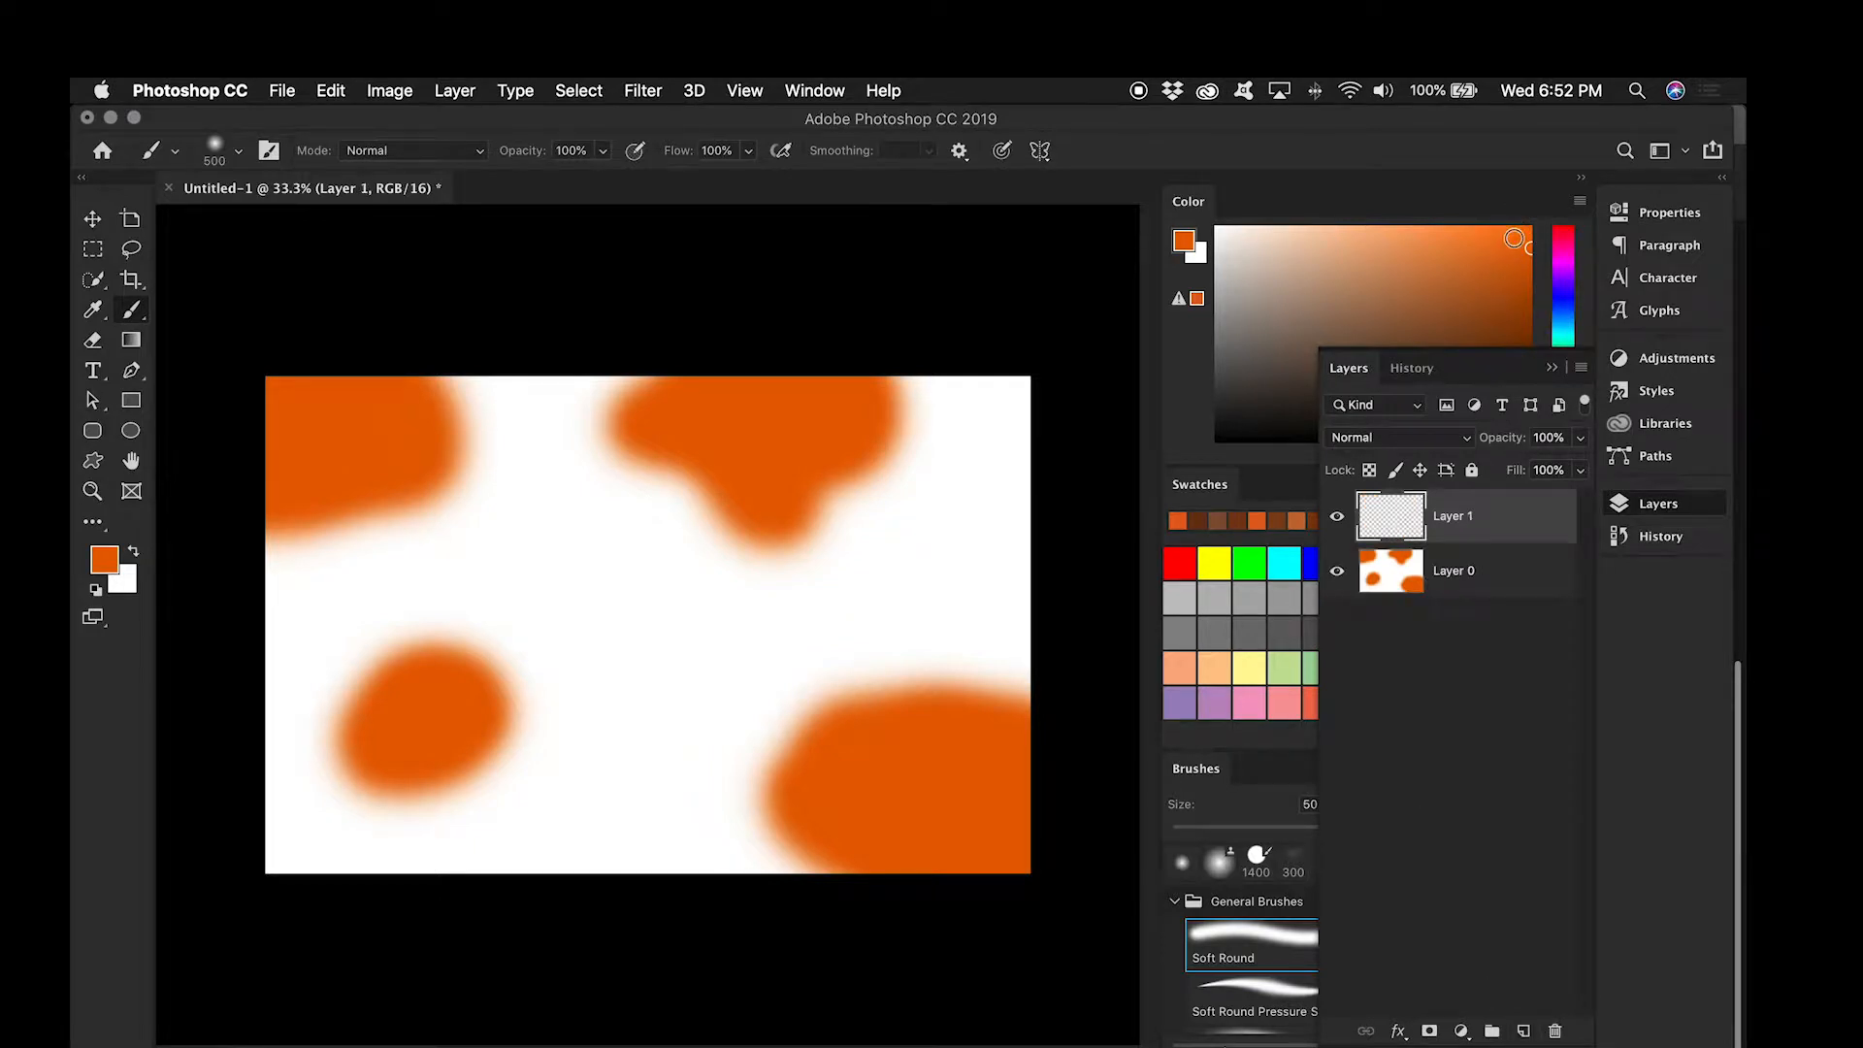
click(1448, 230)
mouse_move(579, 449)
mouse_down()
mouse_move(541, 417)
mouse_move(636, 369)
mouse_move(480, 412)
mouse_up()
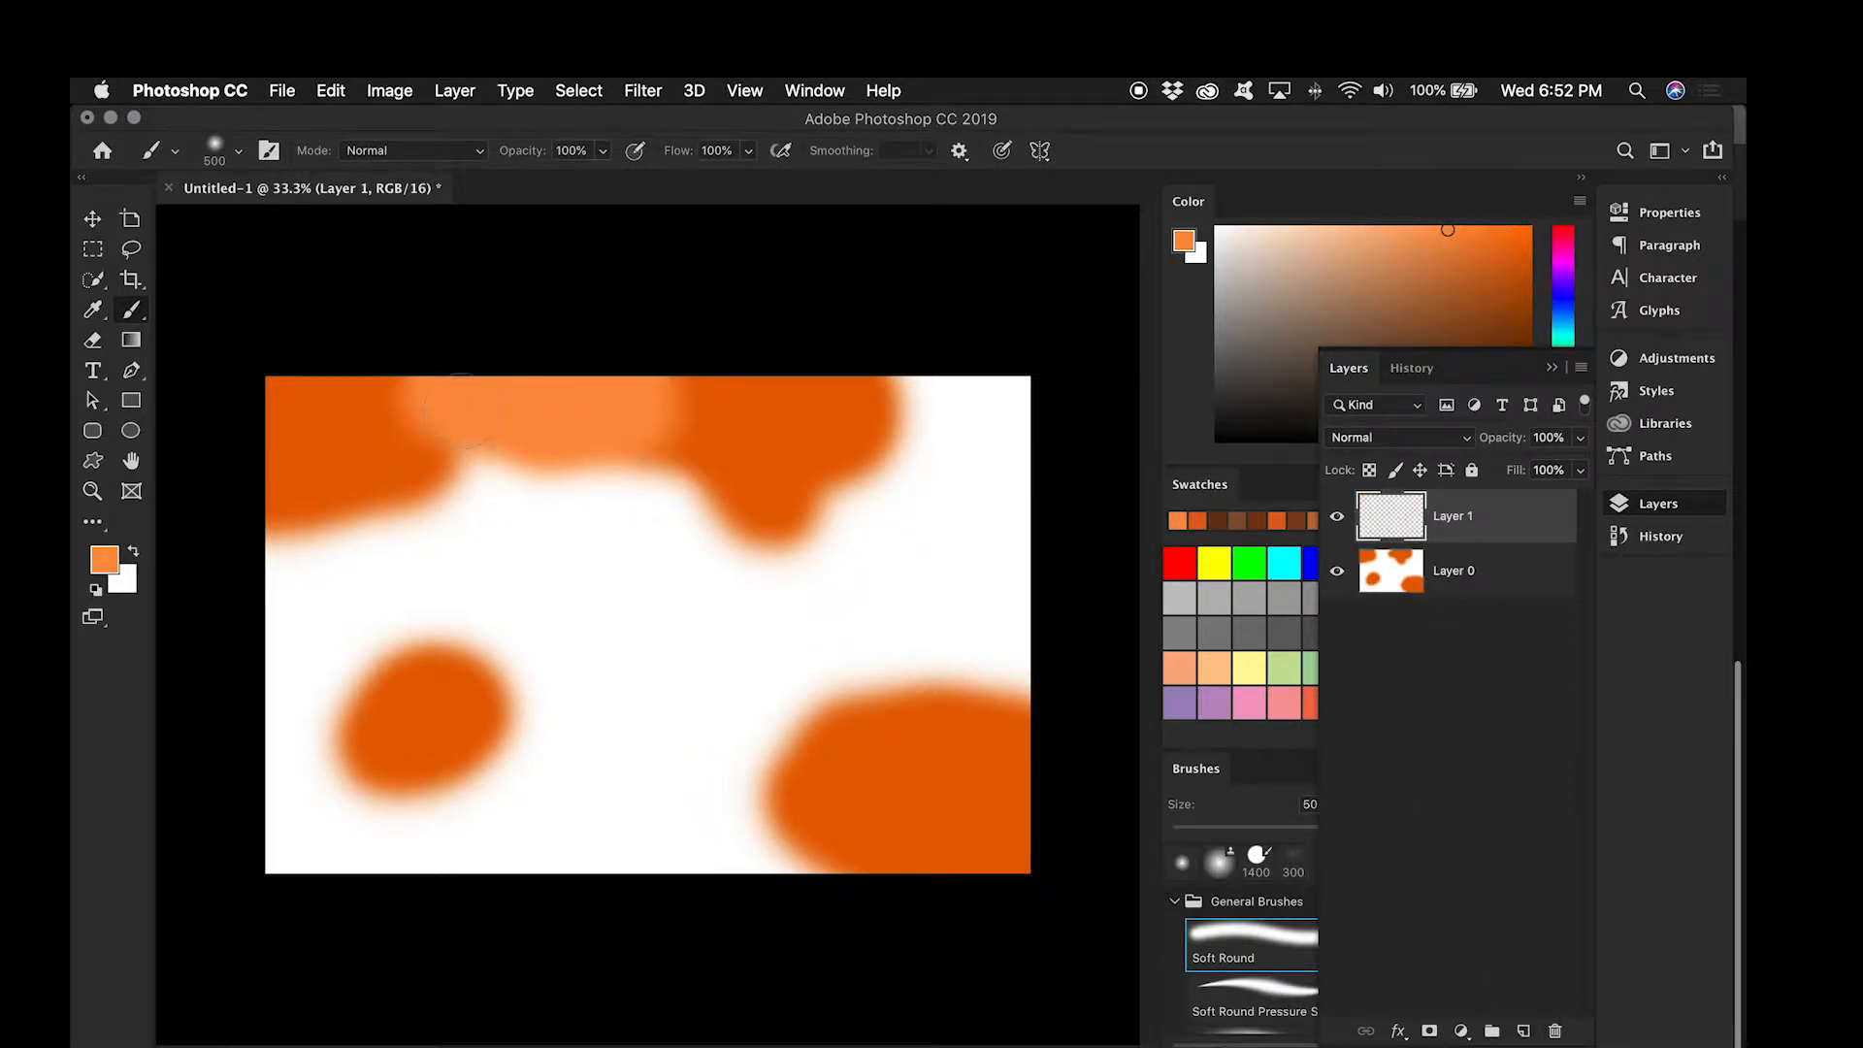
mouse_move(274, 802)
mouse_down()
mouse_move(282, 872)
mouse_move(278, 783)
mouse_move(351, 790)
mouse_move(332, 883)
mouse_move(381, 845)
mouse_move(432, 889)
mouse_move(399, 863)
mouse_move(480, 844)
mouse_up()
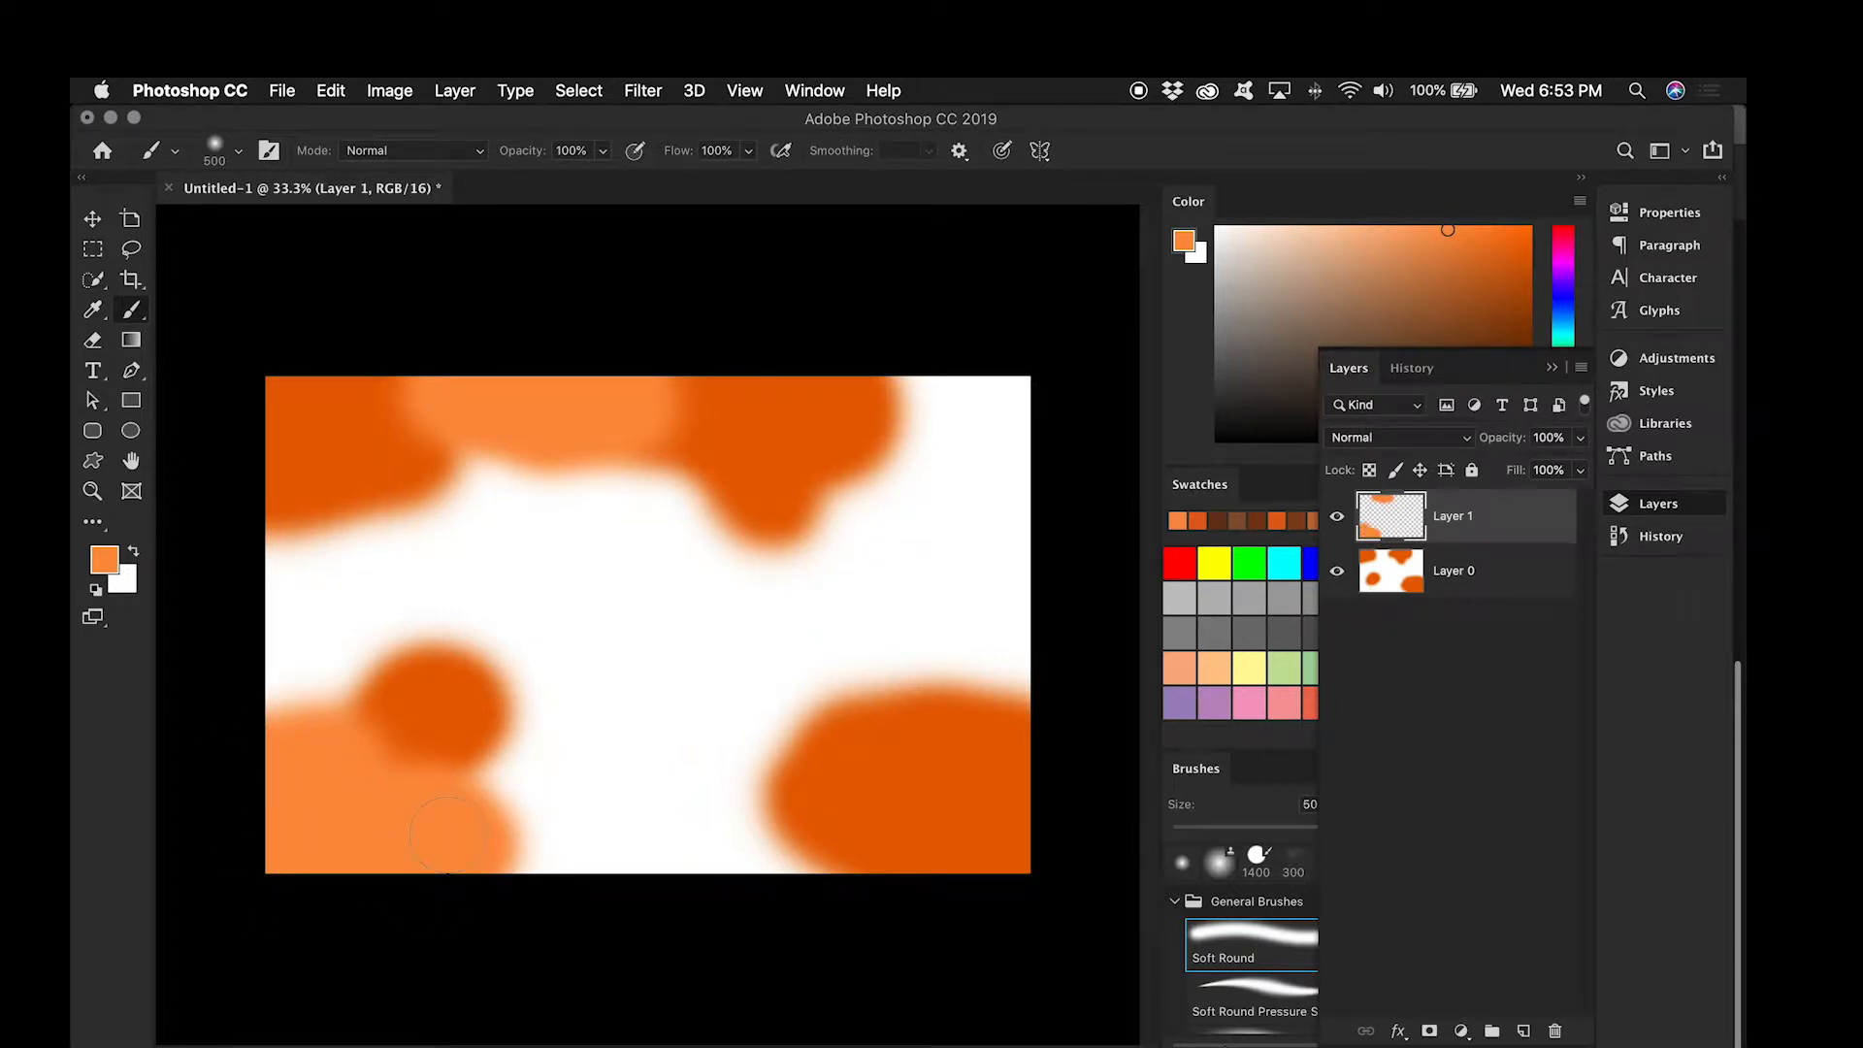
click(1554, 371)
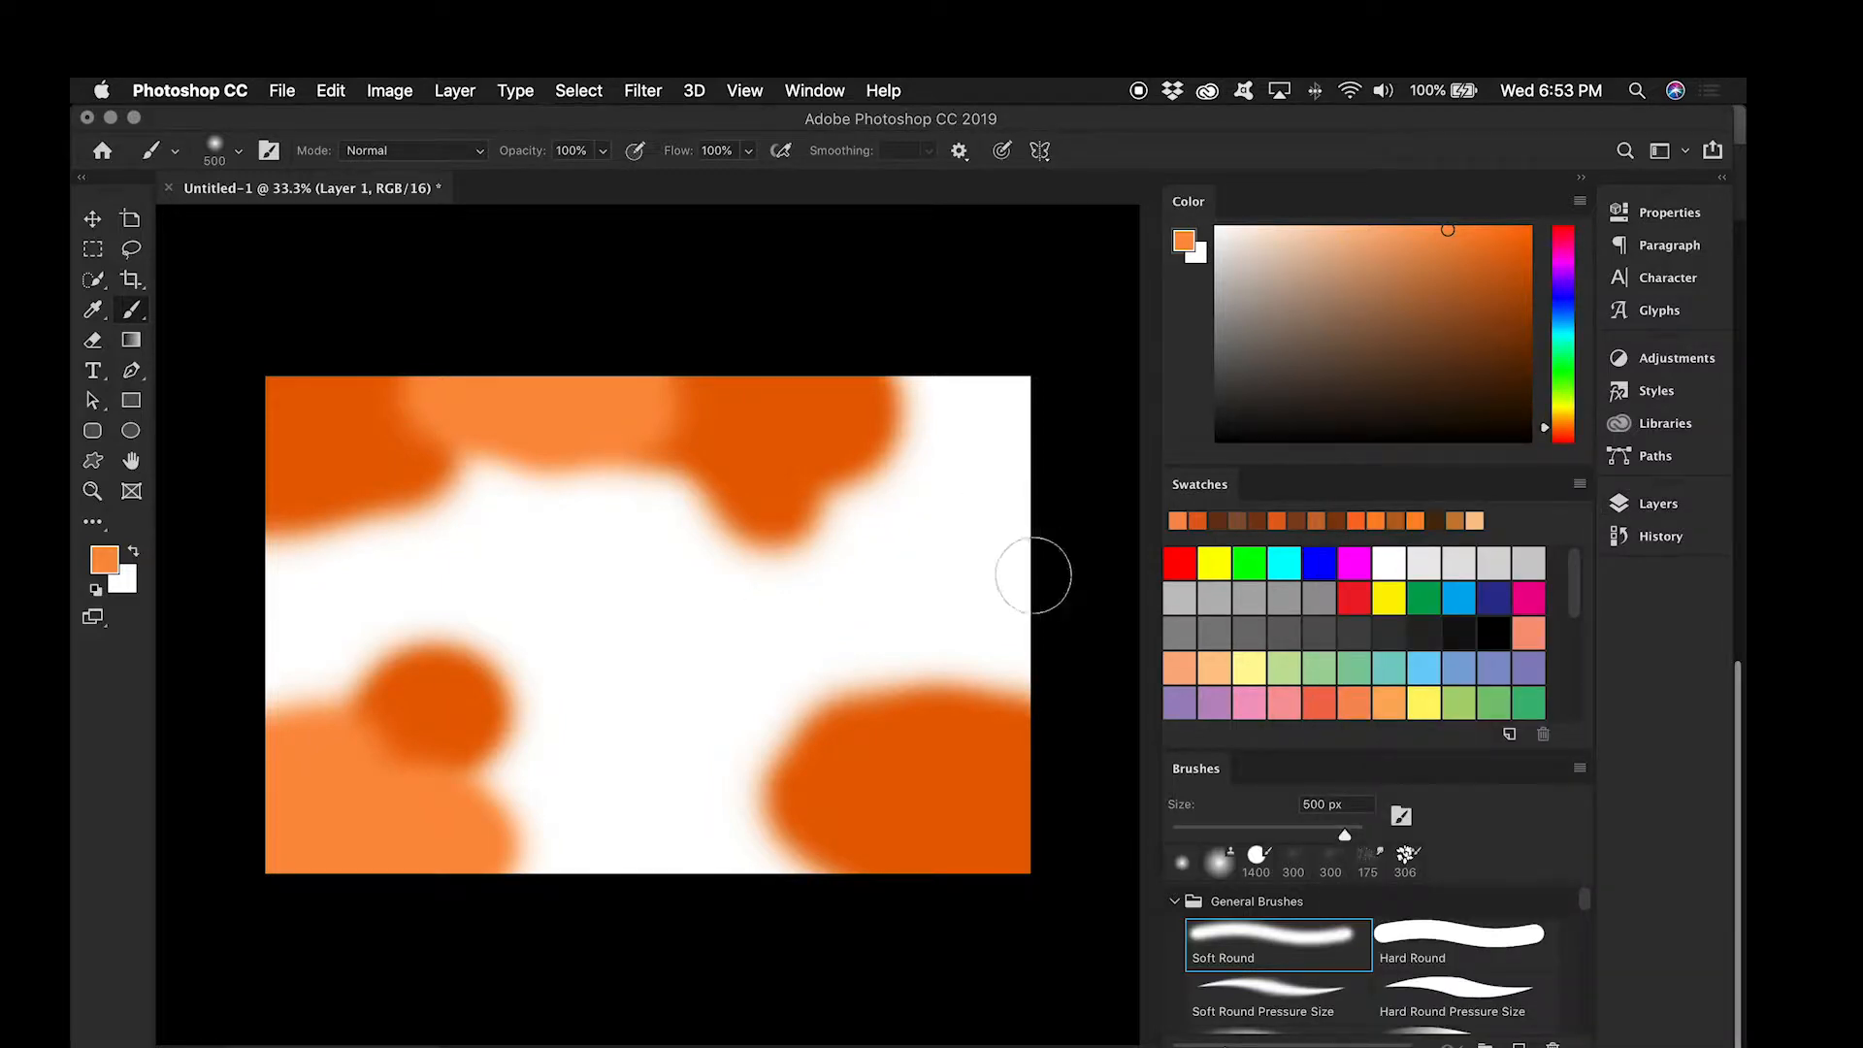
mouse_move(1032, 554)
mouse_down()
mouse_move(1018, 673)
mouse_move(1061, 637)
mouse_move(1010, 617)
mouse_up()
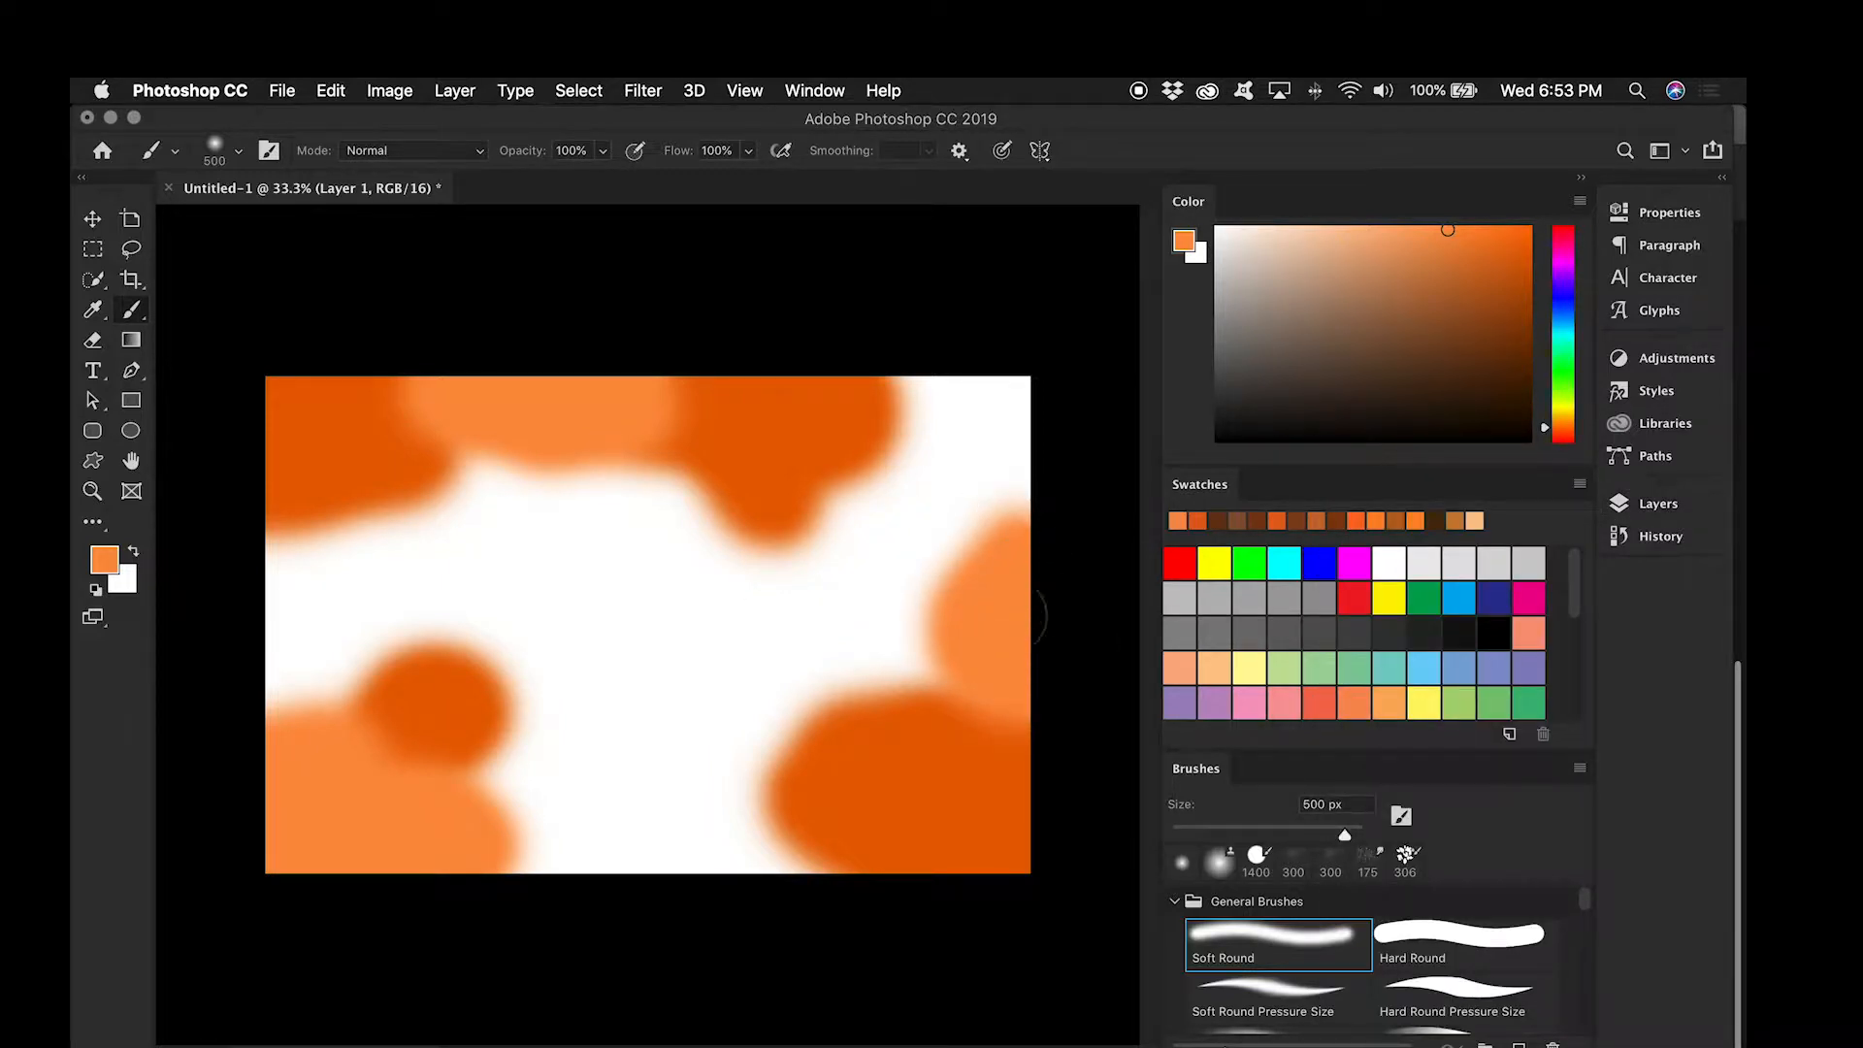
drag(716, 666, 739, 663)
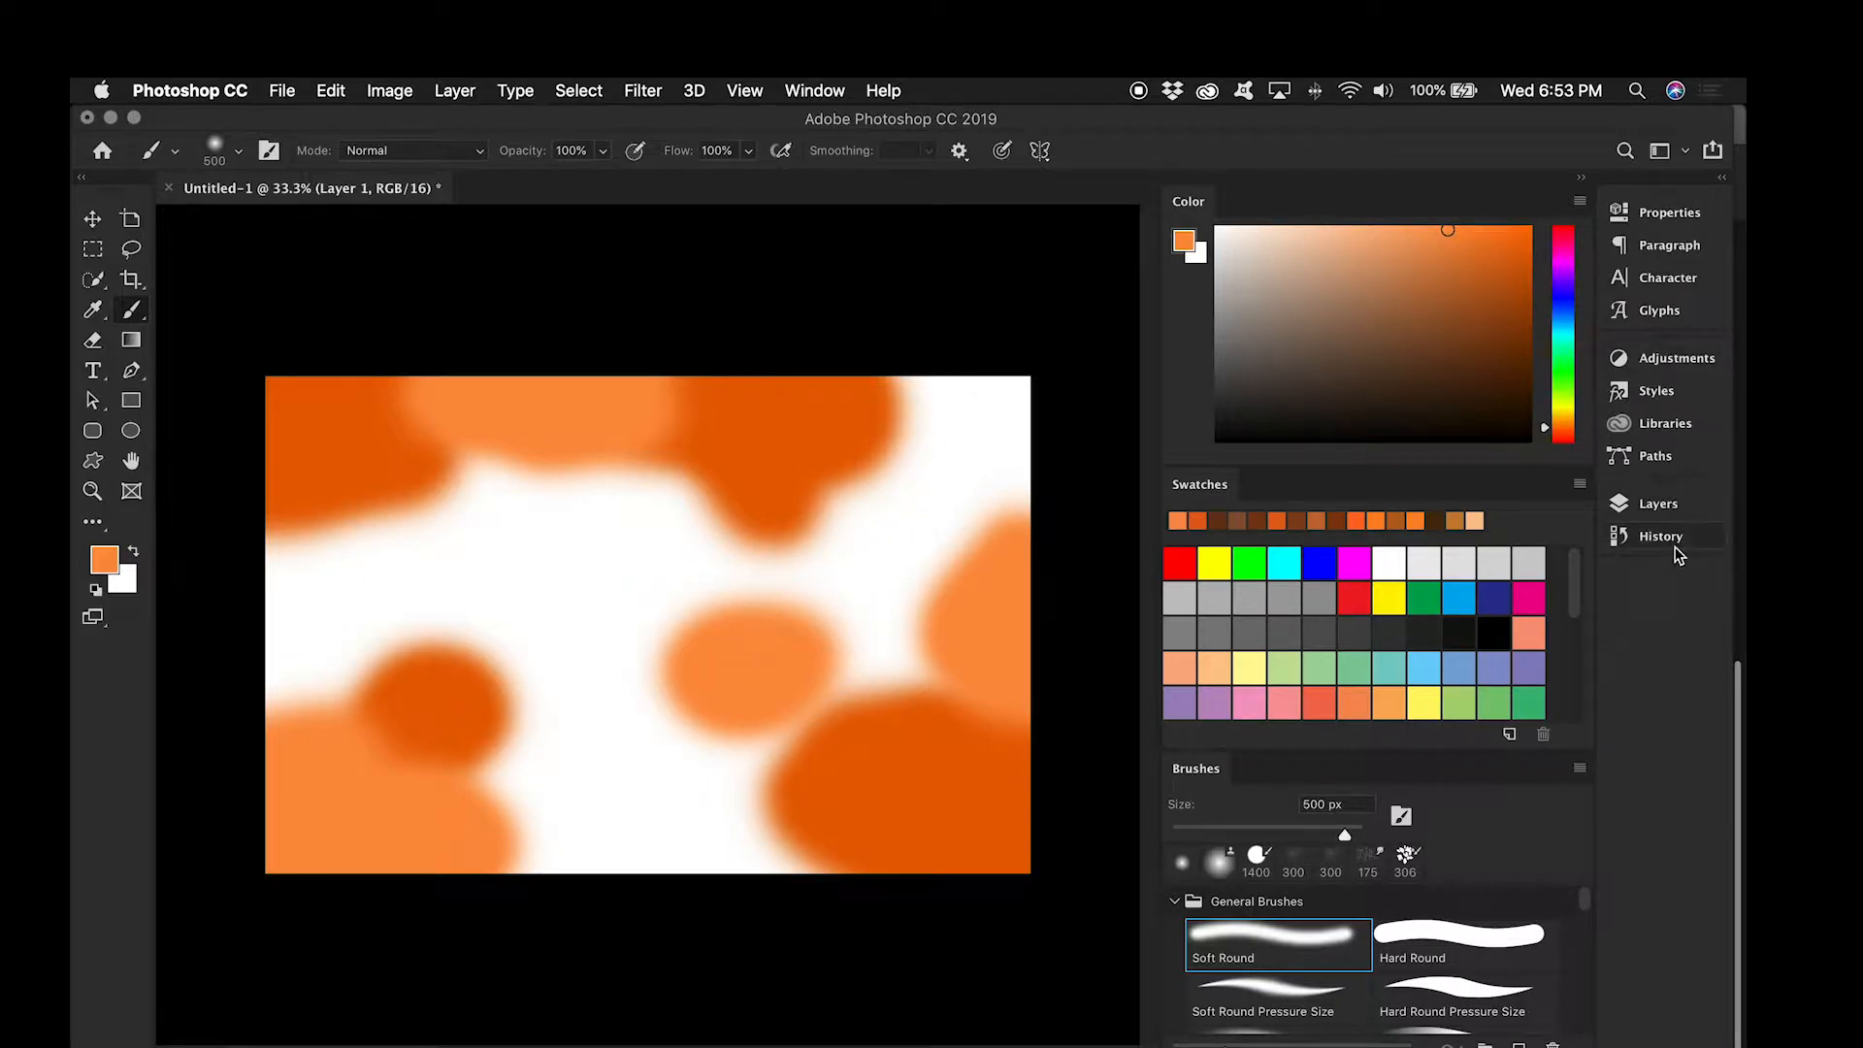
Step: On another new layer, paint dark brown blobs at the canvas's left edge, upper middle, upper-right corner and bottom edge
click(1658, 506)
click(1527, 1030)
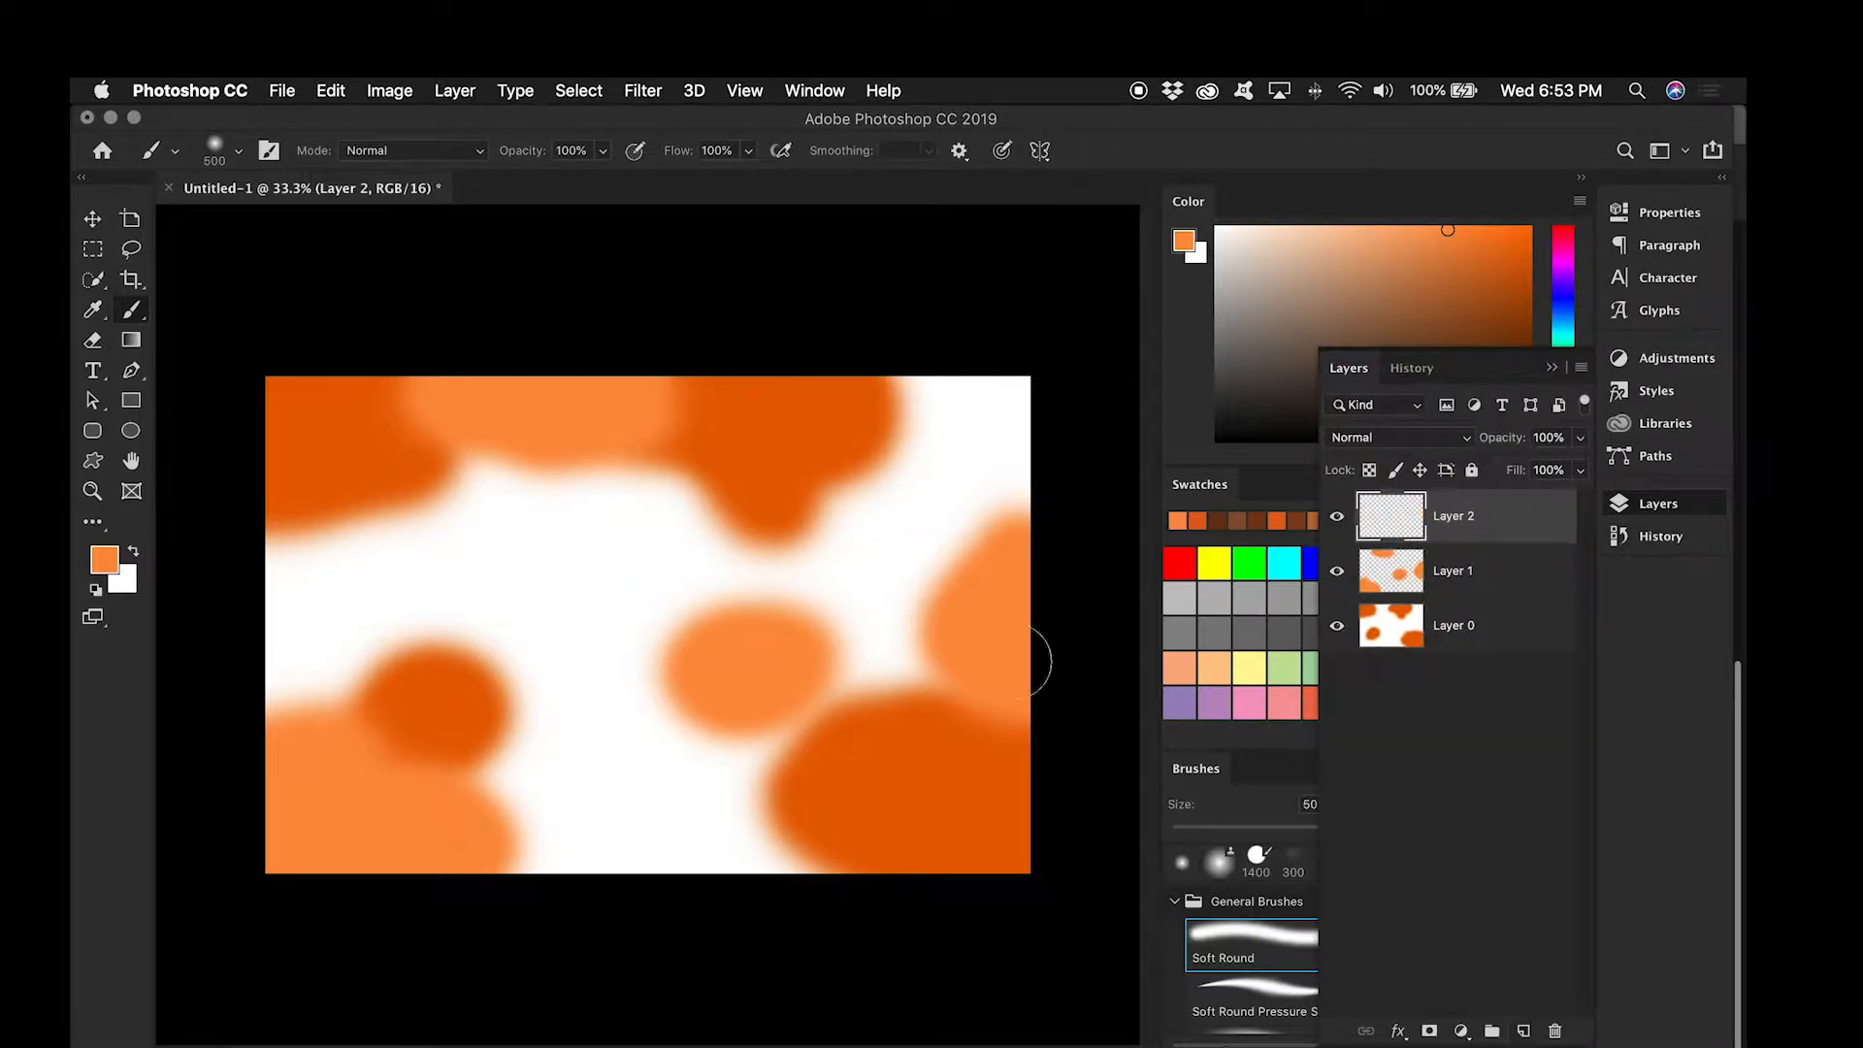
click(1227, 525)
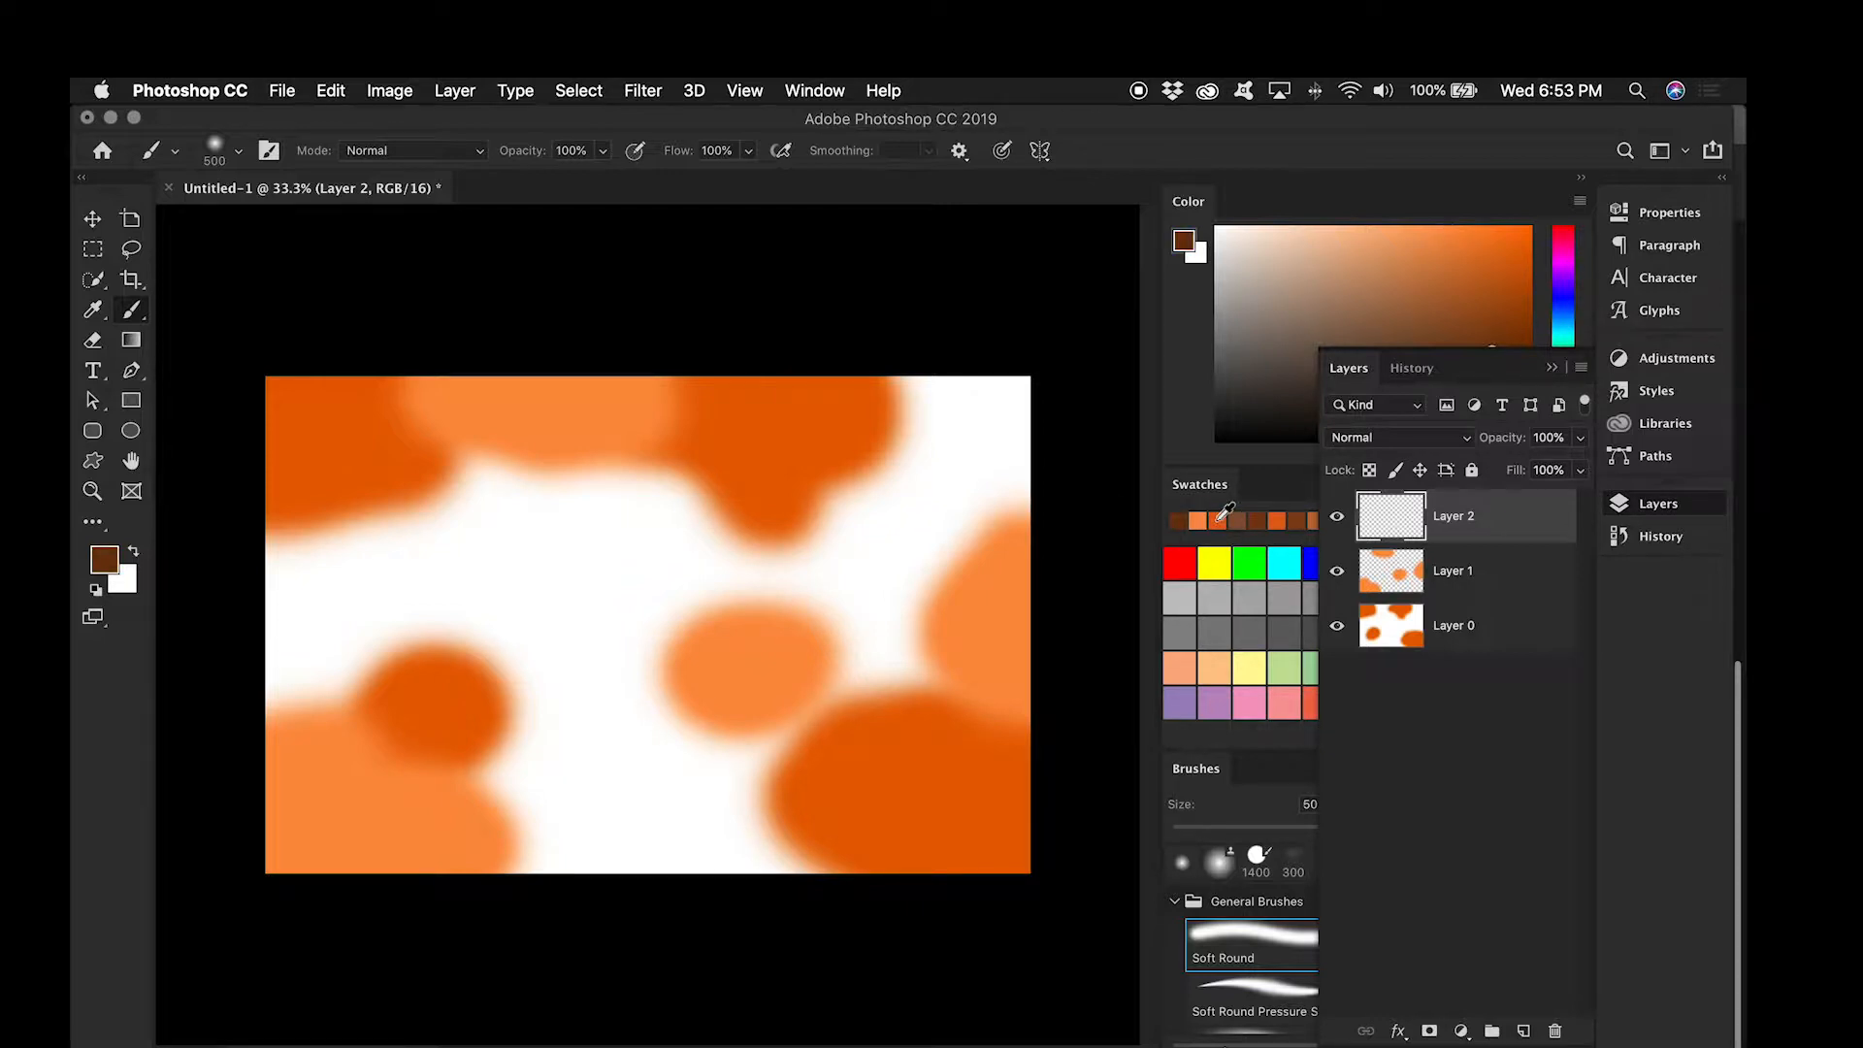
mouse_move(258, 557)
mouse_down()
mouse_move(301, 597)
mouse_move(303, 553)
mouse_move(323, 616)
mouse_move(314, 604)
mouse_move(274, 694)
mouse_up()
mouse_move(529, 509)
mouse_down()
mouse_move(624, 499)
mouse_move(609, 516)
mouse_up()
mouse_move(1048, 428)
mouse_down()
mouse_move(1073, 382)
mouse_move(1098, 440)
mouse_move(945, 387)
mouse_move(903, 387)
mouse_move(878, 416)
mouse_up()
mouse_move(727, 923)
mouse_down()
mouse_move(819, 892)
mouse_move(900, 915)
mouse_move(743, 905)
mouse_move(756, 846)
mouse_move(706, 839)
mouse_move(773, 834)
mouse_move(824, 879)
mouse_move(616, 926)
mouse_move(624, 859)
mouse_up()
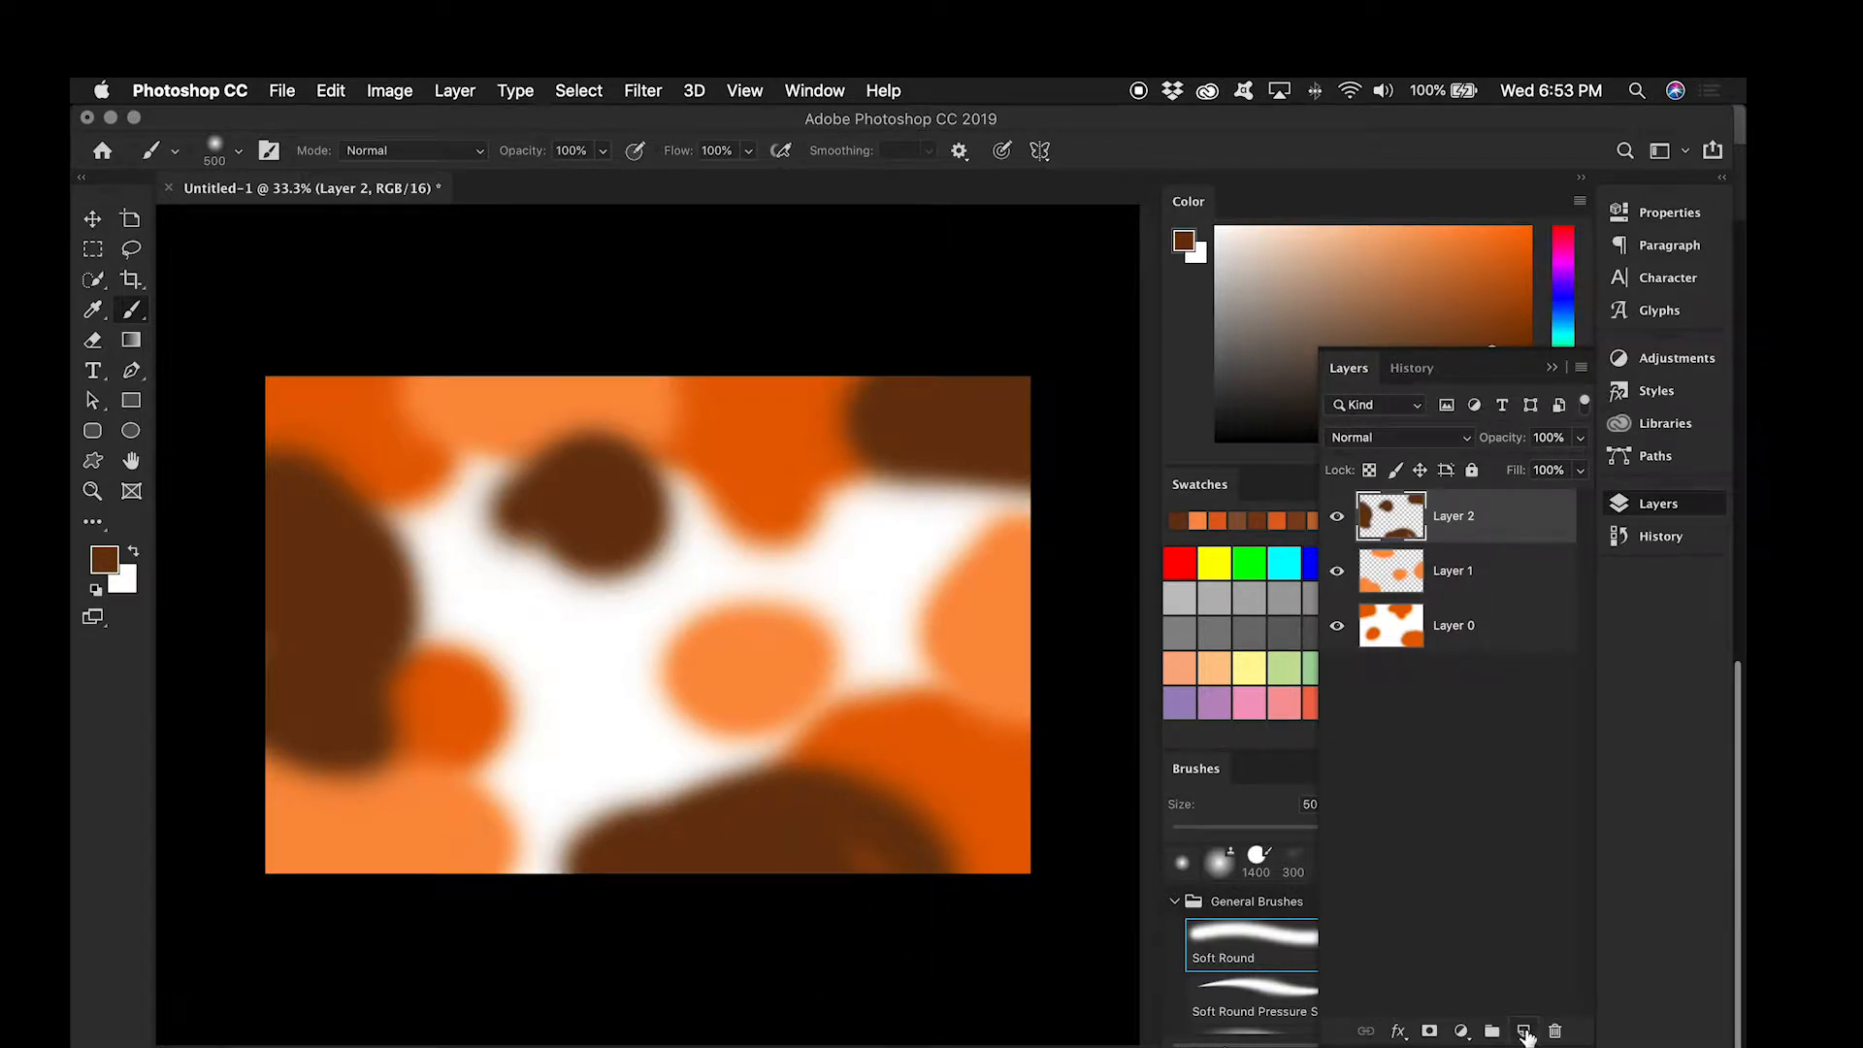
Step: Add a layer and paint bright orange blobs at the canvas's right side, upper left, bottom edge and centre
click(1525, 1032)
click(1551, 368)
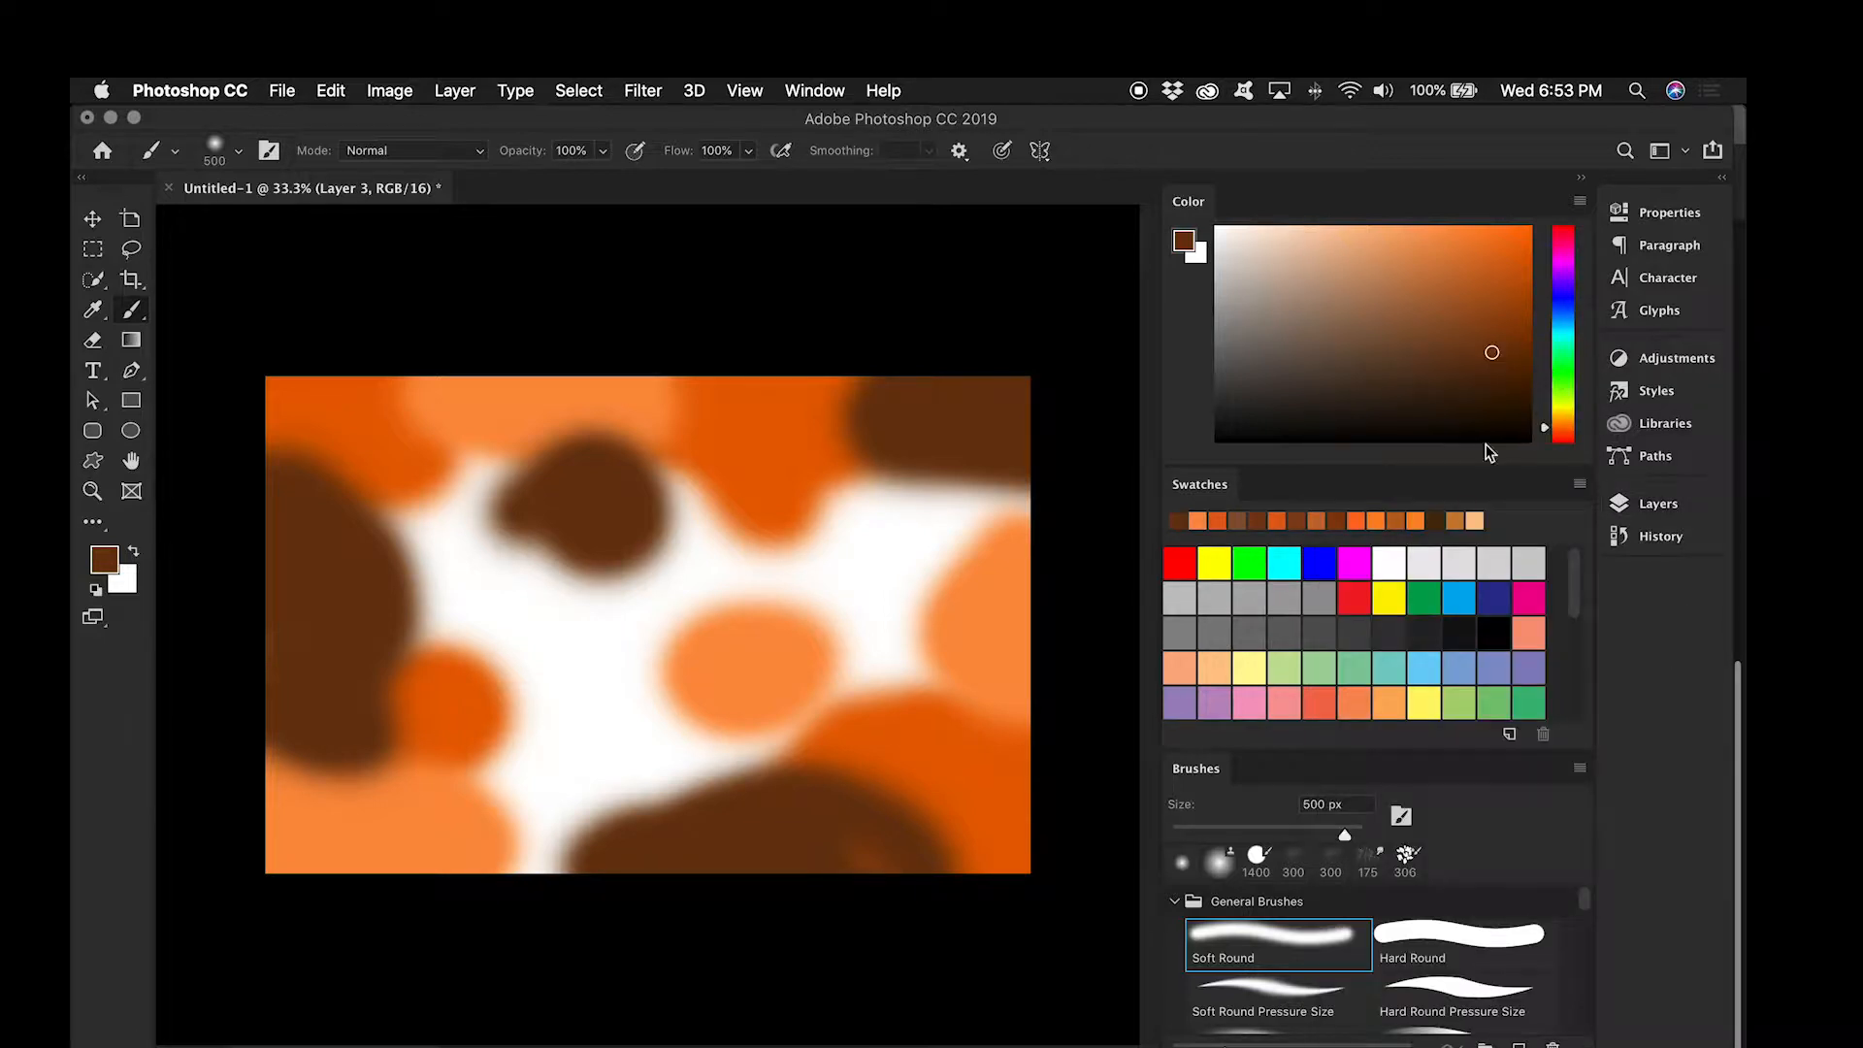
click(1392, 520)
mouse_move(833, 542)
mouse_down()
mouse_move(935, 581)
mouse_move(1017, 532)
mouse_move(1019, 490)
mouse_up()
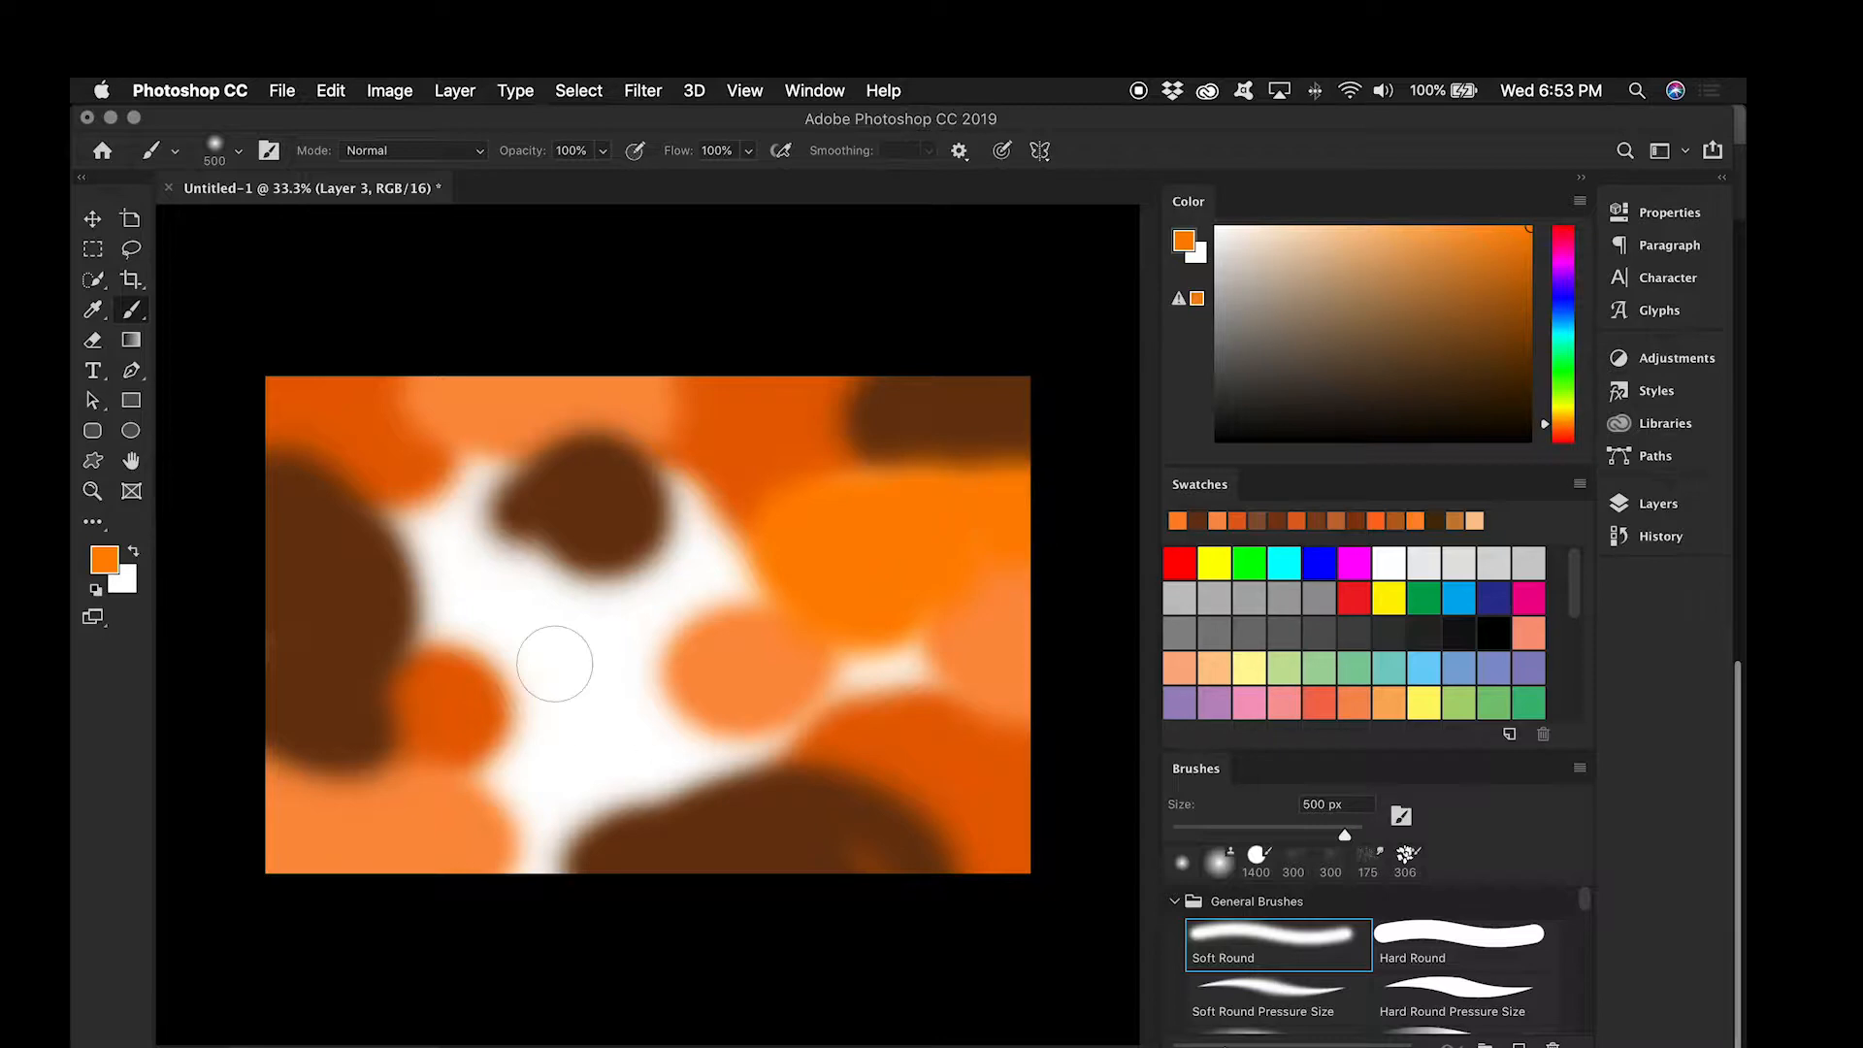
mouse_move(477, 576)
mouse_down()
mouse_move(436, 566)
mouse_move(445, 512)
mouse_move(514, 490)
mouse_up()
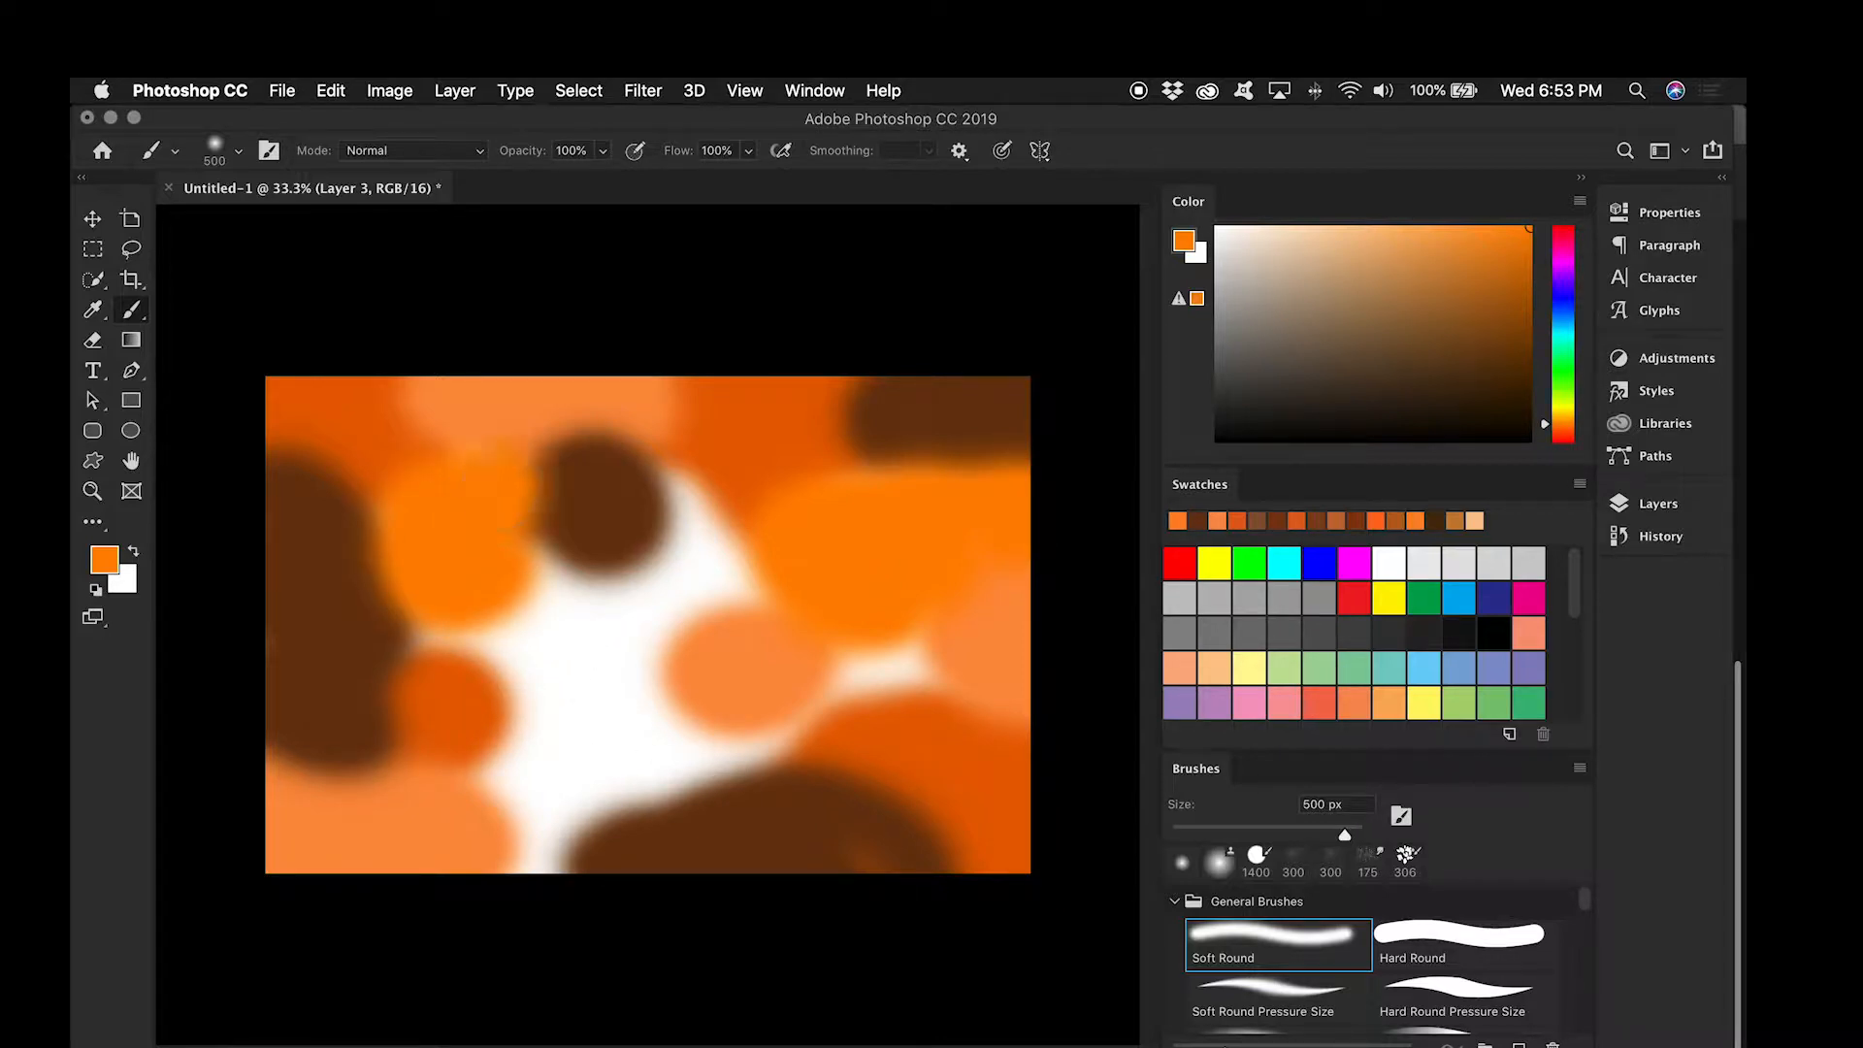
mouse_move(549, 879)
mouse_down()
mouse_move(517, 857)
mouse_move(525, 884)
mouse_move(763, 737)
mouse_up()
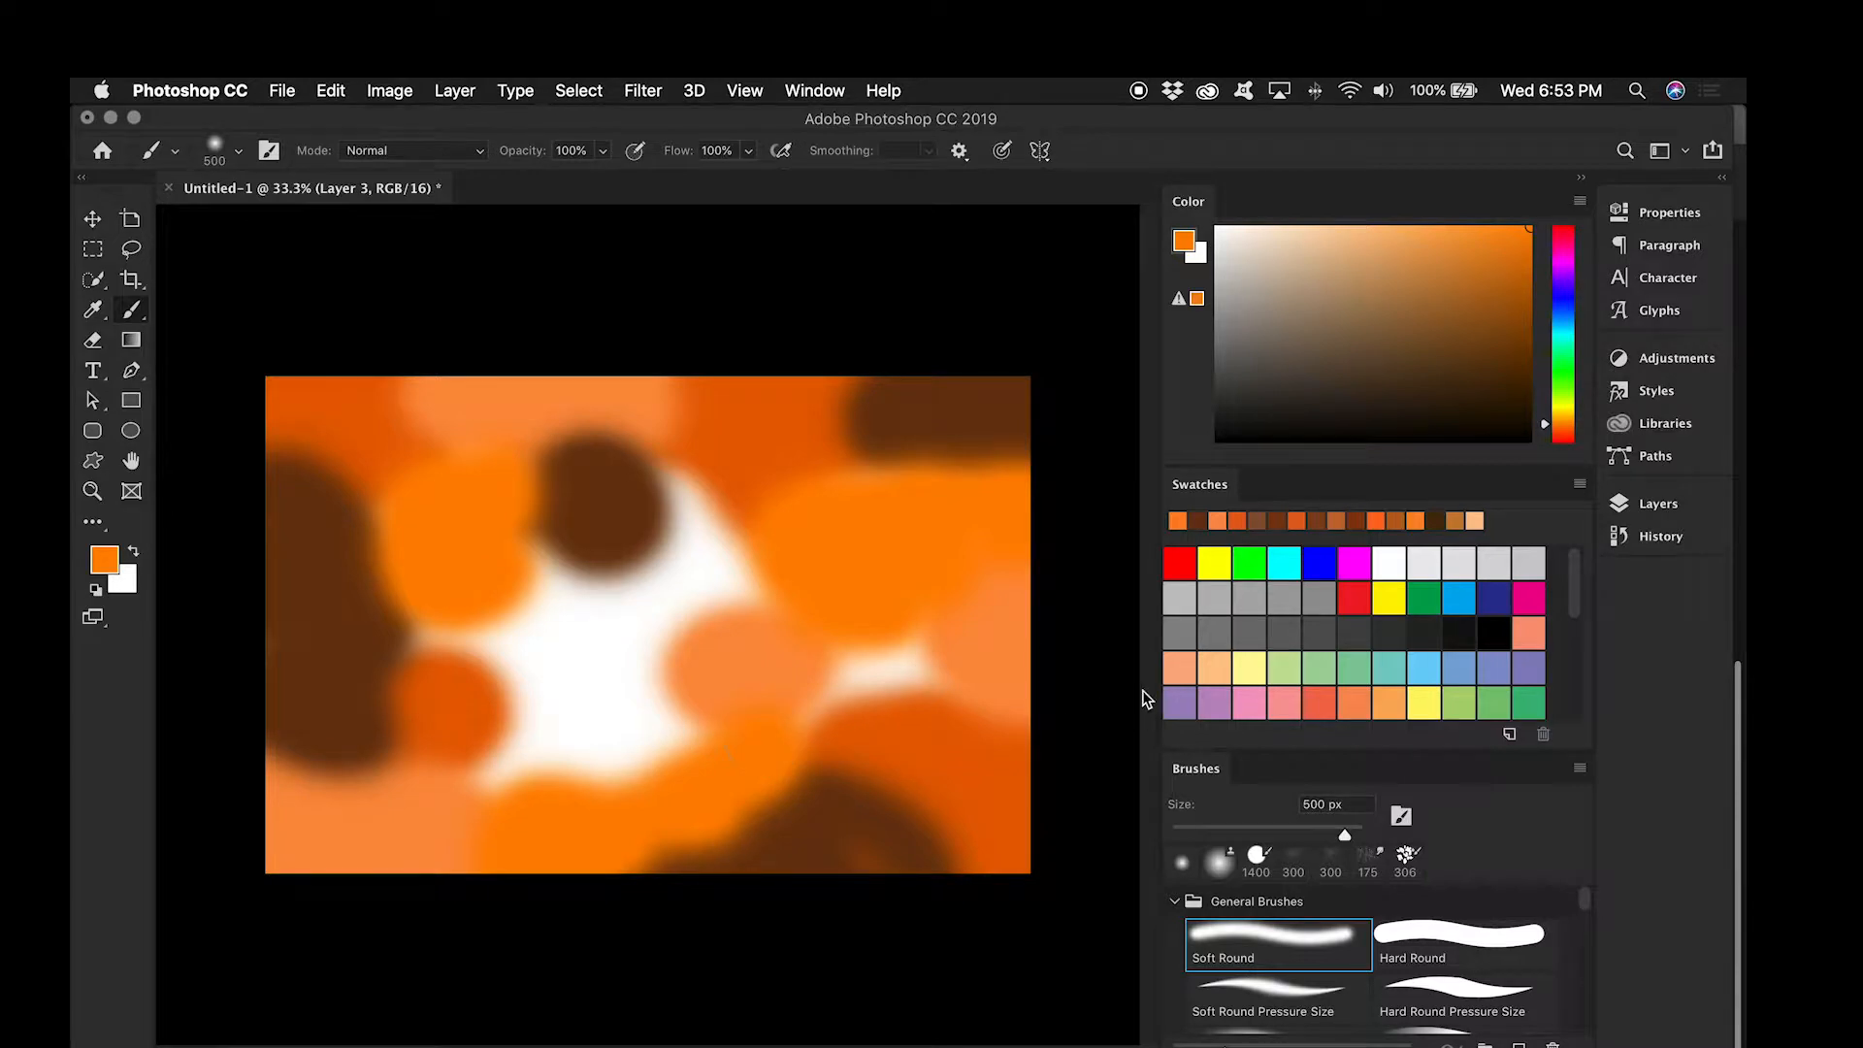
click(600, 671)
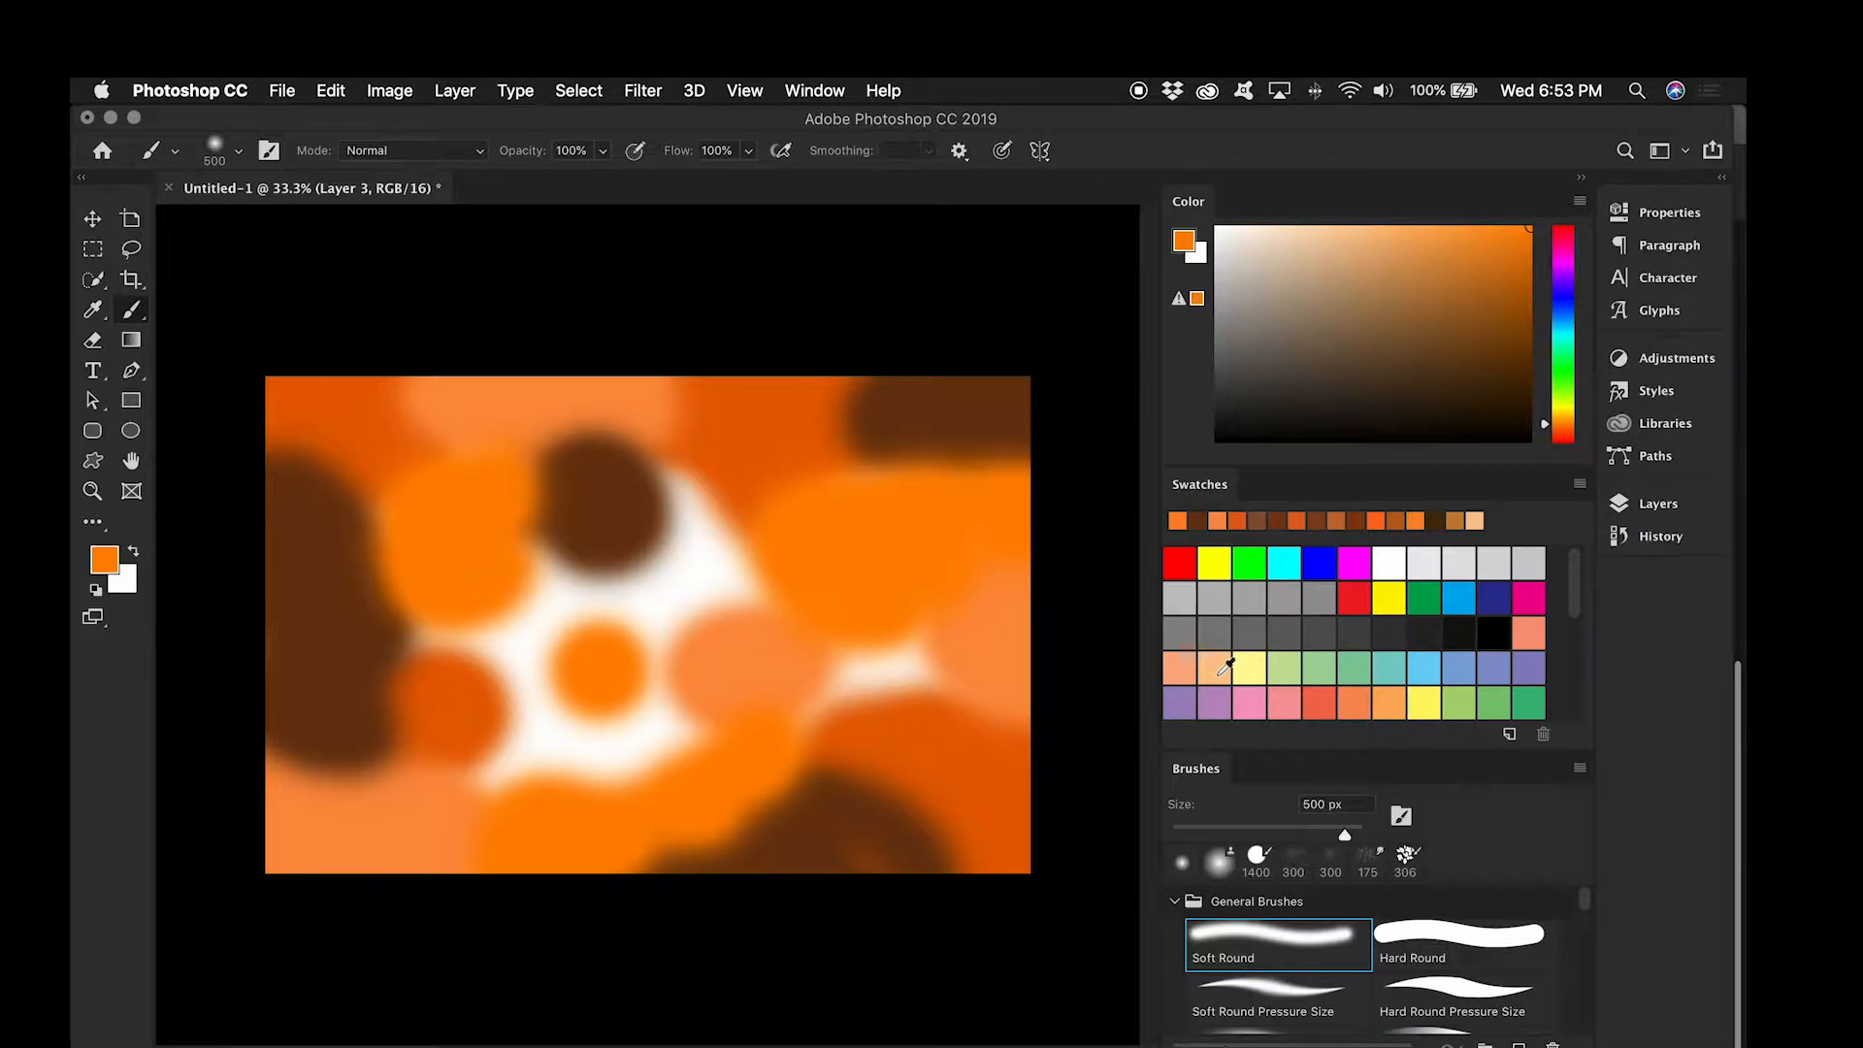
Step: Add a layer and paint light peach blobs across the canvas's centre, covering the white gaps, and right of centre
click(1180, 668)
click(1692, 514)
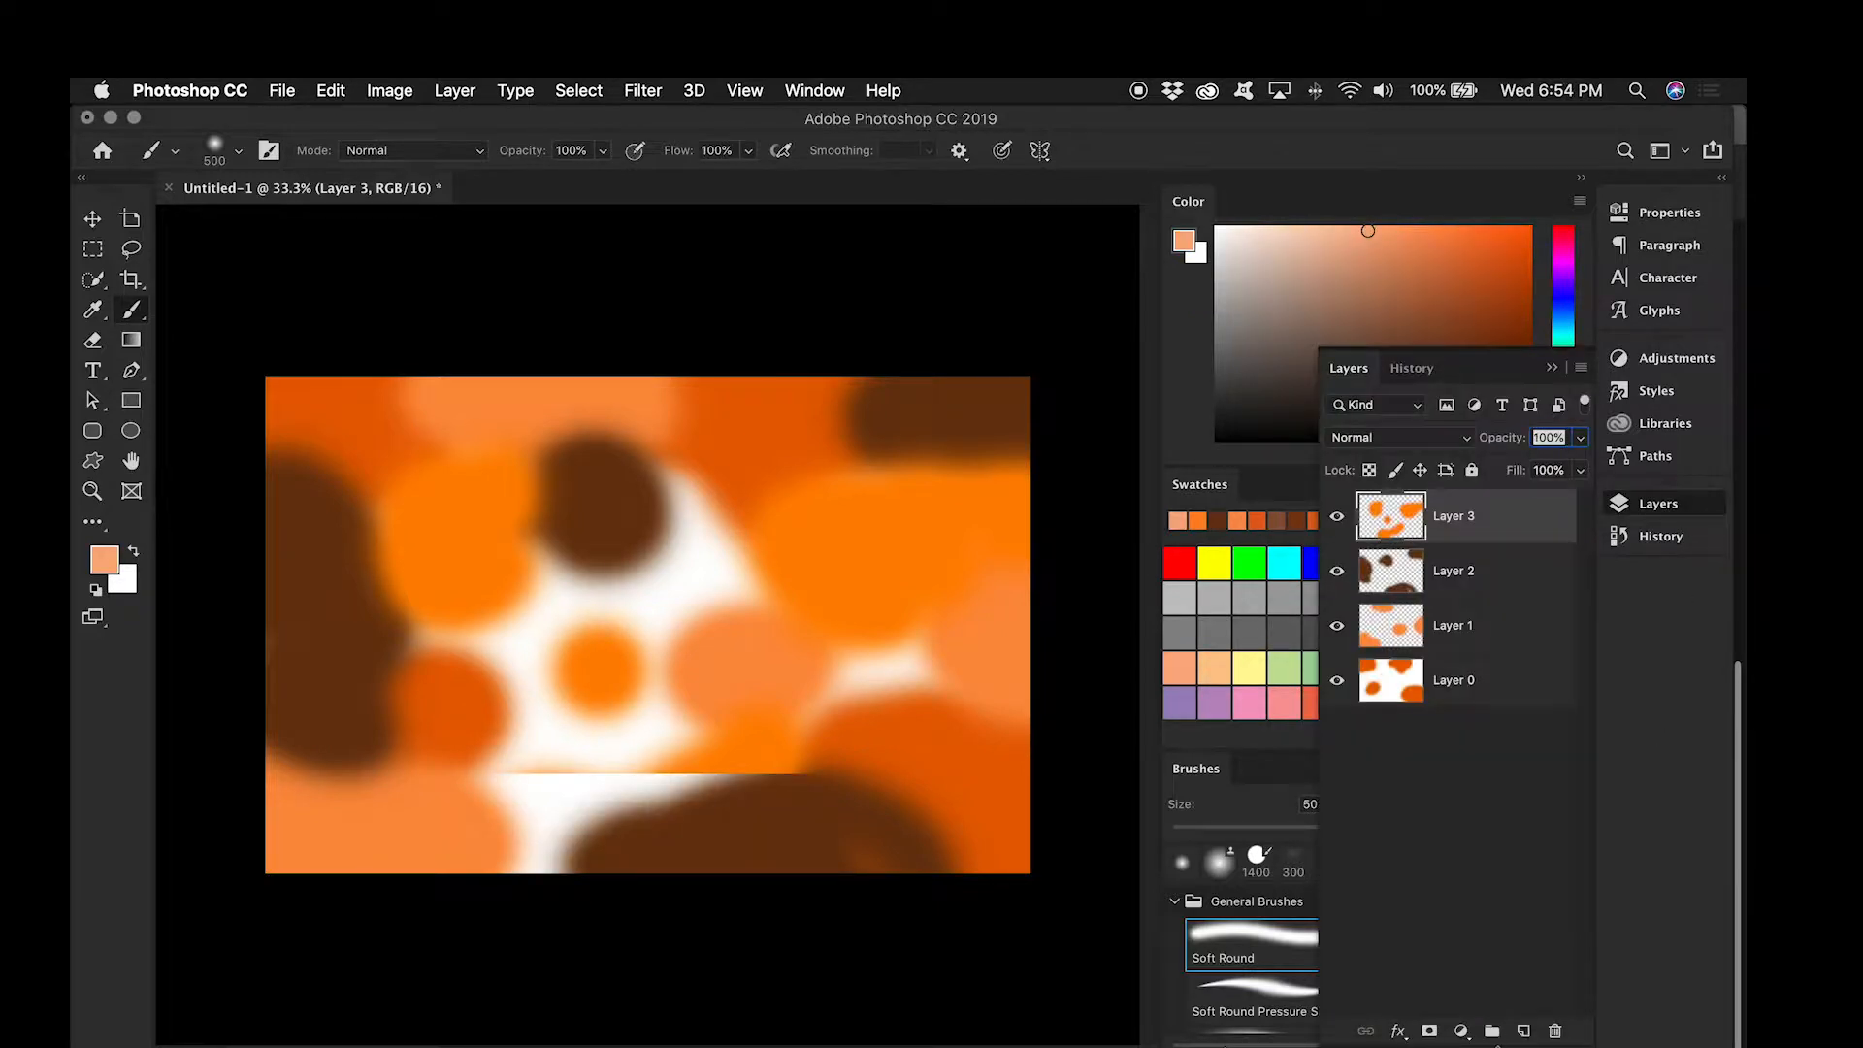
click(1525, 1033)
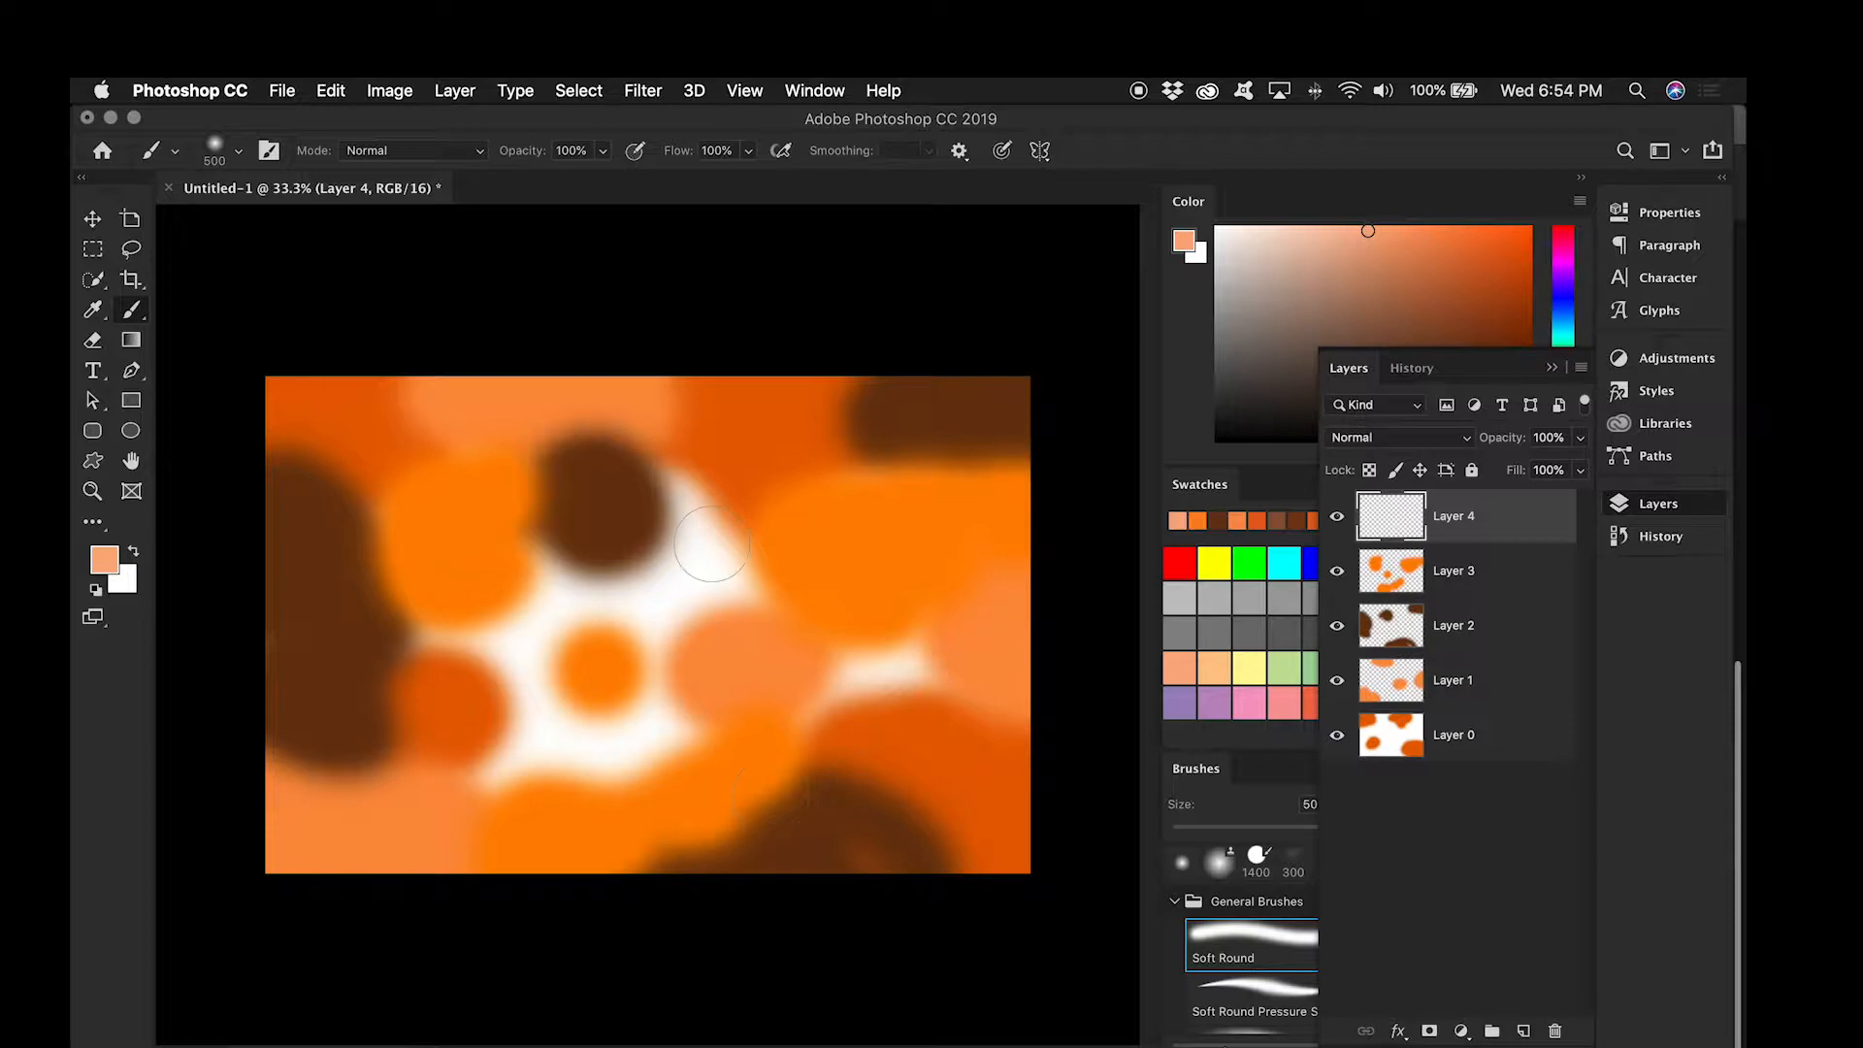
mouse_move(713, 567)
mouse_down()
mouse_move(718, 456)
mouse_move(767, 524)
mouse_up()
mouse_move(873, 660)
mouse_down()
mouse_move(844, 646)
mouse_move(960, 641)
mouse_move(843, 707)
mouse_up()
mouse_move(575, 763)
mouse_down()
mouse_move(502, 757)
mouse_move(718, 716)
mouse_move(693, 689)
mouse_move(465, 687)
mouse_move(511, 709)
mouse_move(427, 643)
mouse_move(435, 626)
mouse_move(539, 595)
mouse_move(742, 626)
mouse_up()
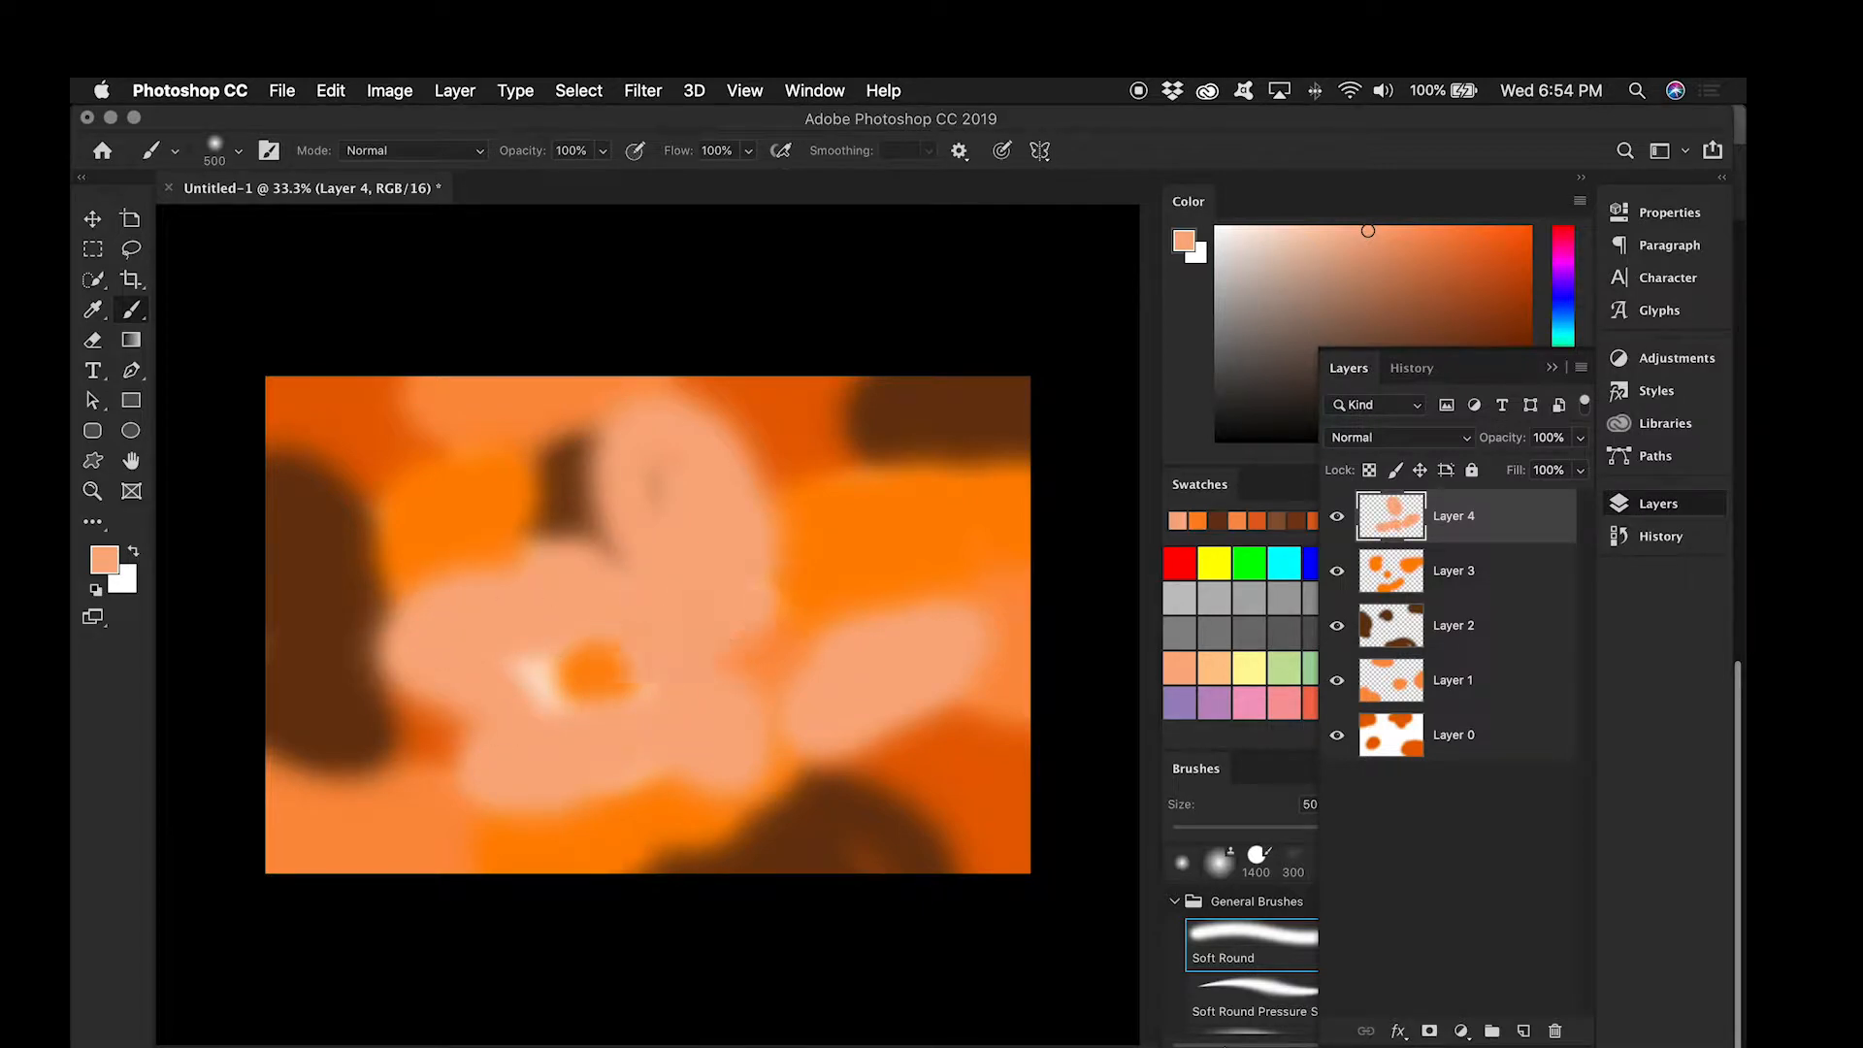
click(534, 677)
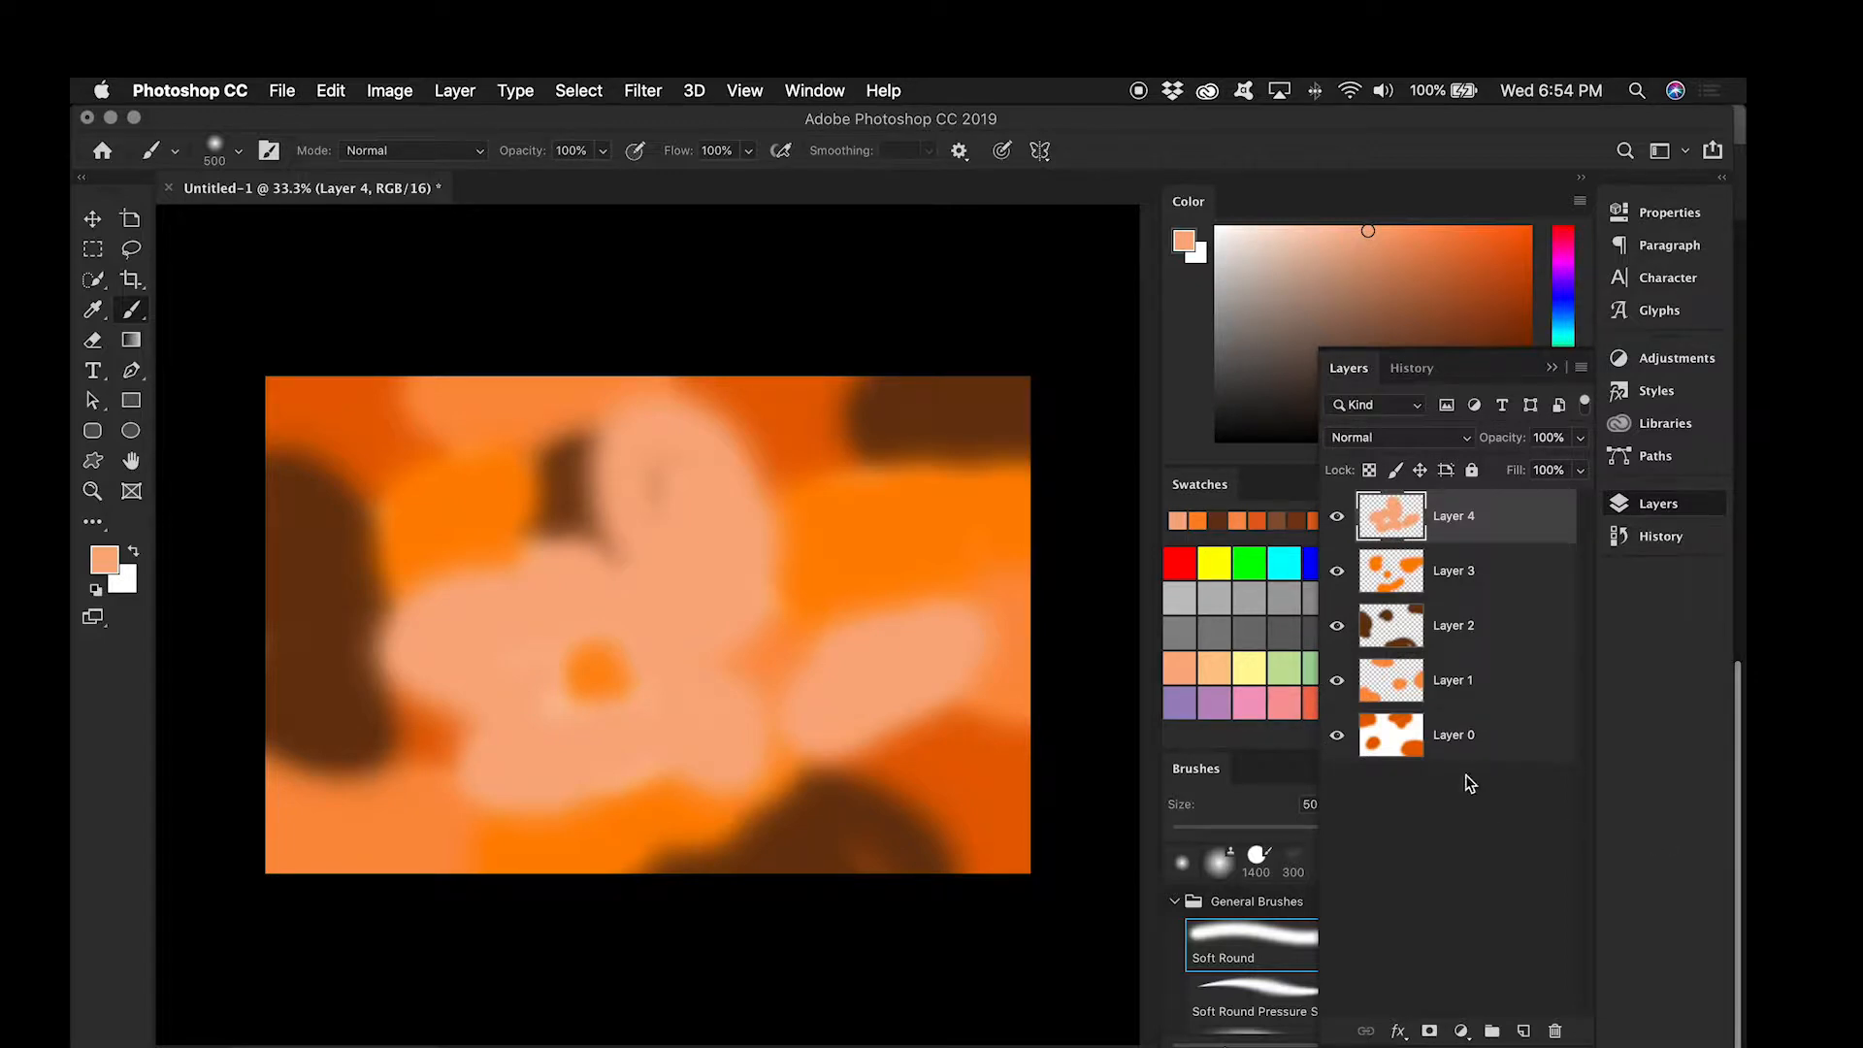
Step: Try the last-used Gaussian Blur on Layer 0 and undo it
click(1463, 738)
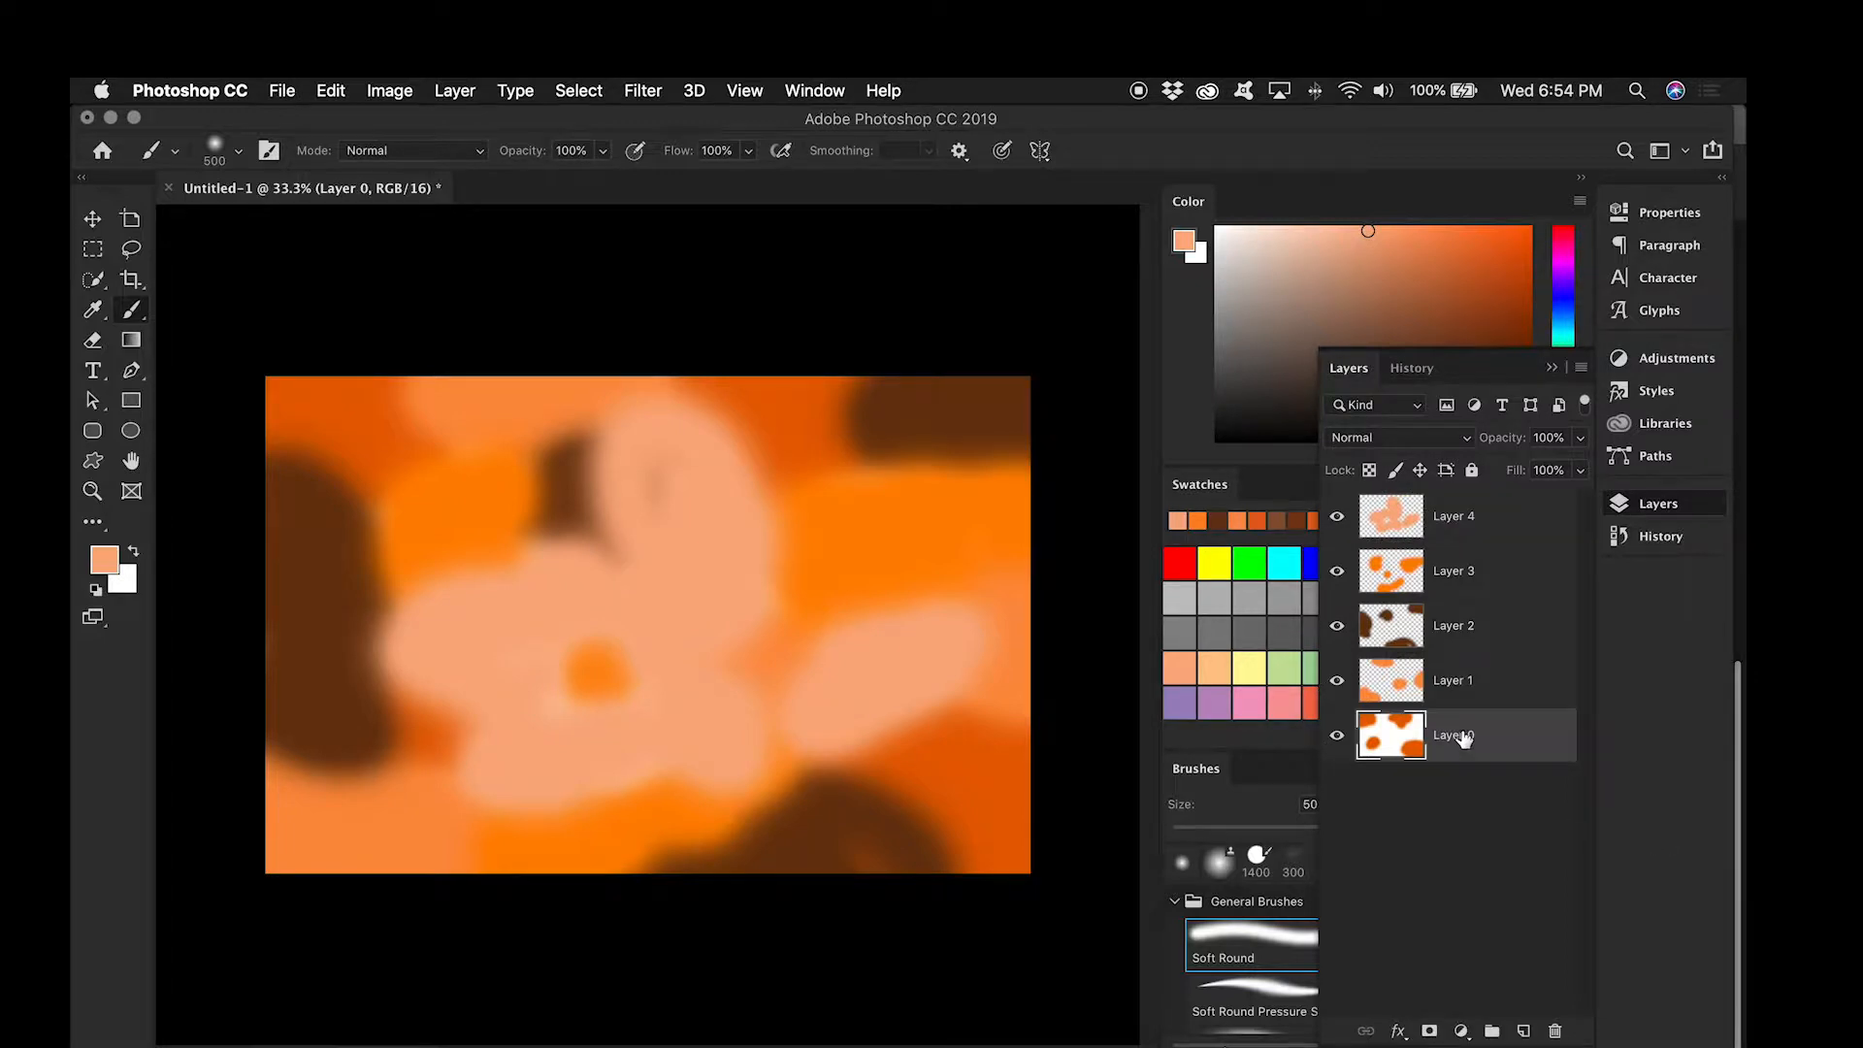
click(578, 90)
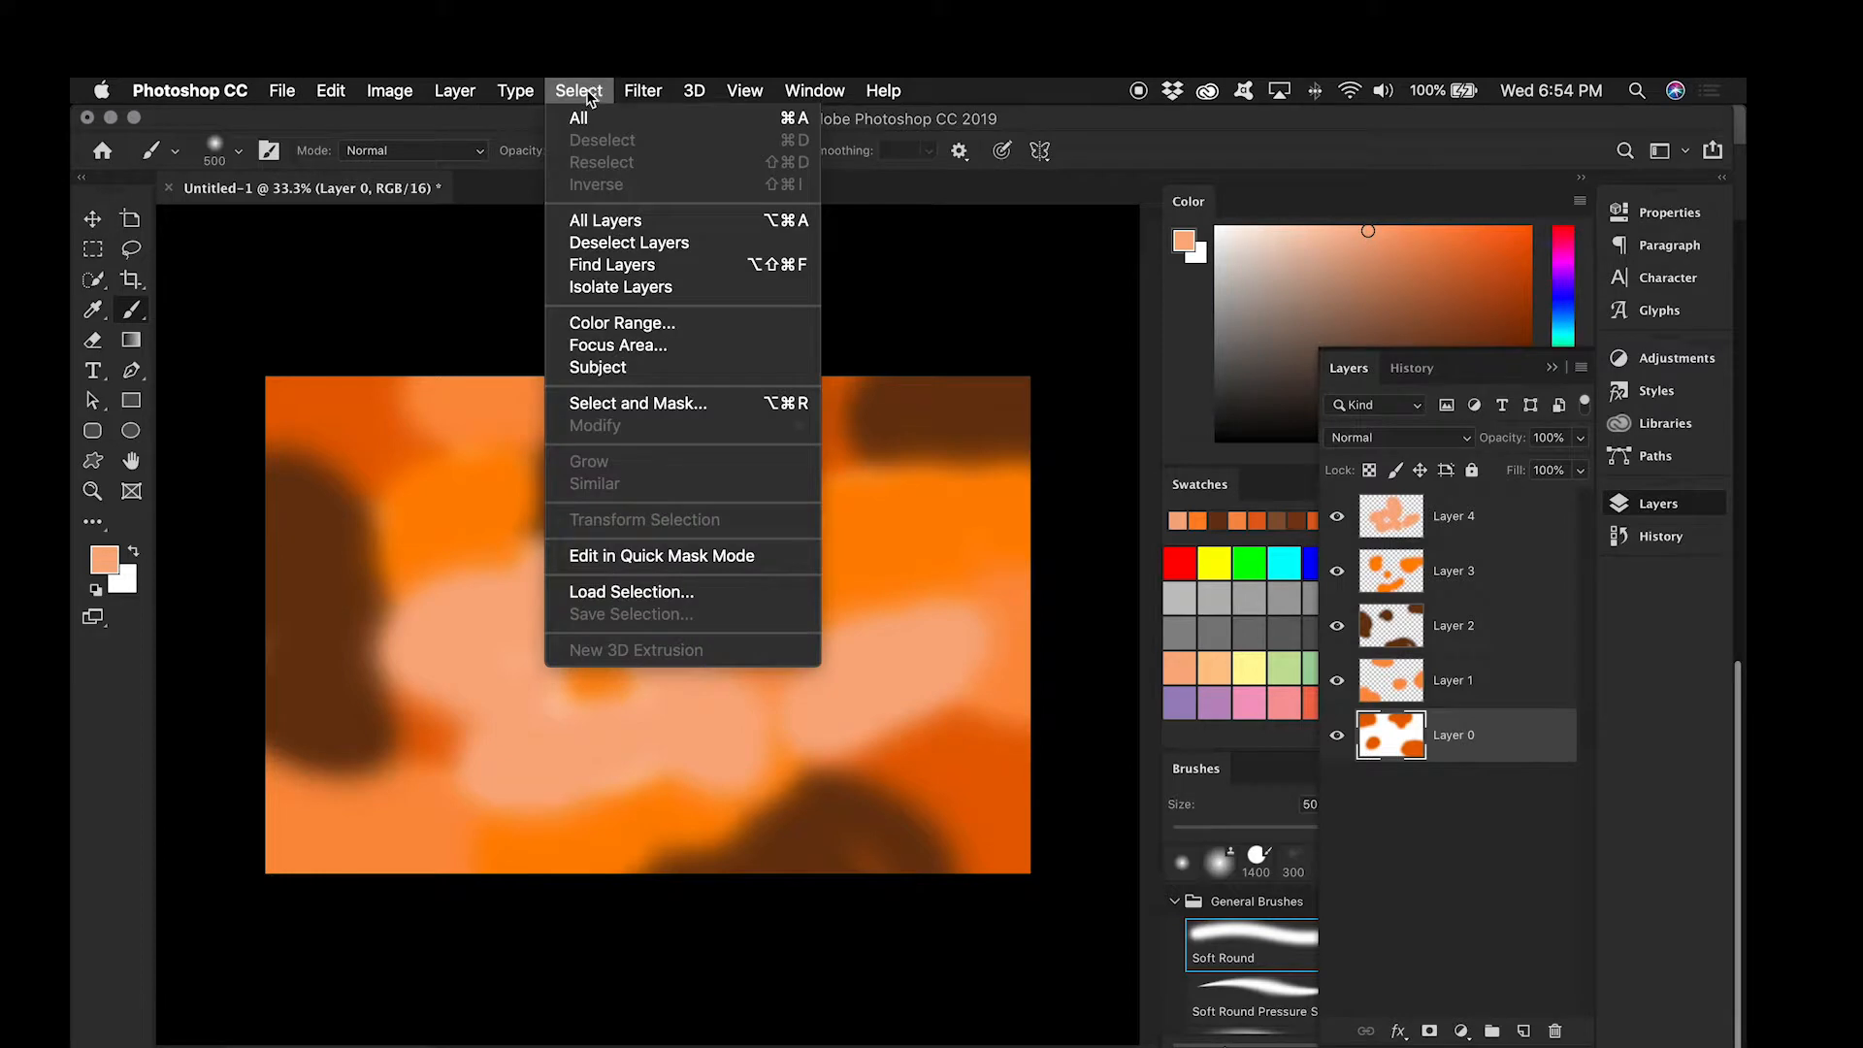
mouse_move(660, 87)
click(678, 114)
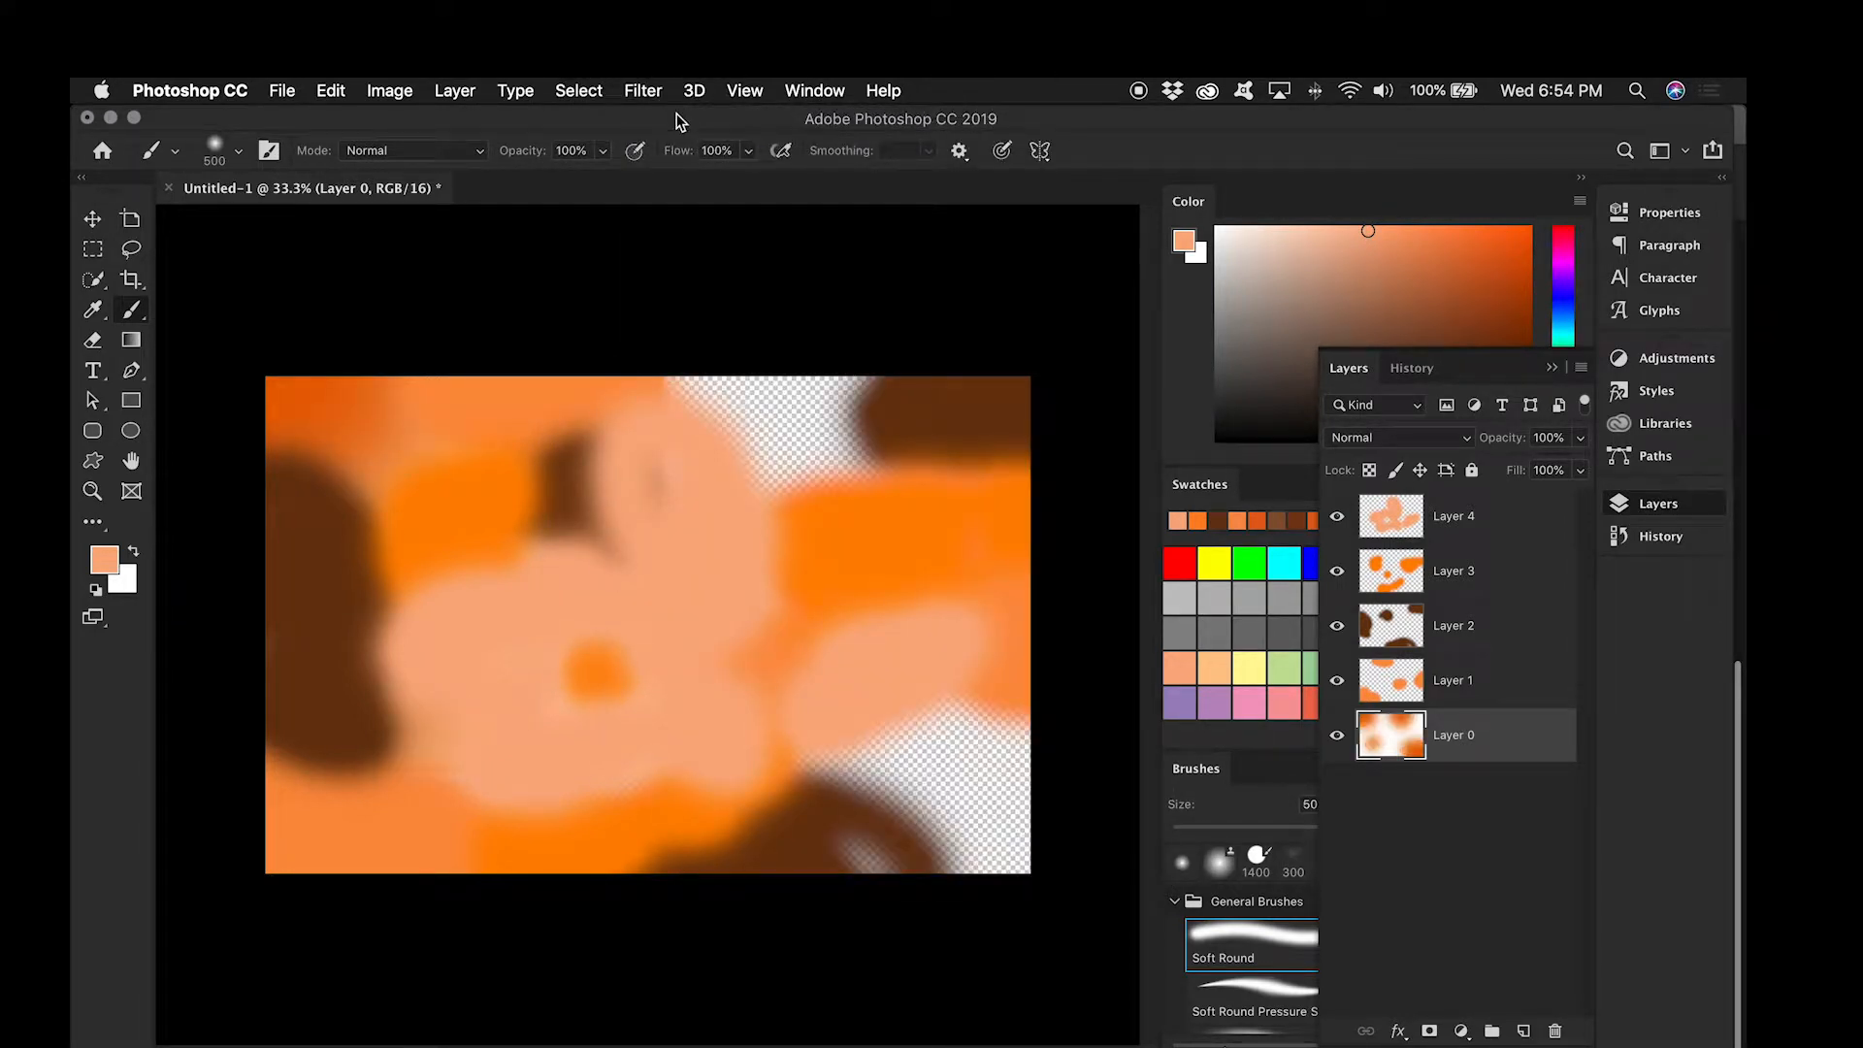
click(1483, 682)
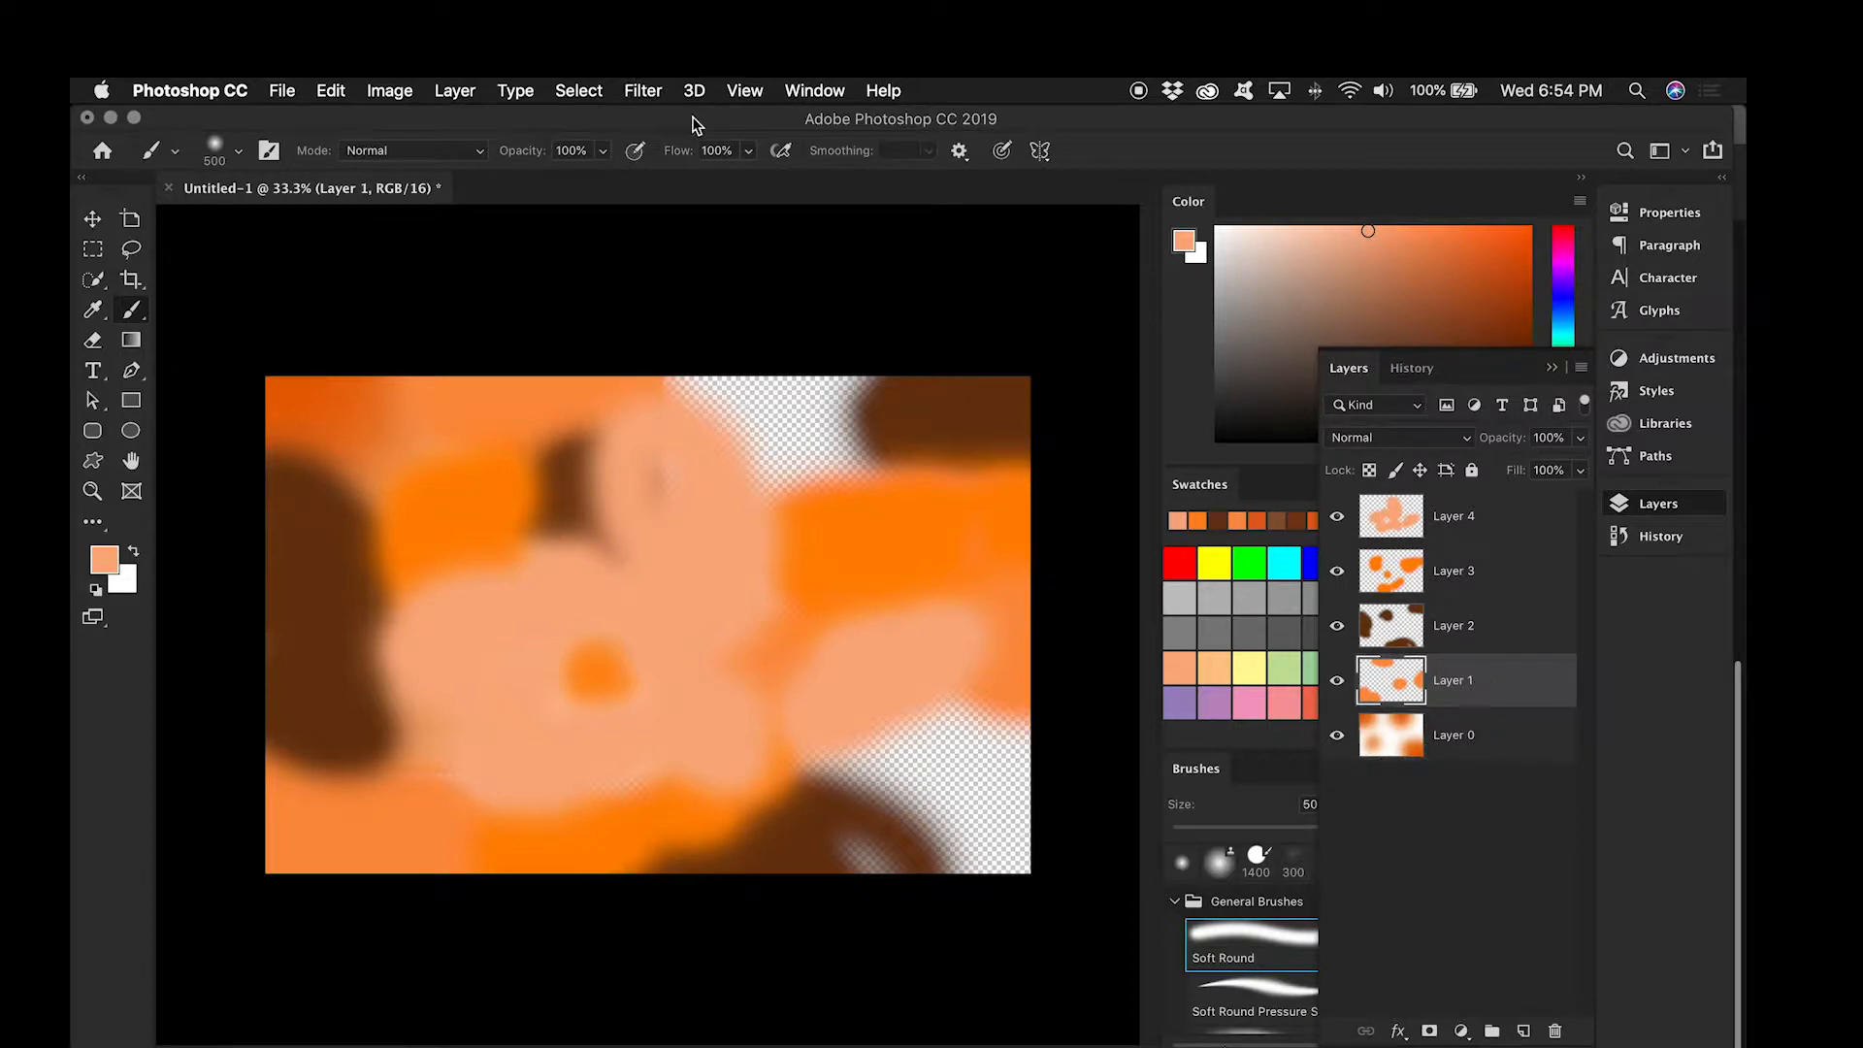
click(635, 91)
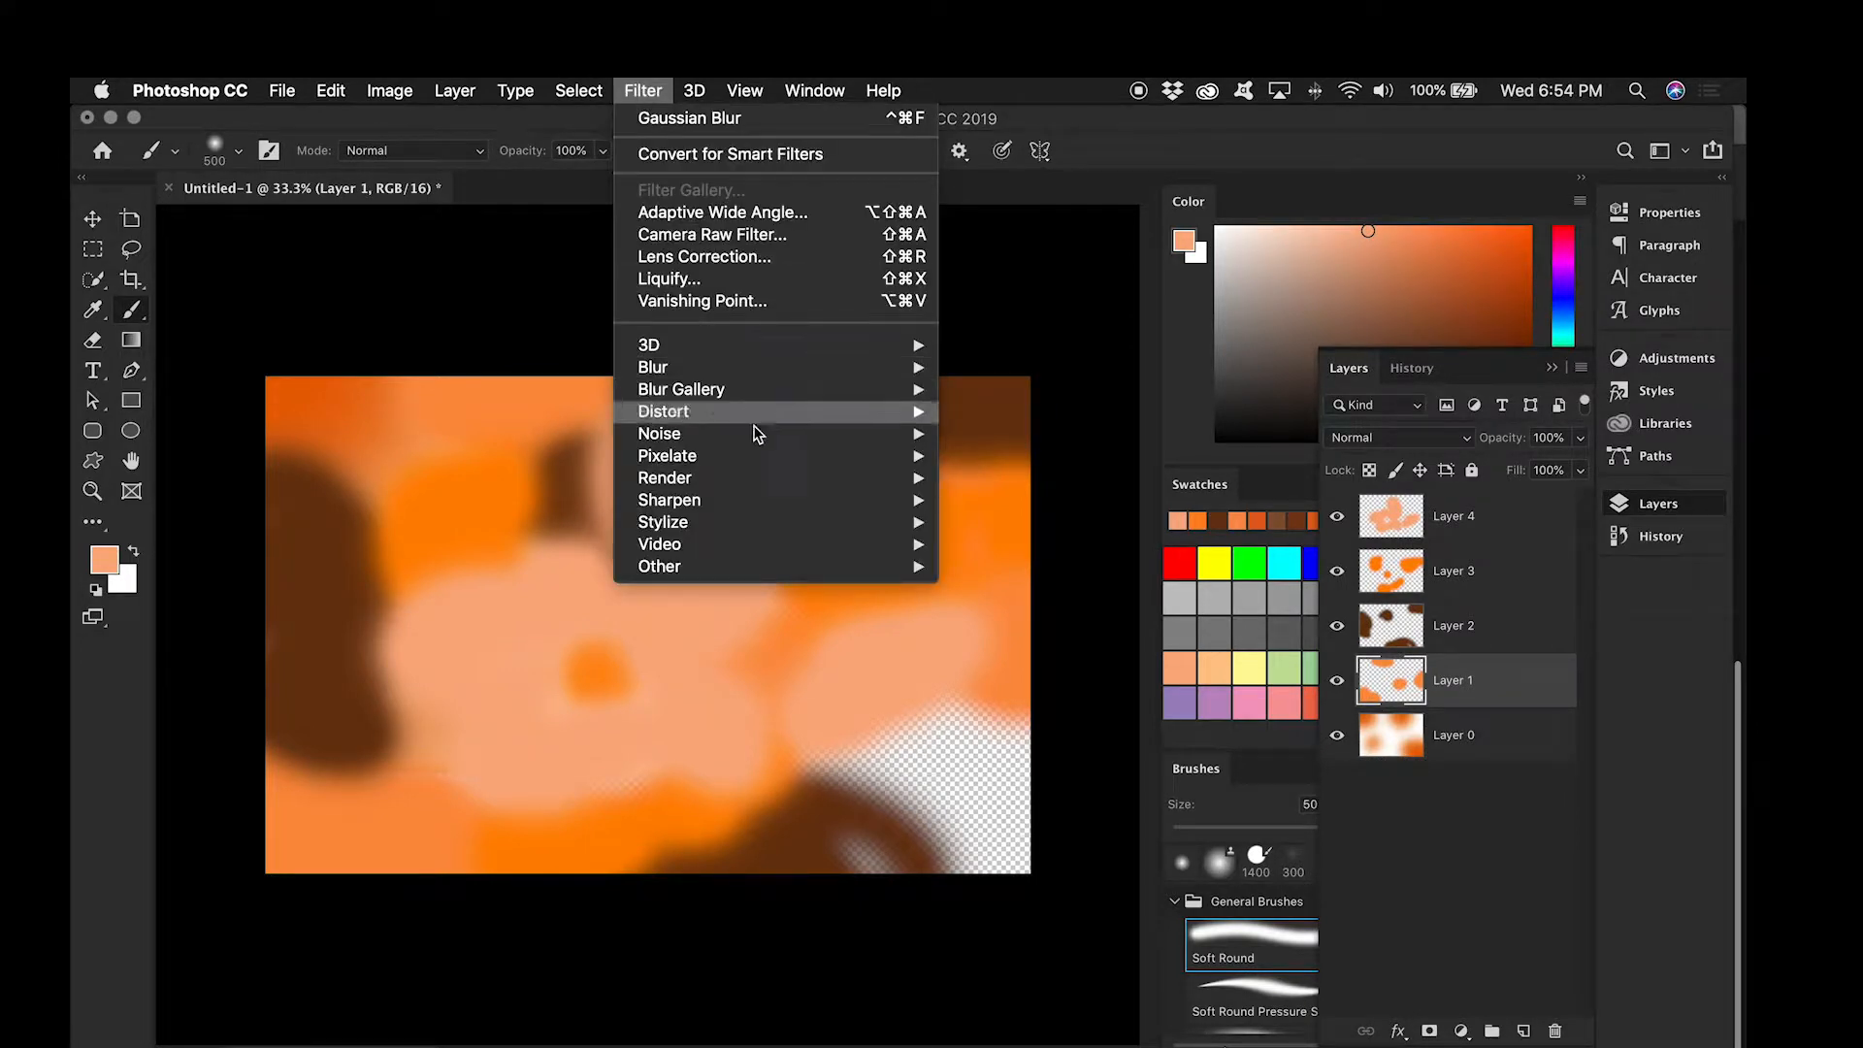
mouse_move(775, 377)
key(super+z)
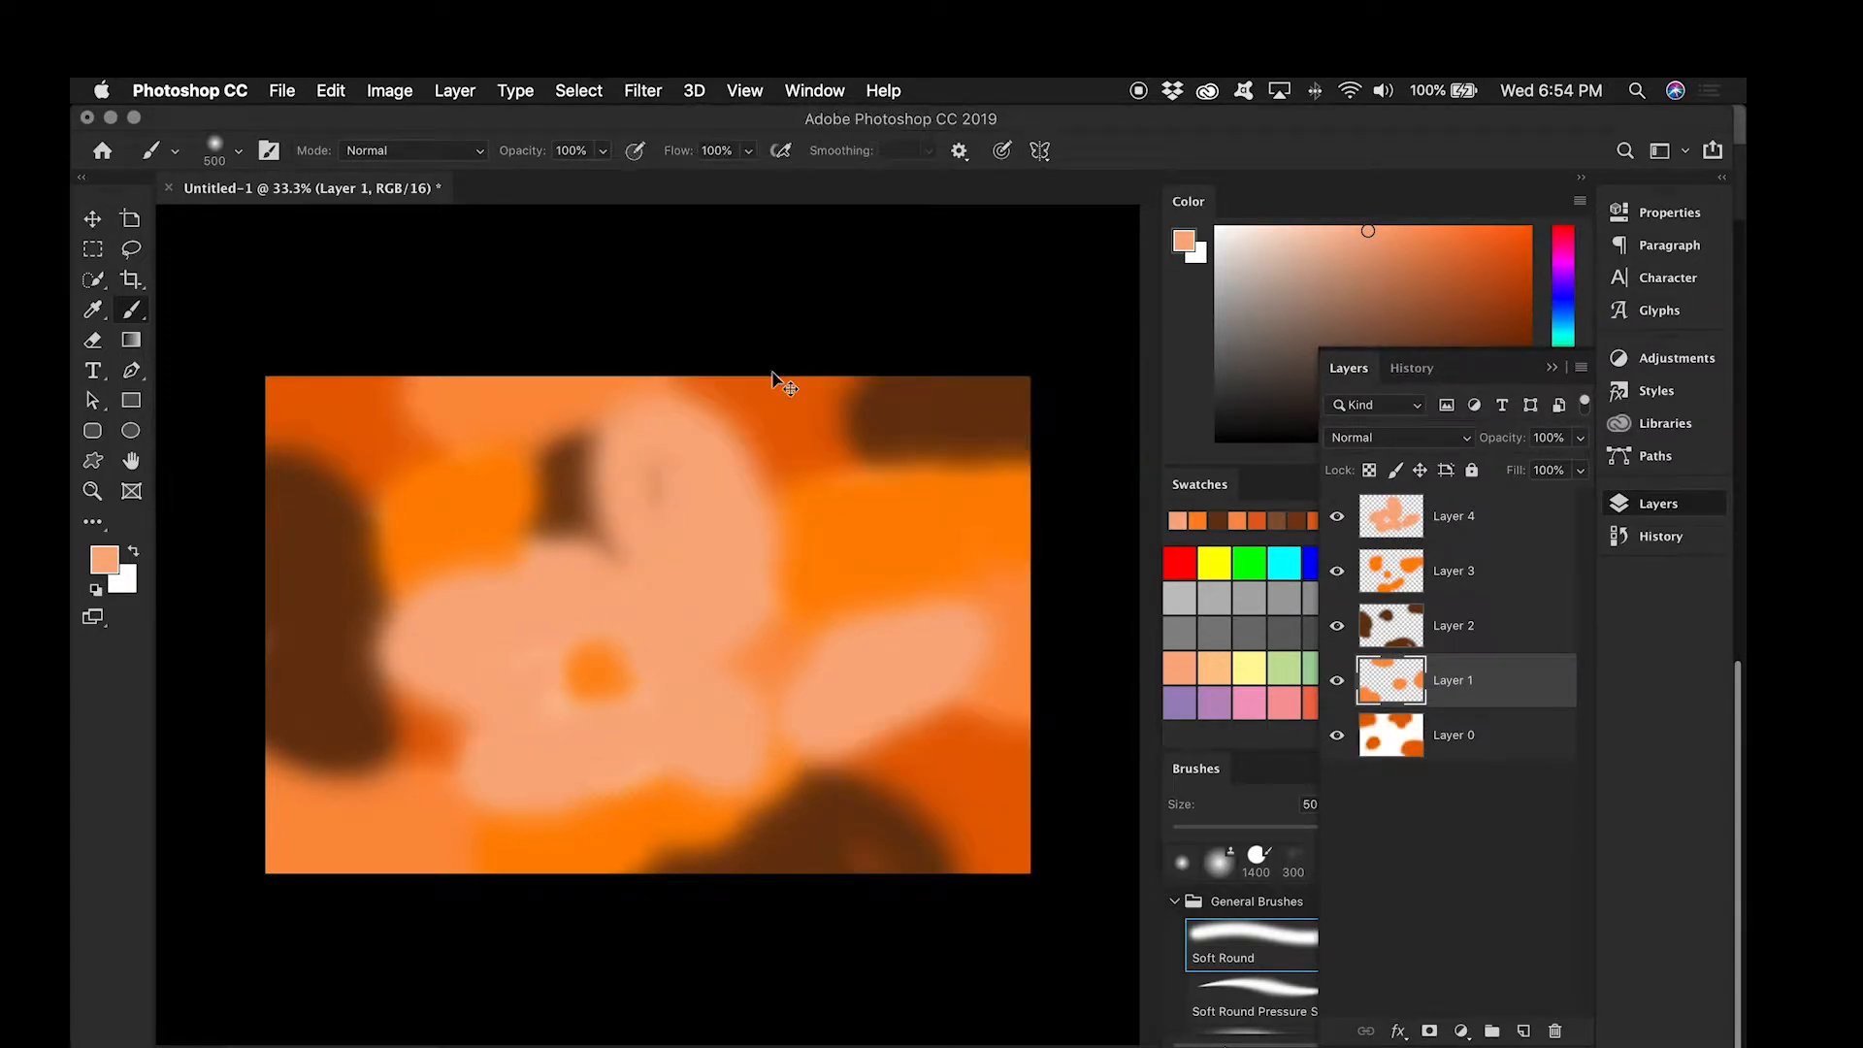
Step: Apply a Gaussian Blur with a 300 px radius to Layer 1 and repeat it on Layer 2
click(643, 91)
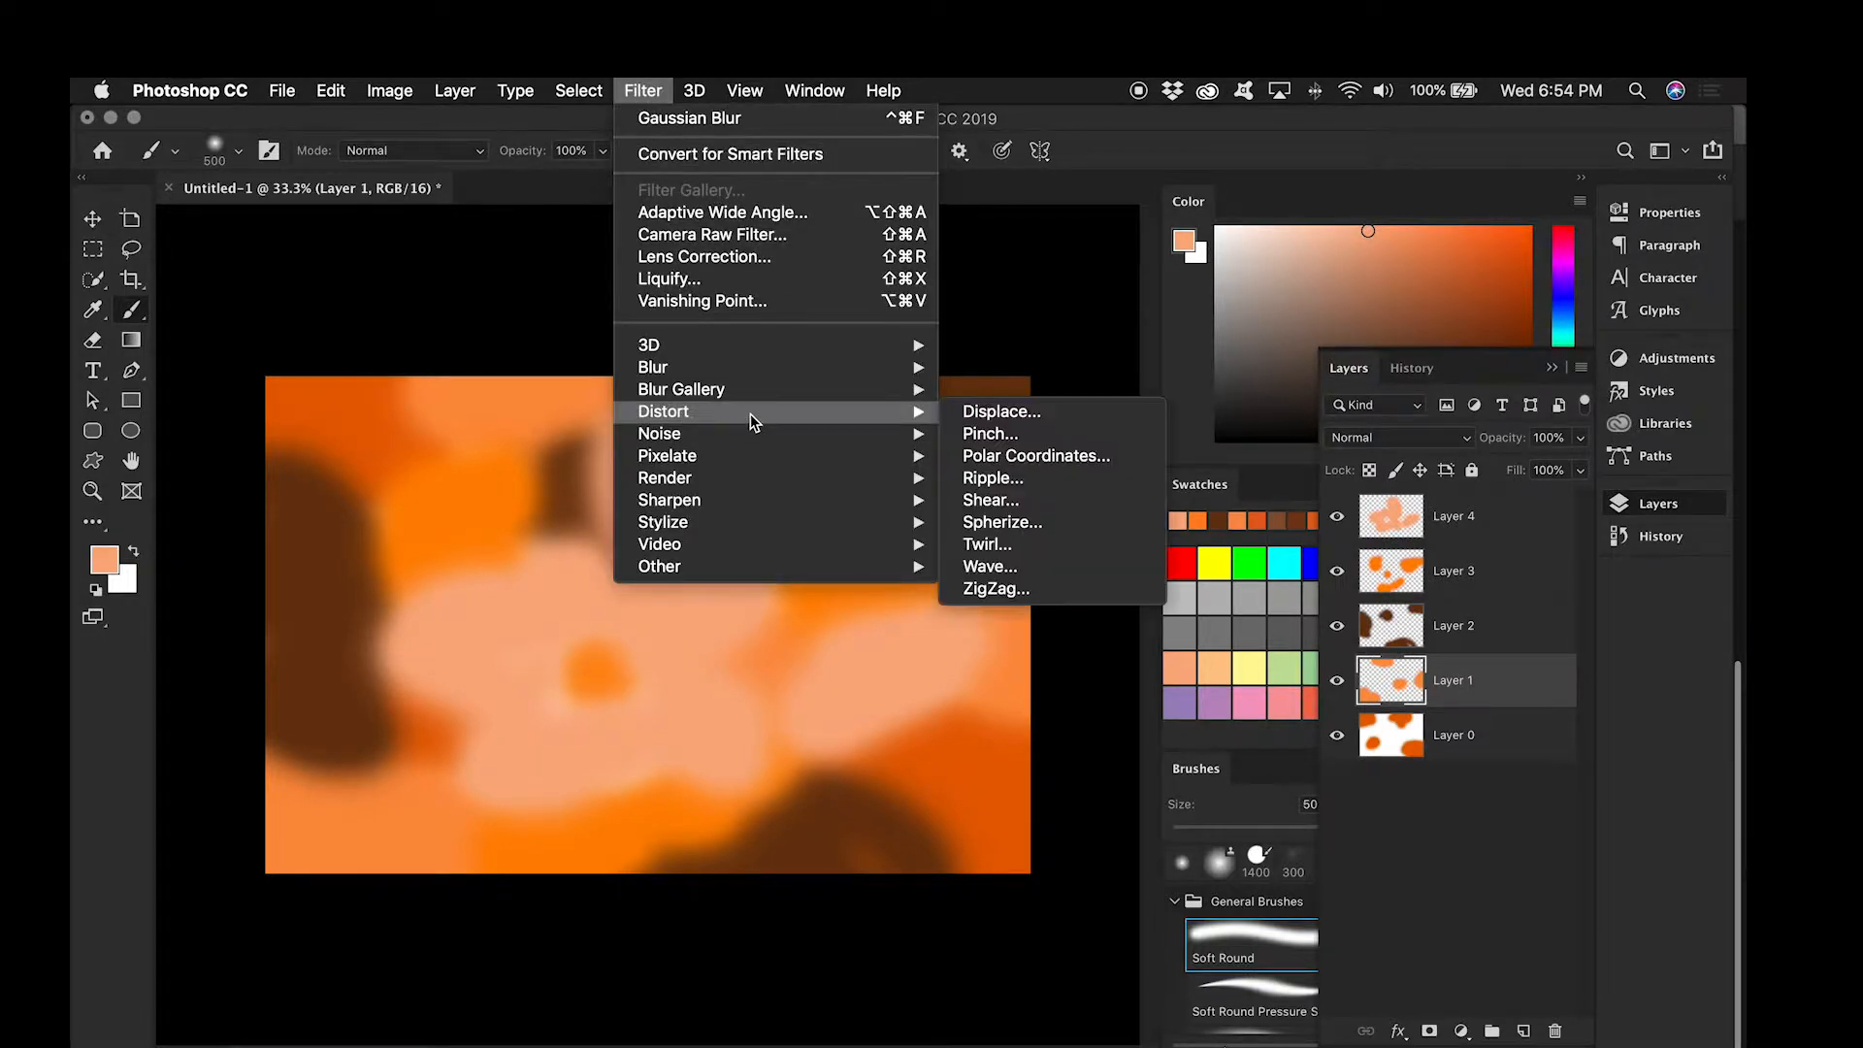
mouse_move(784, 379)
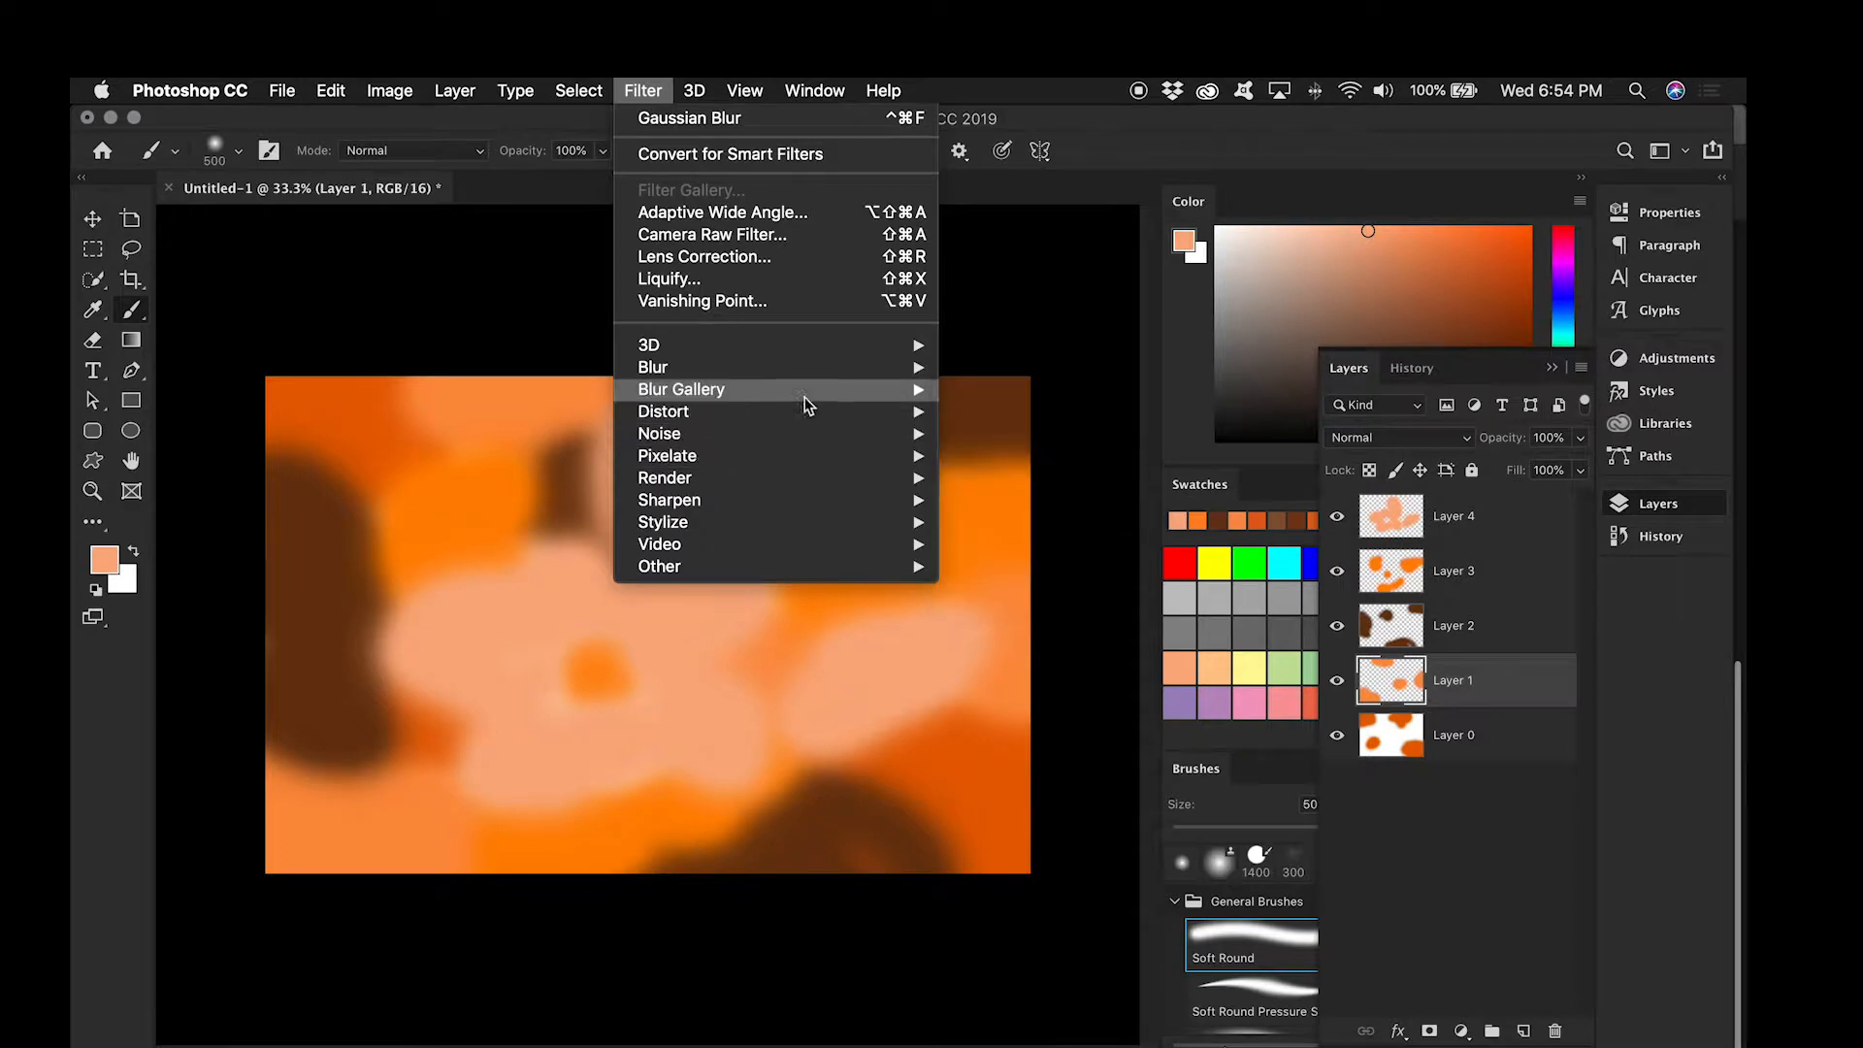
click(1064, 455)
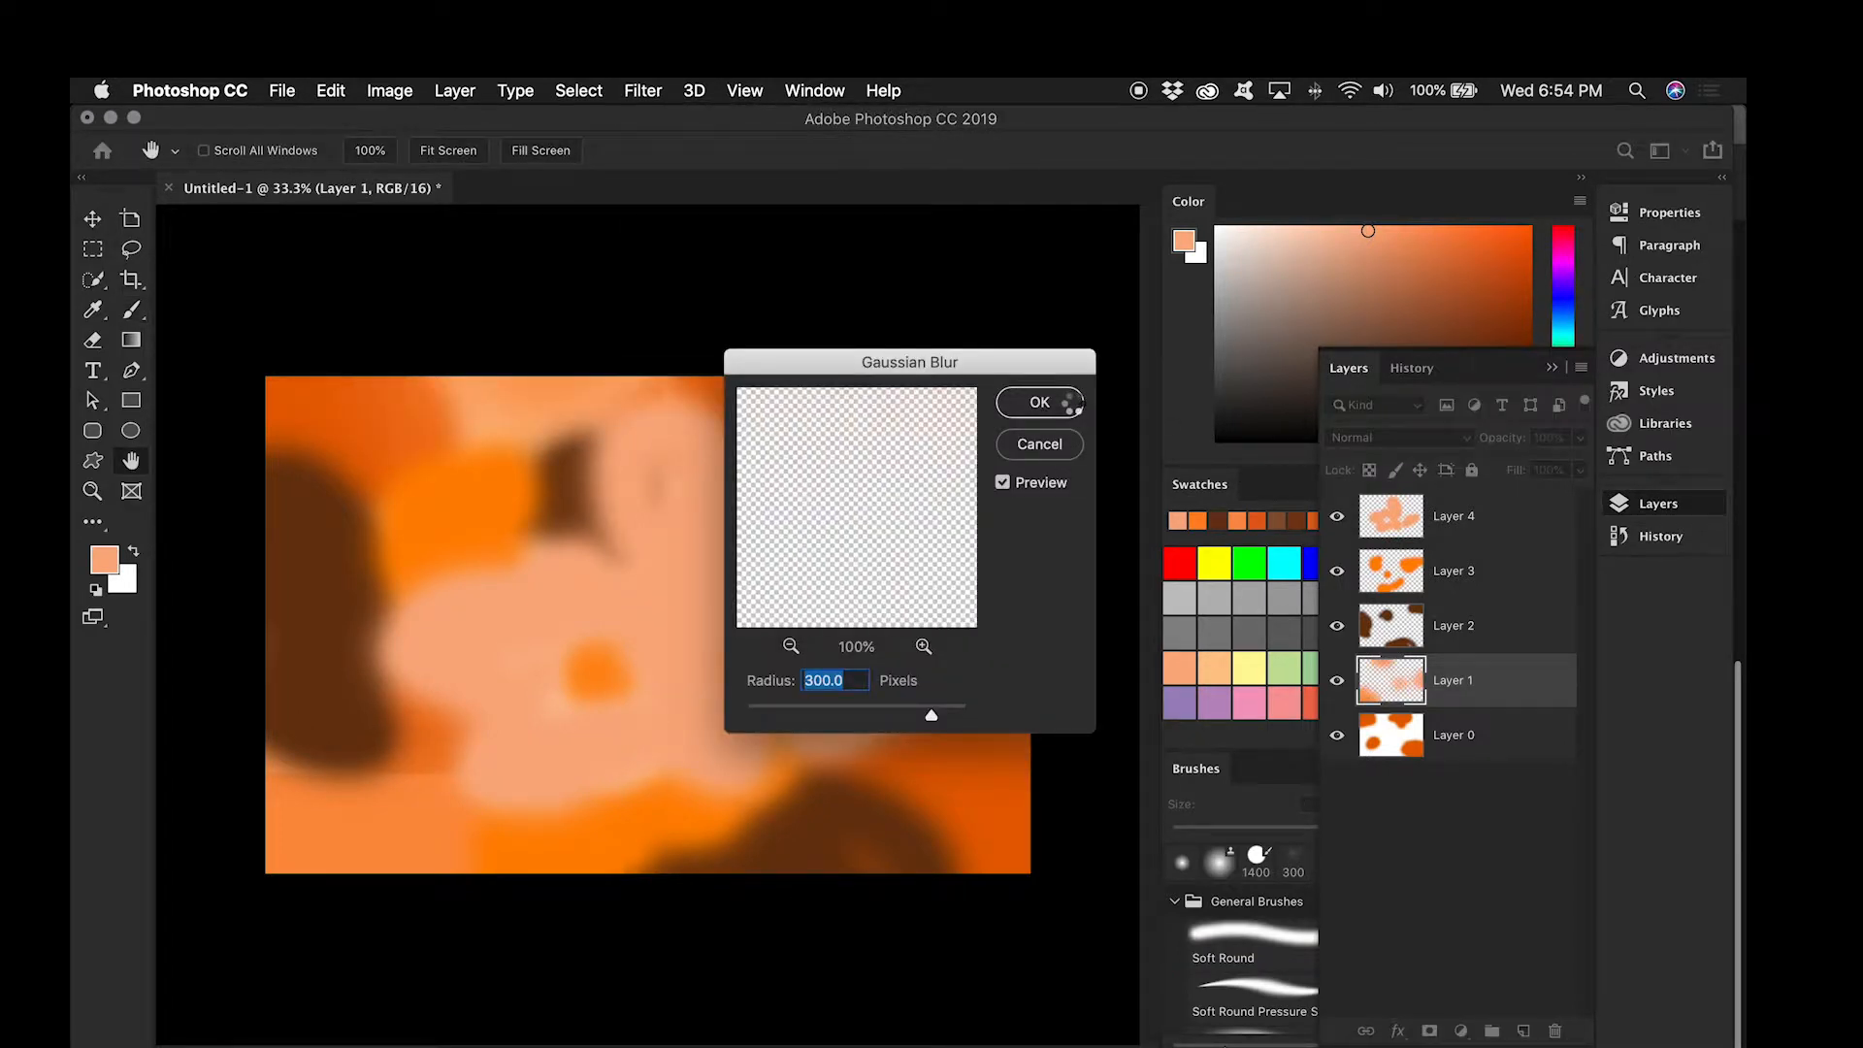
click(1040, 401)
click(1470, 594)
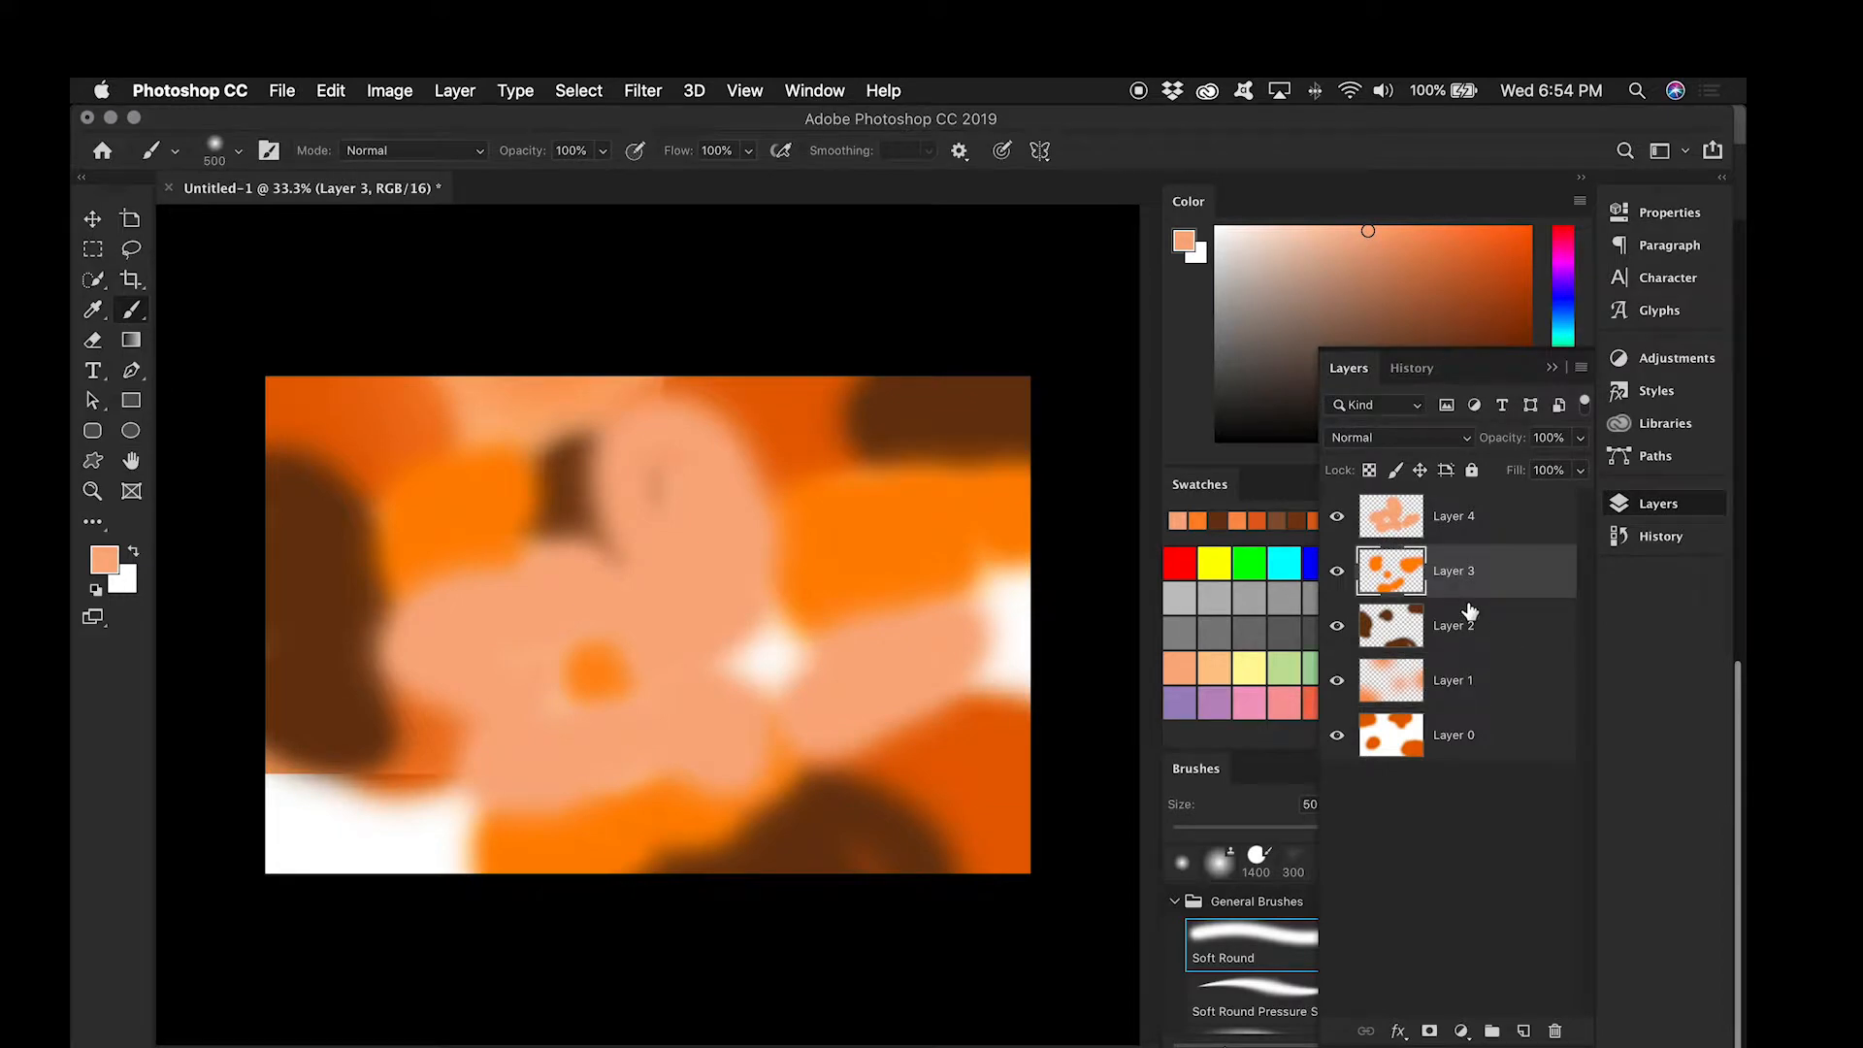
click(1466, 640)
click(630, 86)
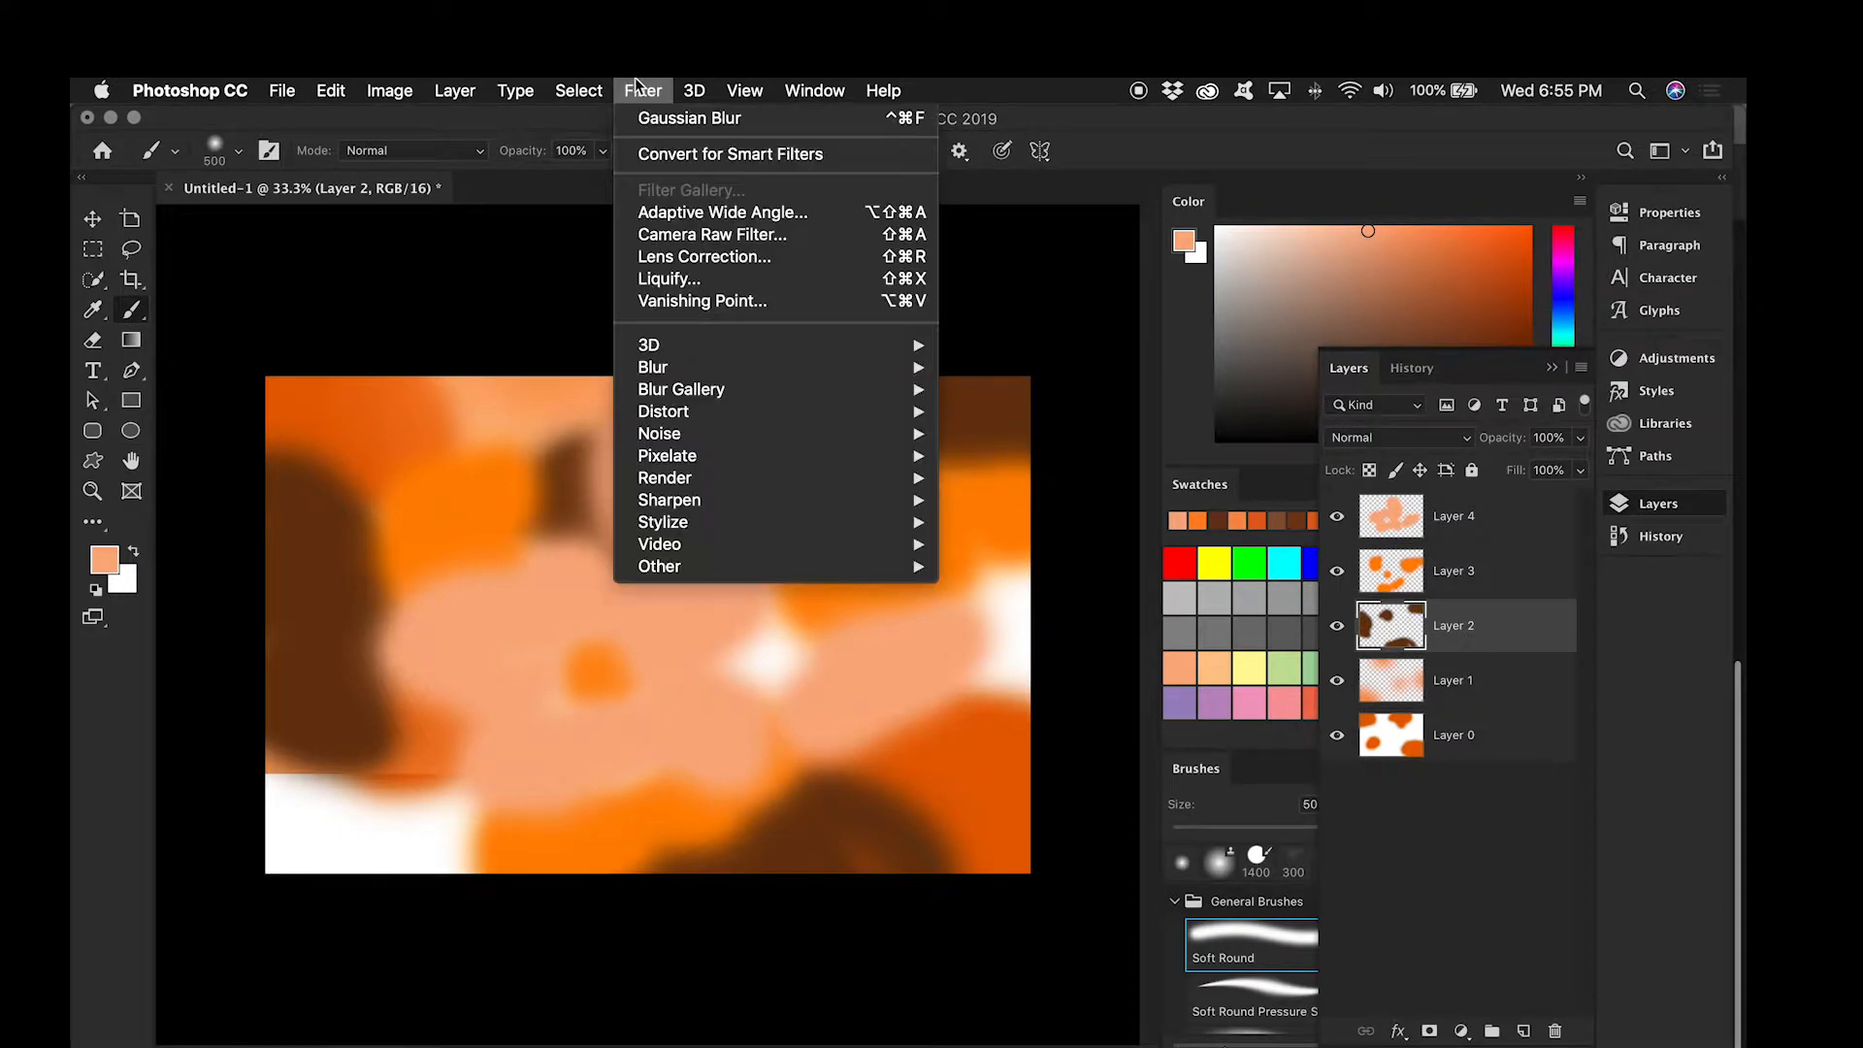
click(666, 115)
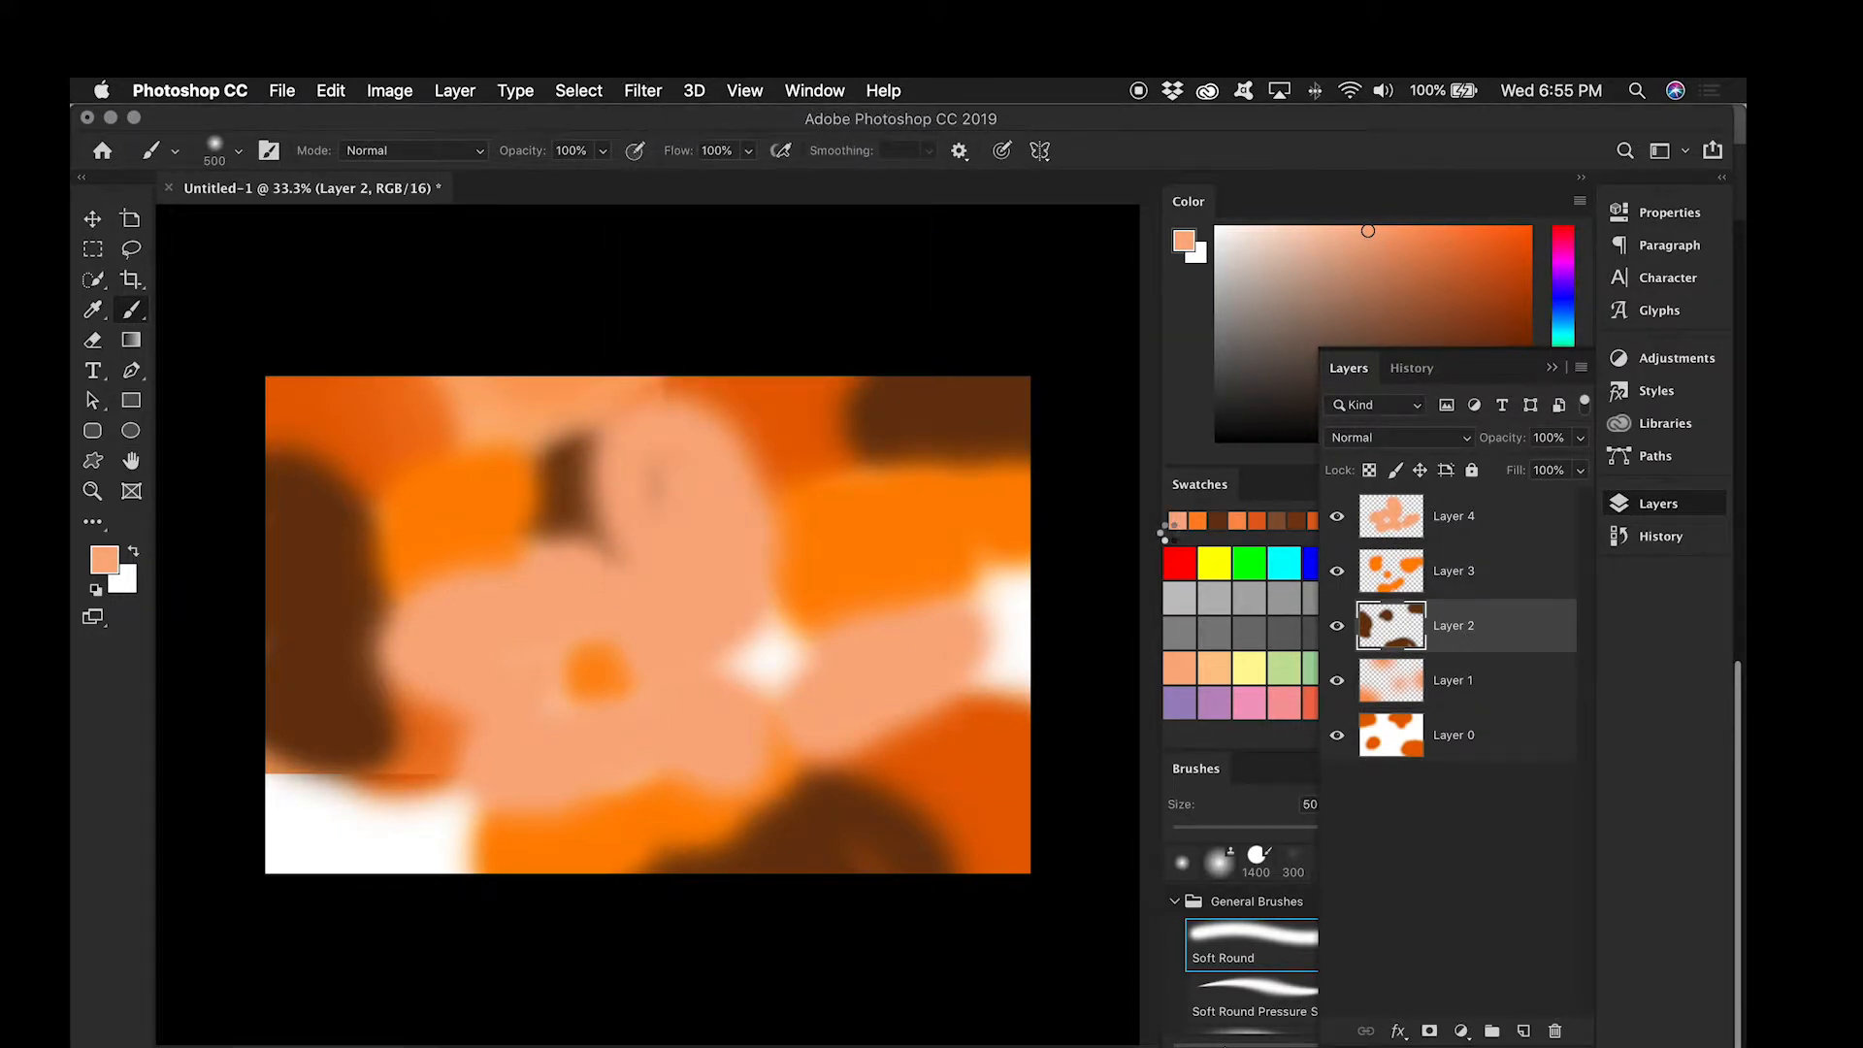
Step: Apply a Gaussian Blur with a 300 px radius to Layer 3 and repeat it on Layer 4
click(1507, 562)
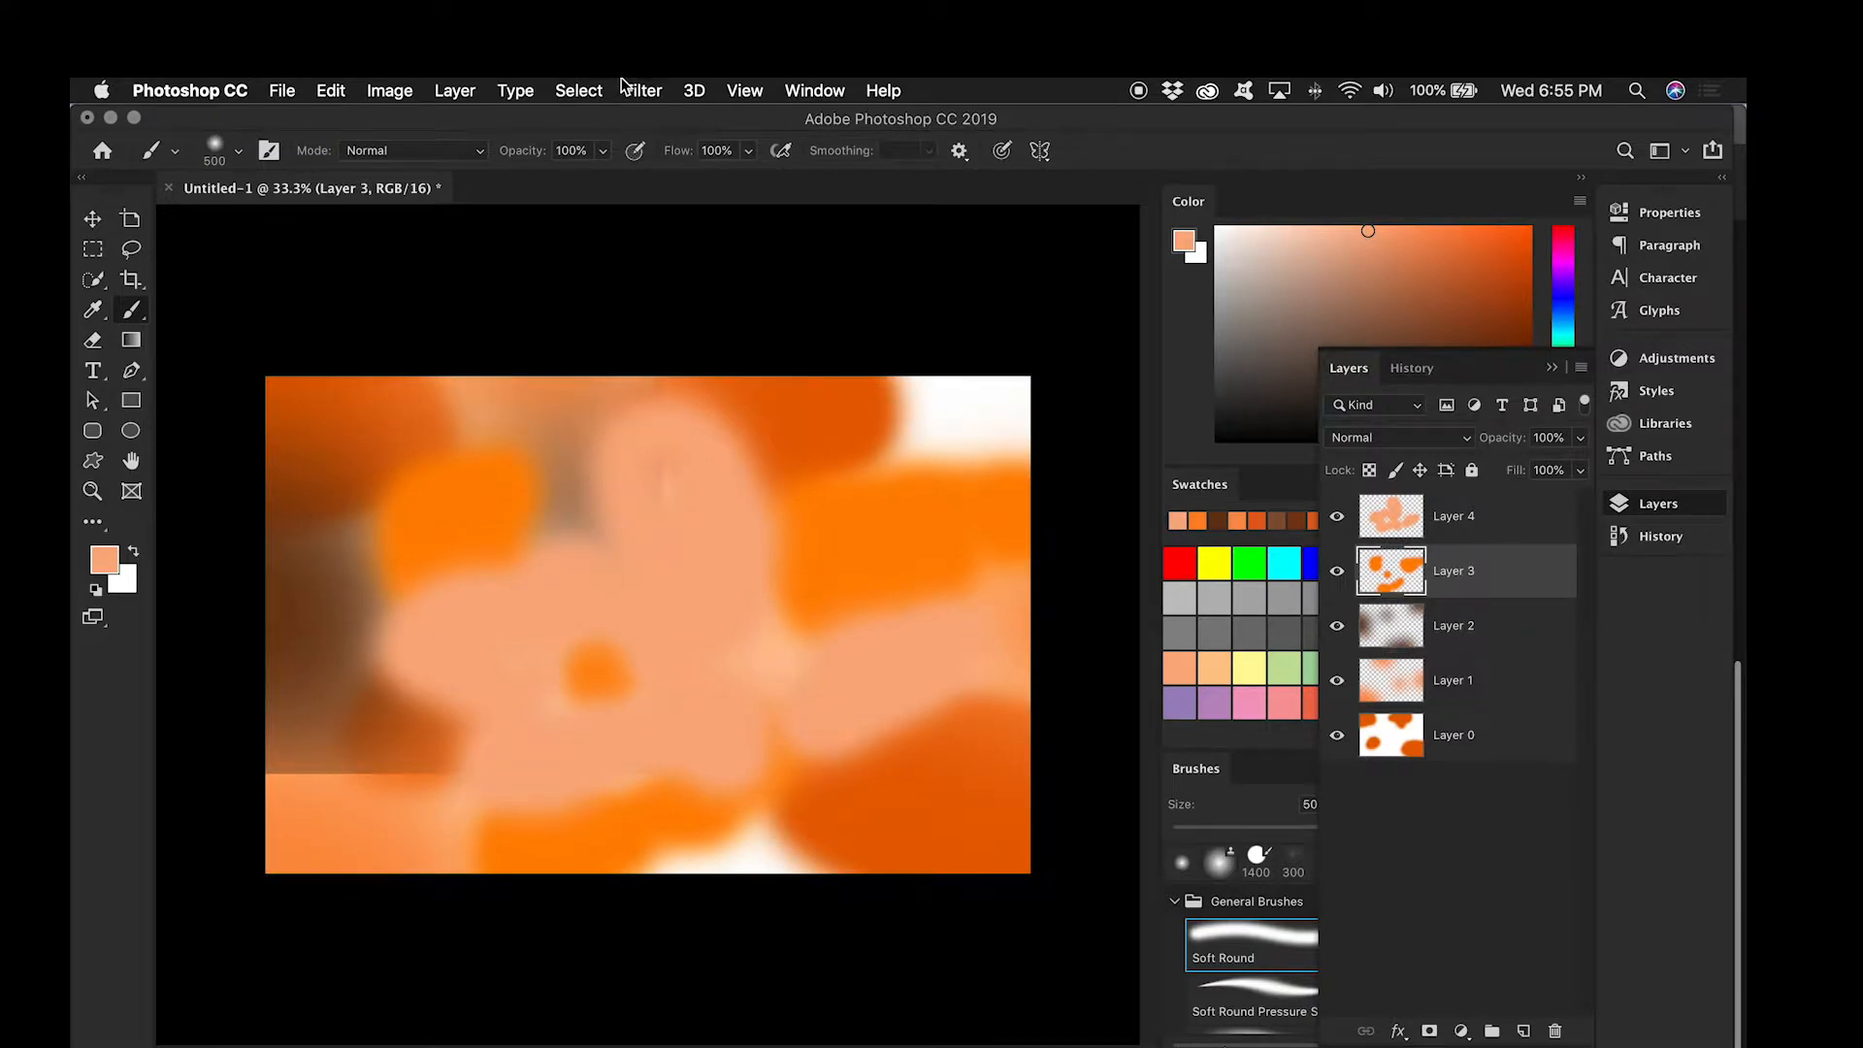
click(578, 92)
mouse_move(649, 94)
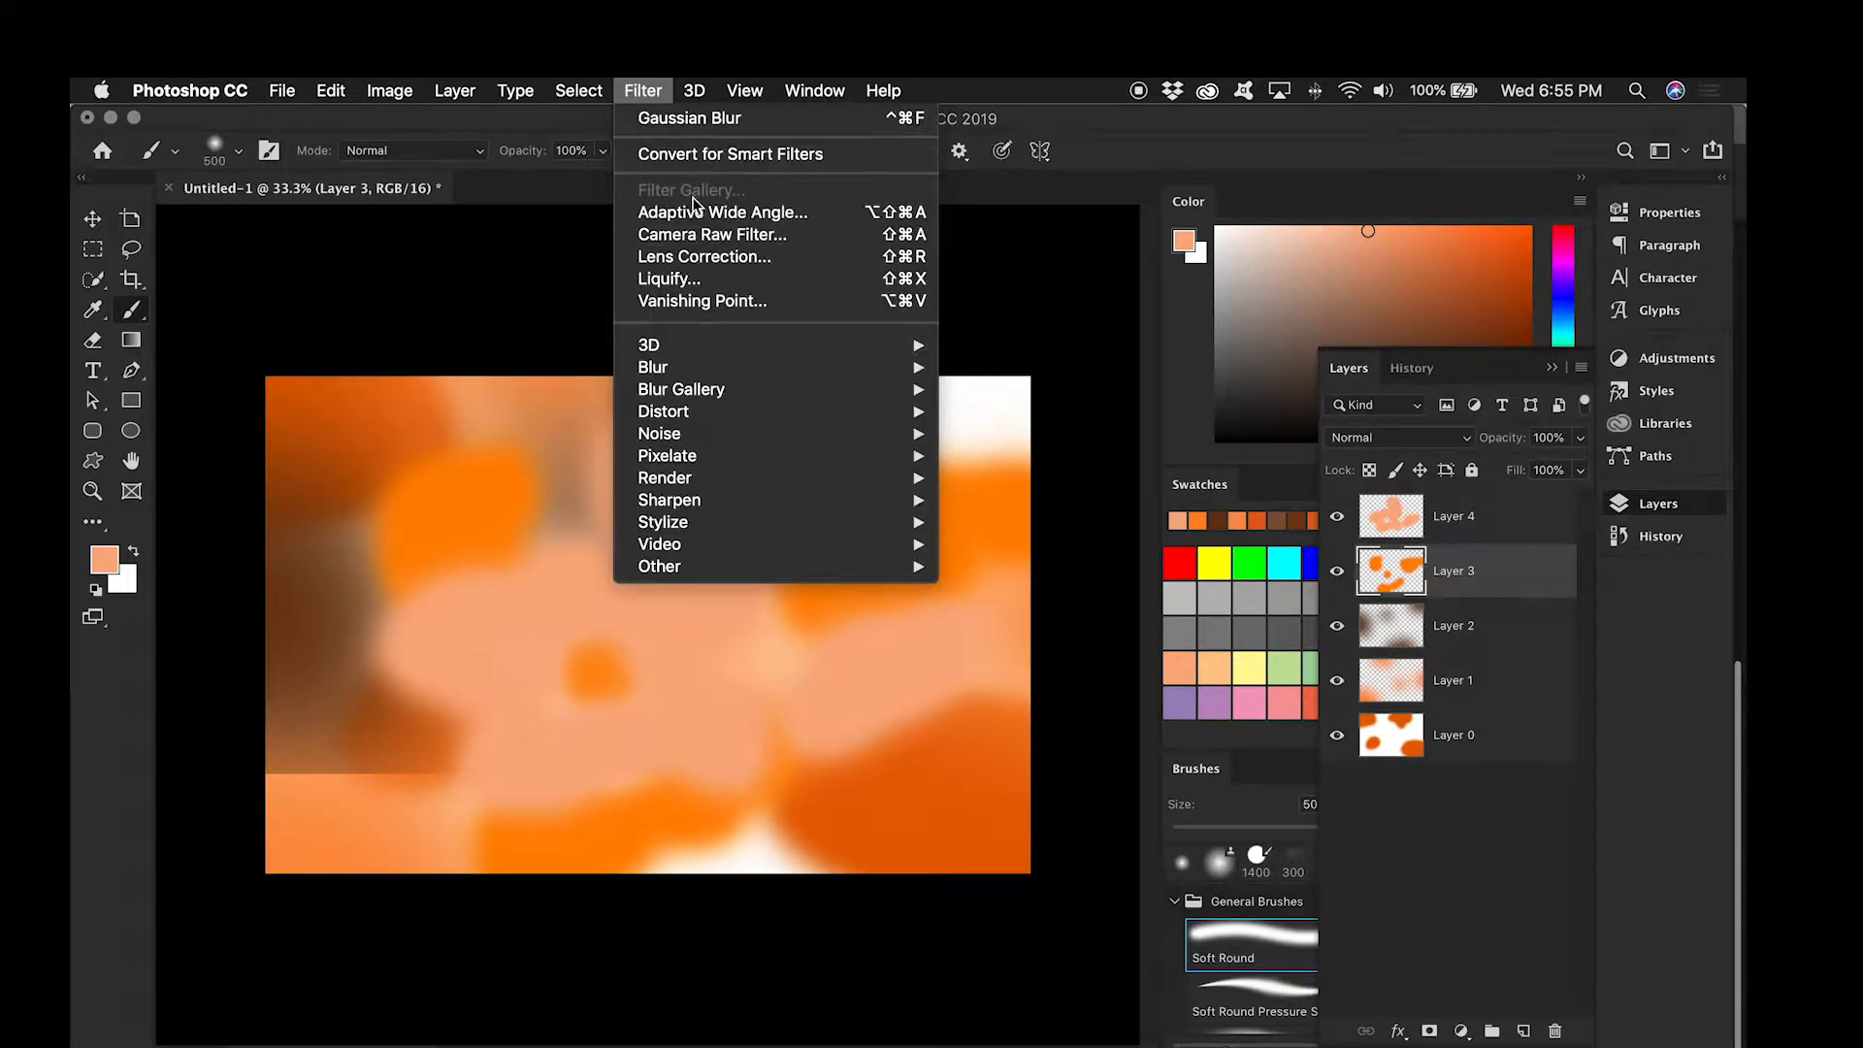
mouse_move(718, 367)
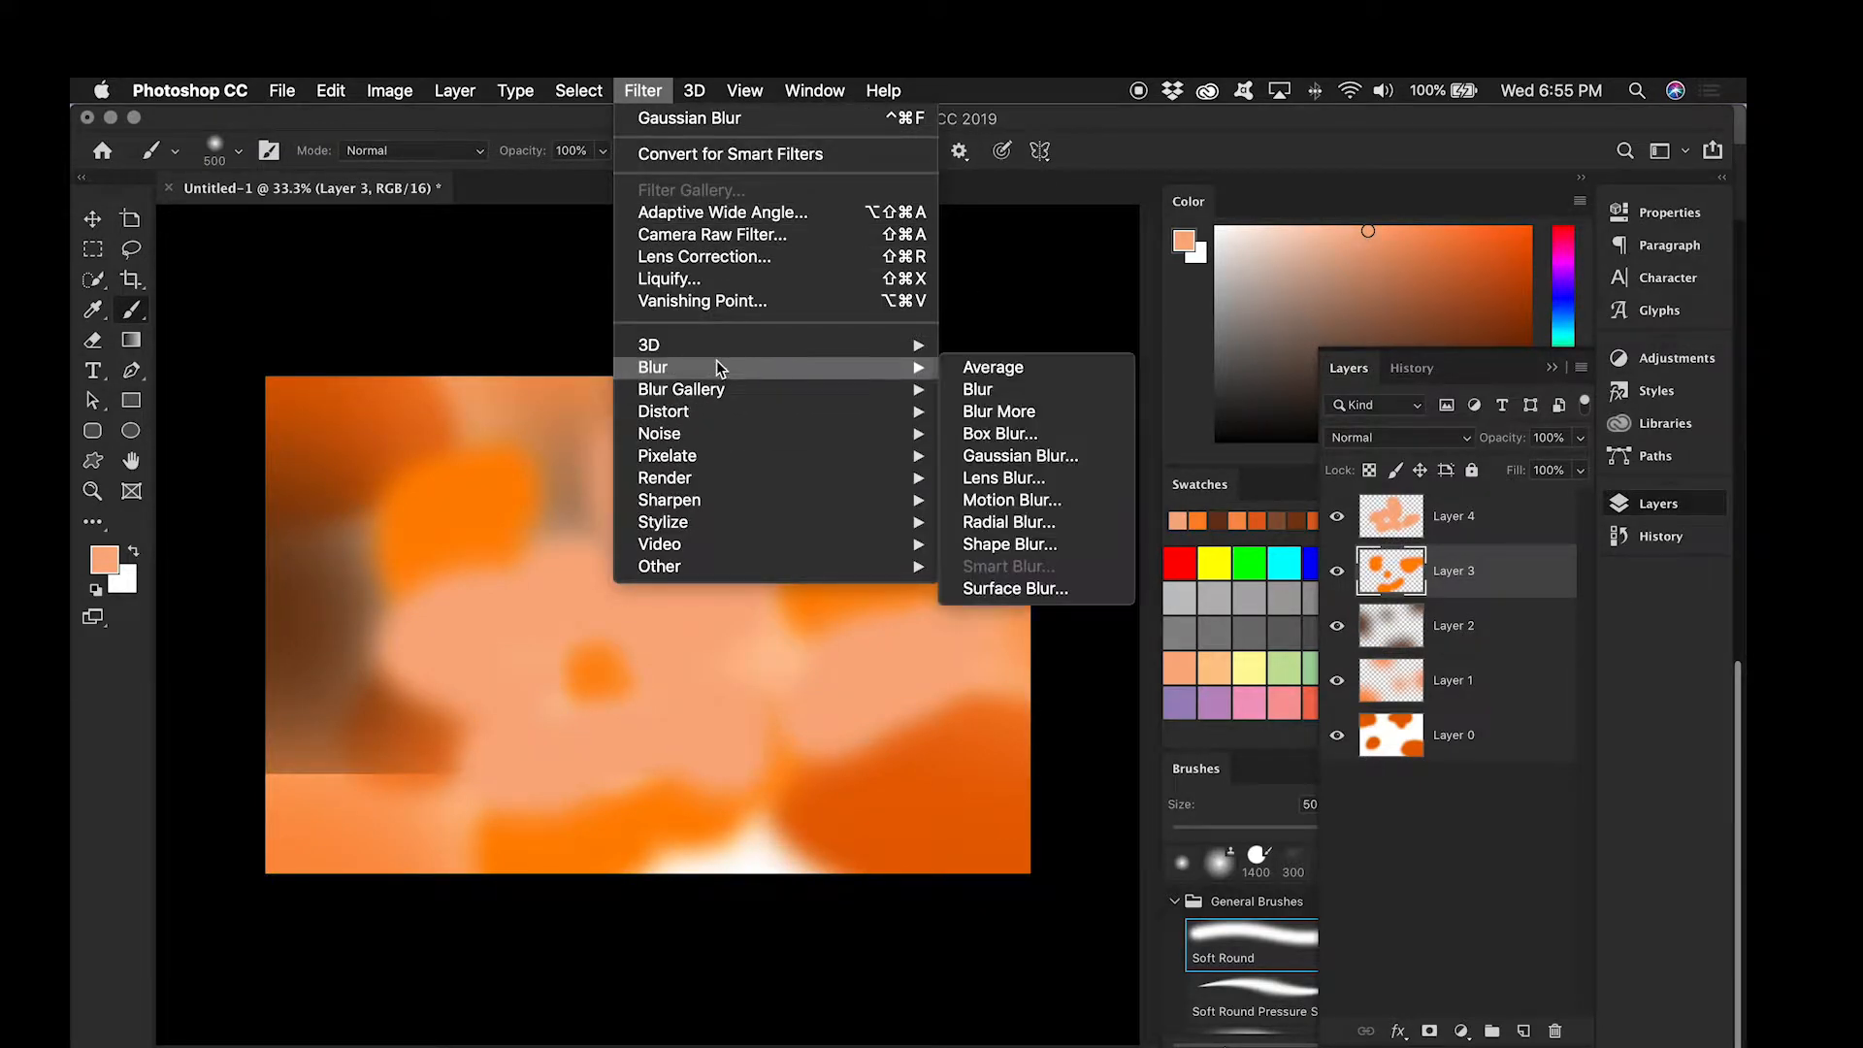
click(1006, 462)
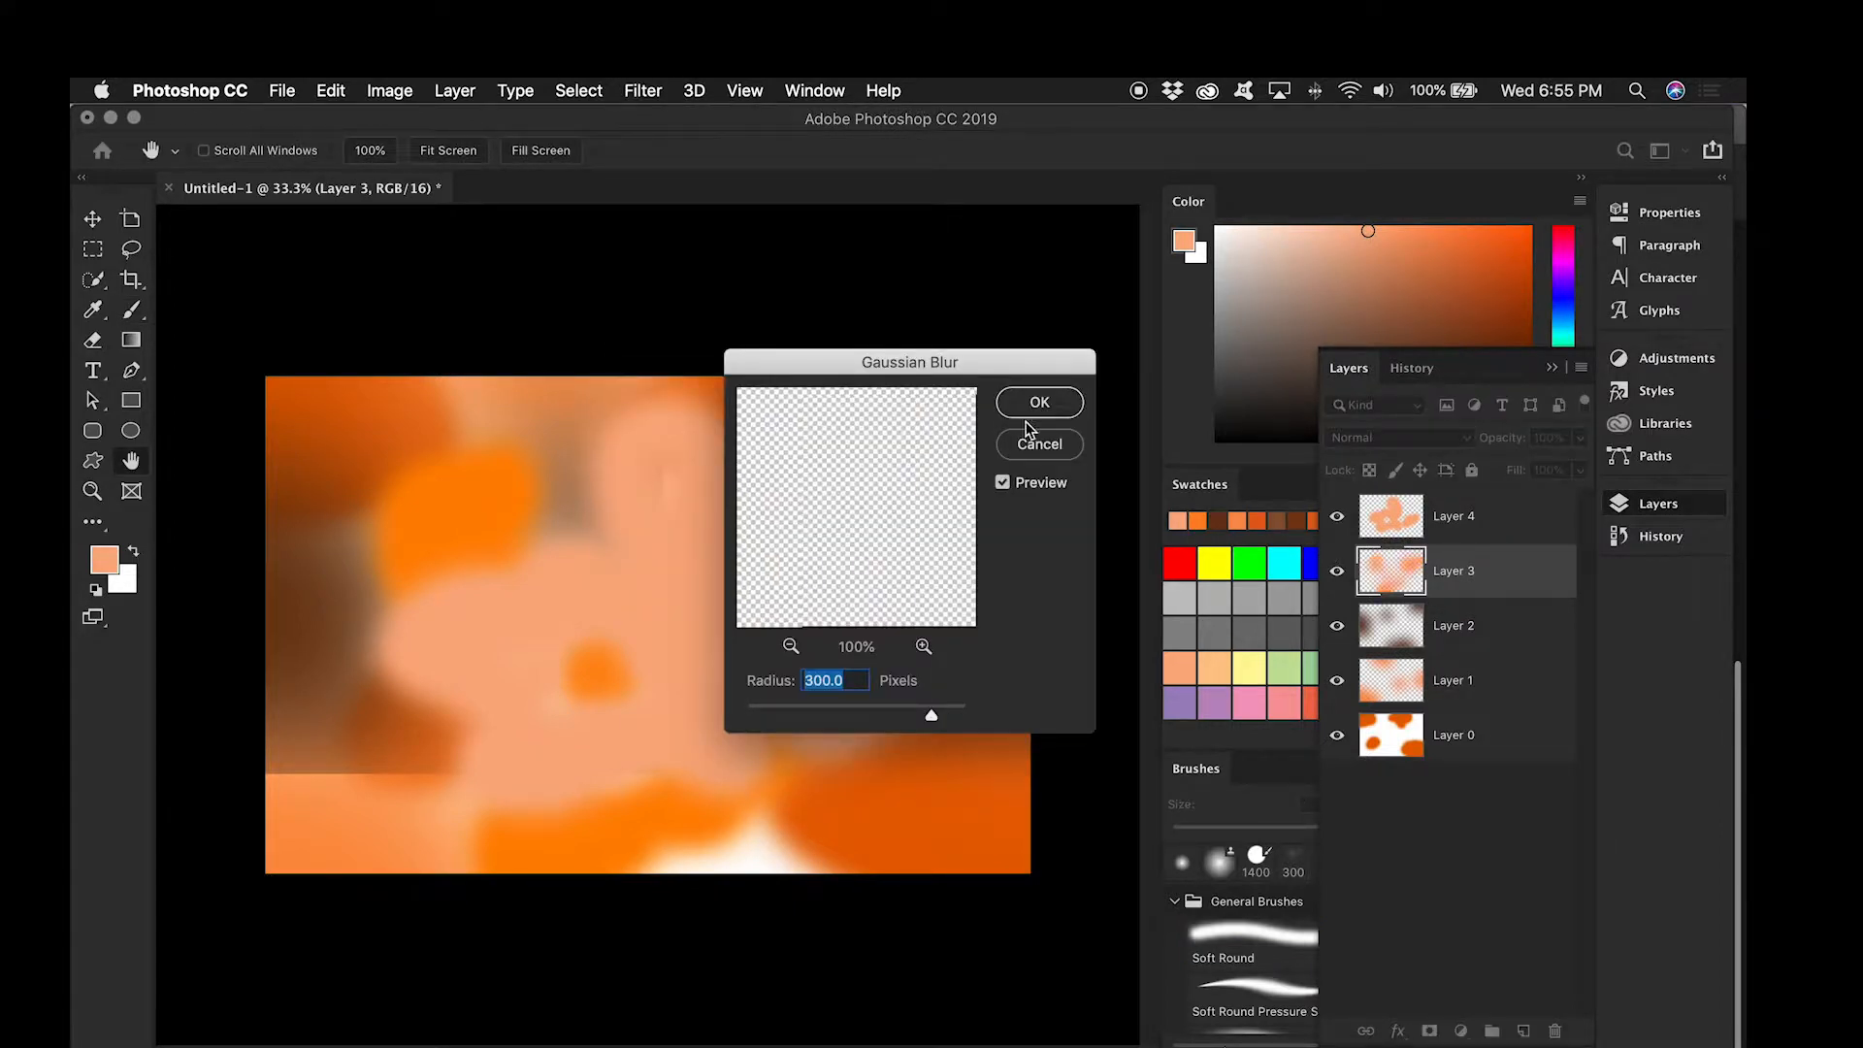
key(Return)
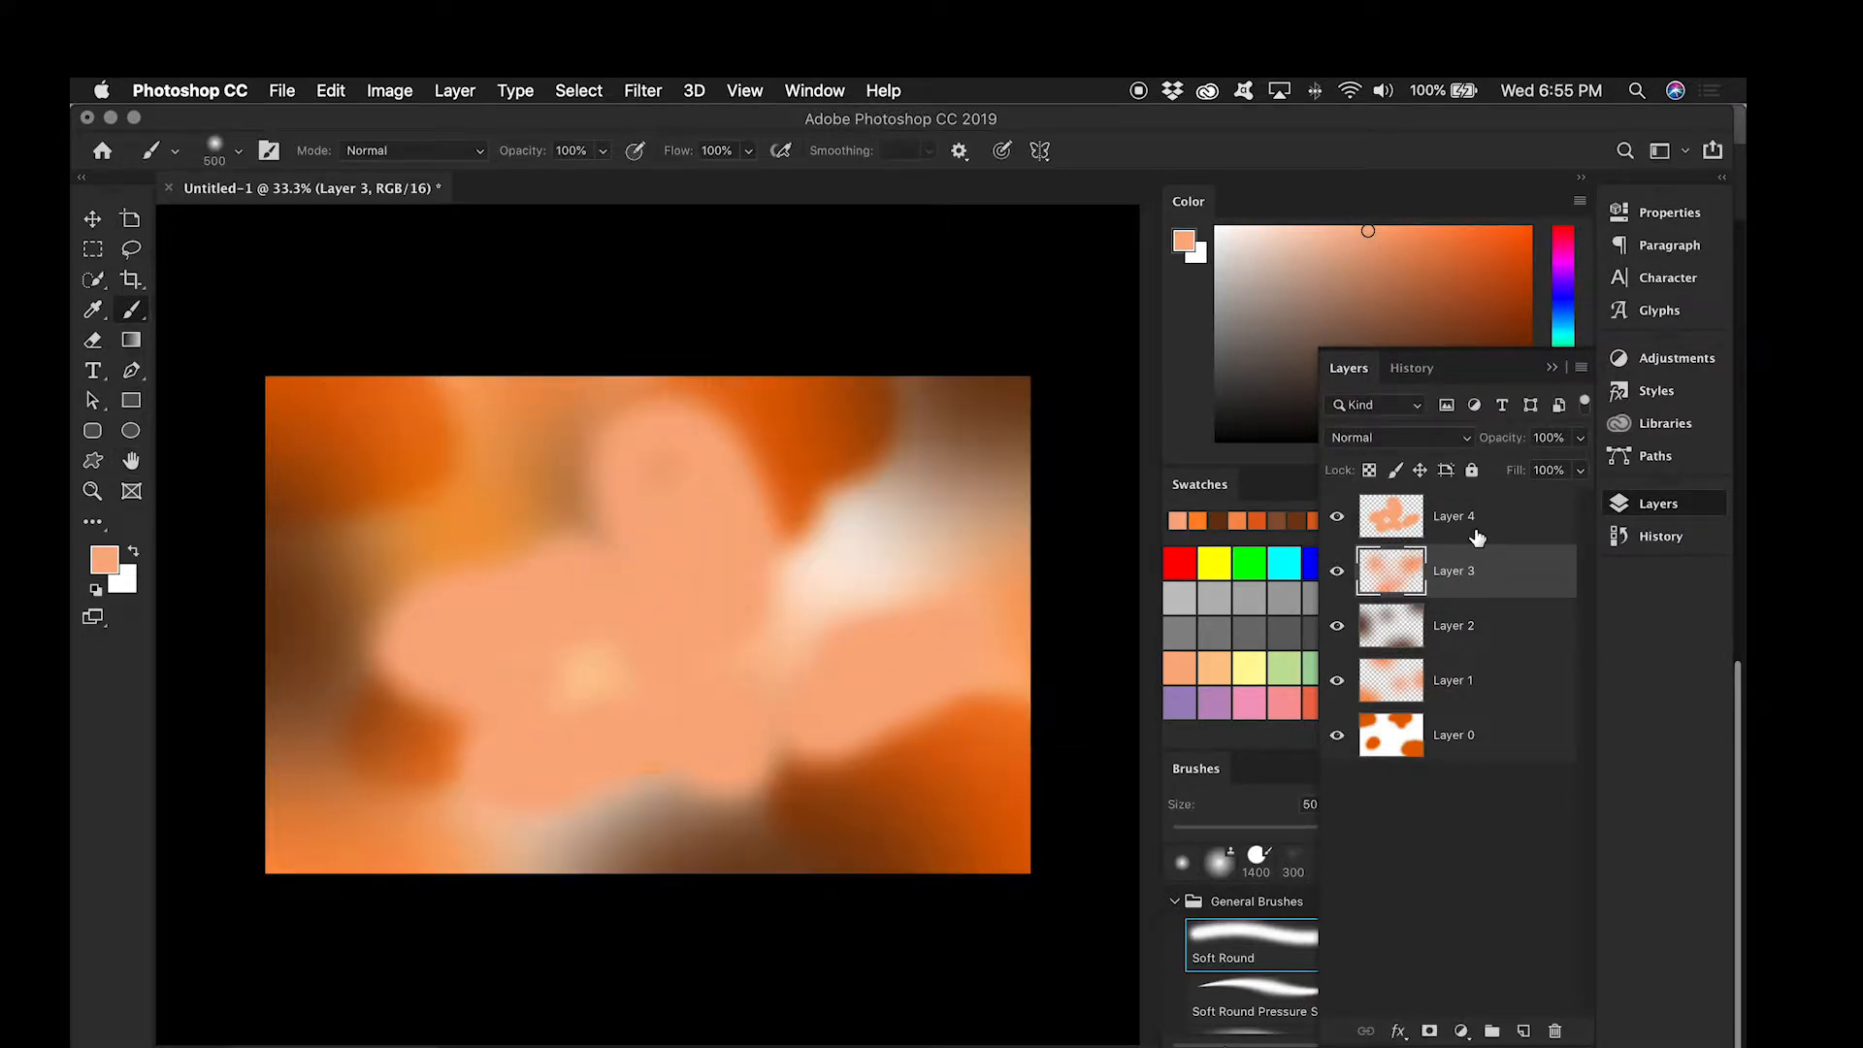
click(1476, 534)
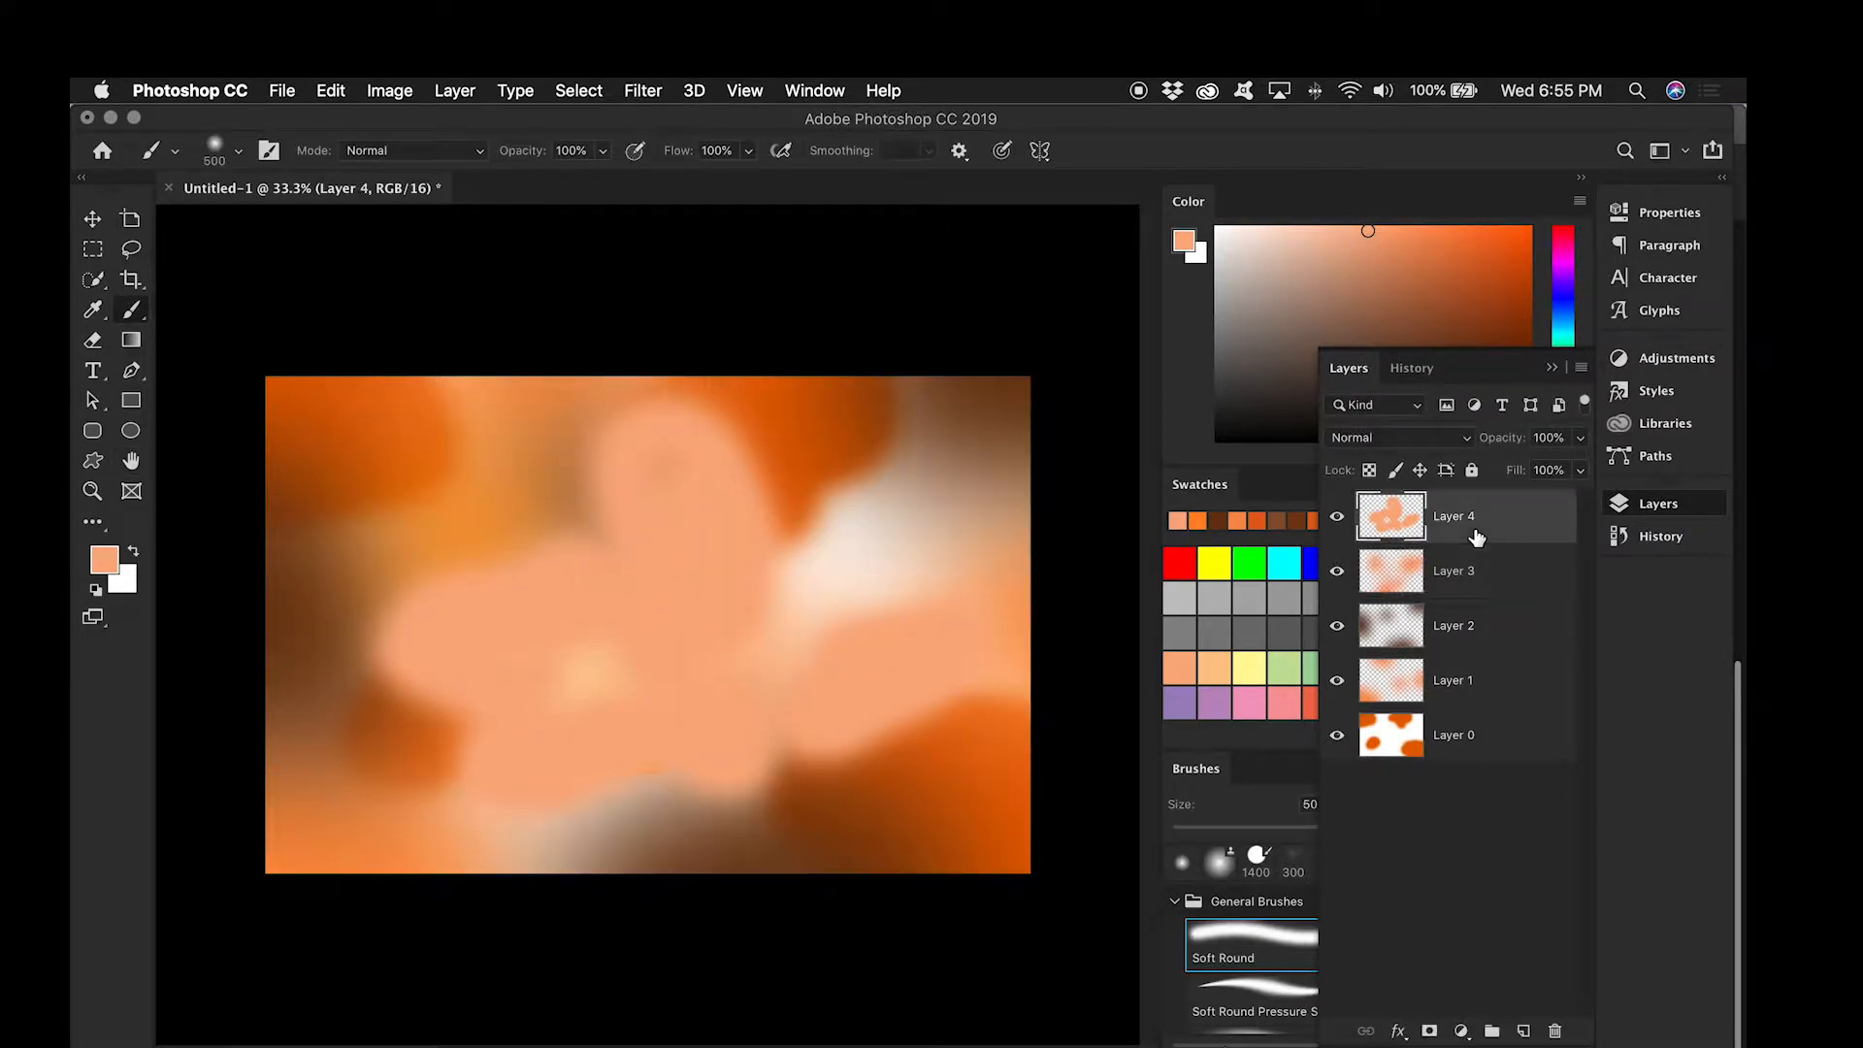
click(644, 91)
click(683, 129)
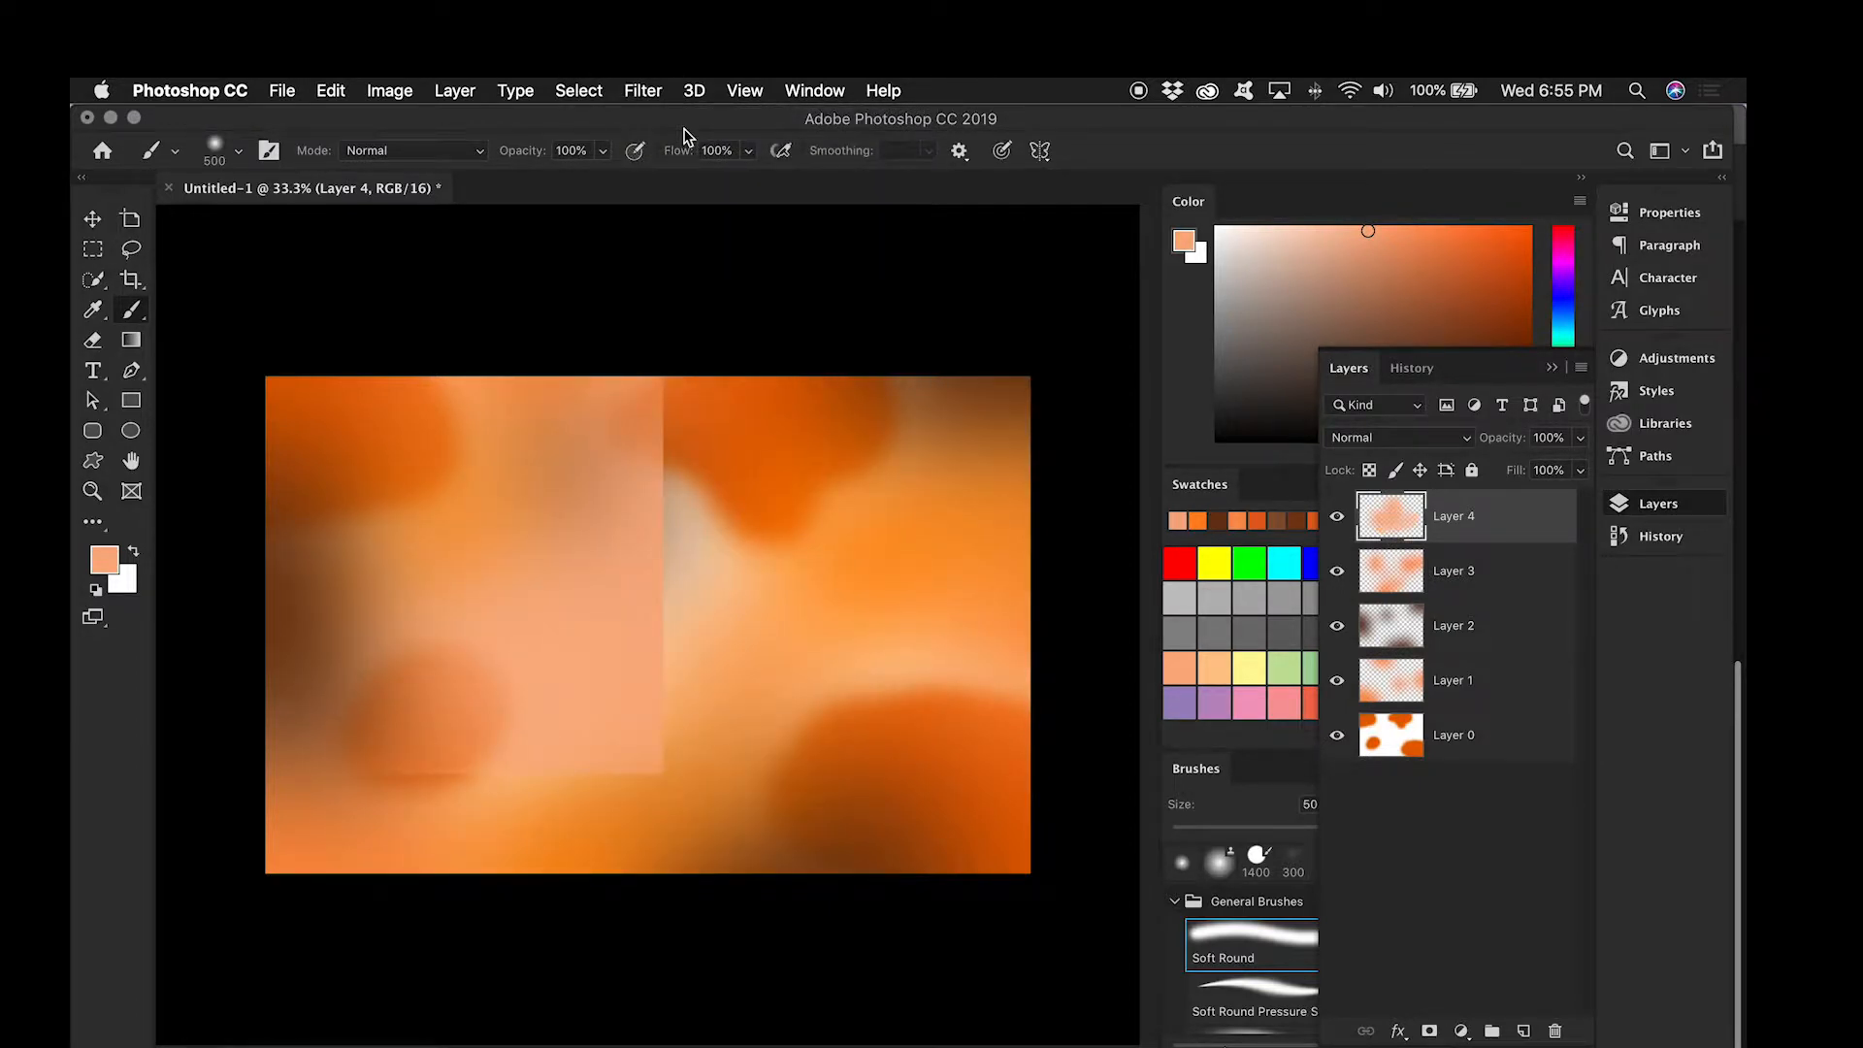
Step: Select all layers from Layer 0 to Layer 4 and duplicate them above the originals
click(1476, 742)
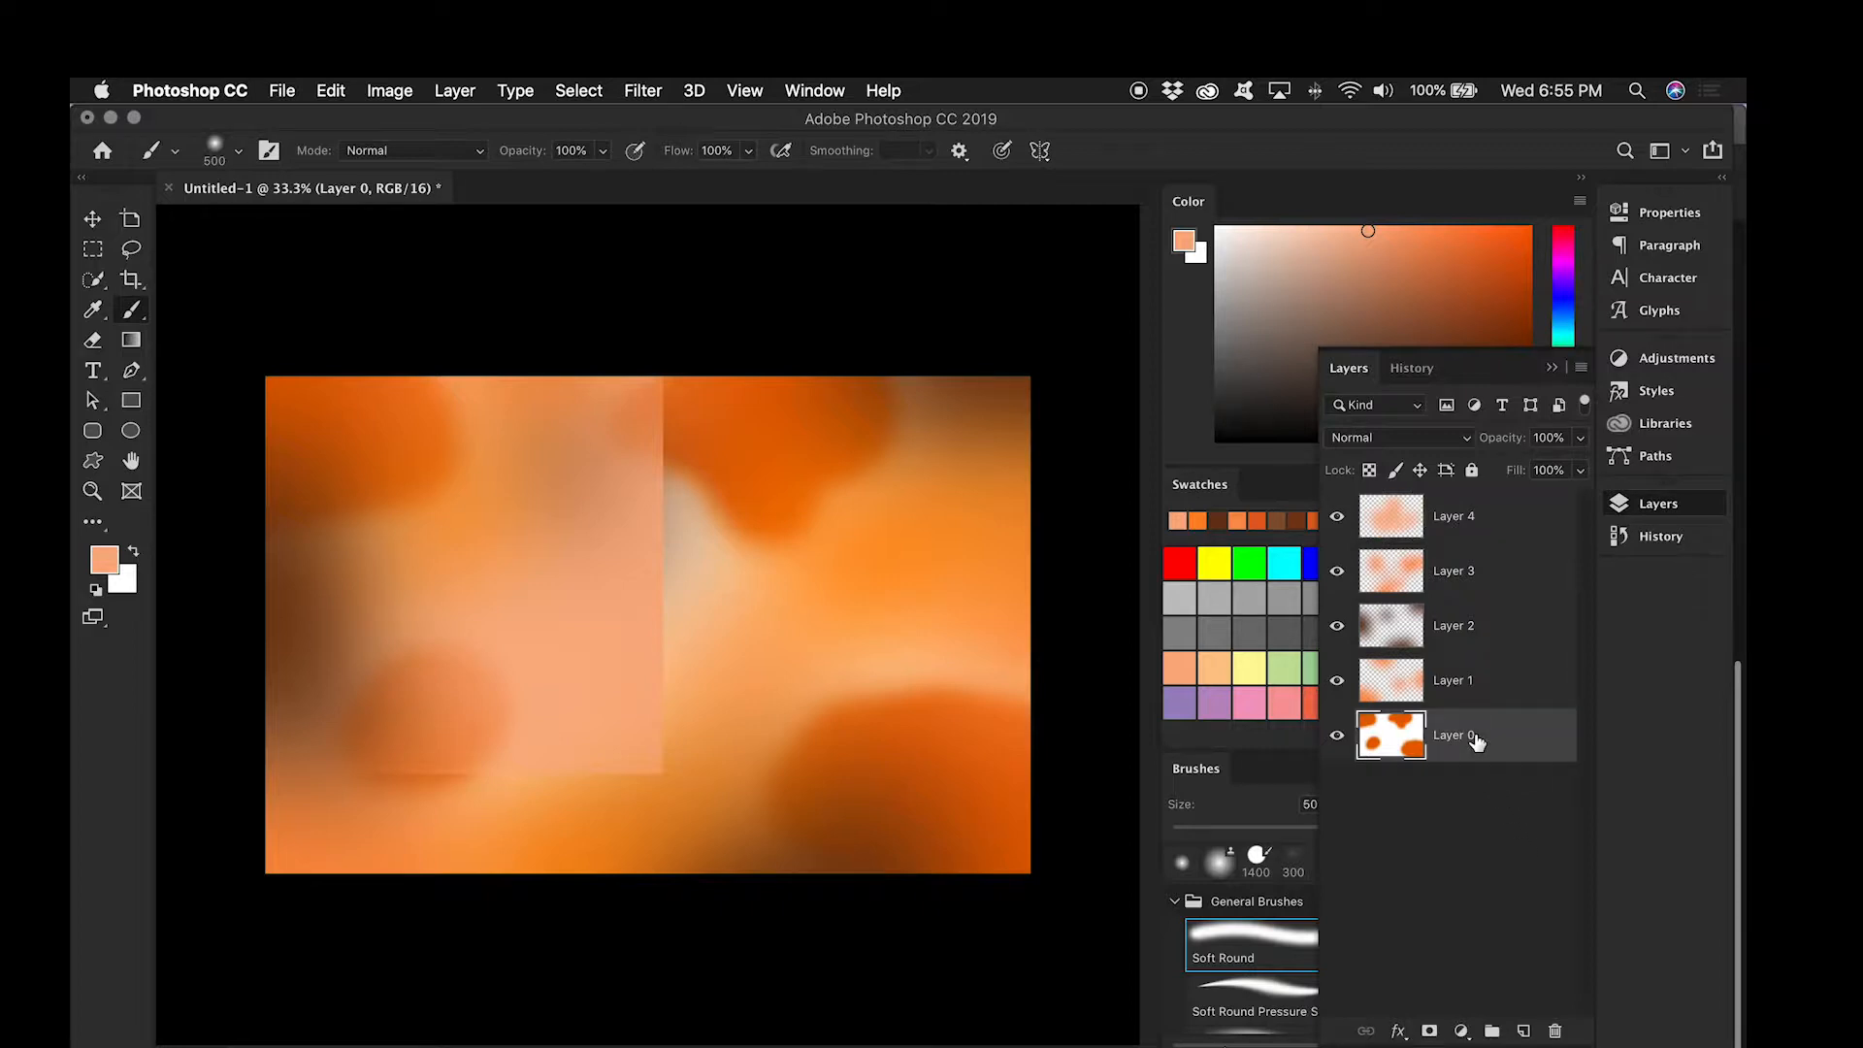
shift+click(1483, 524)
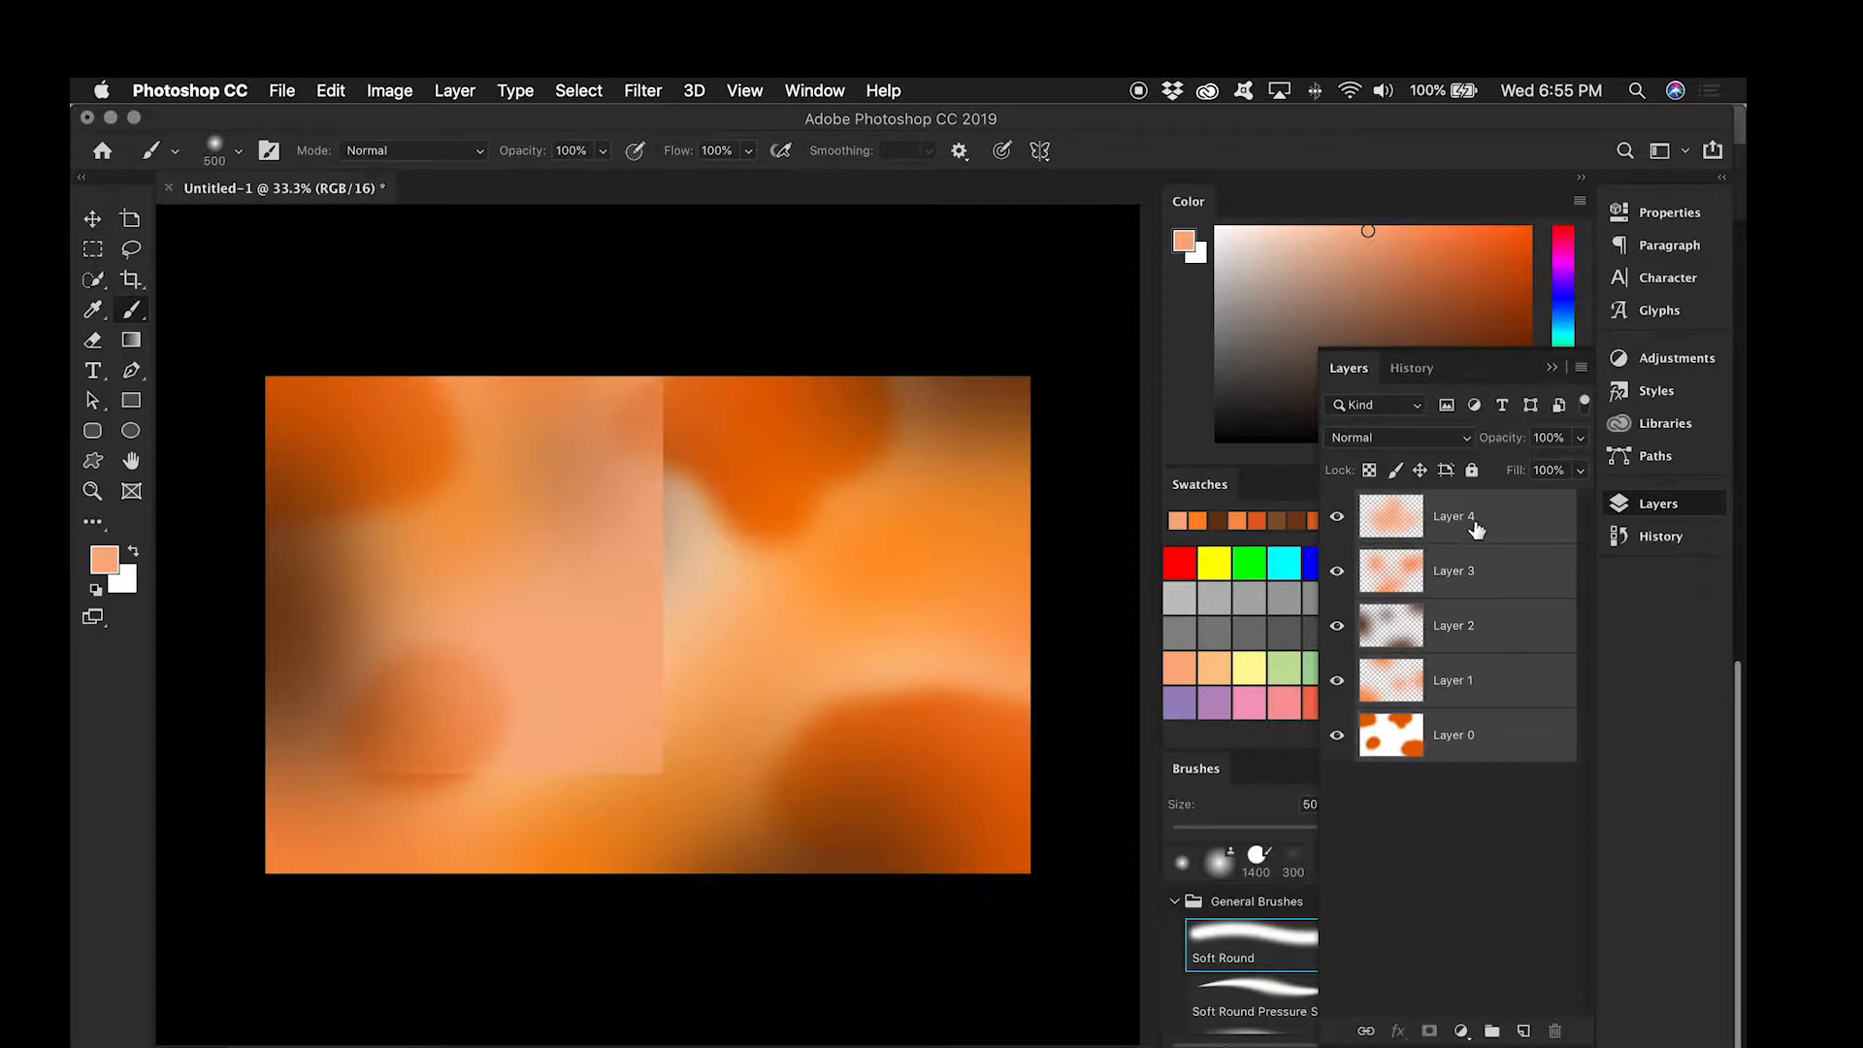
drag(1447, 676, 1440, 500)
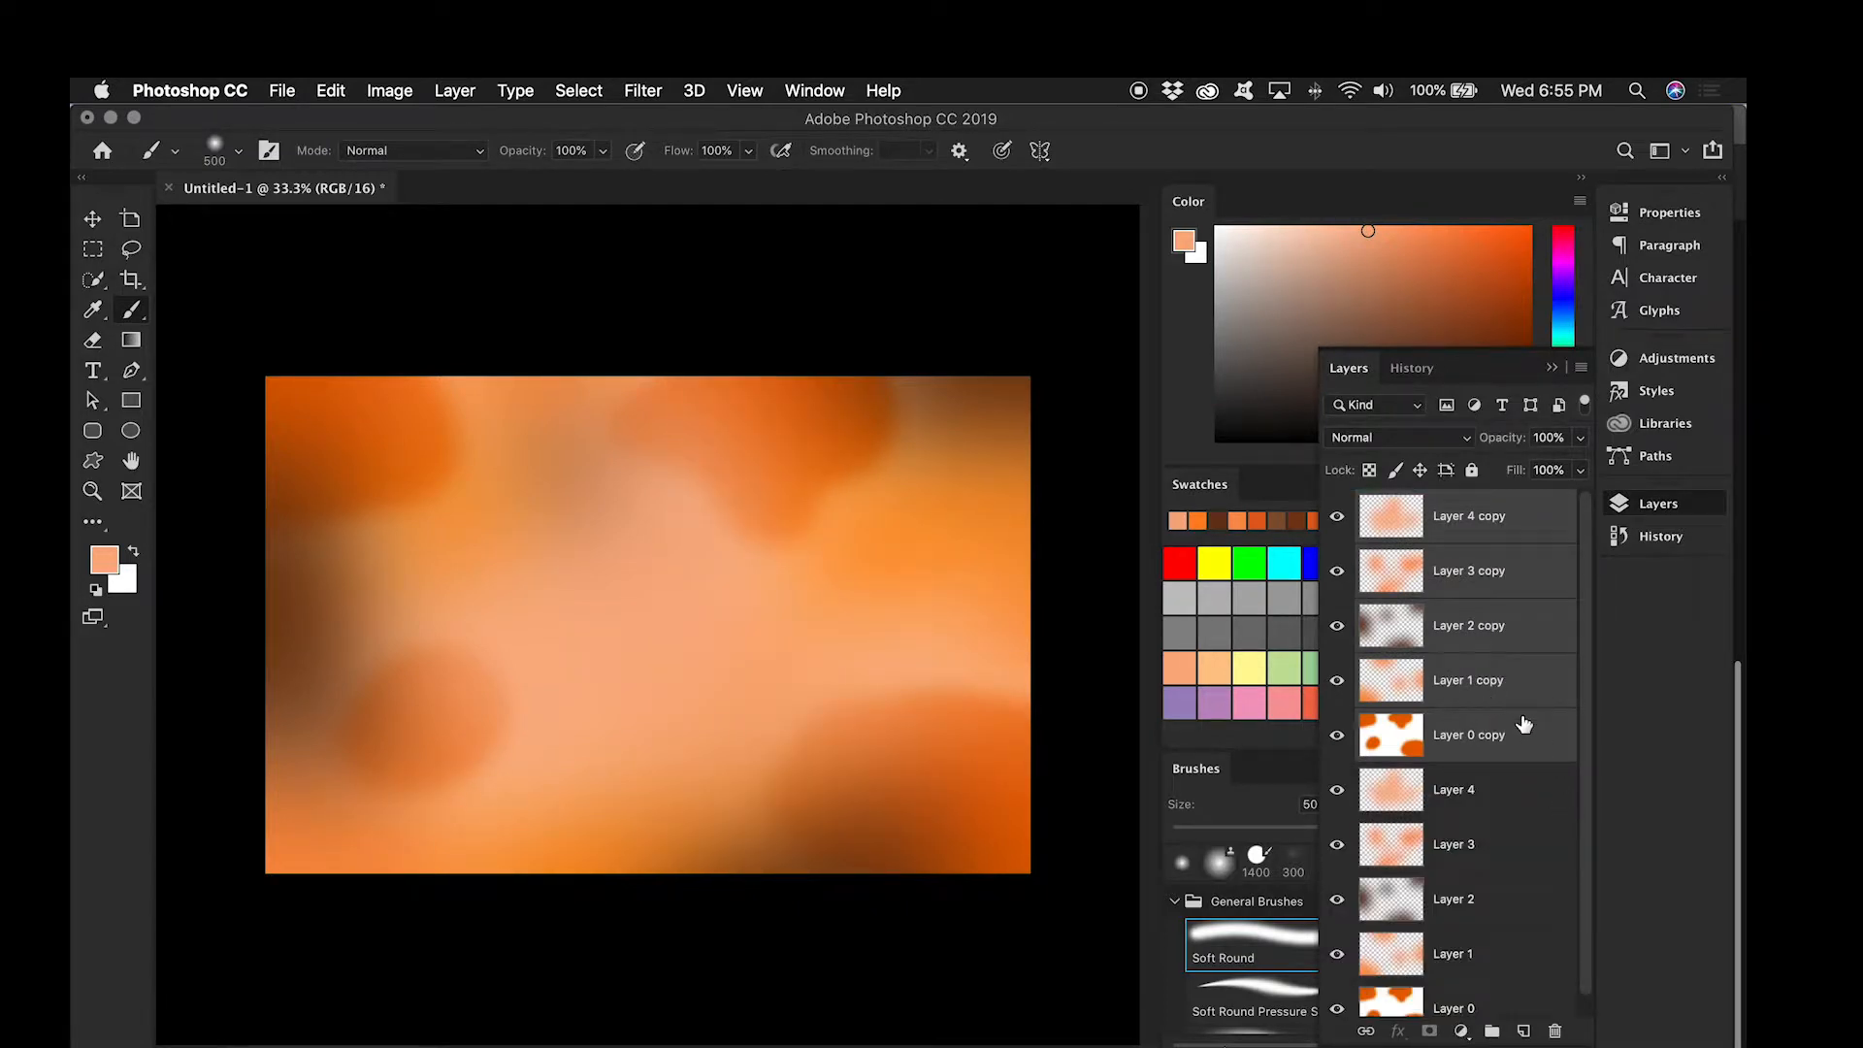
Step: Reapply the 300 px Gaussian Blur to Layer 0 copy and to the original Layer 0
click(1490, 761)
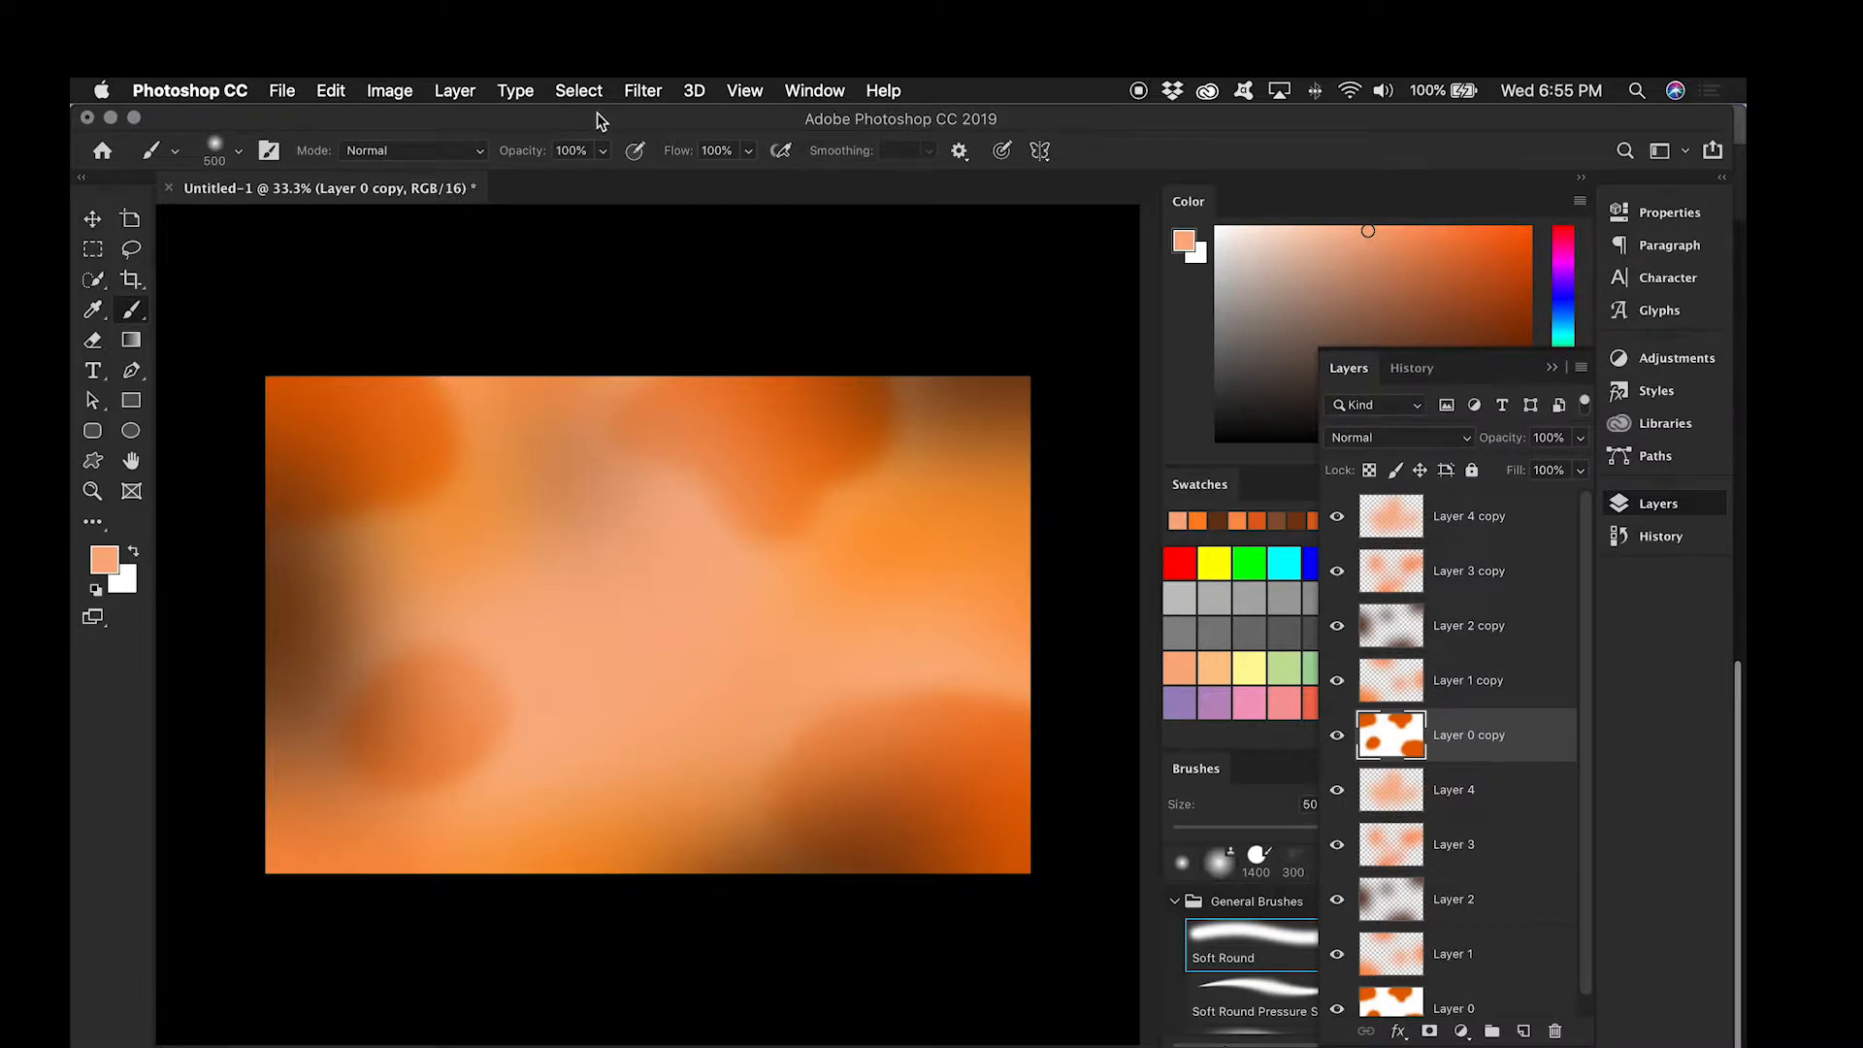
click(643, 90)
click(1453, 1010)
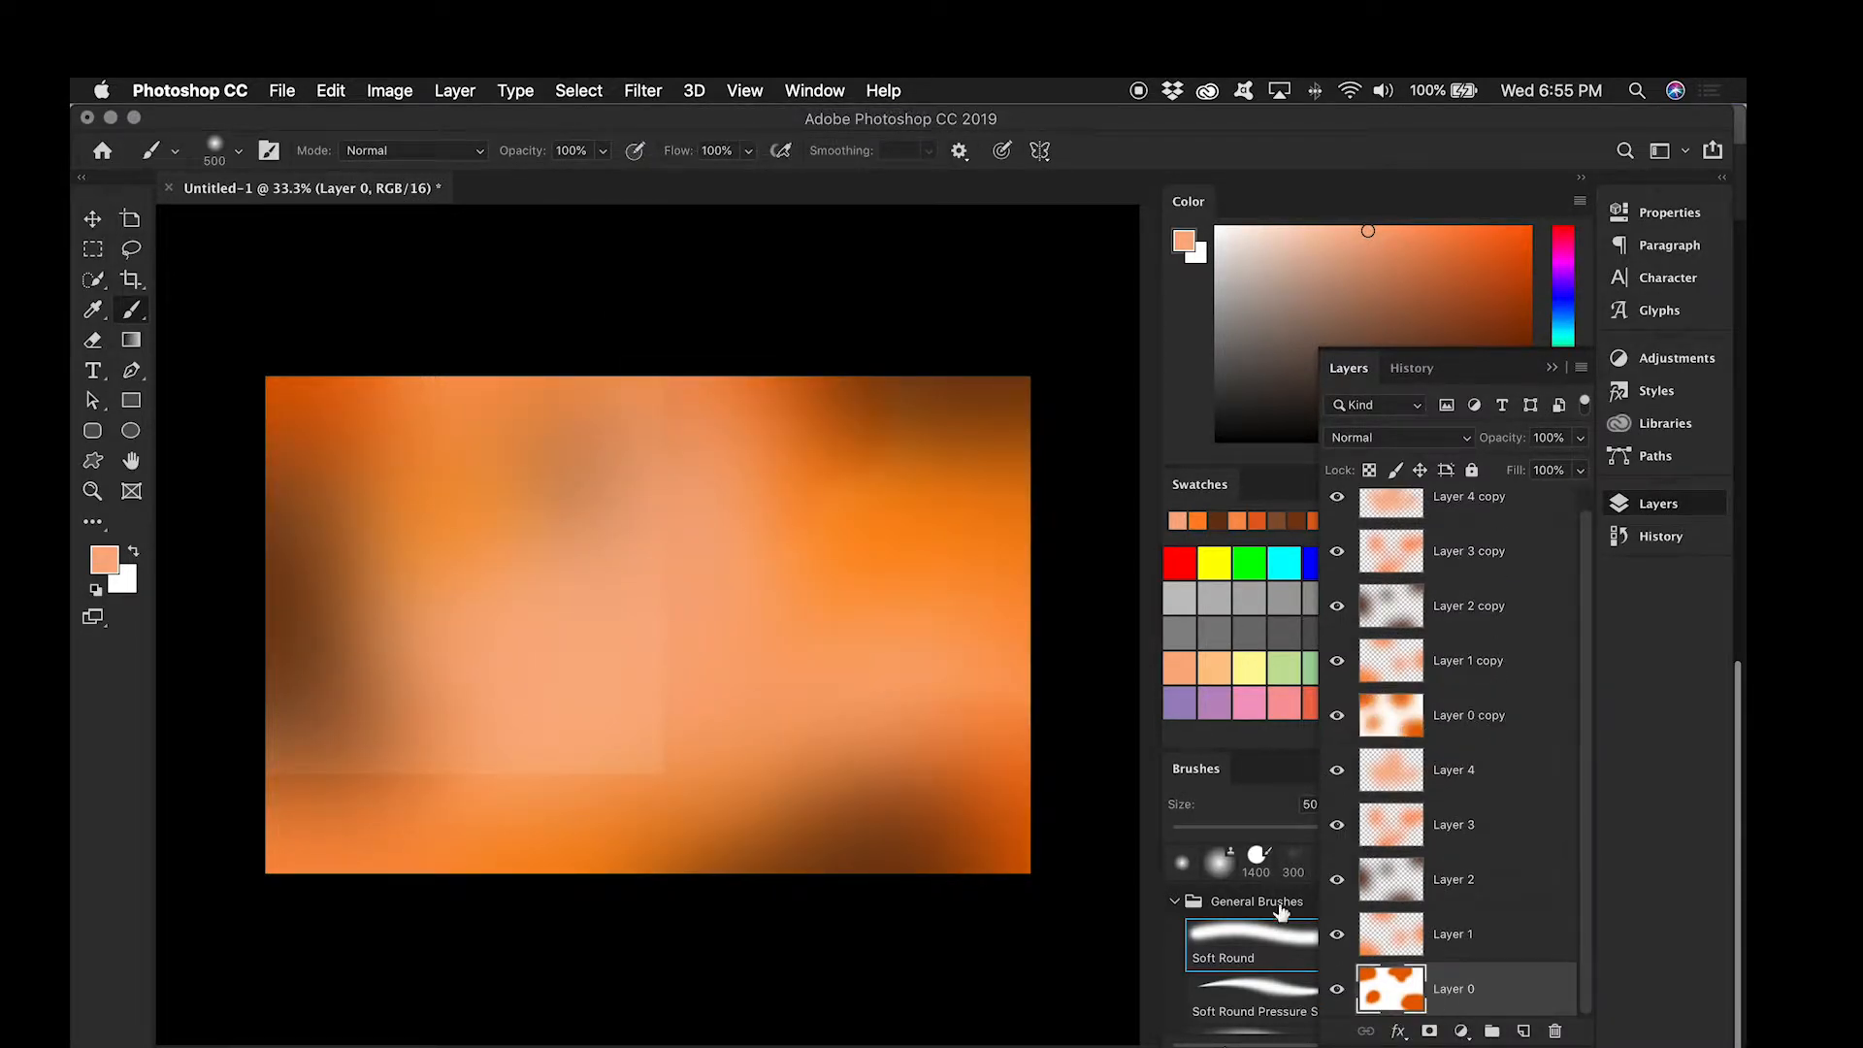
click(631, 90)
click(670, 118)
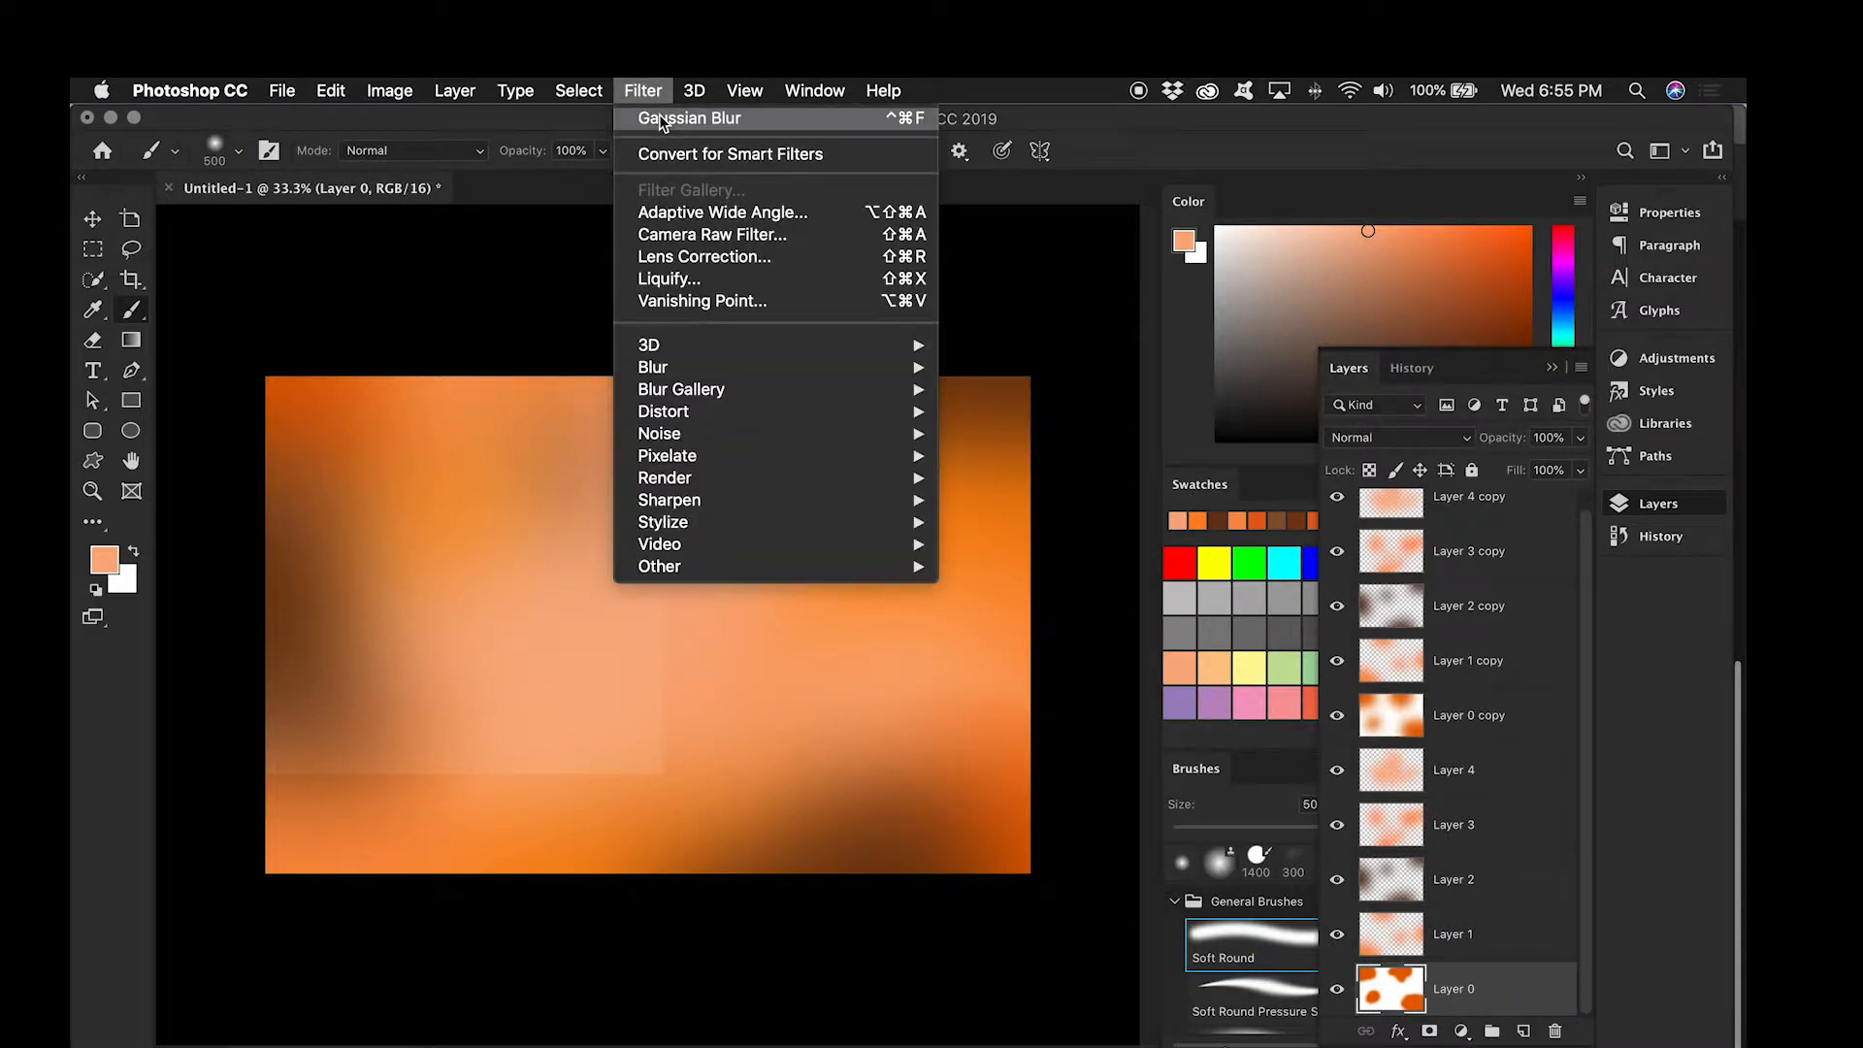
Step: Blur Layer 1 copy and Layer 2 copy again with the same 300 px Gaussian Blur
scroll(1463, 637, up, 1)
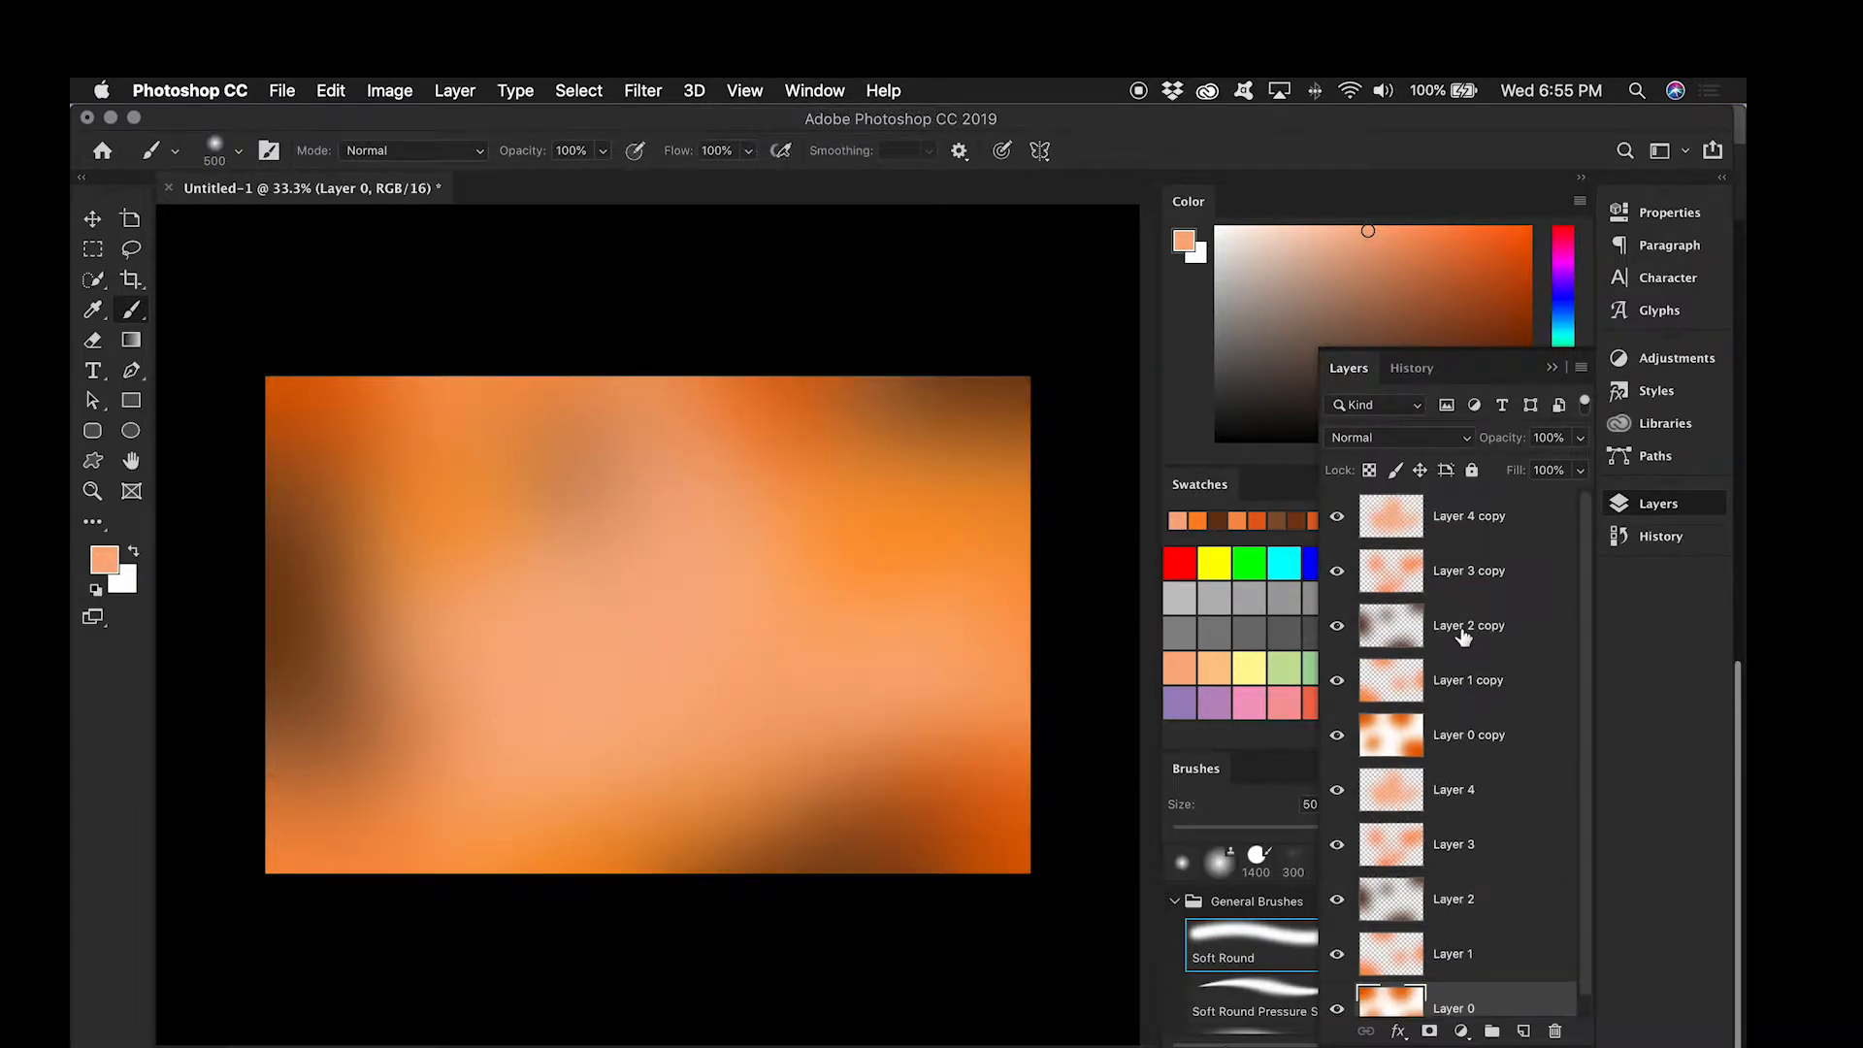
click(1481, 695)
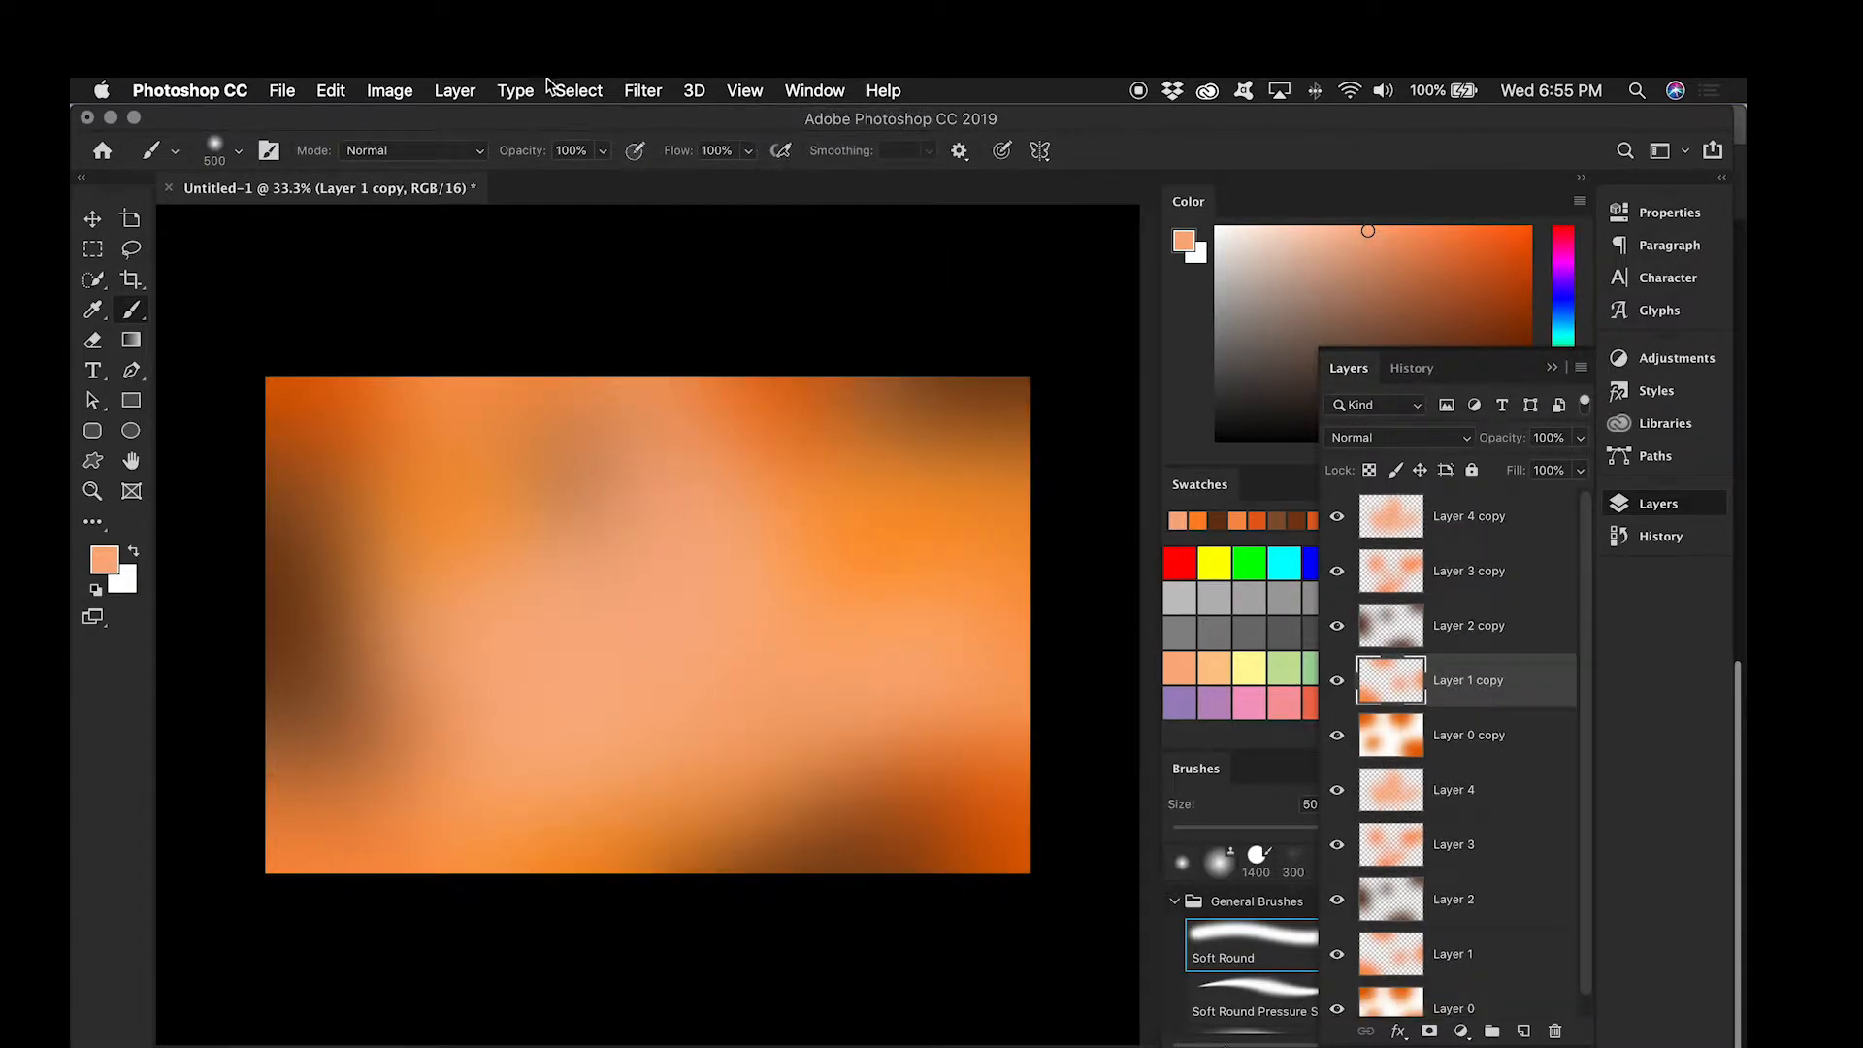
click(642, 89)
click(666, 117)
click(1448, 626)
click(639, 92)
click(666, 117)
Step: Repeat the 300 px Gaussian Blur on Layer 3 copy and Layer 4 copy
click(1468, 587)
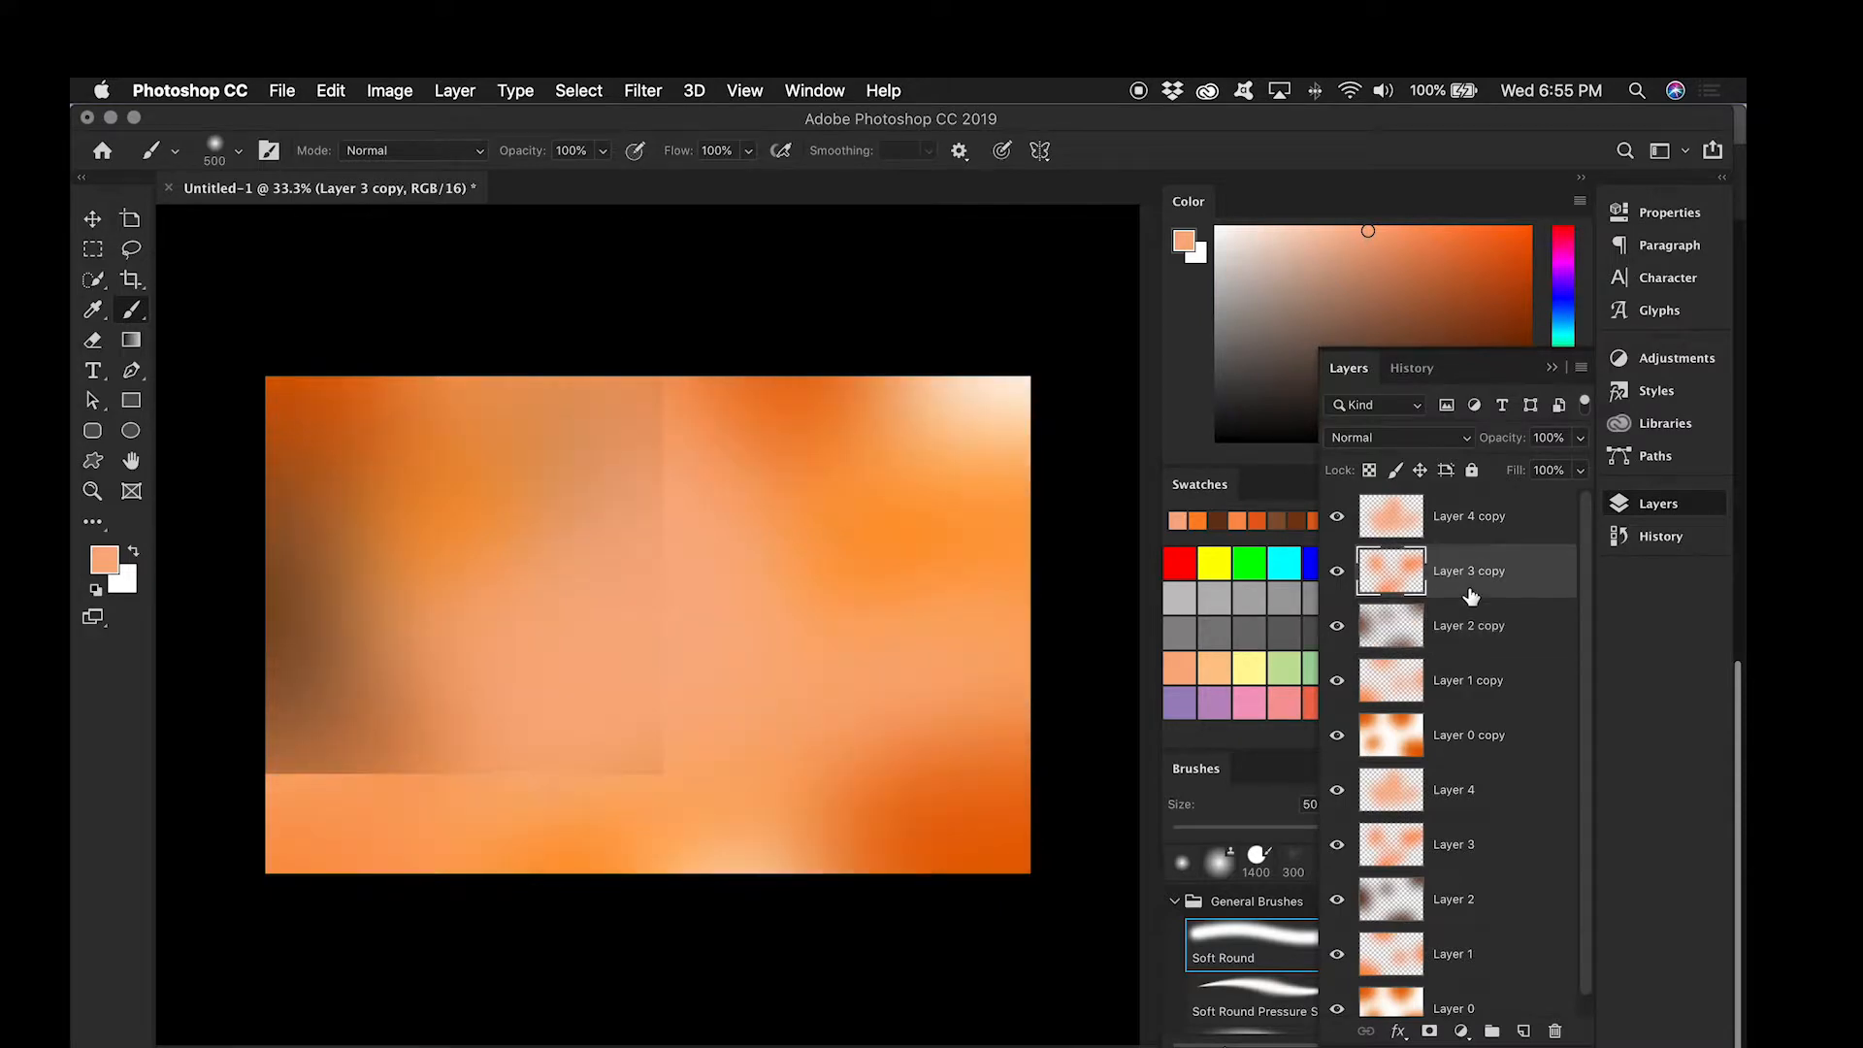
click(662, 87)
click(668, 114)
click(1442, 512)
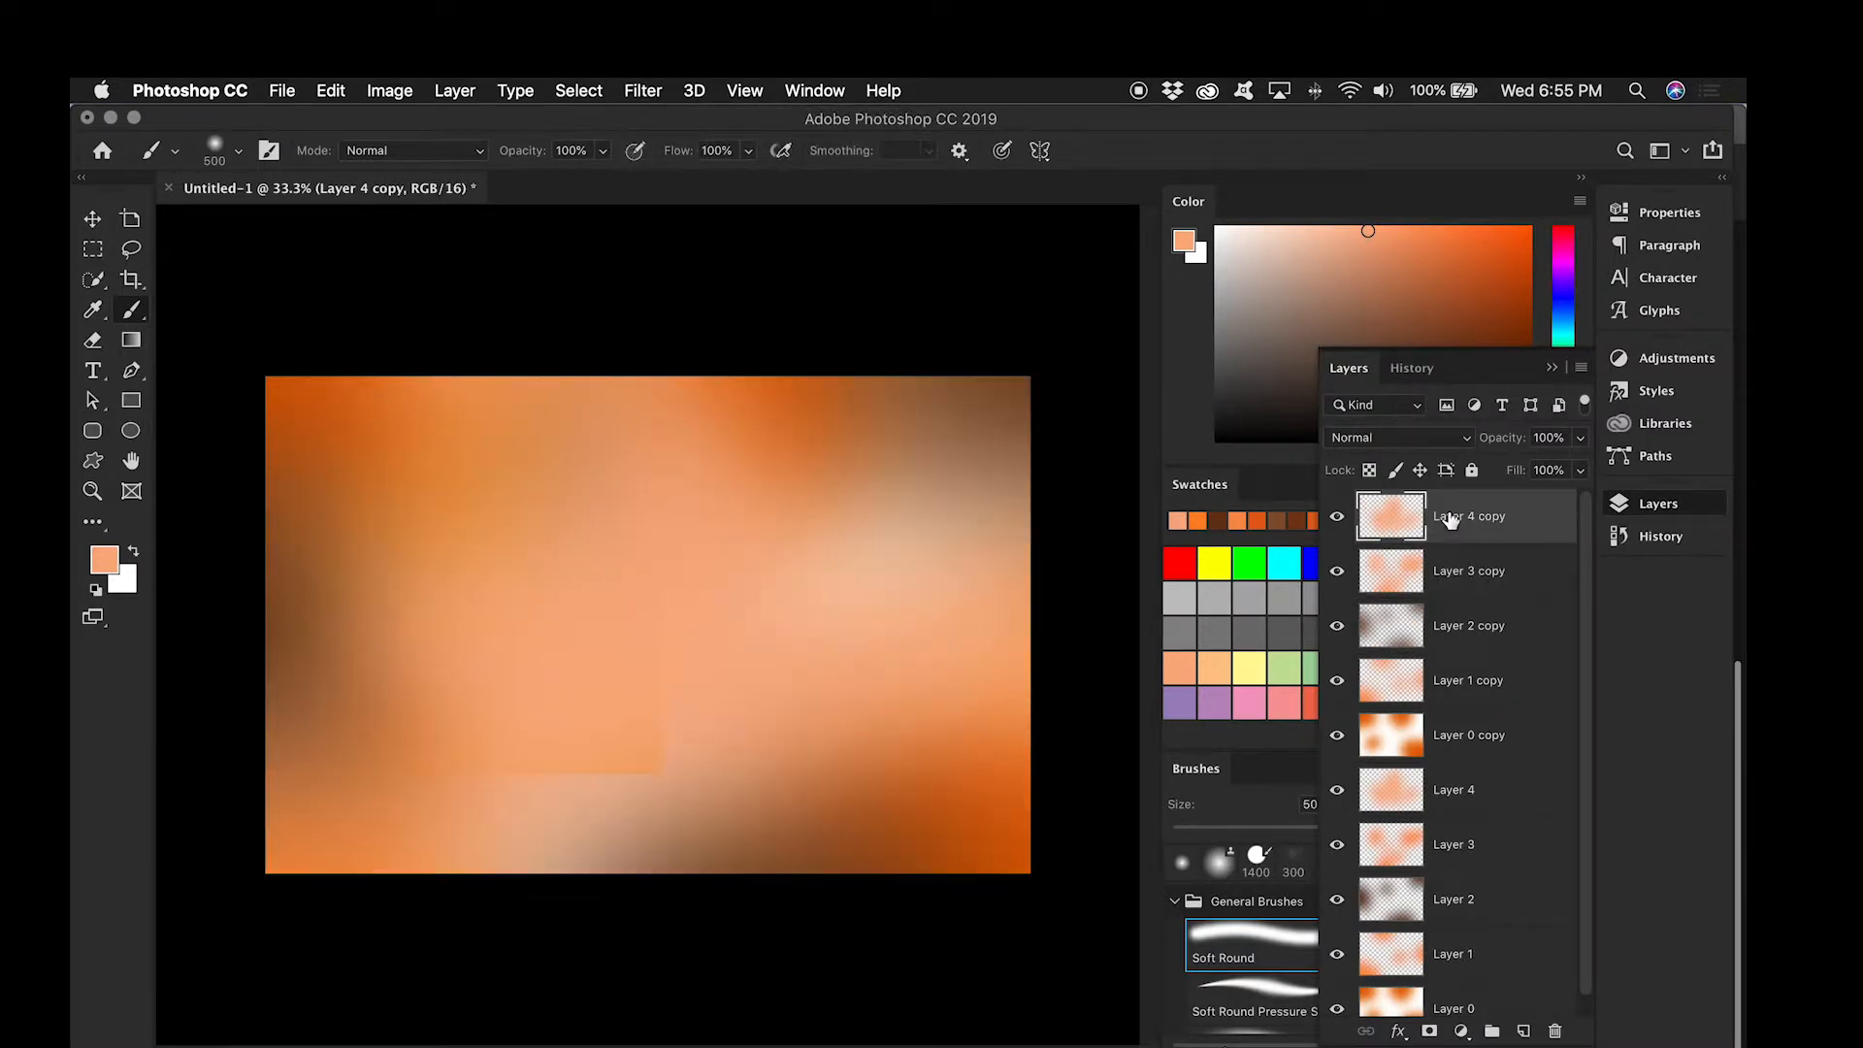
click(643, 91)
click(659, 116)
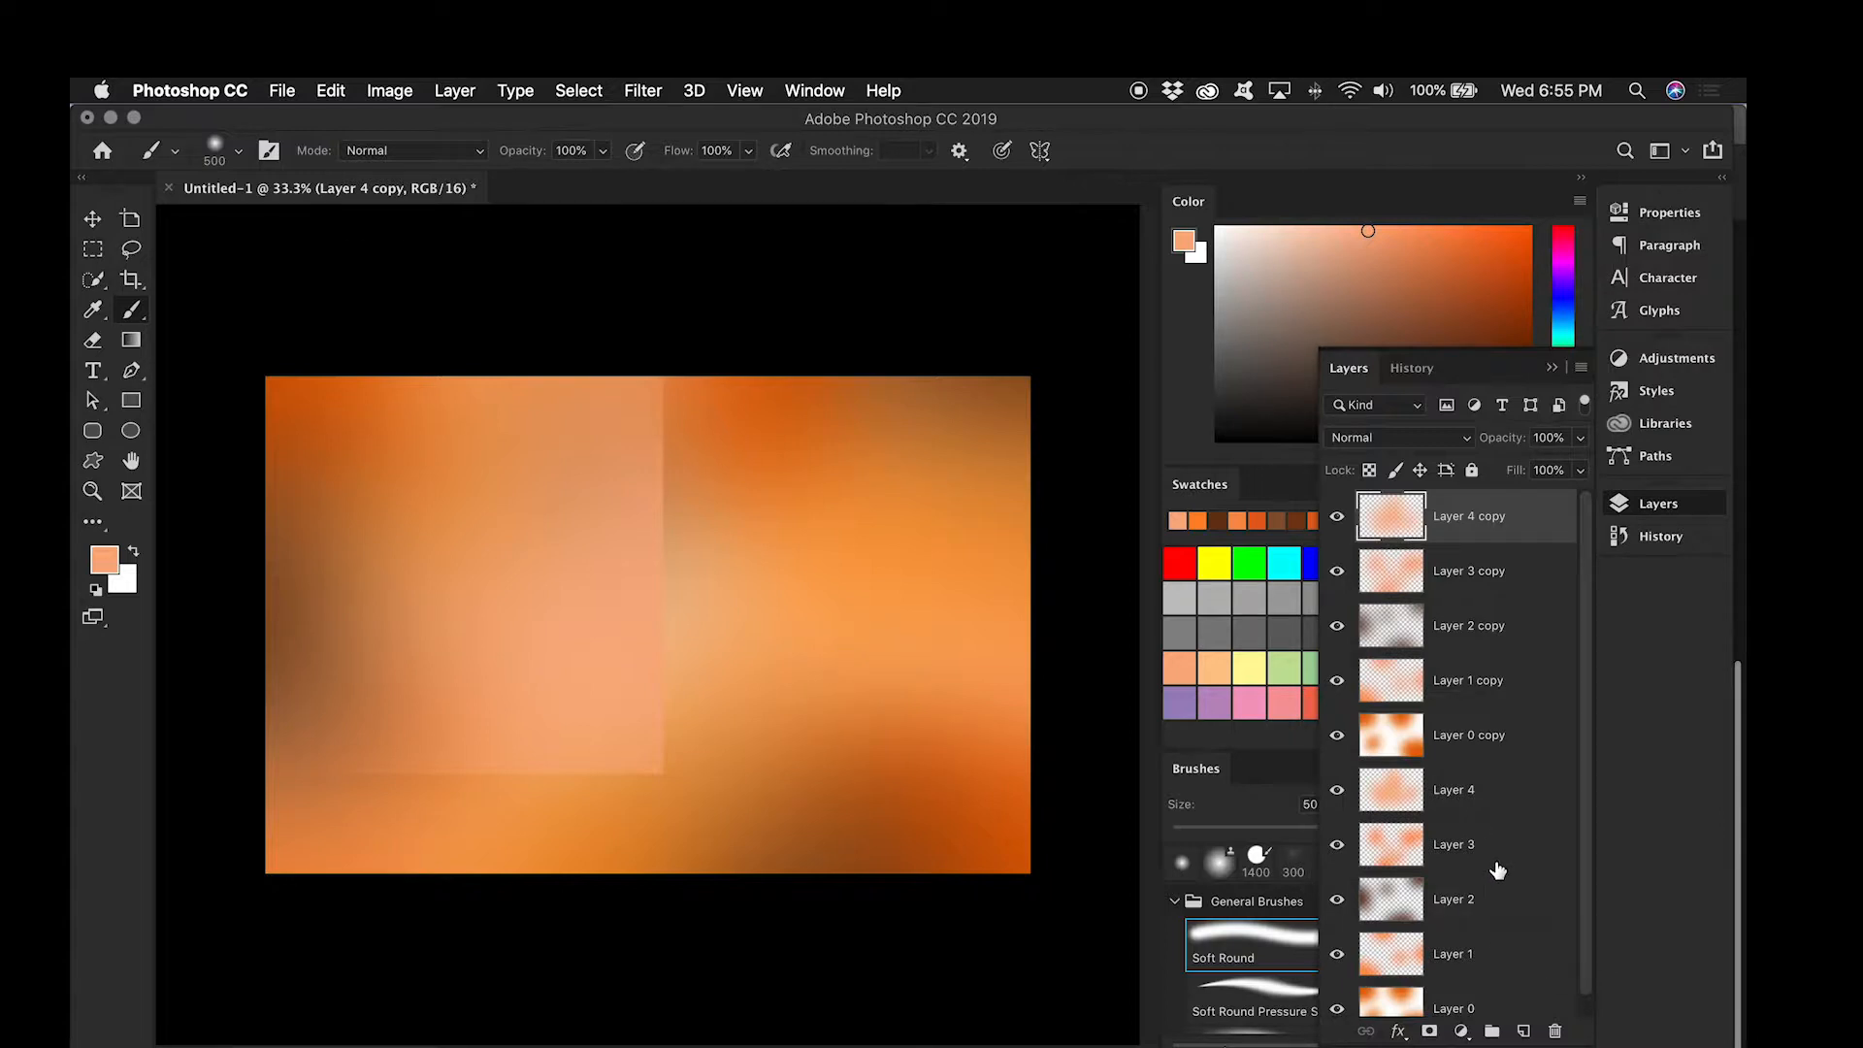
scroll(1495, 868, down, 1)
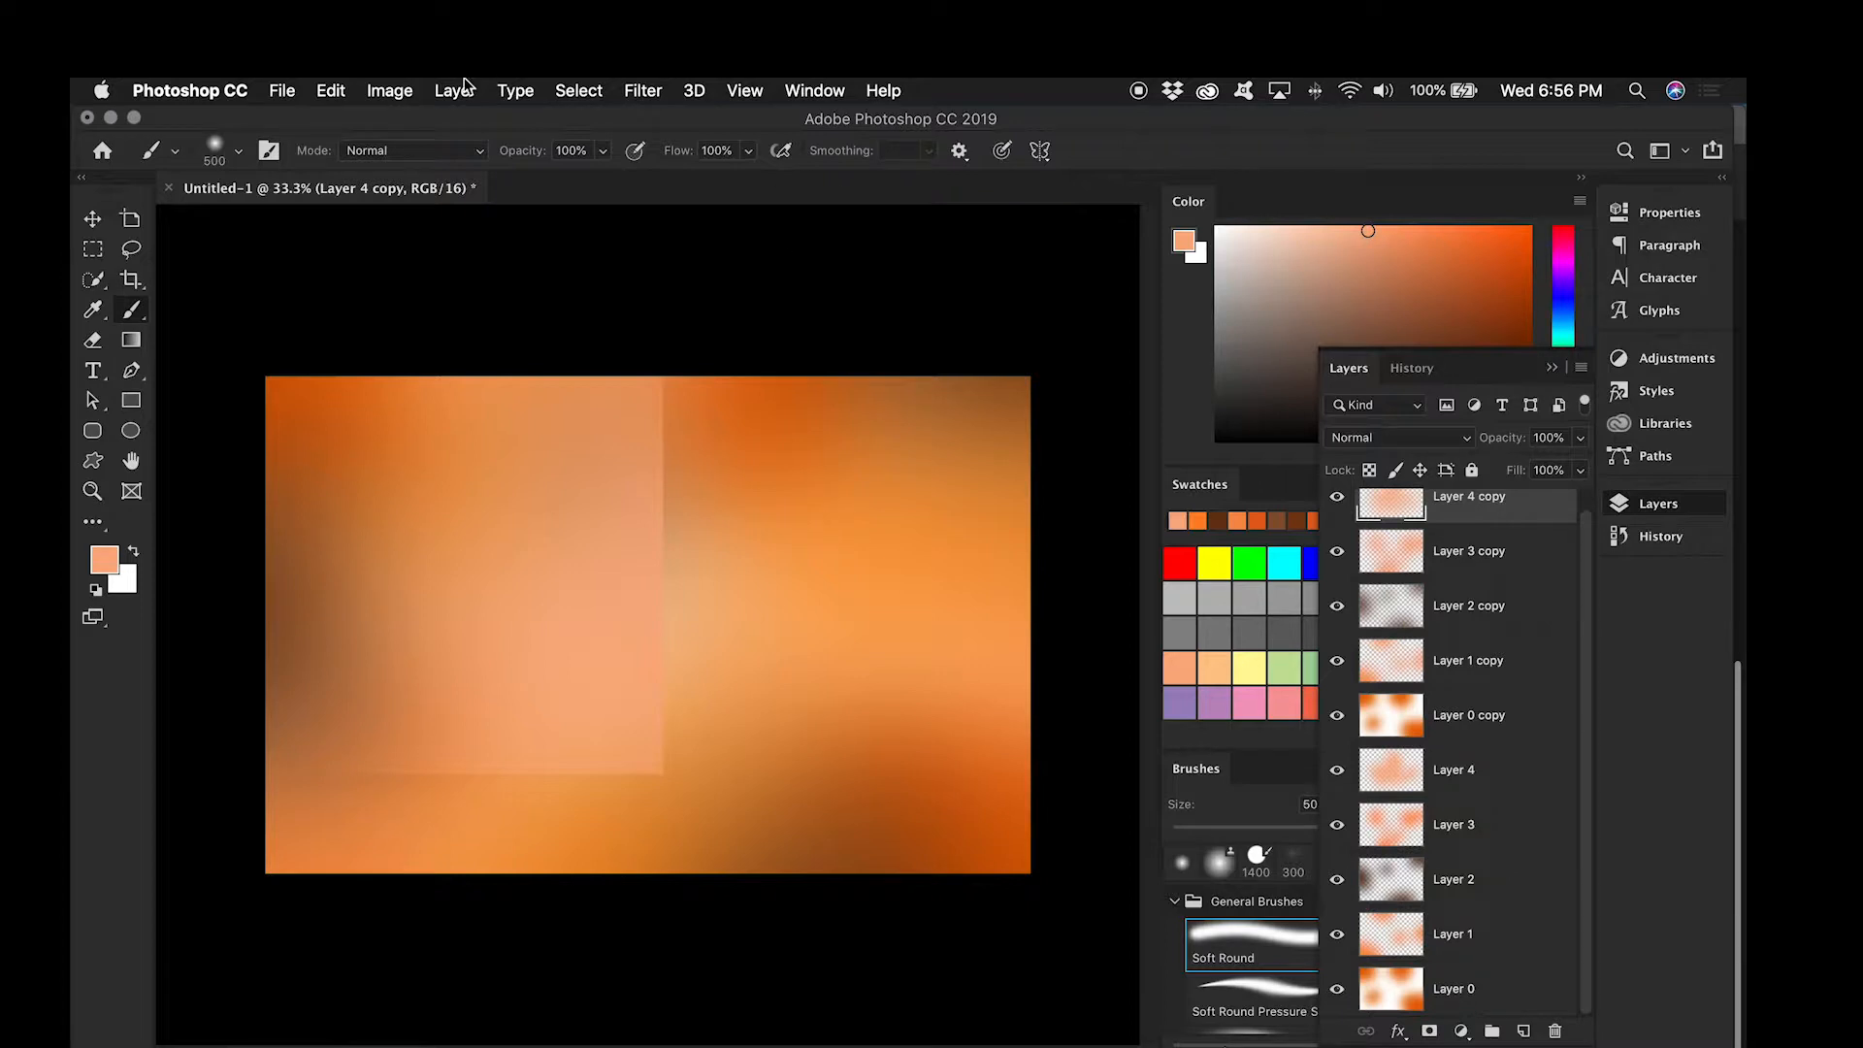
Step: Add 0.5% Gaussian noise to Layer 4 copy
click(643, 90)
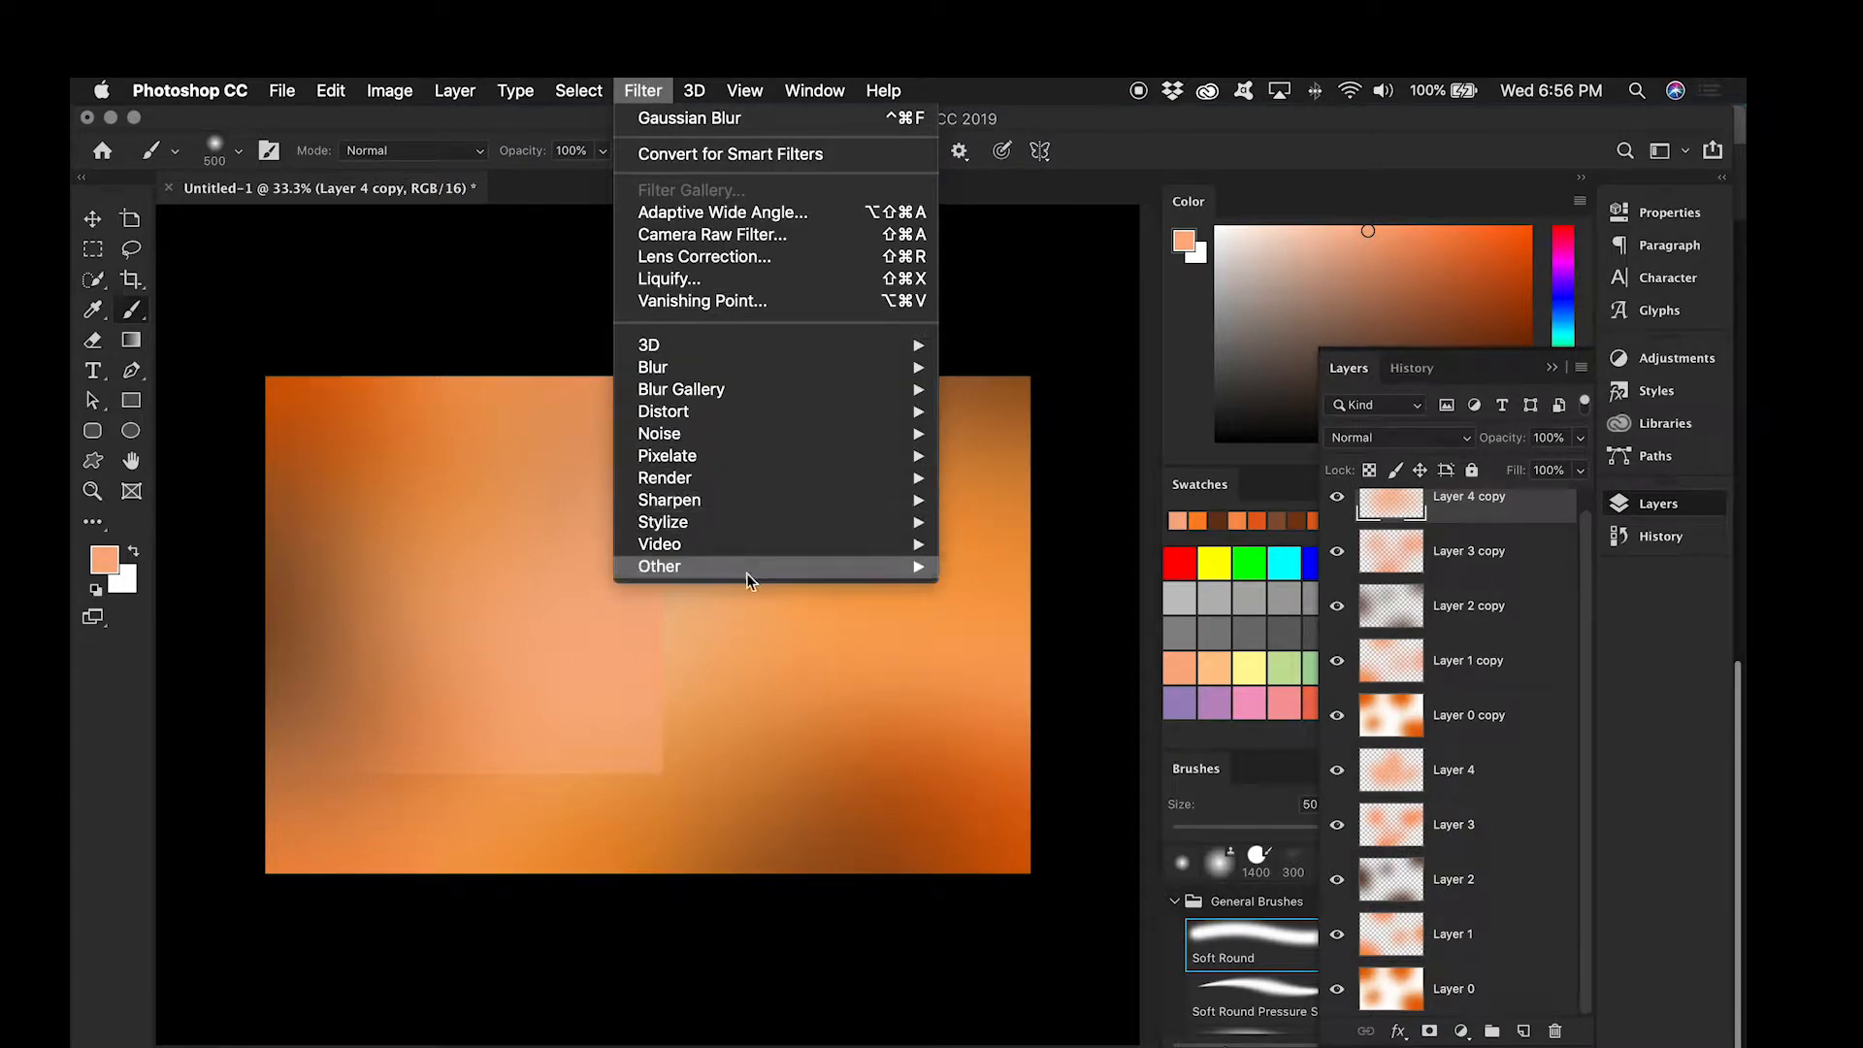
mouse_move(773, 433)
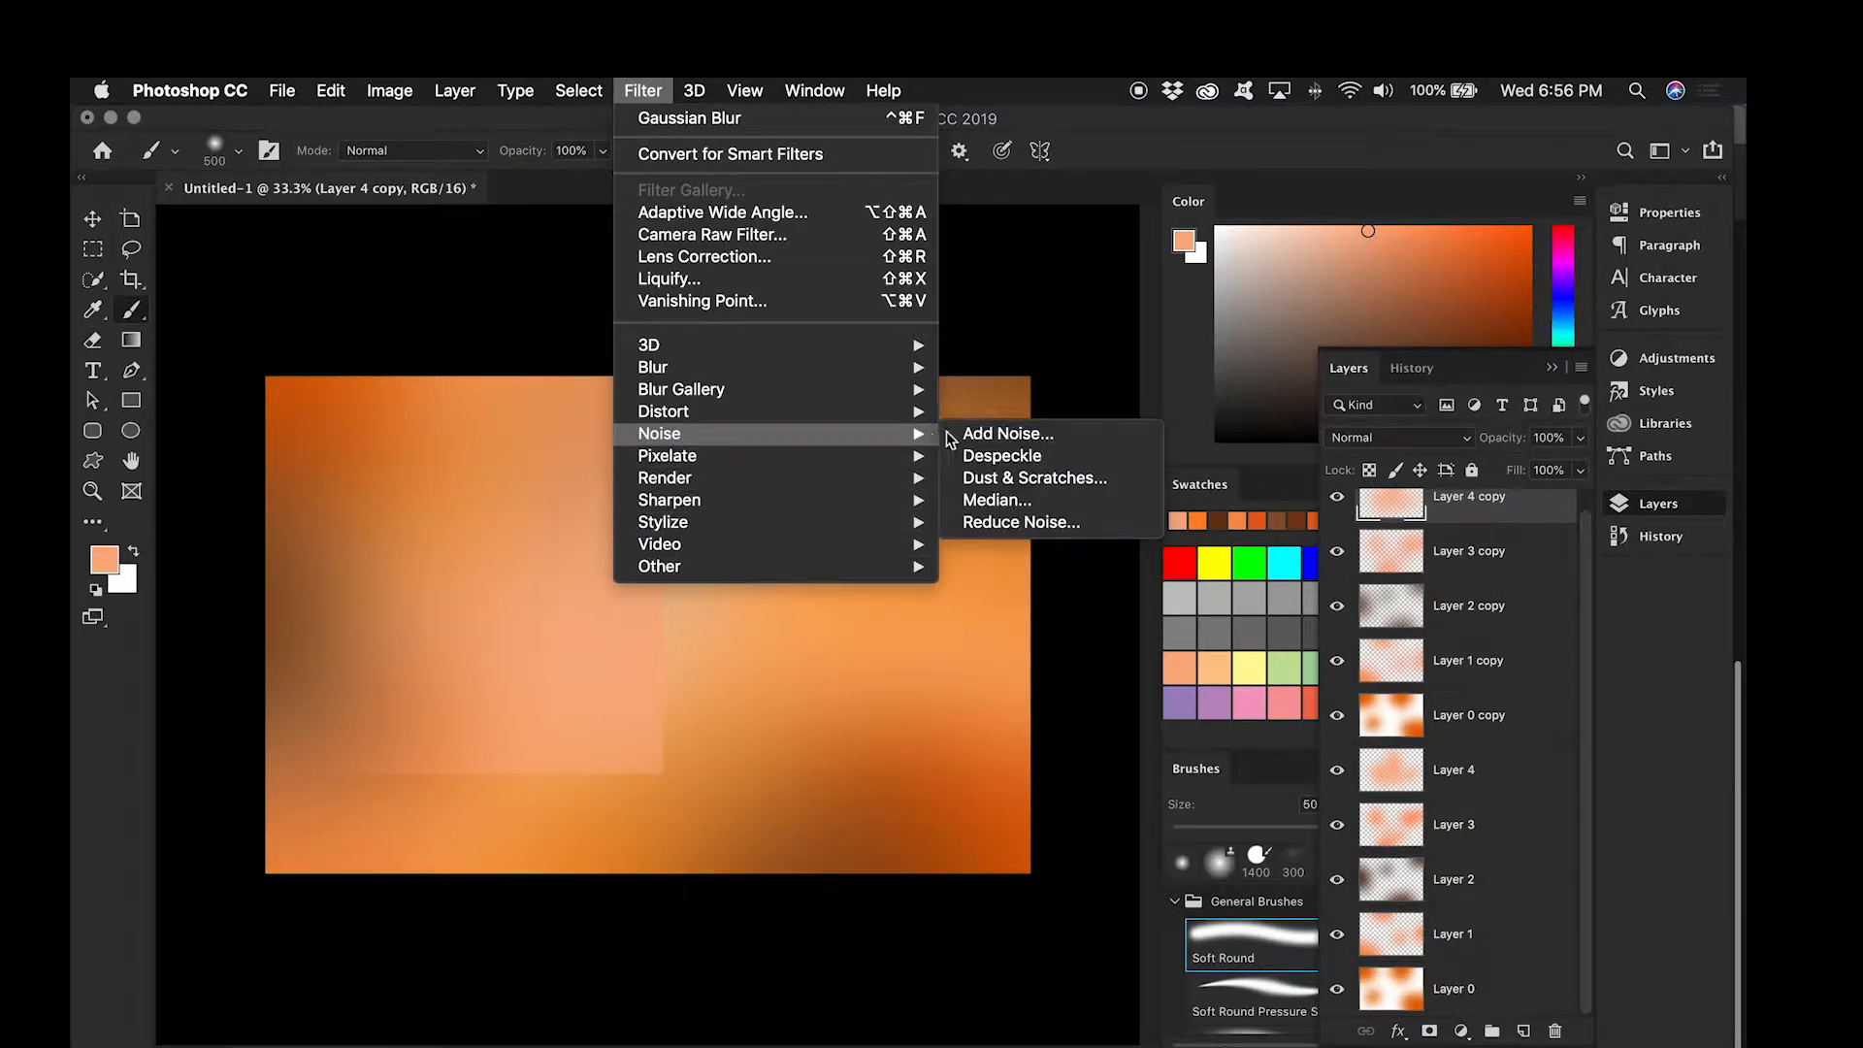
click(995, 430)
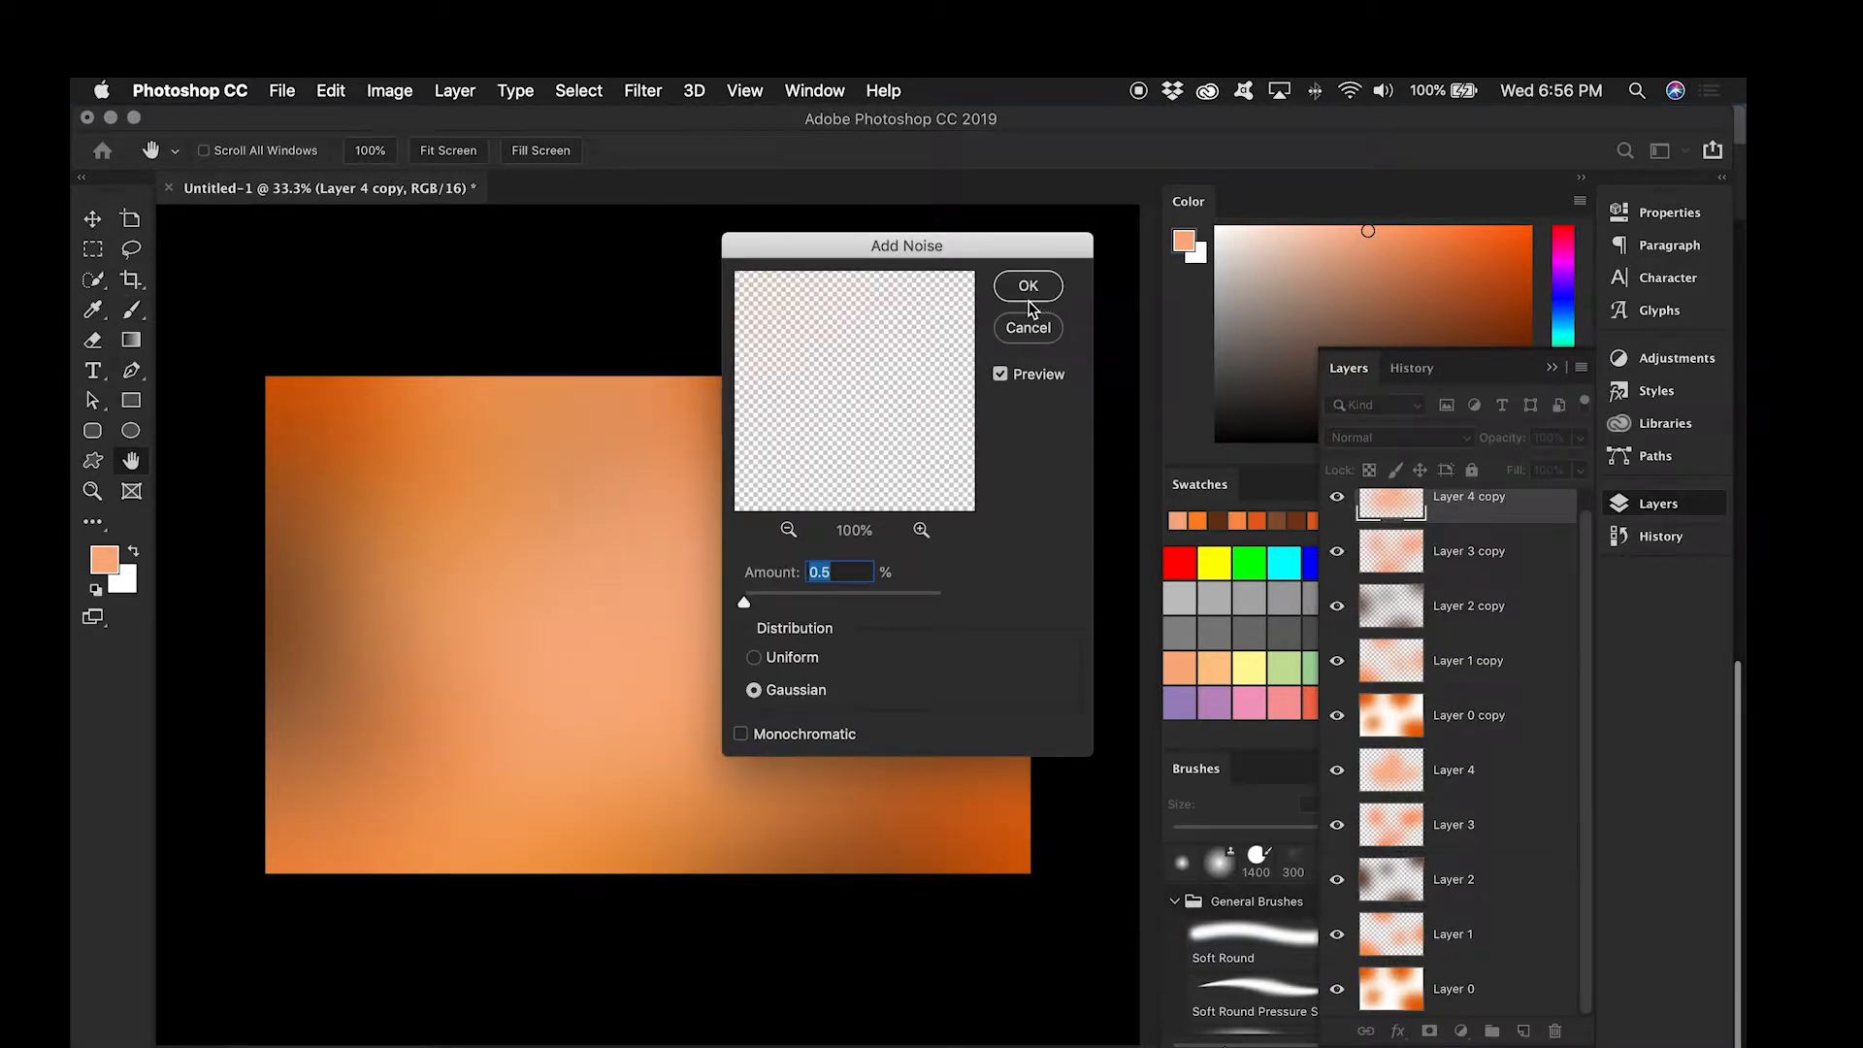
click(1028, 285)
key(b)
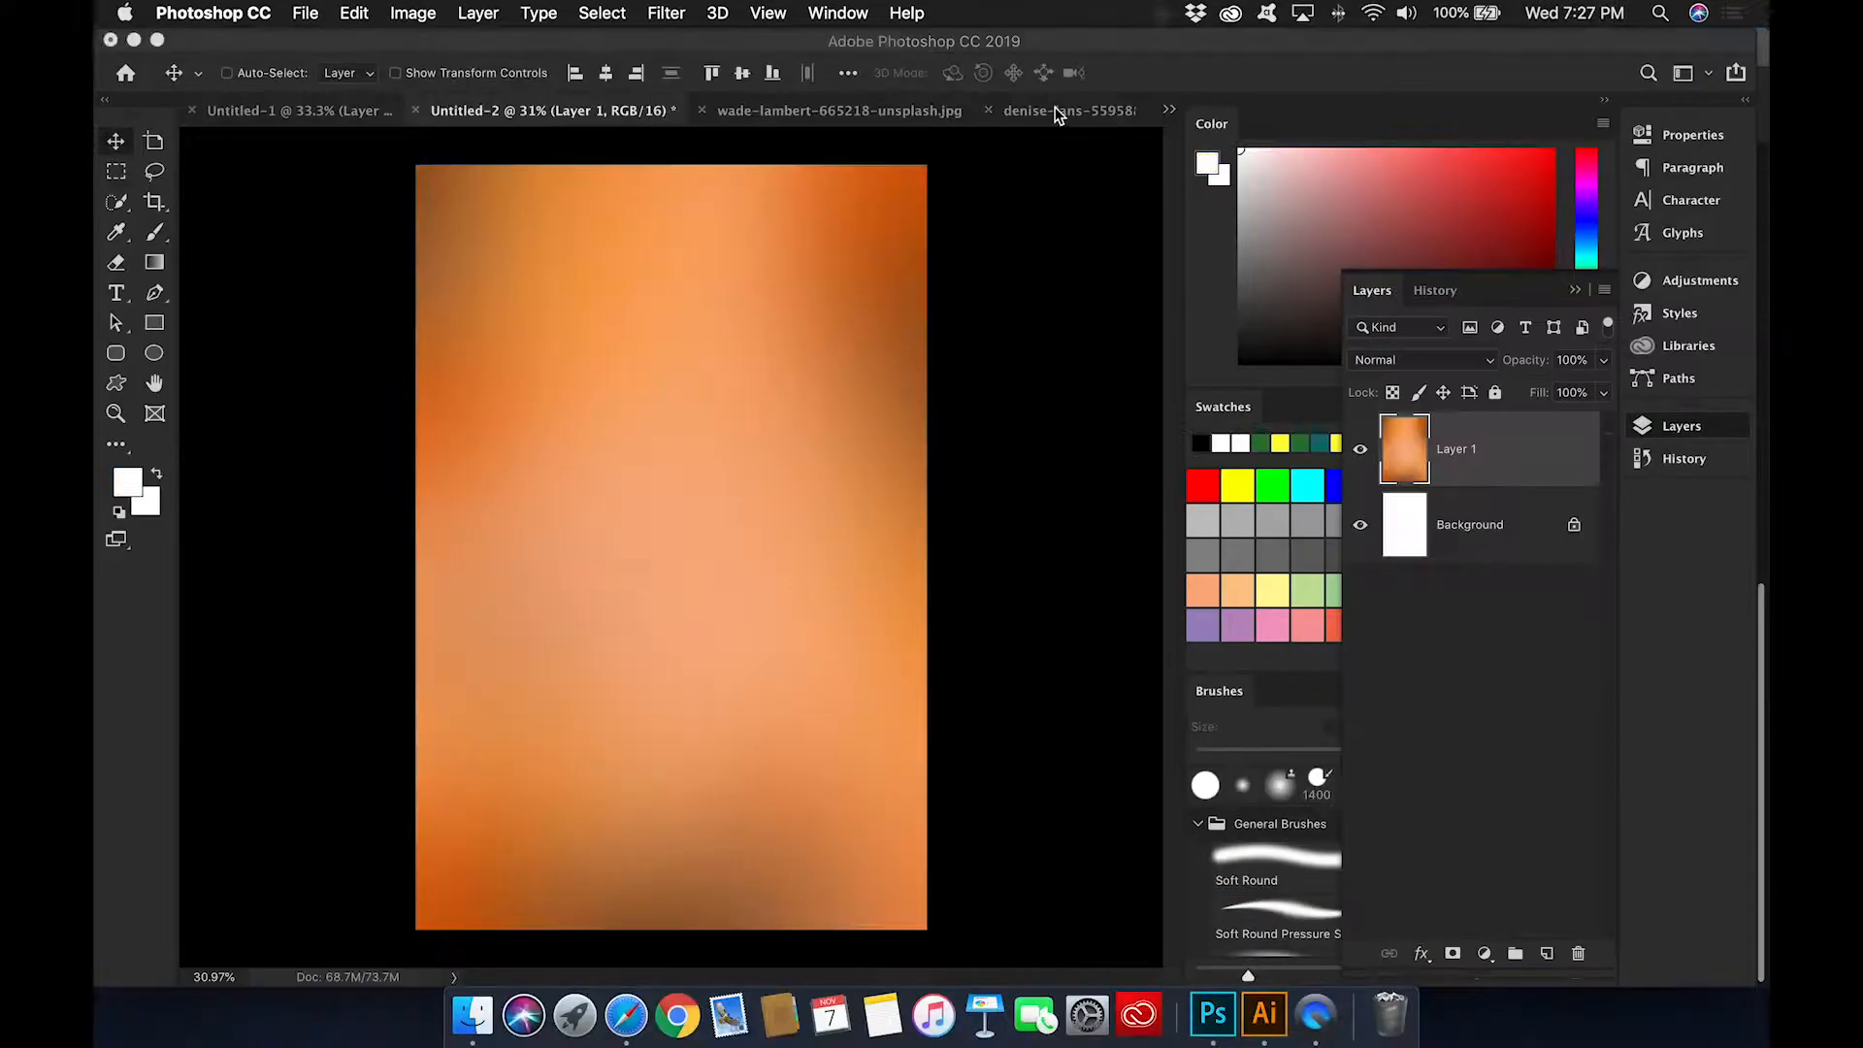
Step: Copy the whole film strip photo and paste it as a new layer into the Untitled-2 poster document
click(1055, 113)
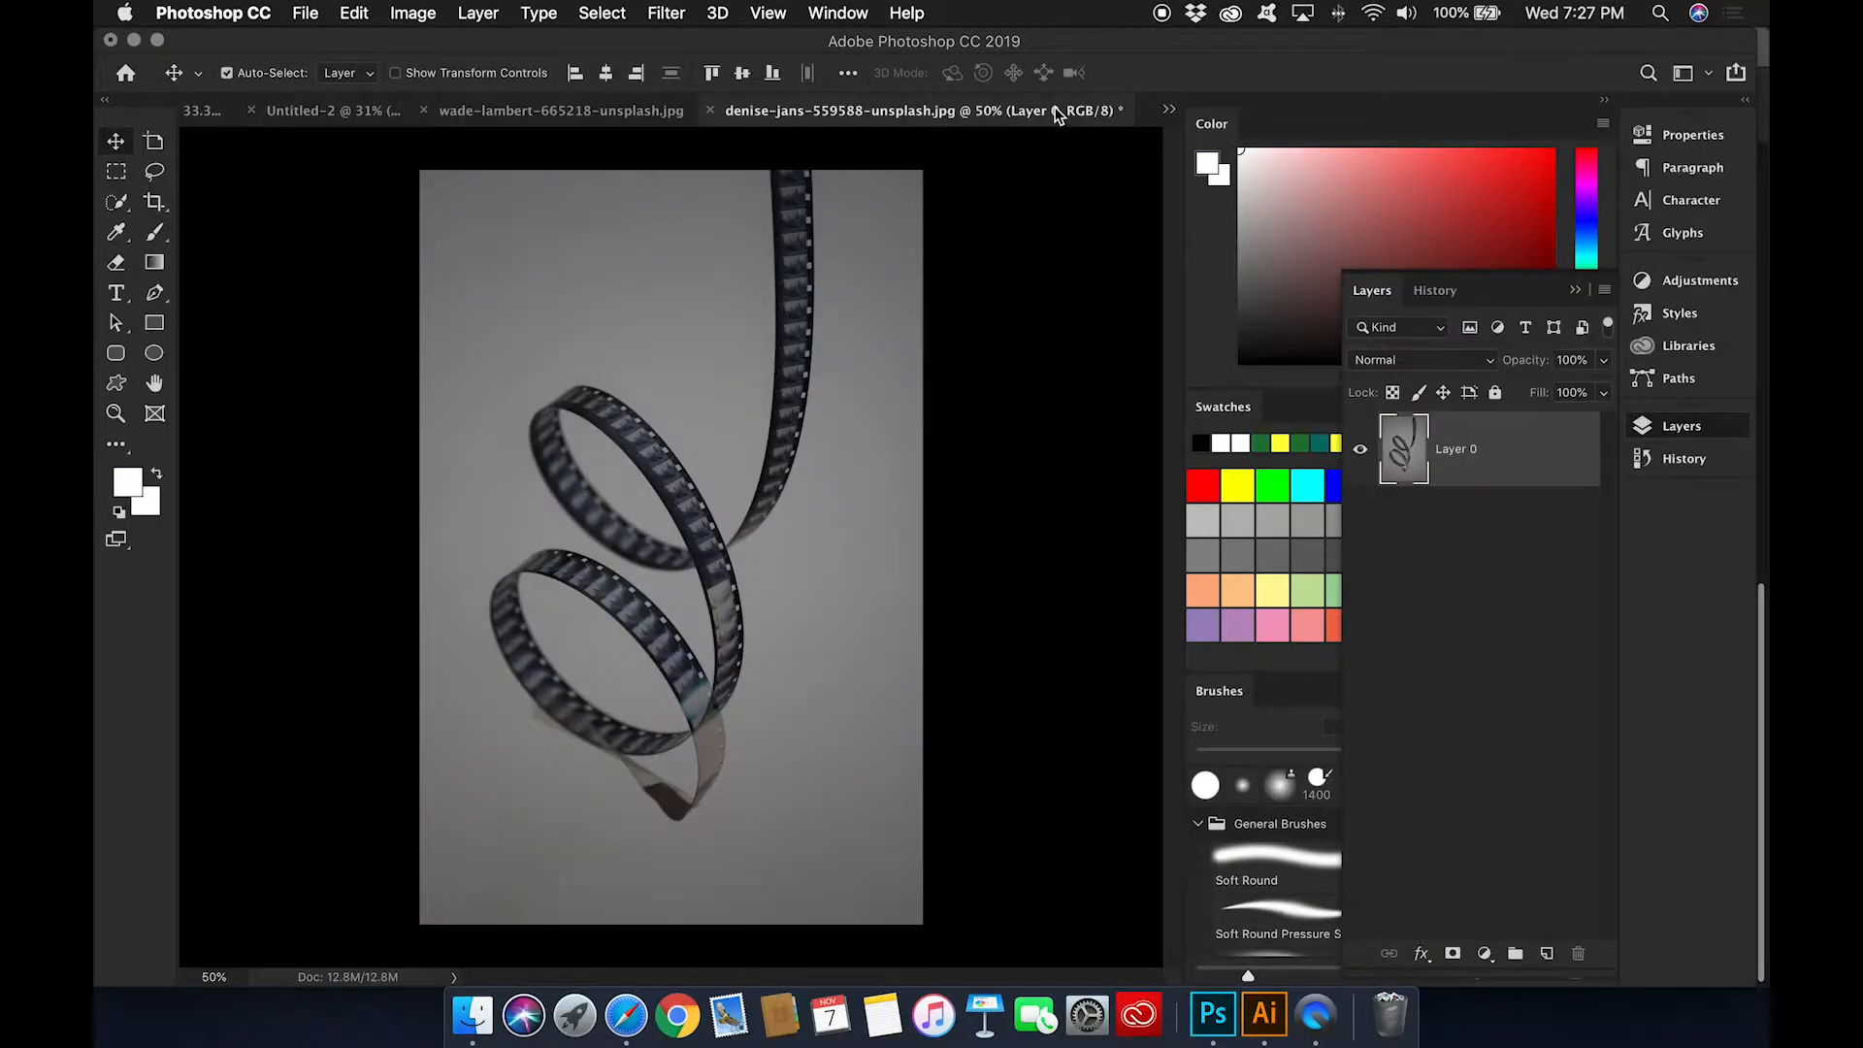
key(super+a)
key(super+c)
click(306, 113)
key(super+v)
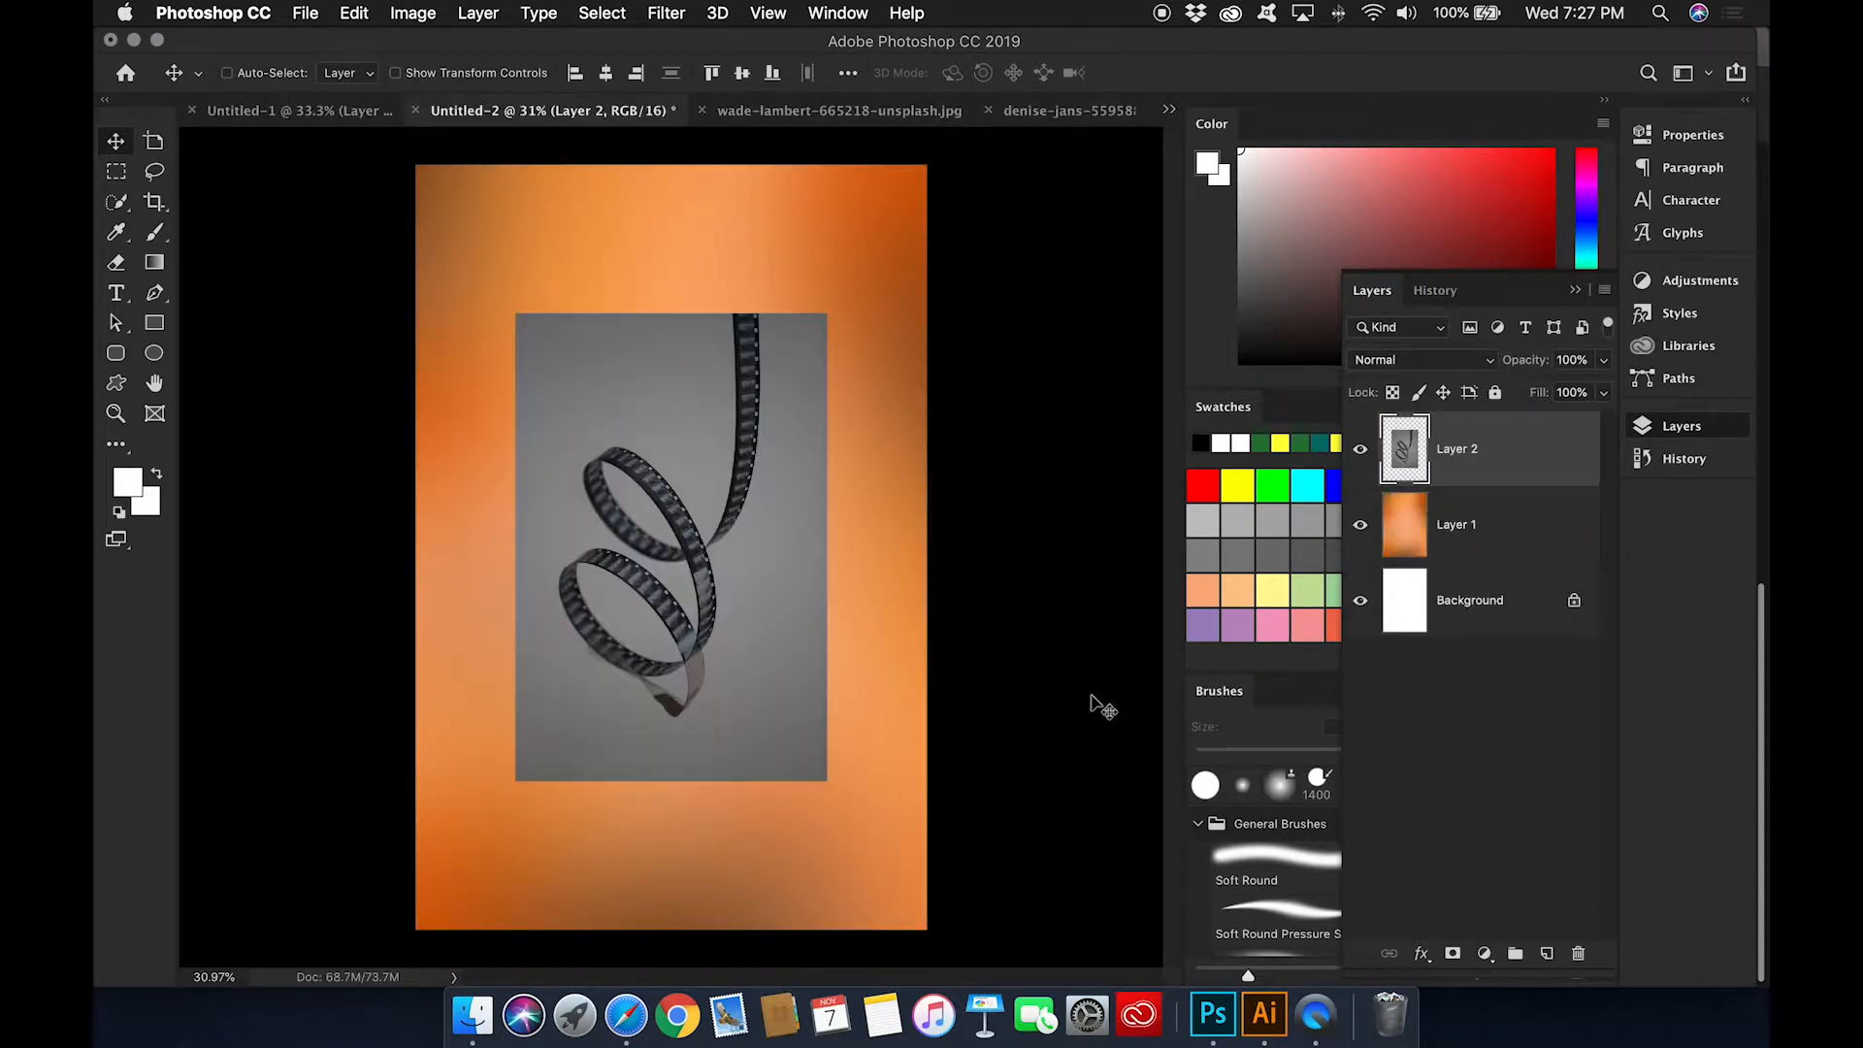
Step: Scale the film strip photo to about 215%, rotate it about 144°, and position it so the strip curls across the poster
key(super+t)
drag(835, 789, 506, 776)
key(super+z)
drag(876, 806, 561, 410)
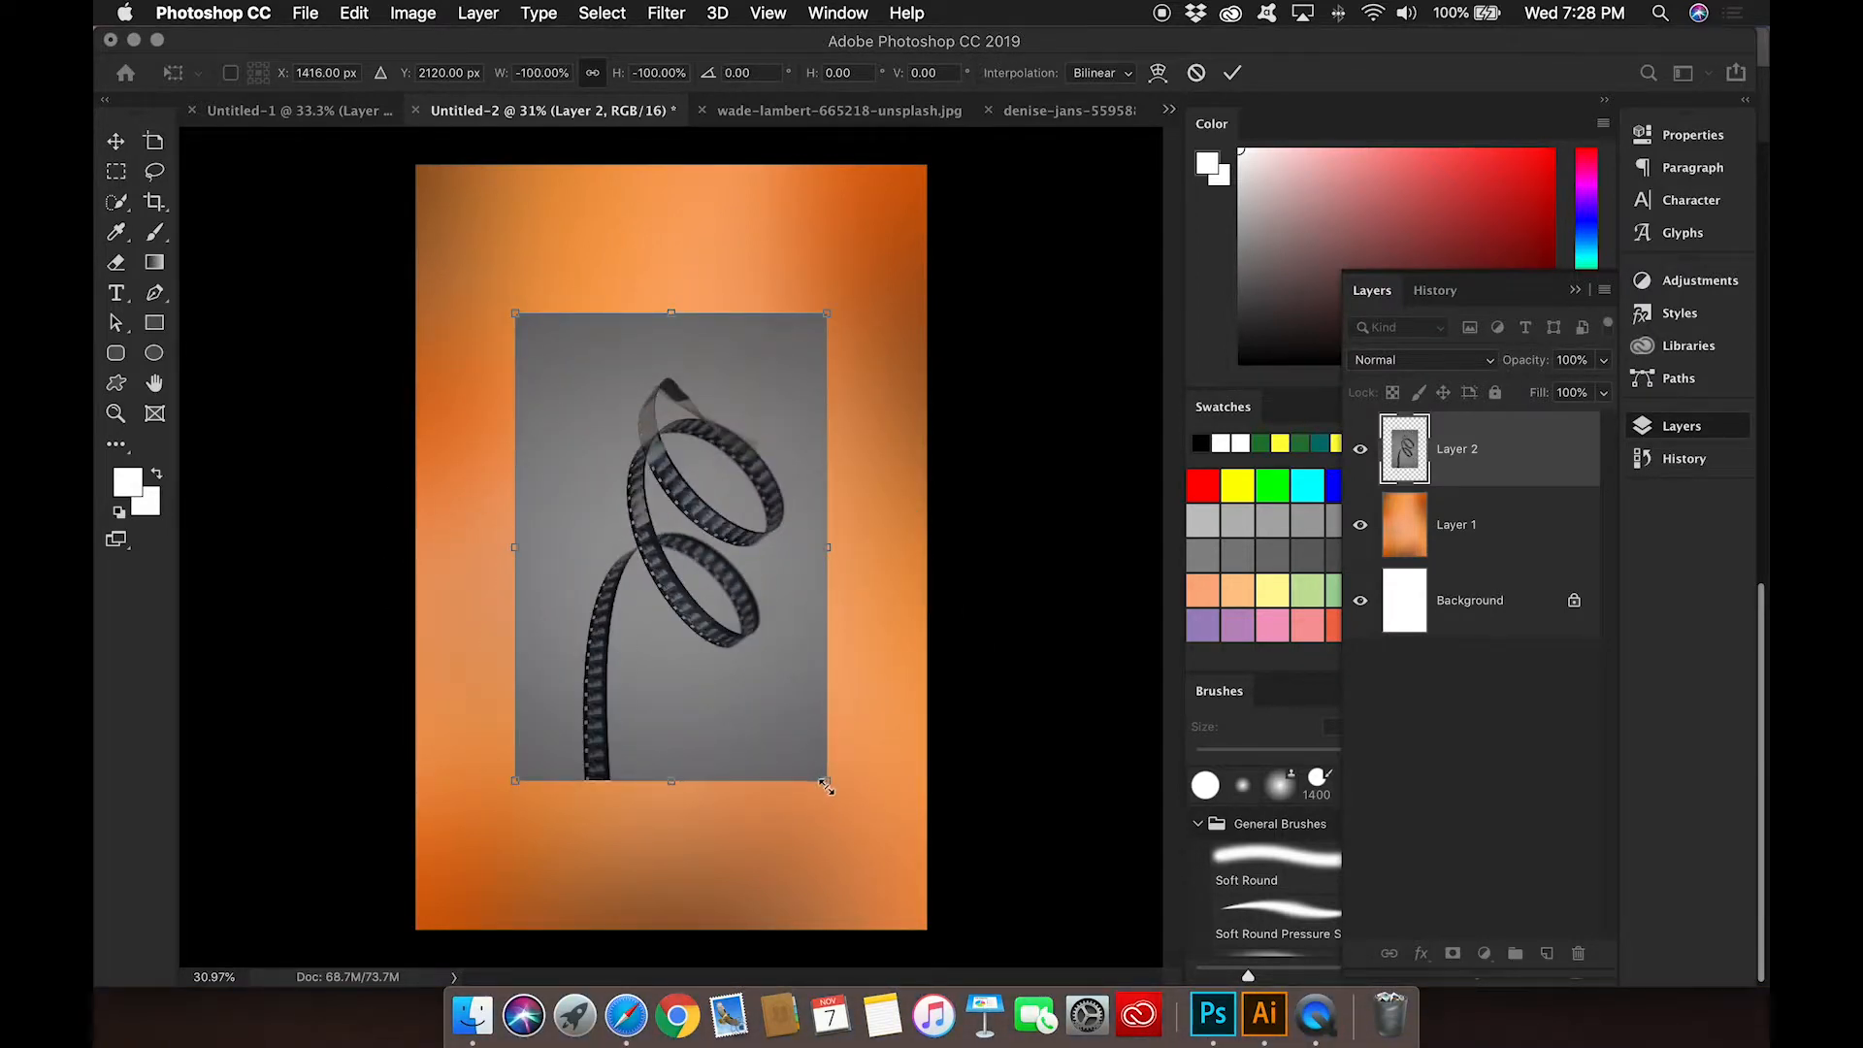
drag(846, 806, 1203, 883)
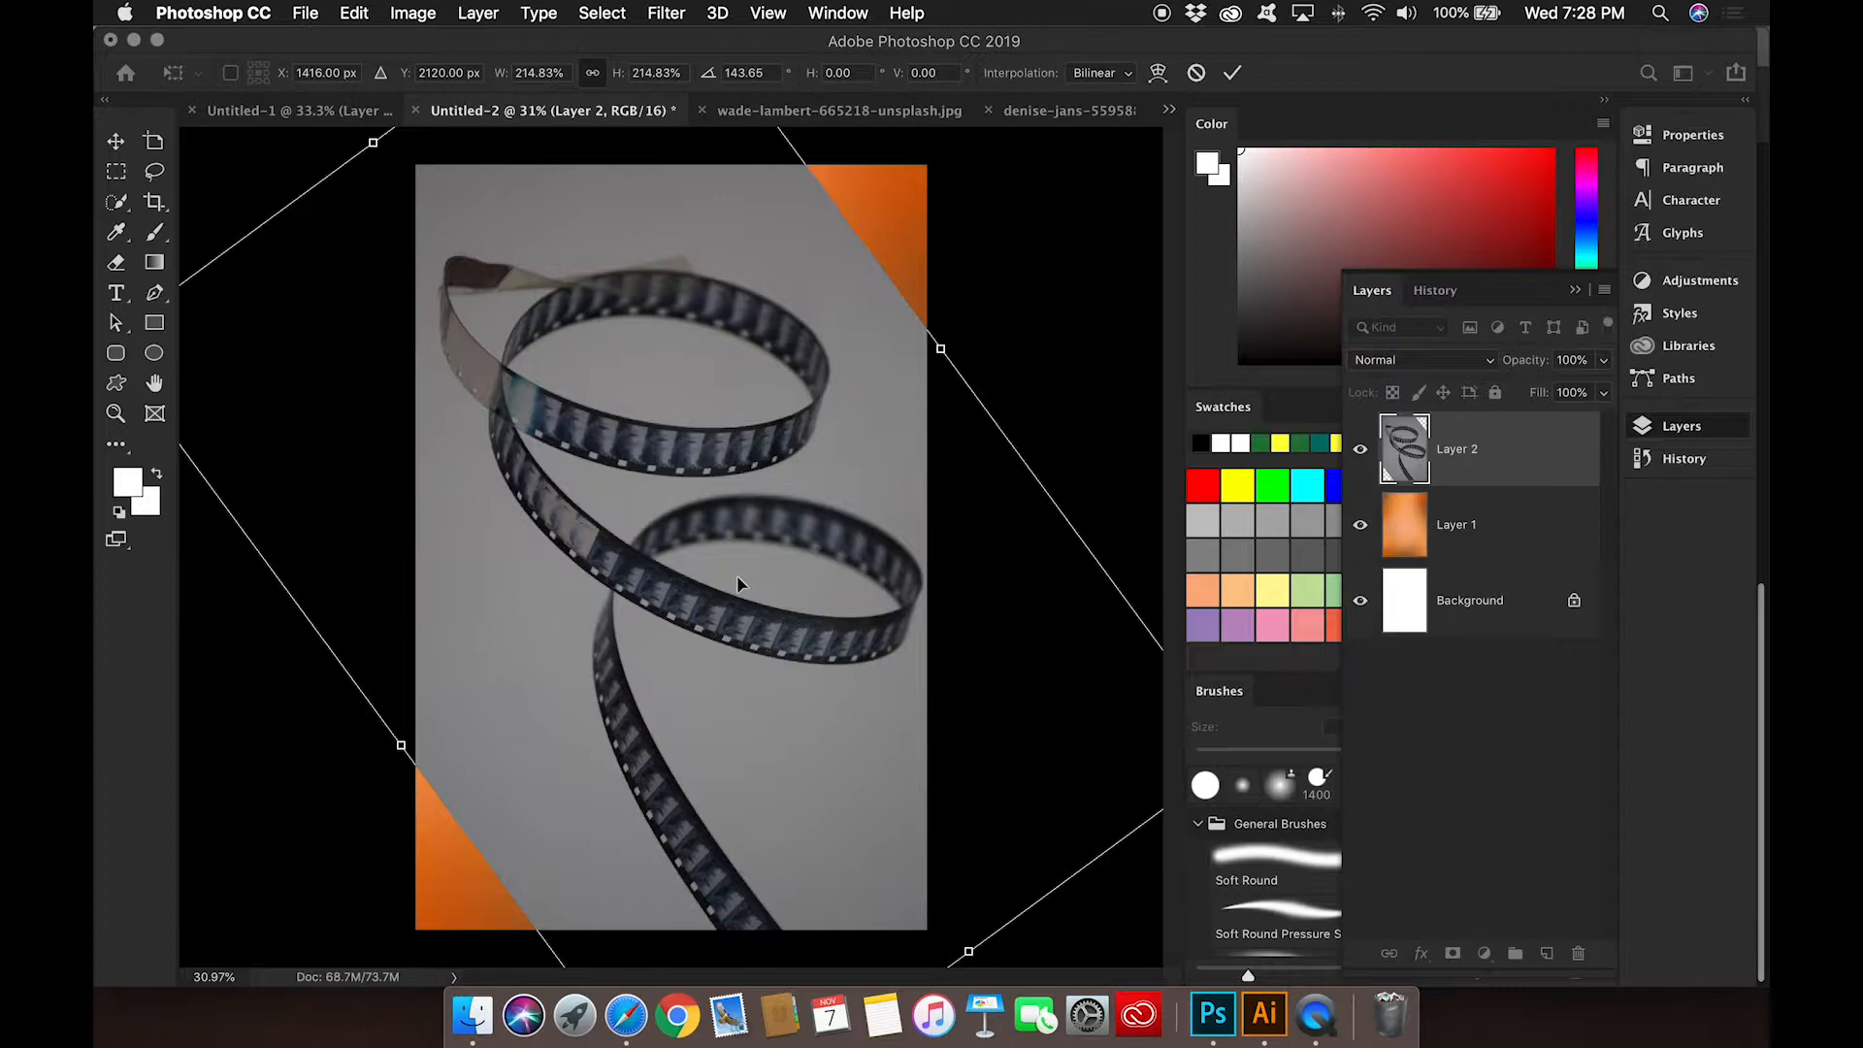
drag(732, 561, 696, 516)
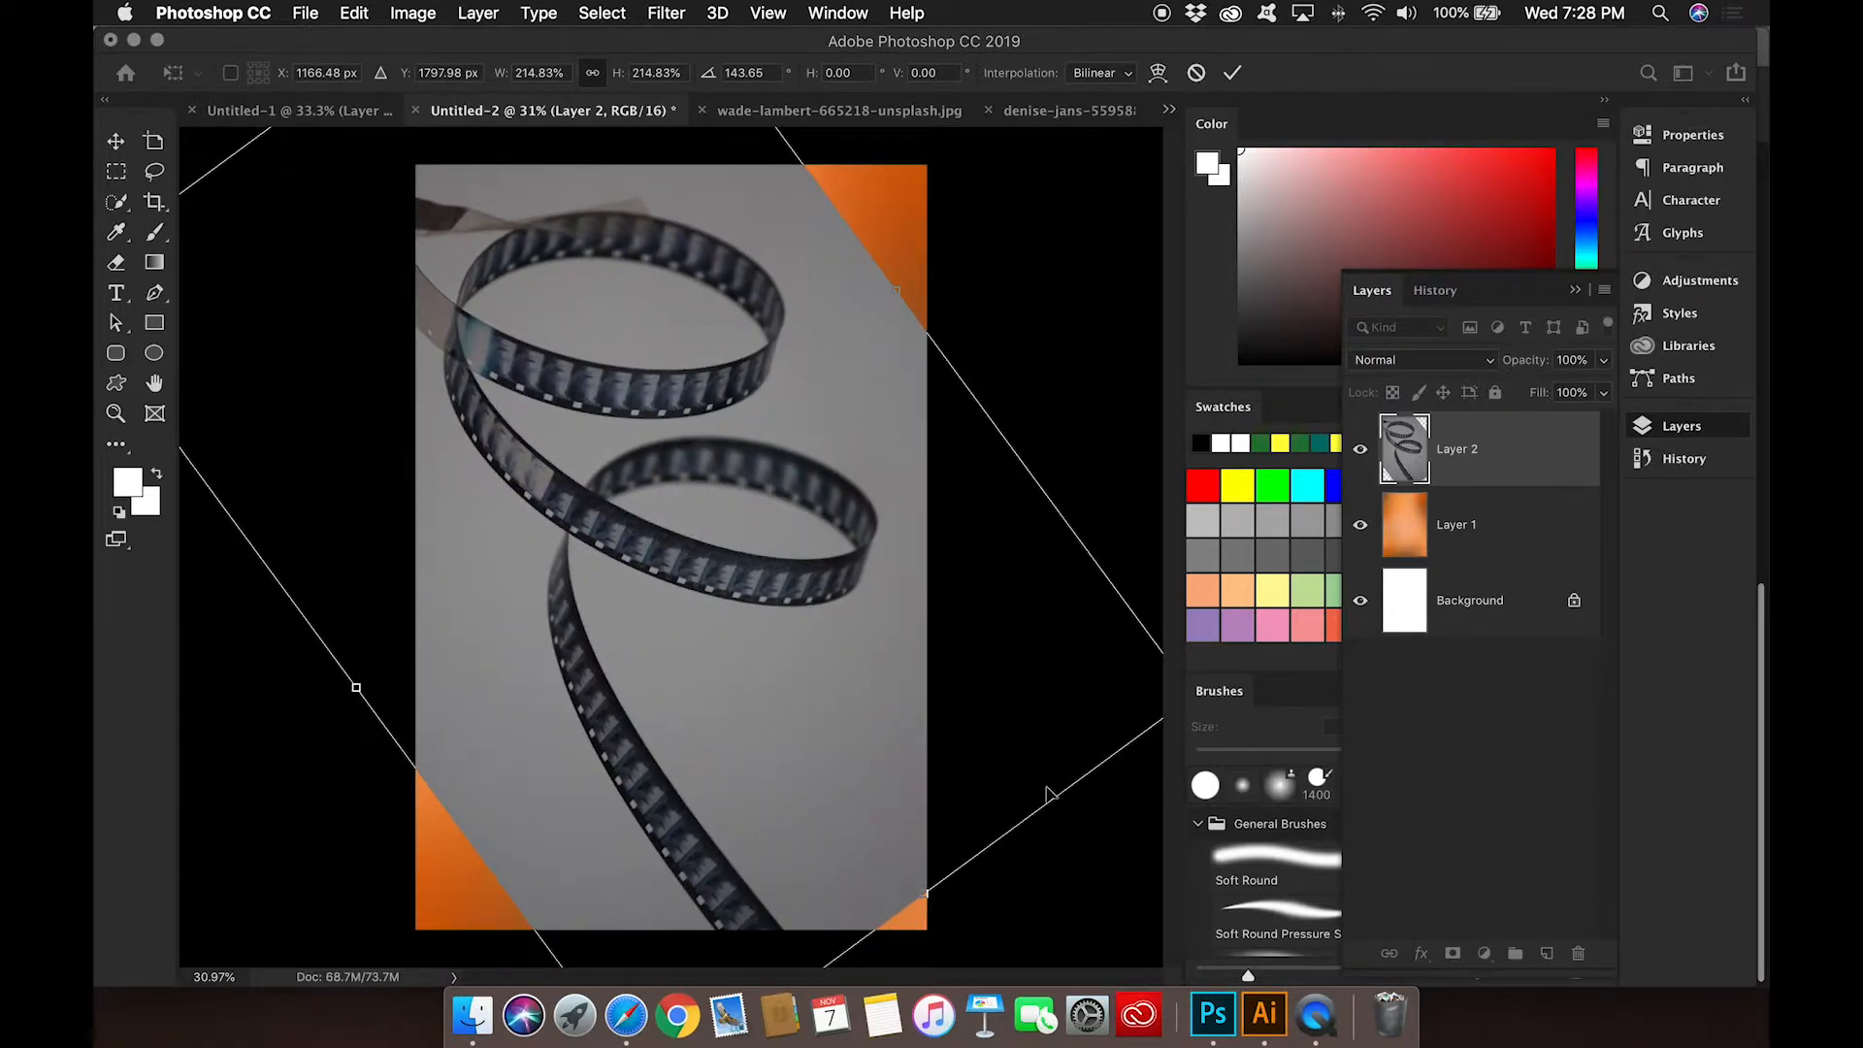
Step: Apply the transform and set the film strip layer's blend mode to Hard Light
click(1456, 361)
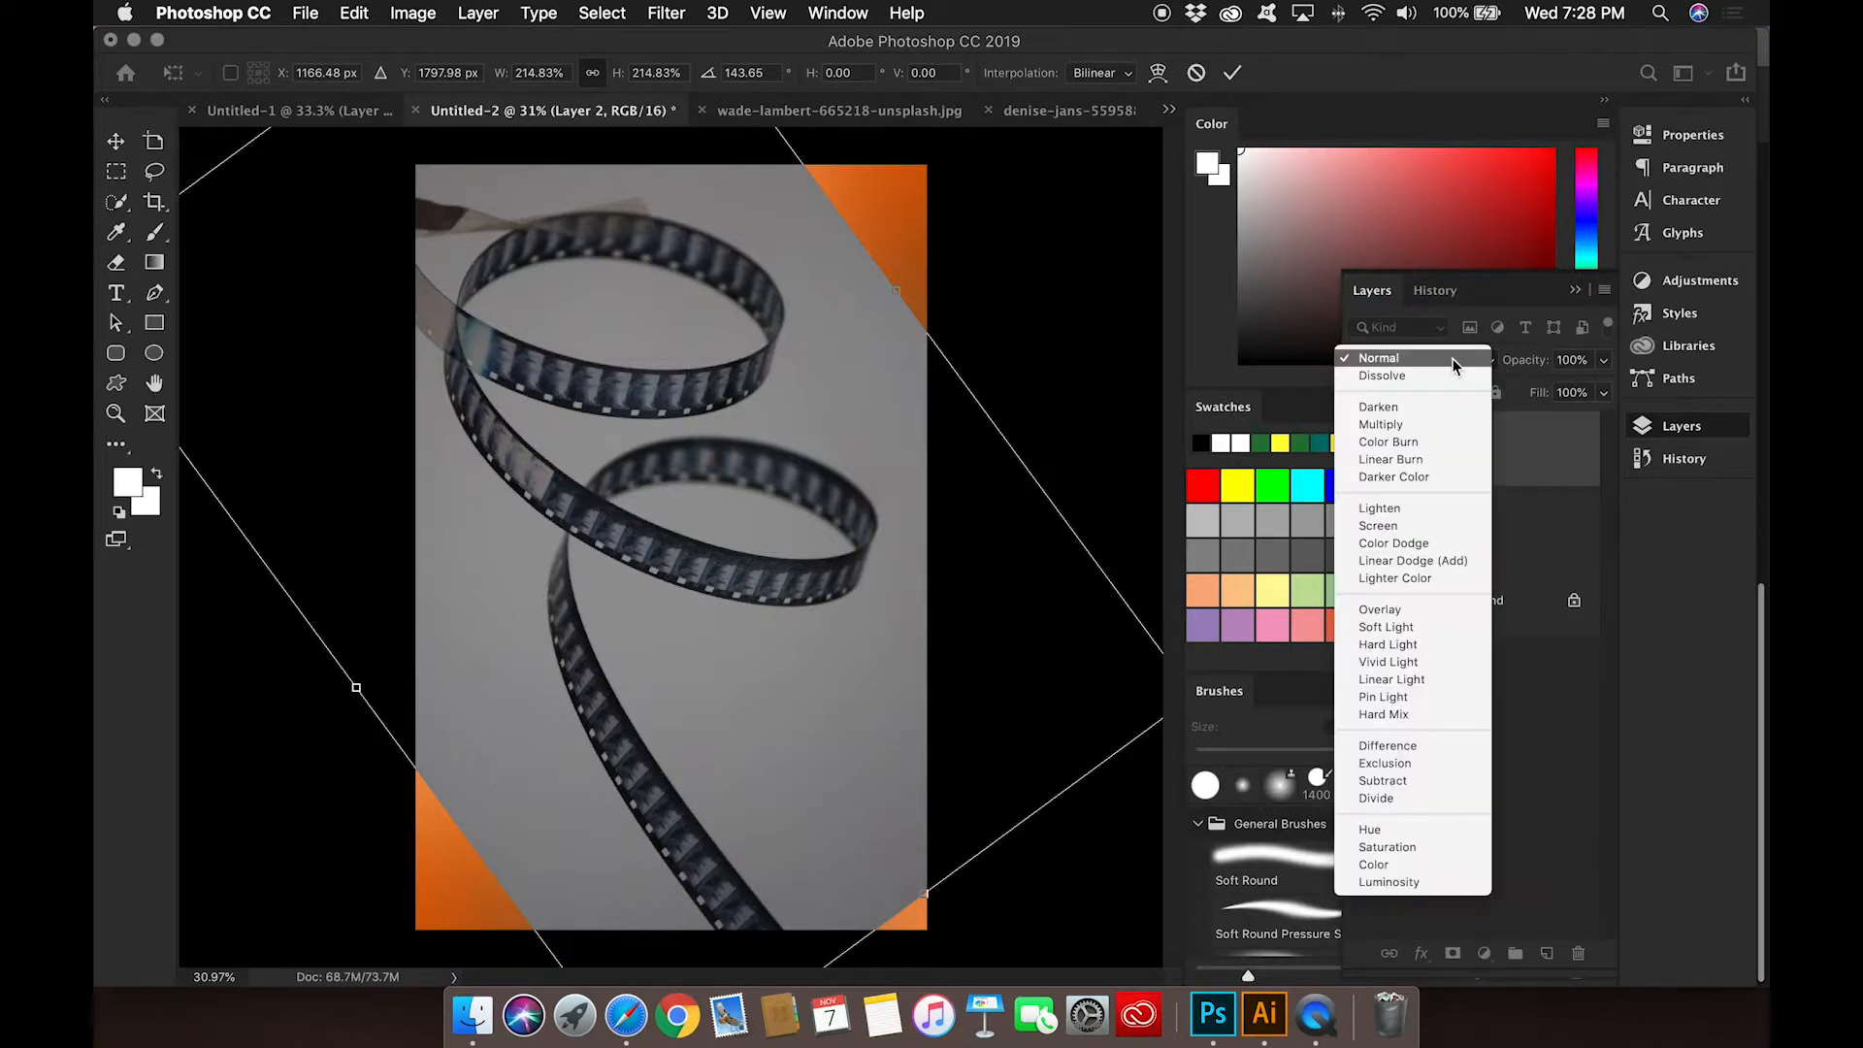
click(1436, 358)
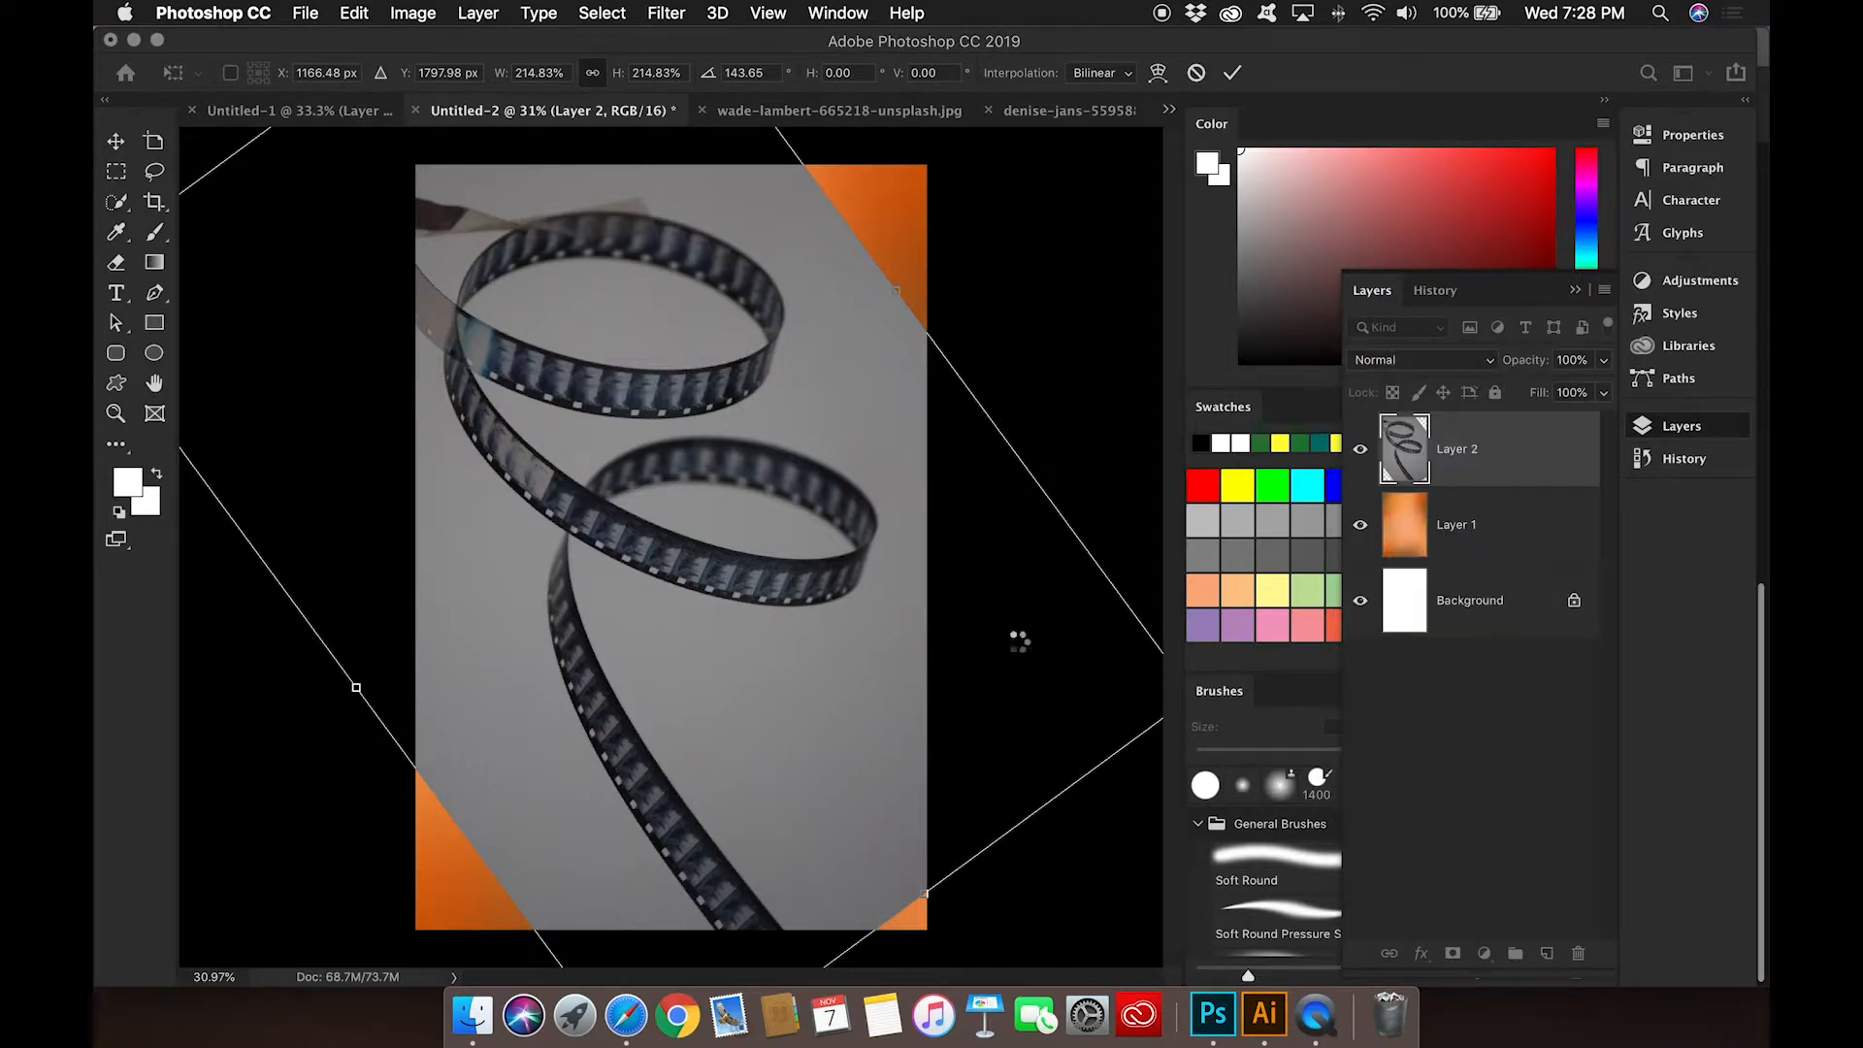
key(Return)
click(1440, 361)
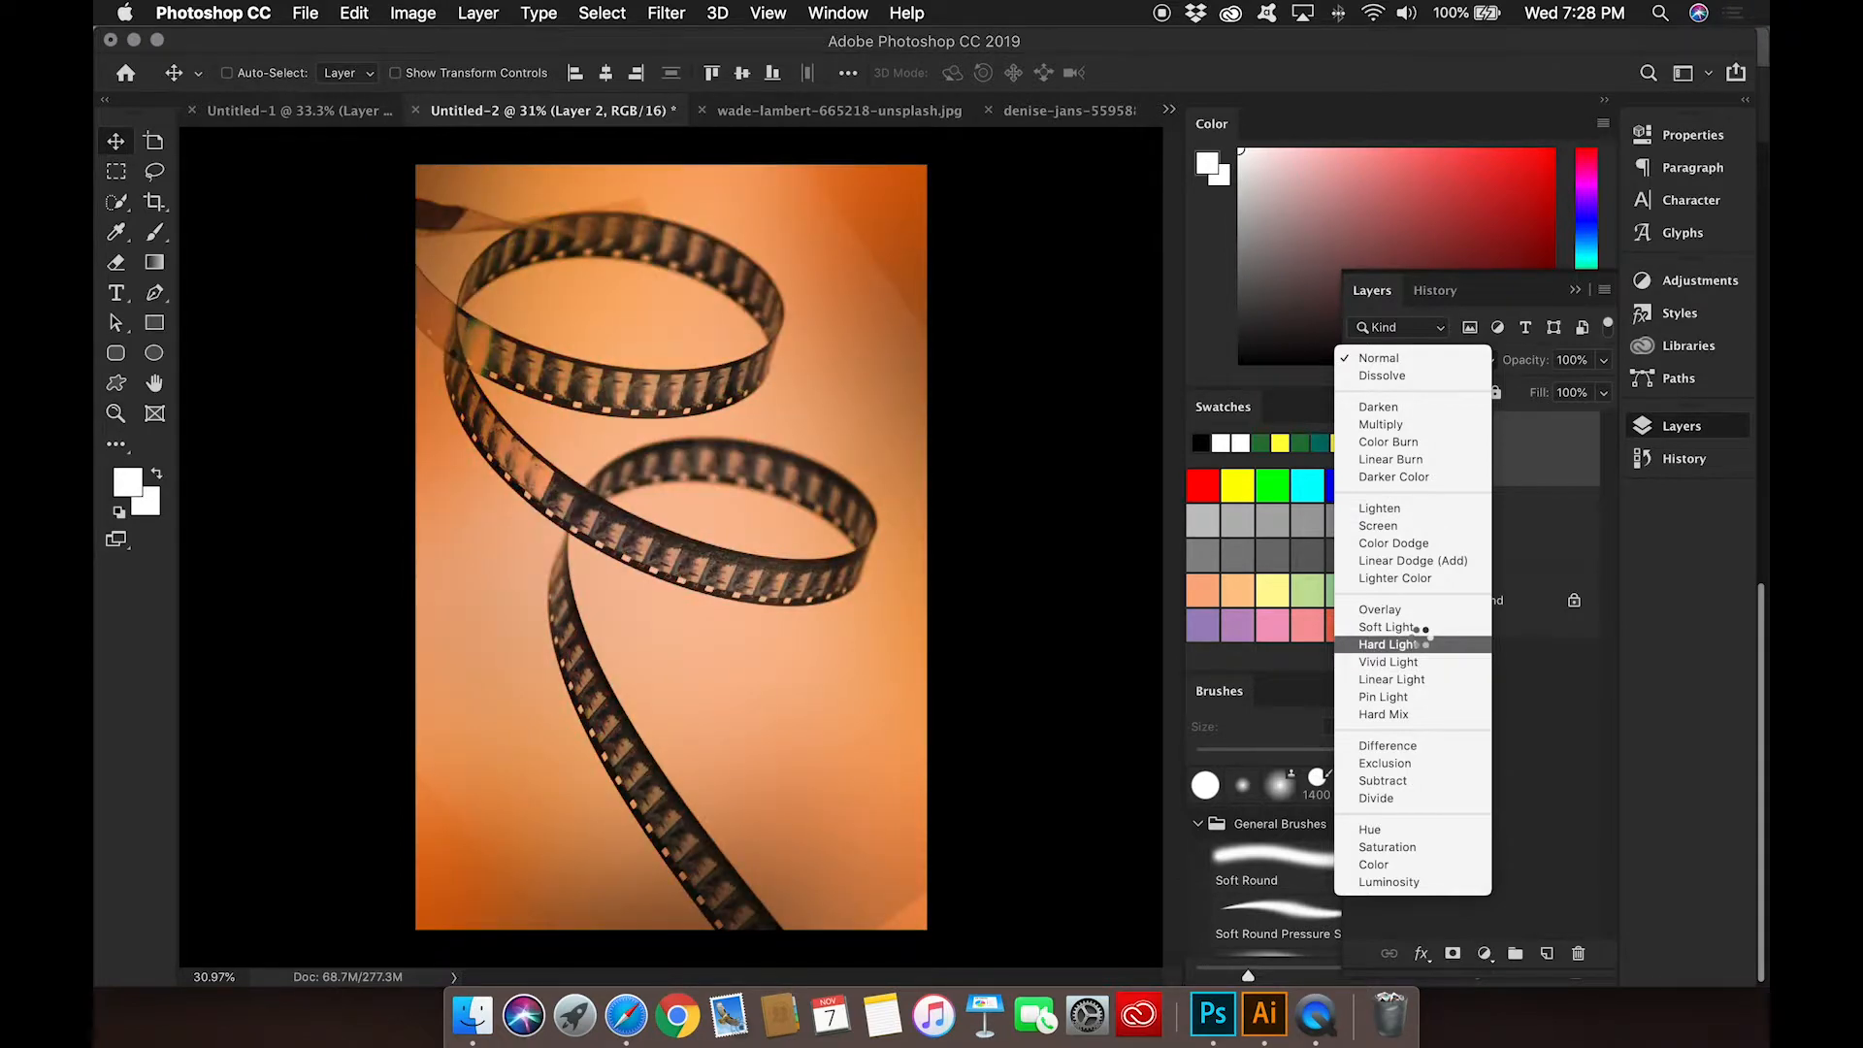
click(1423, 645)
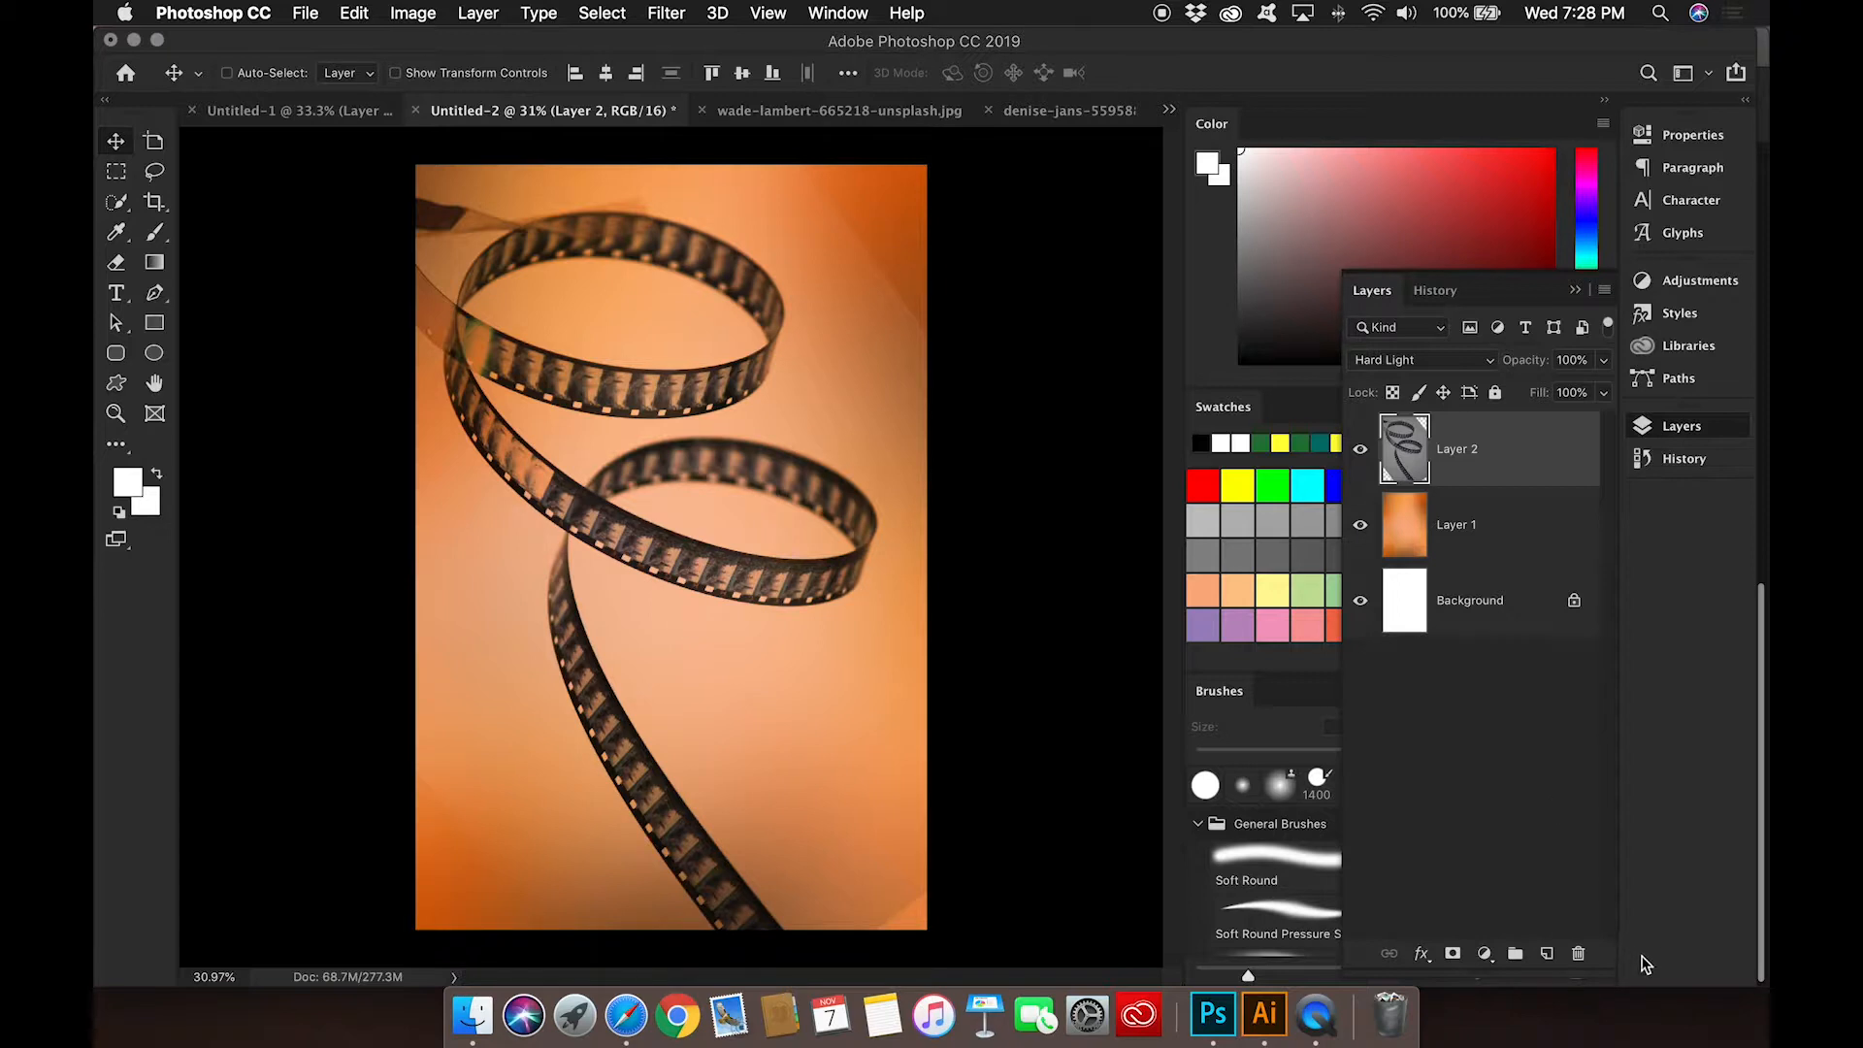
Step: Draw an unfilled rectangle with a green stroke, about 1772 px wide, and move it over the middle of the poster
click(1549, 954)
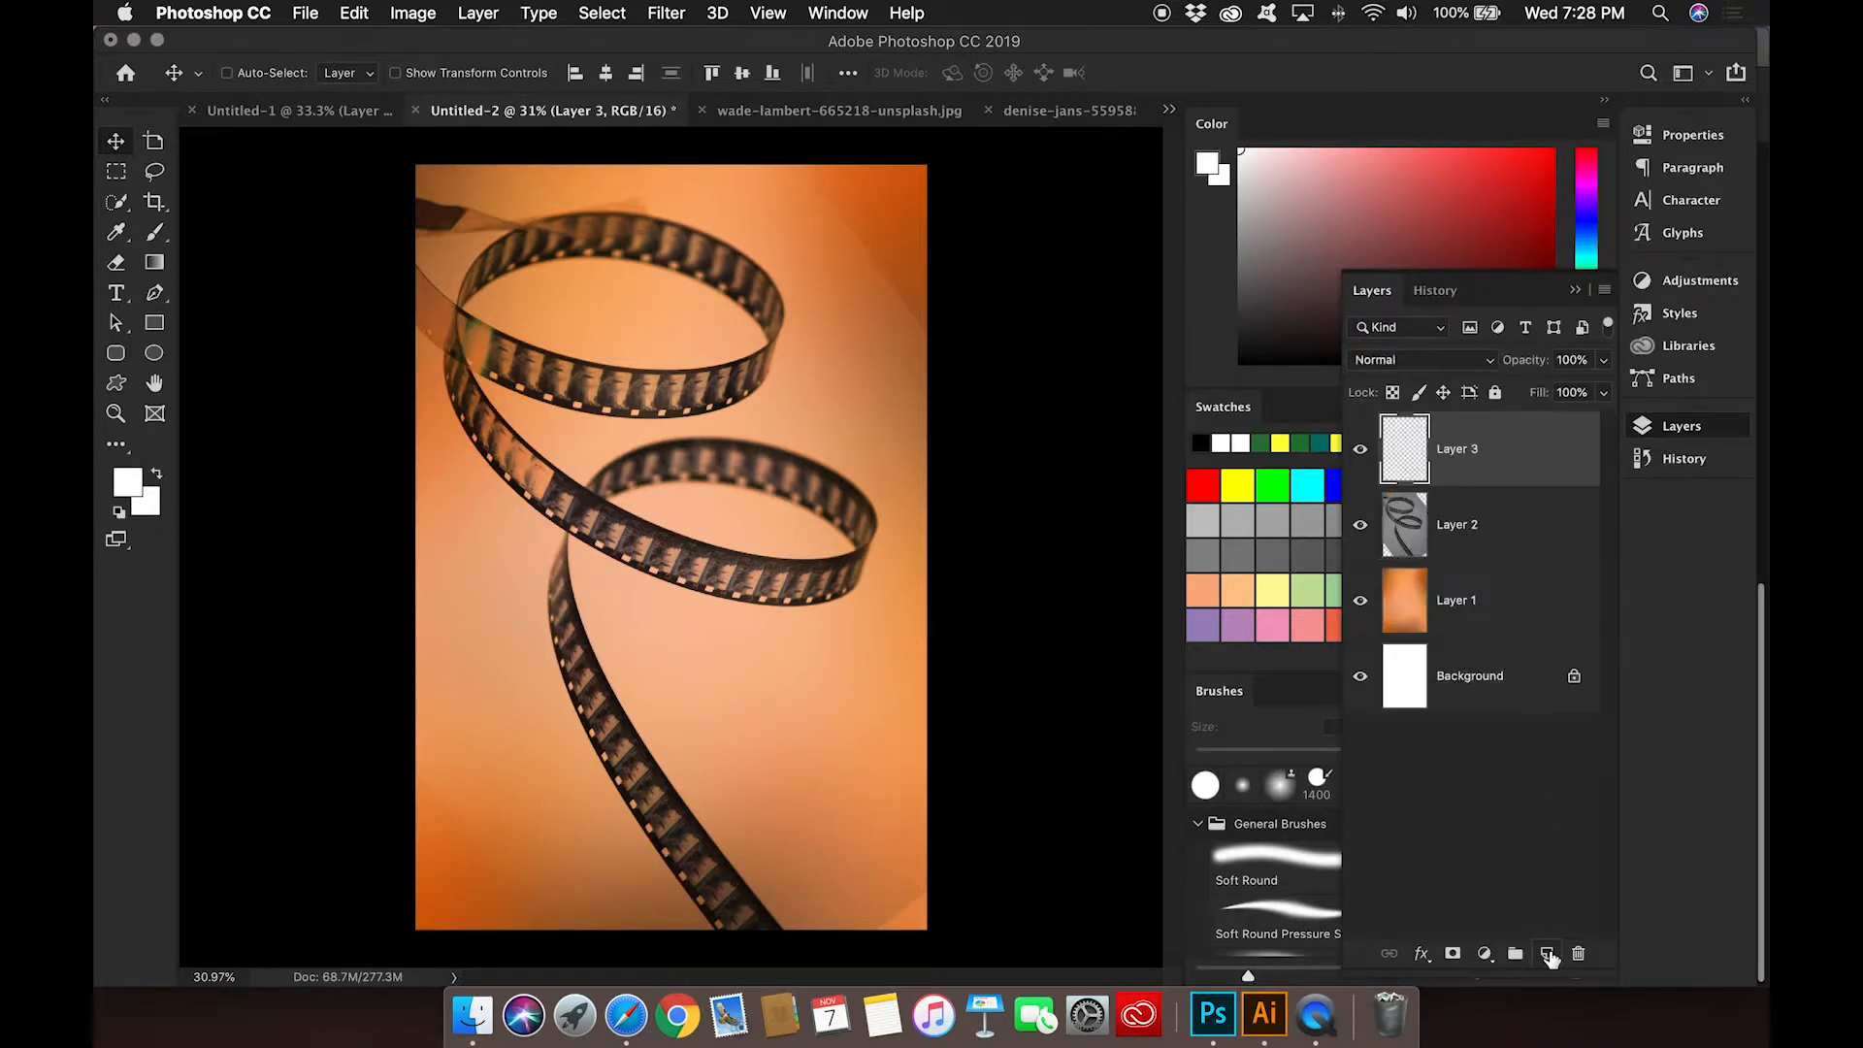
click(159, 330)
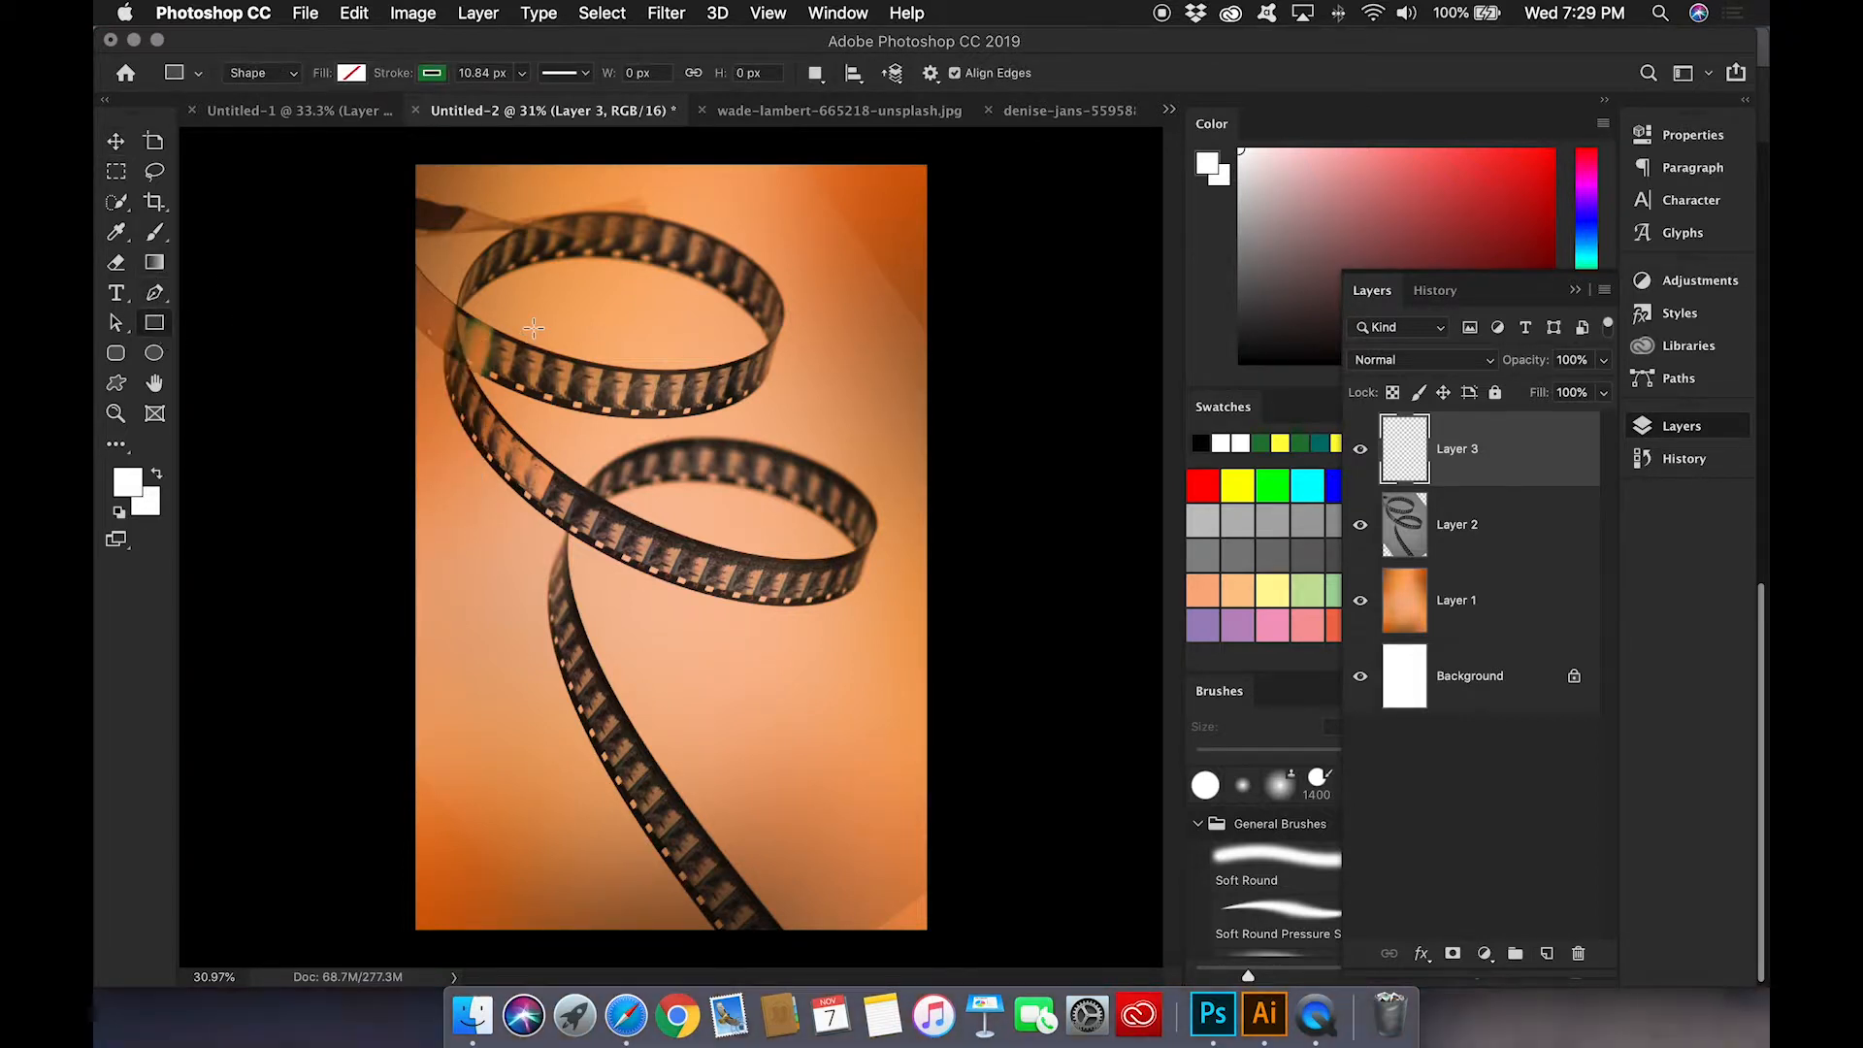
mouse_move(497, 282)
mouse_down()
mouse_move(714, 534)
mouse_move(622, 446)
mouse_move(658, 493)
mouse_up()
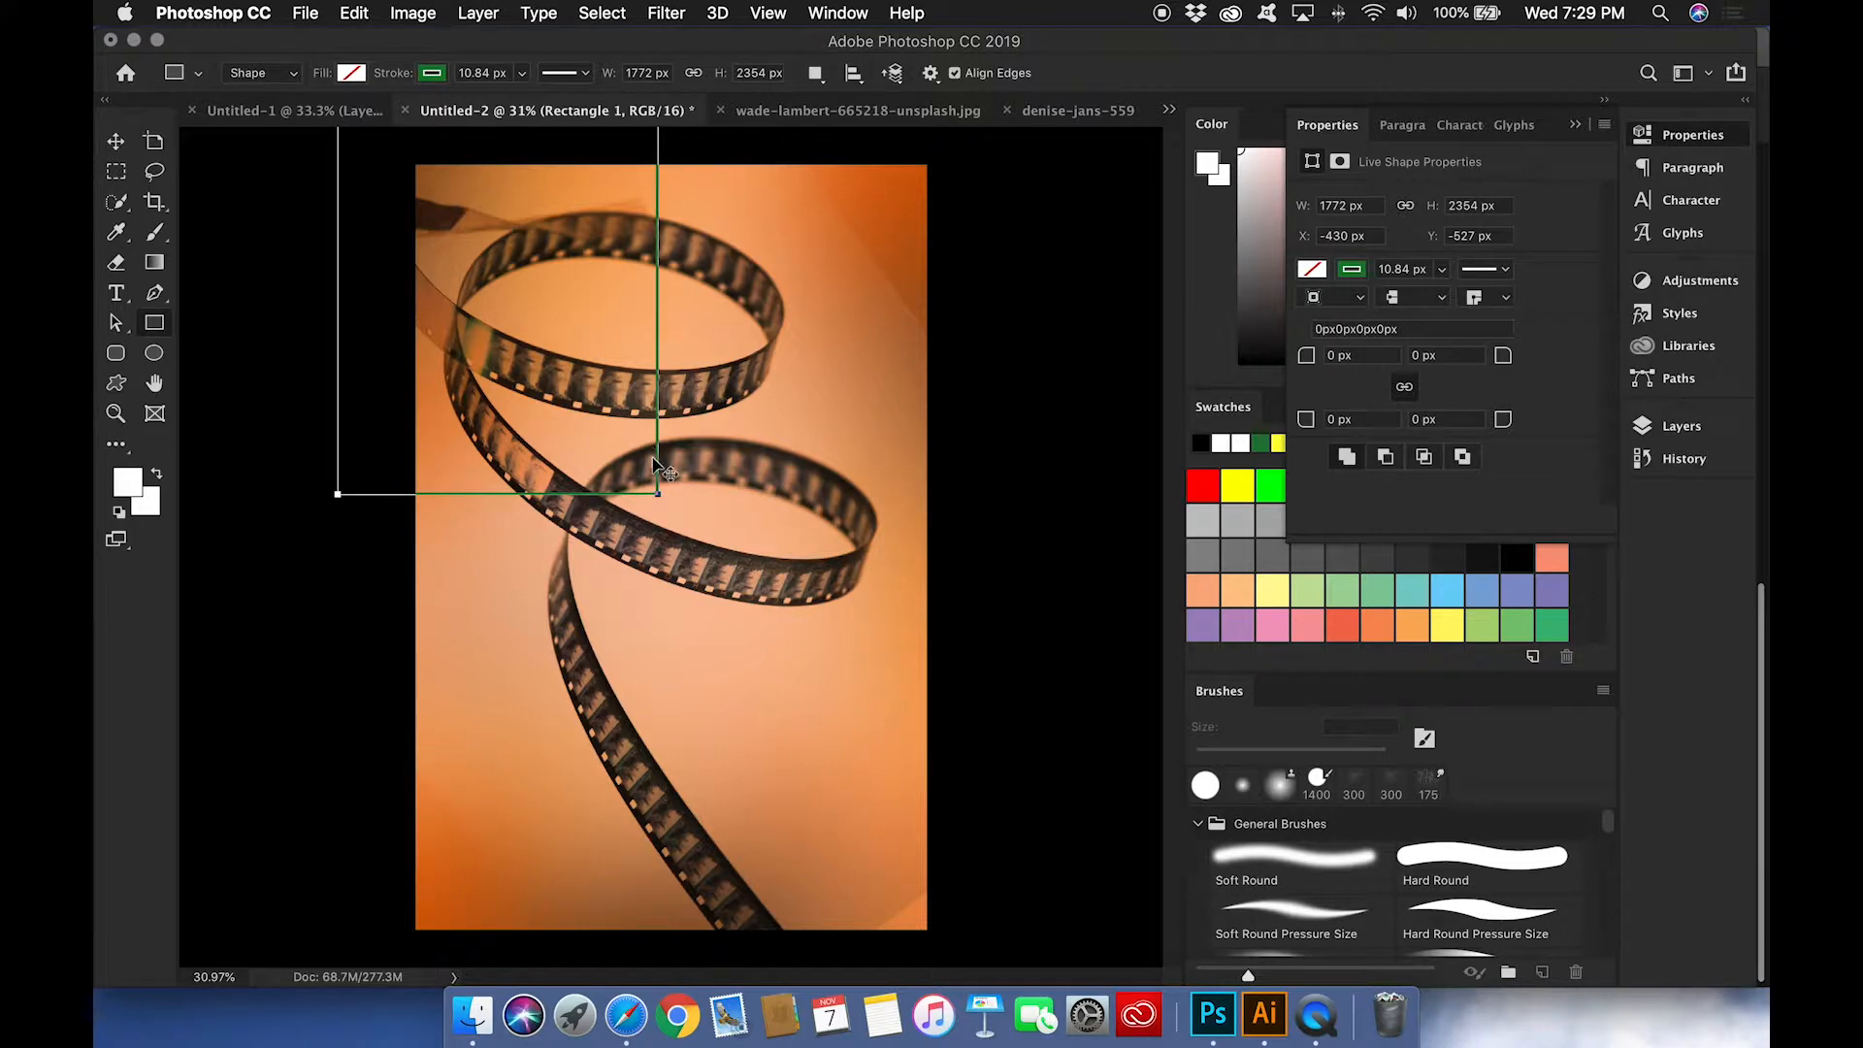
key(v)
drag(654, 460, 823, 716)
Step: Enlarge the green rectangle to about 2411 x 3122 px and set its stroke width to about 55 px
key(super+t)
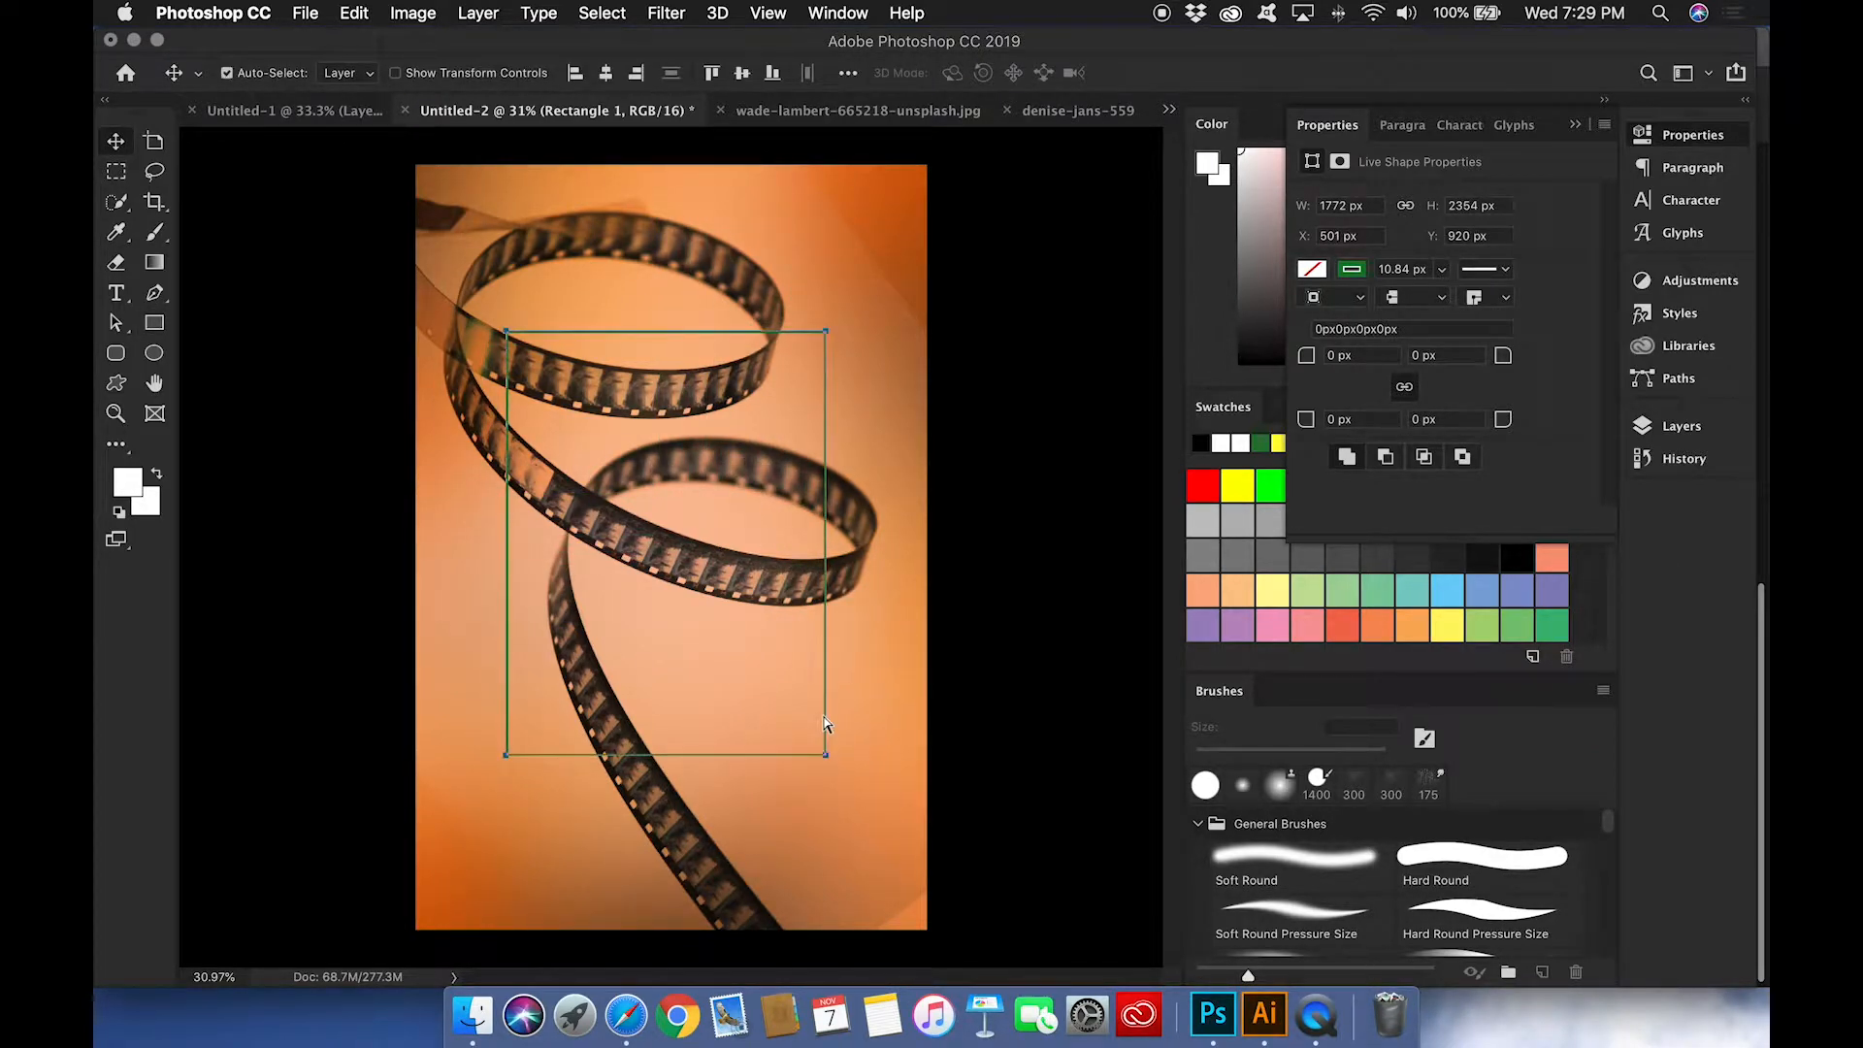
drag(828, 755, 886, 825)
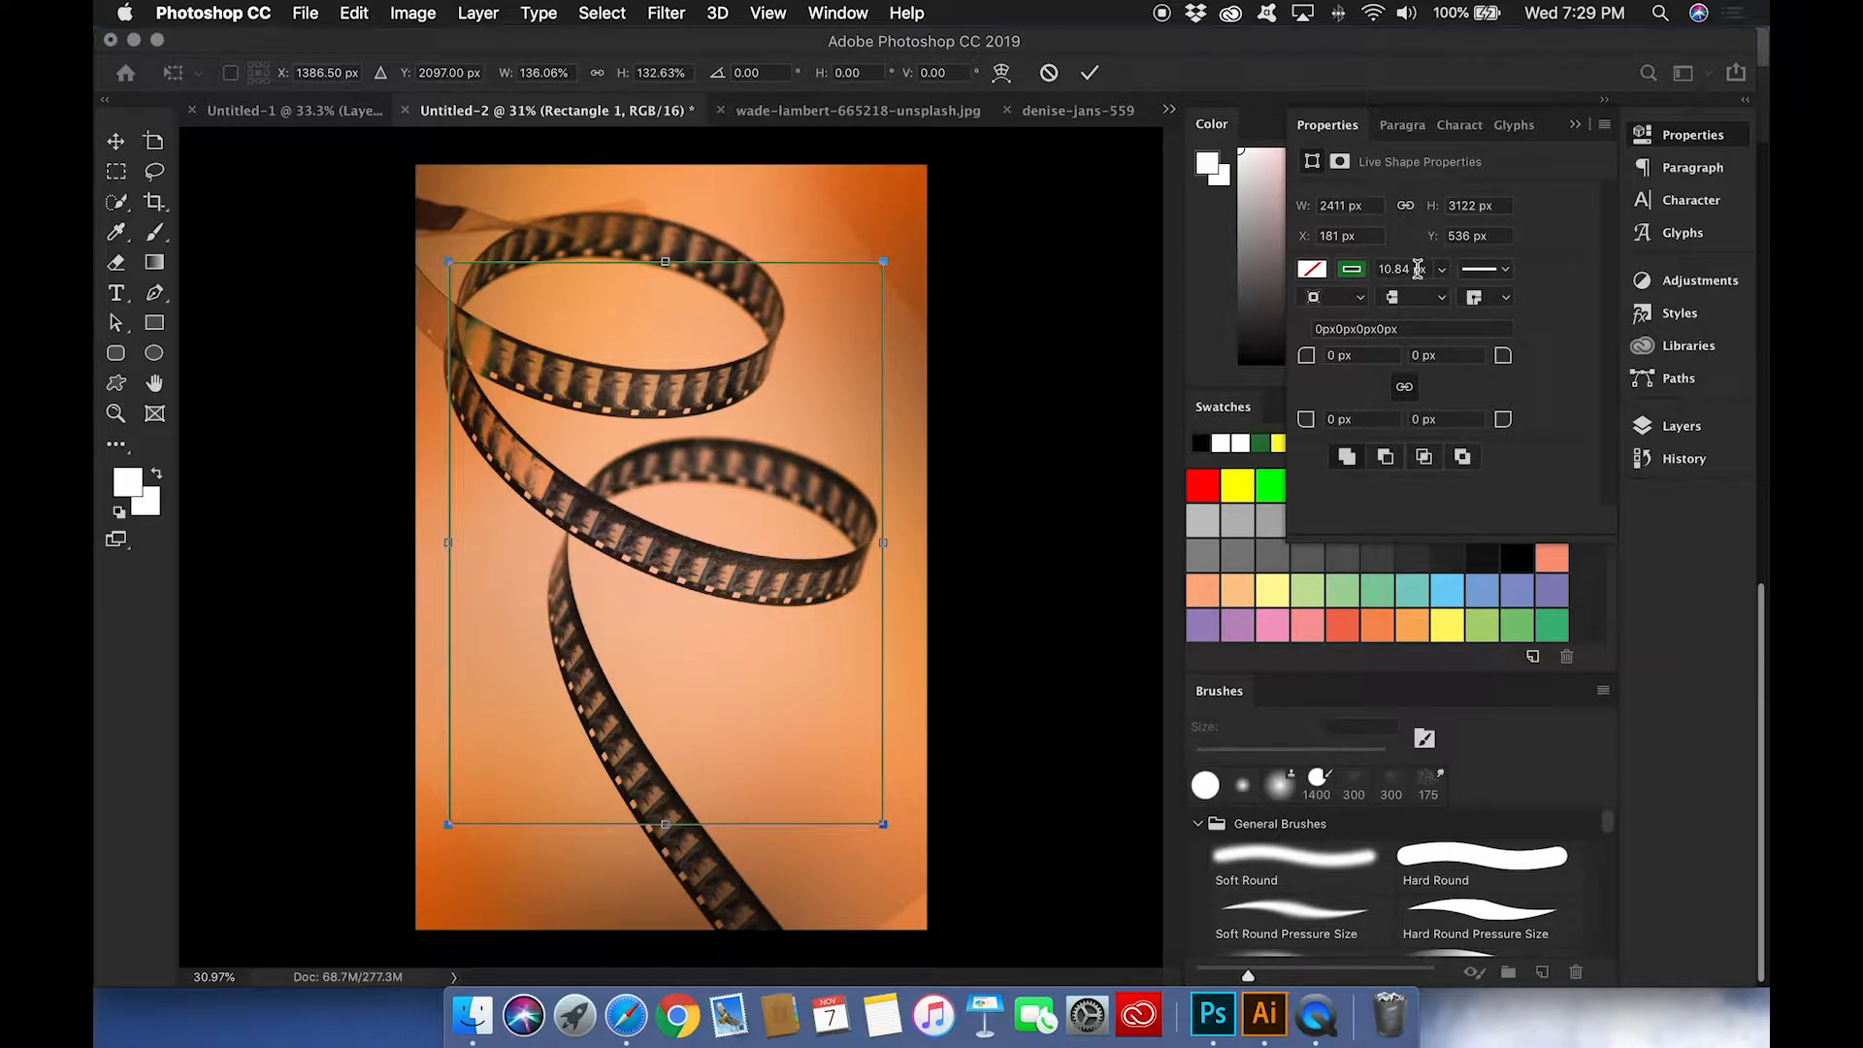
key(Return)
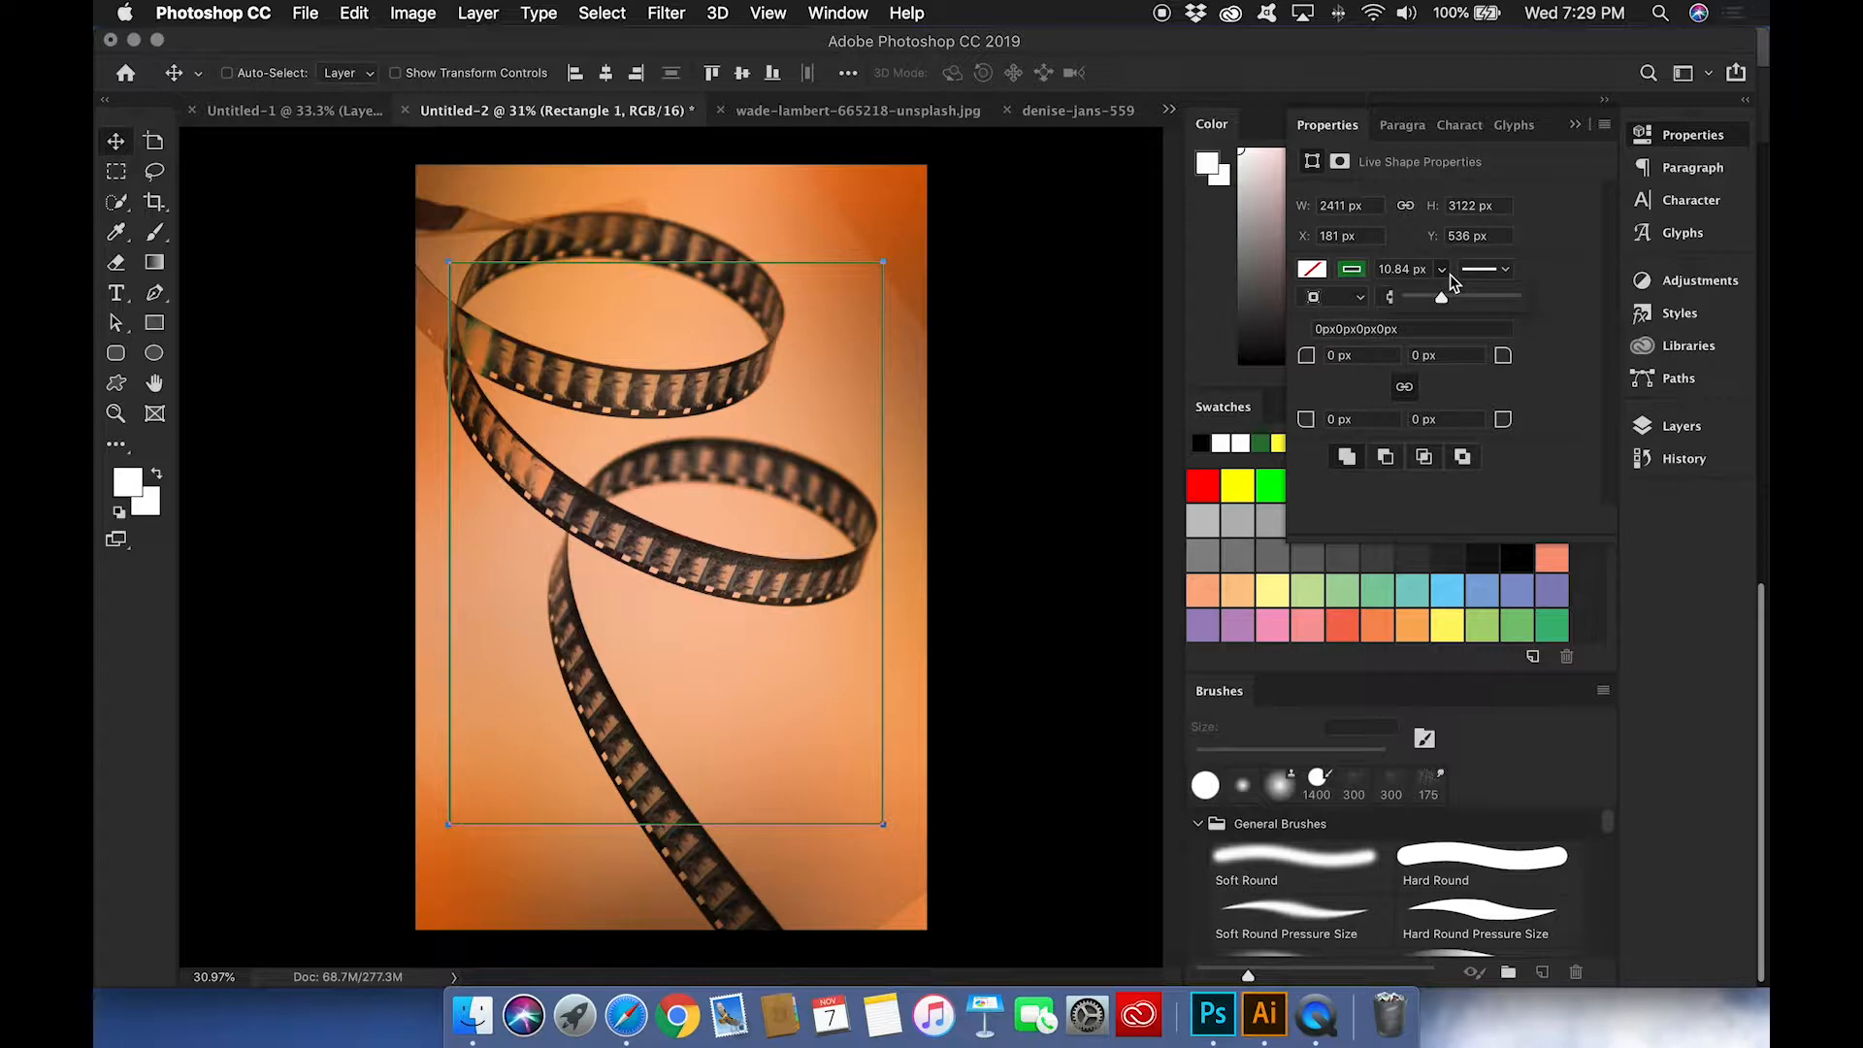
drag(1444, 303, 1493, 300)
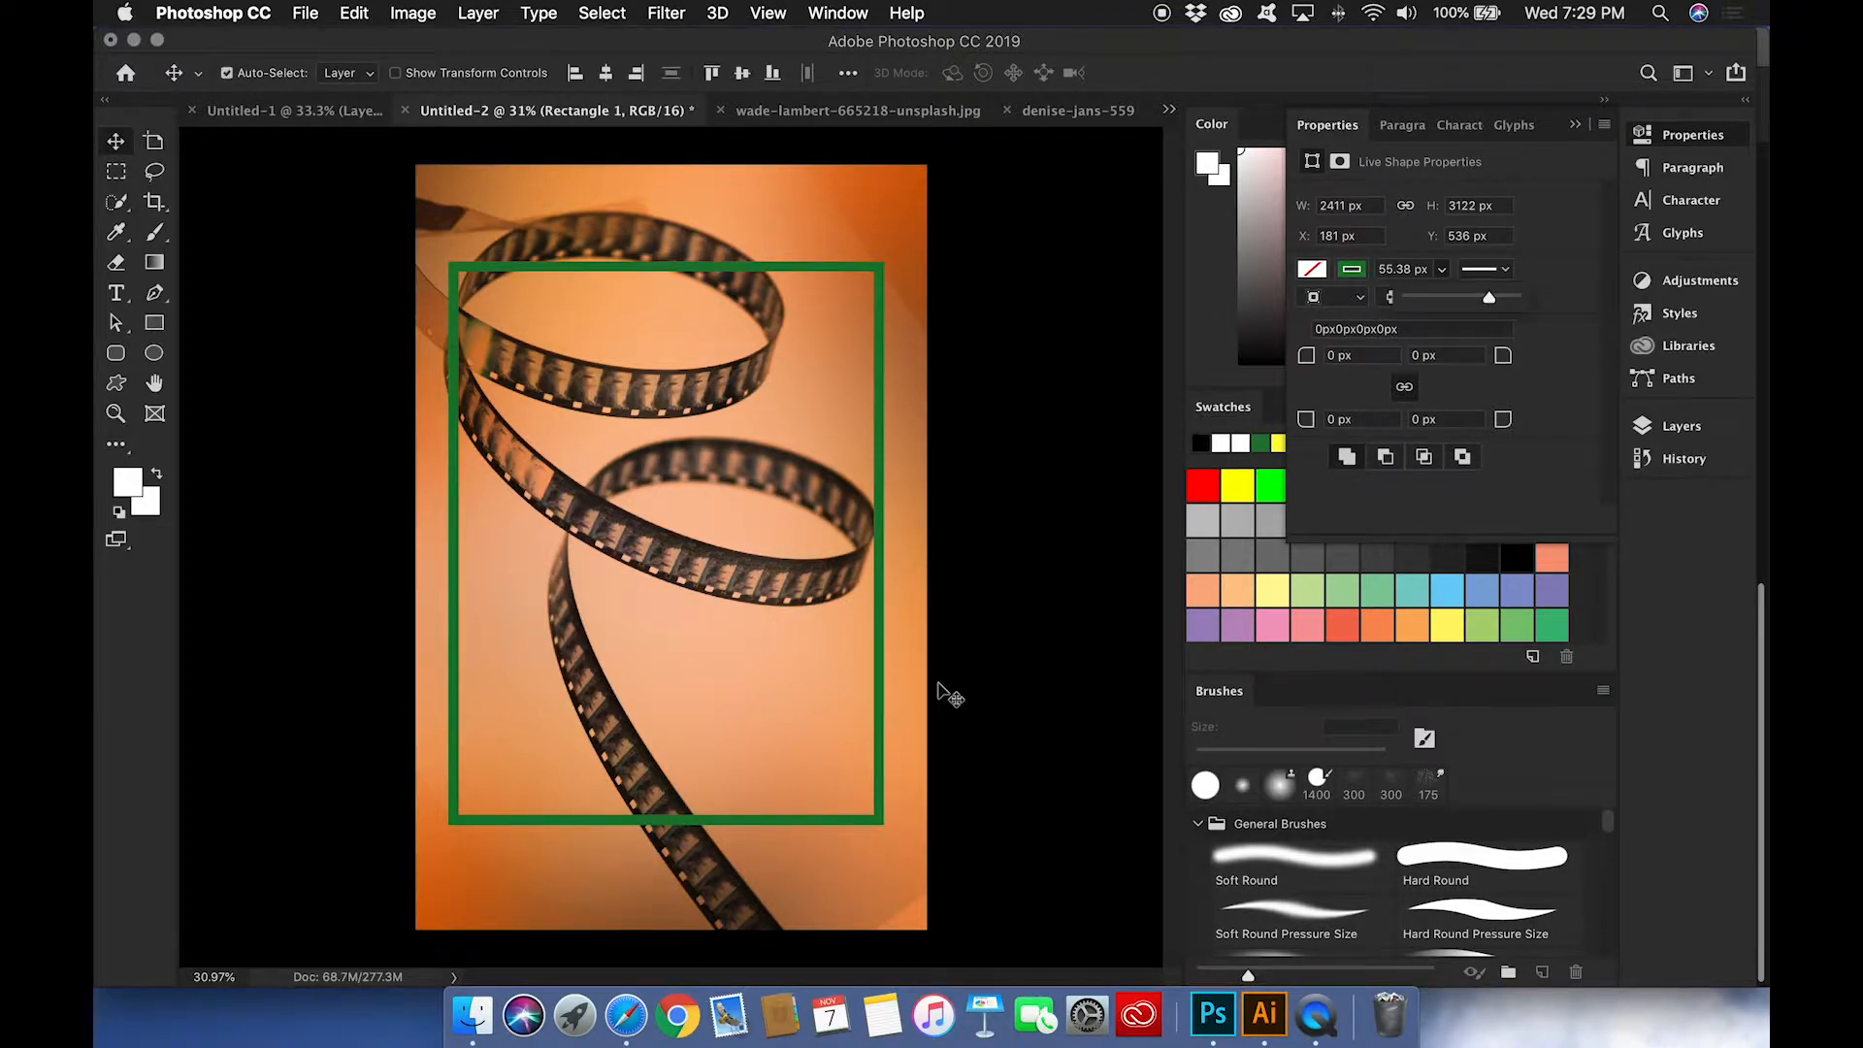
Step: Scale the green frame to about 91% width and 94% height and center it on the canvas
key(super+t)
drag(877, 821, 862, 808)
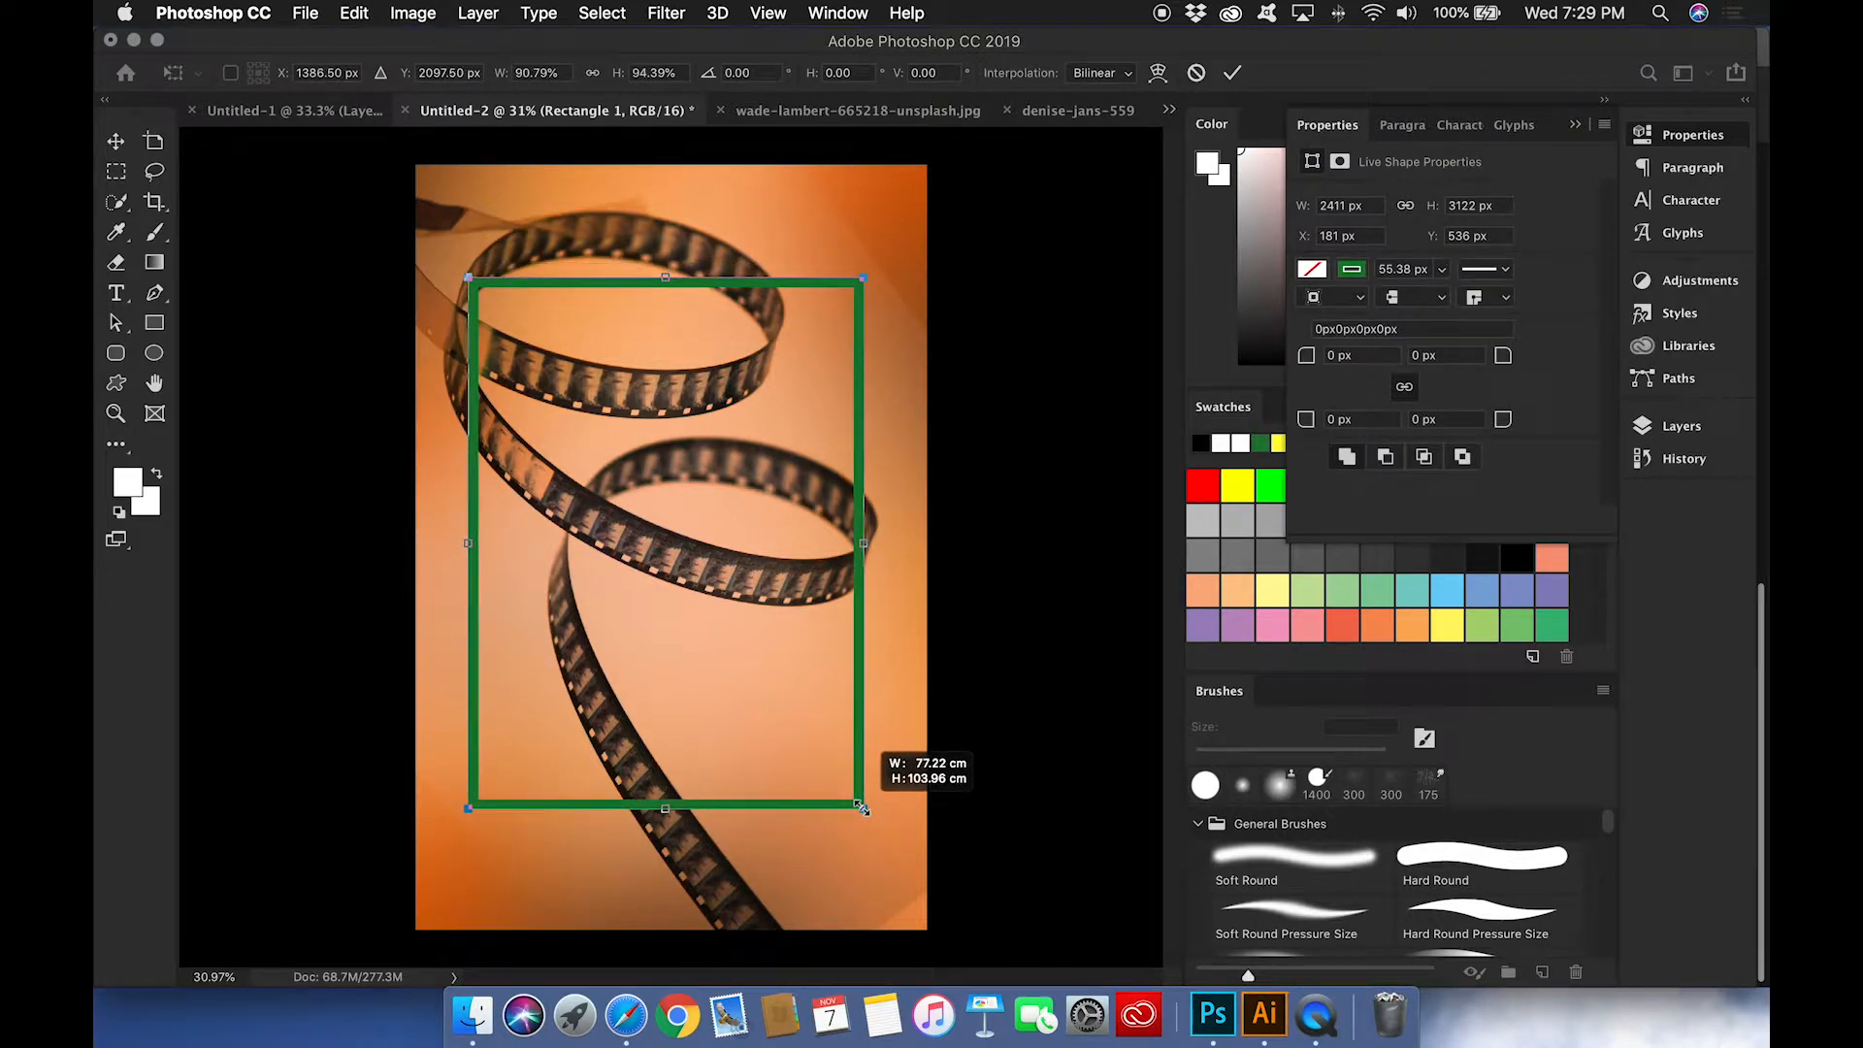
click(1578, 126)
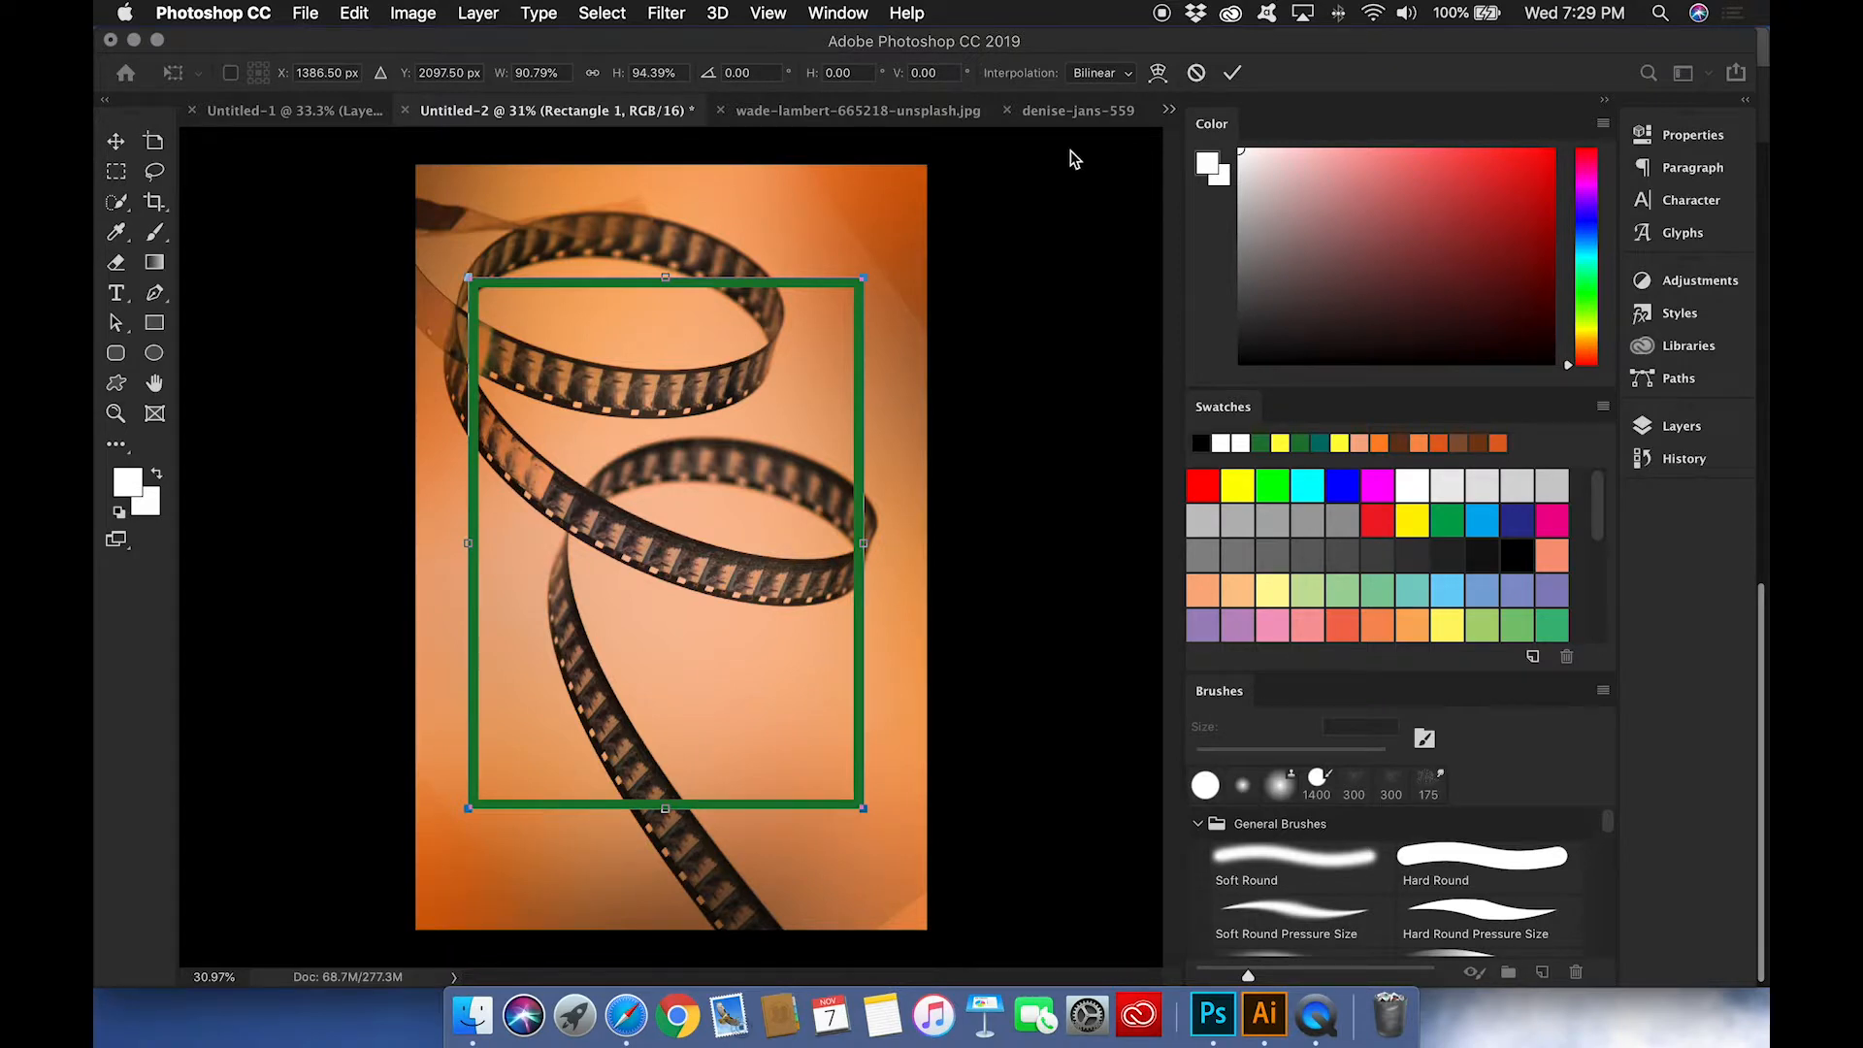
key(Return)
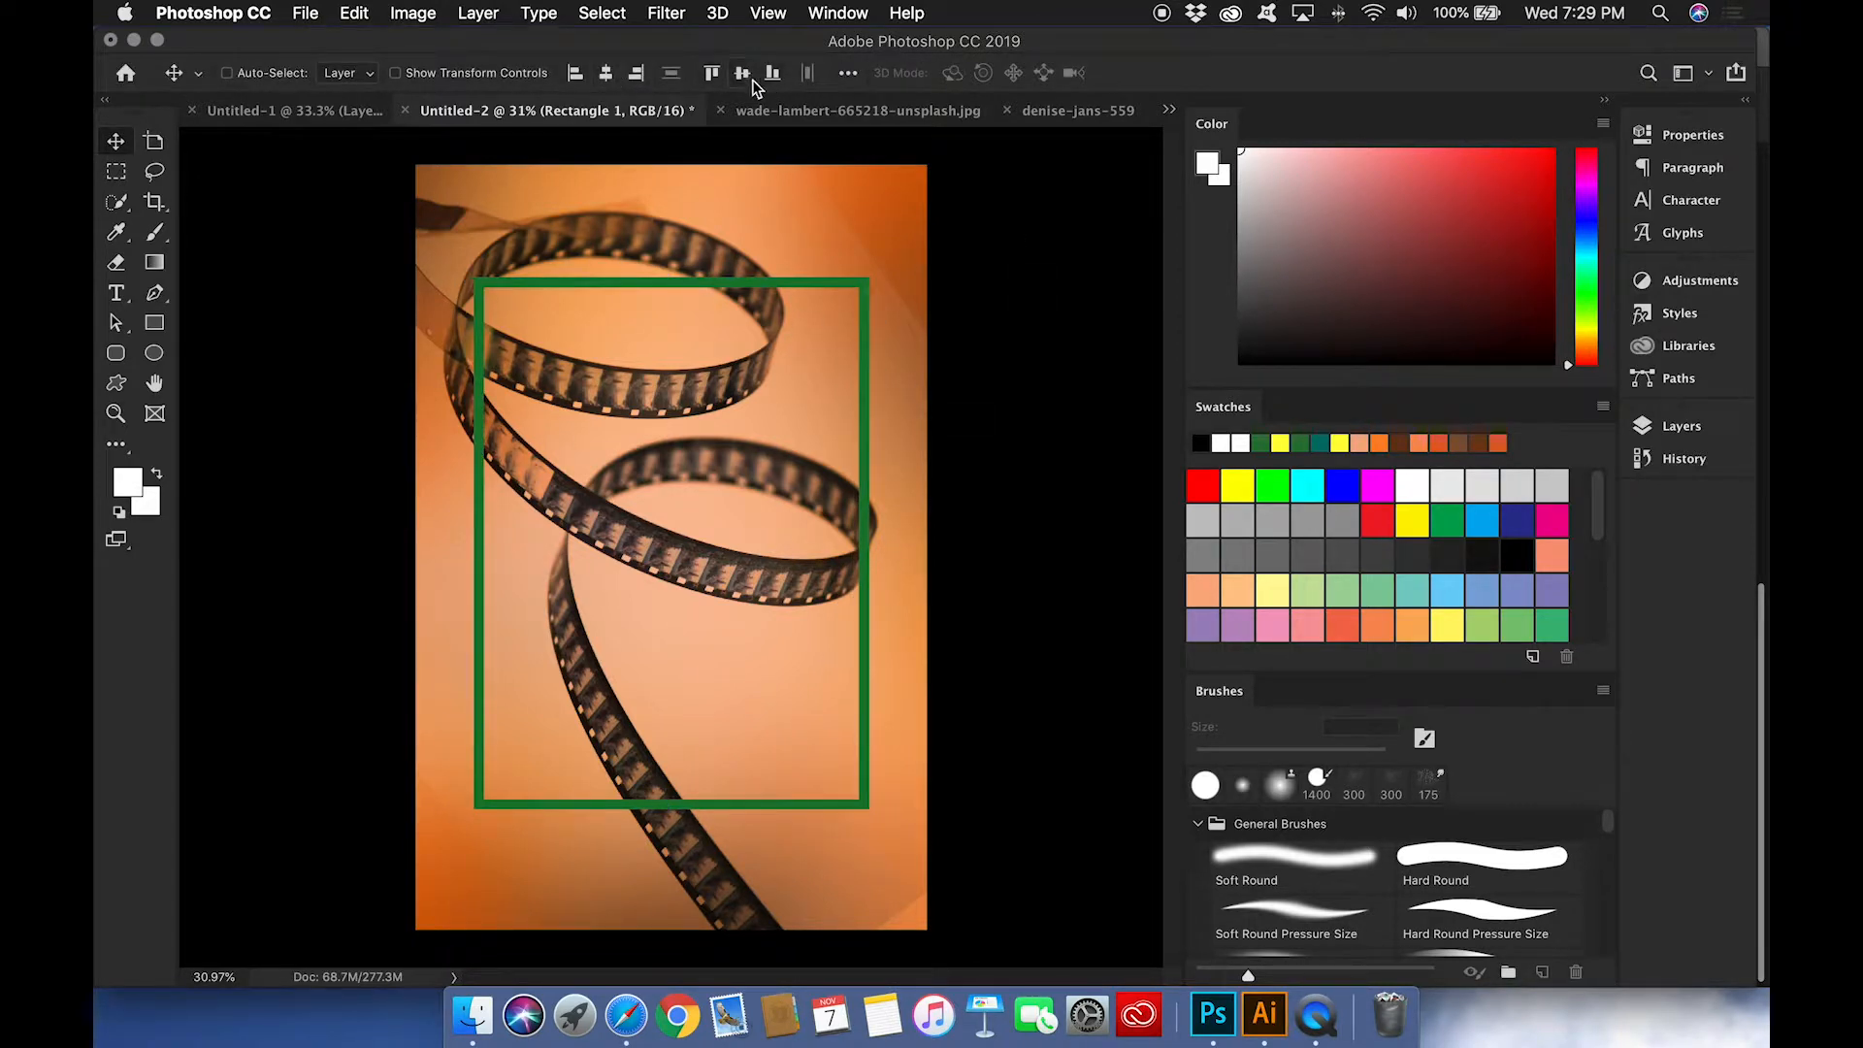
click(753, 79)
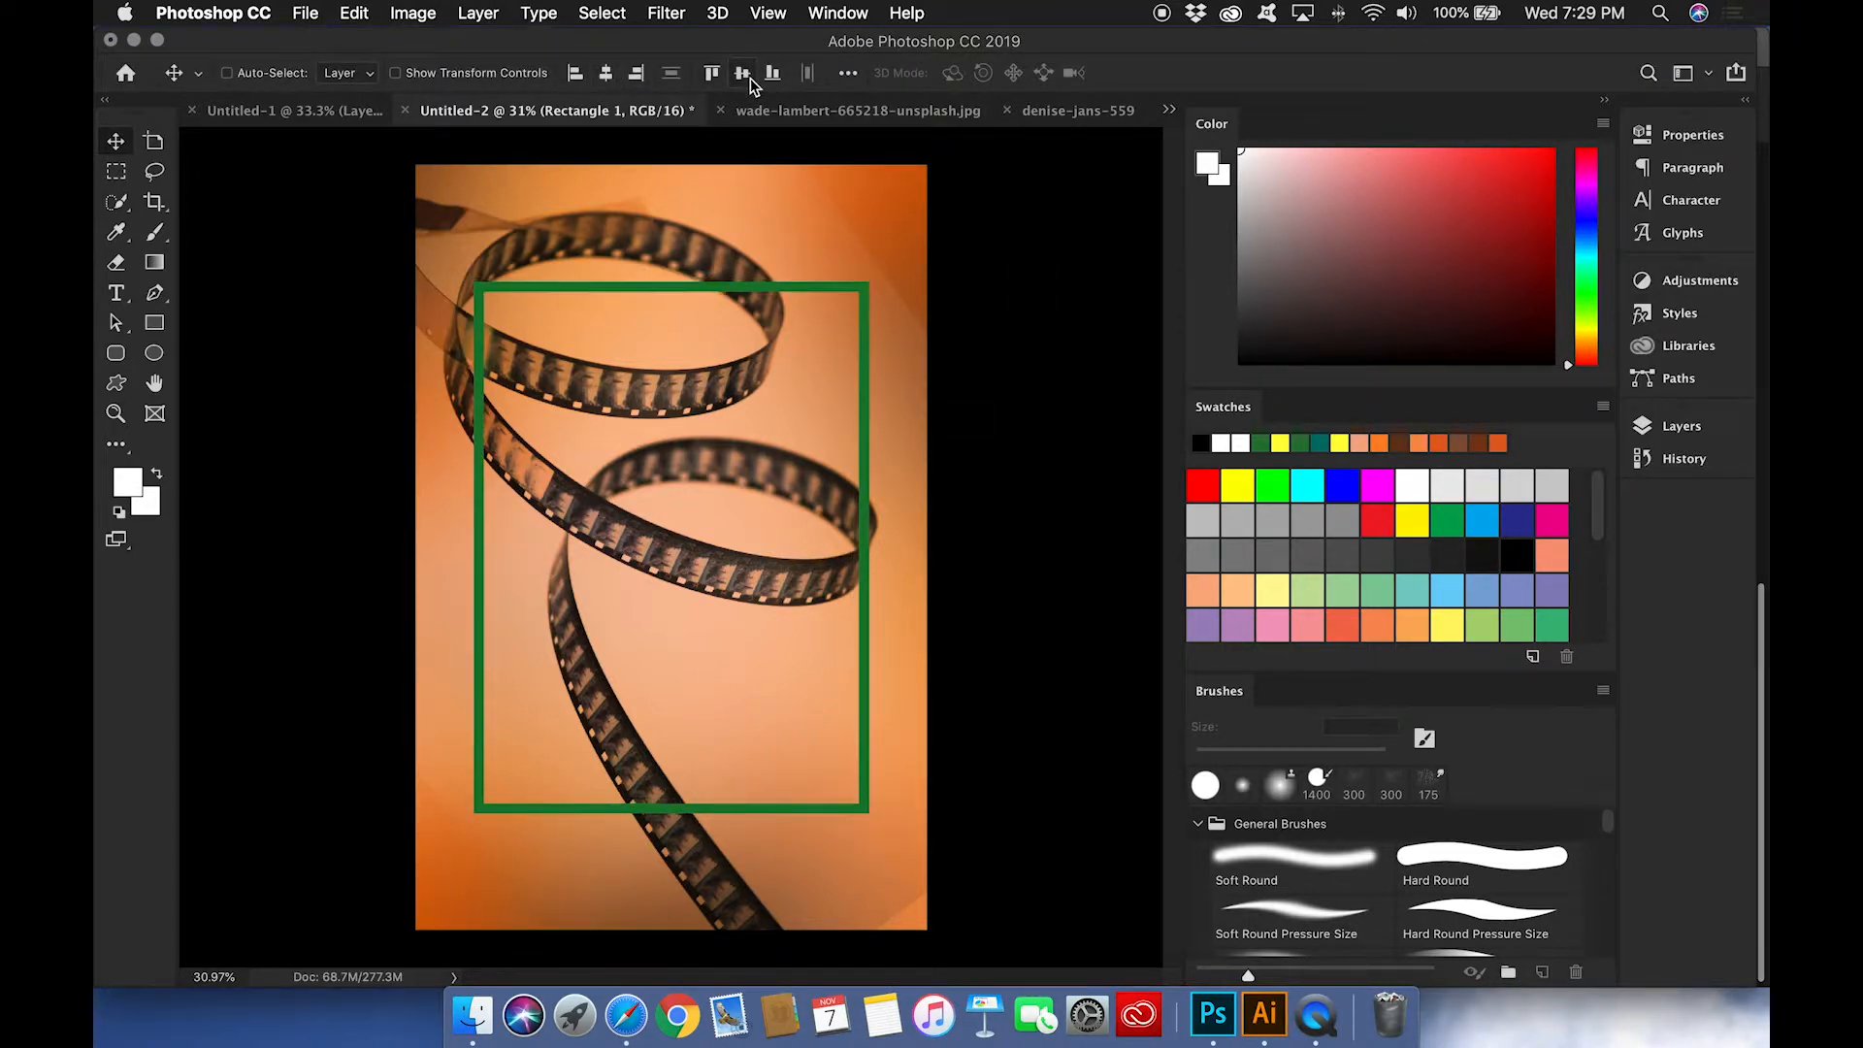
Step: Select the skull in the gear-shift photo with a 250 px Quick Selection brush and bring it into Untitled-2
click(894, 126)
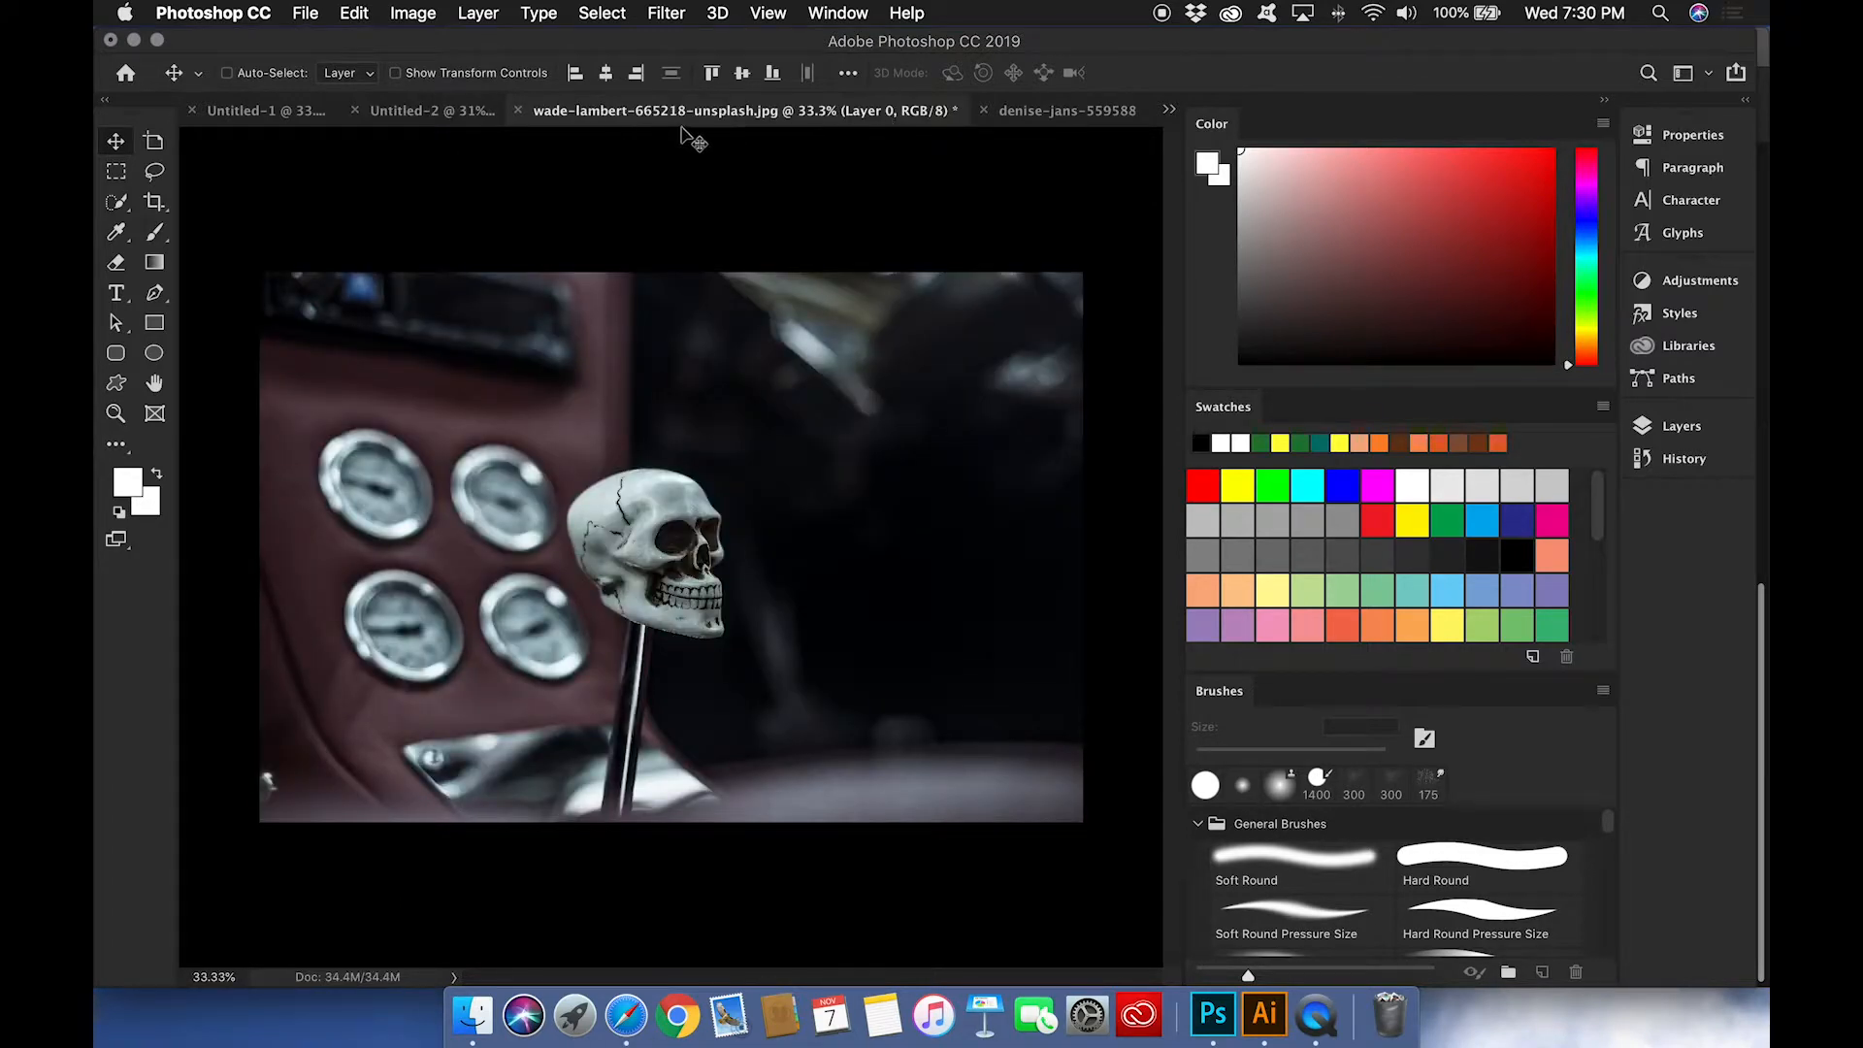
key(w)
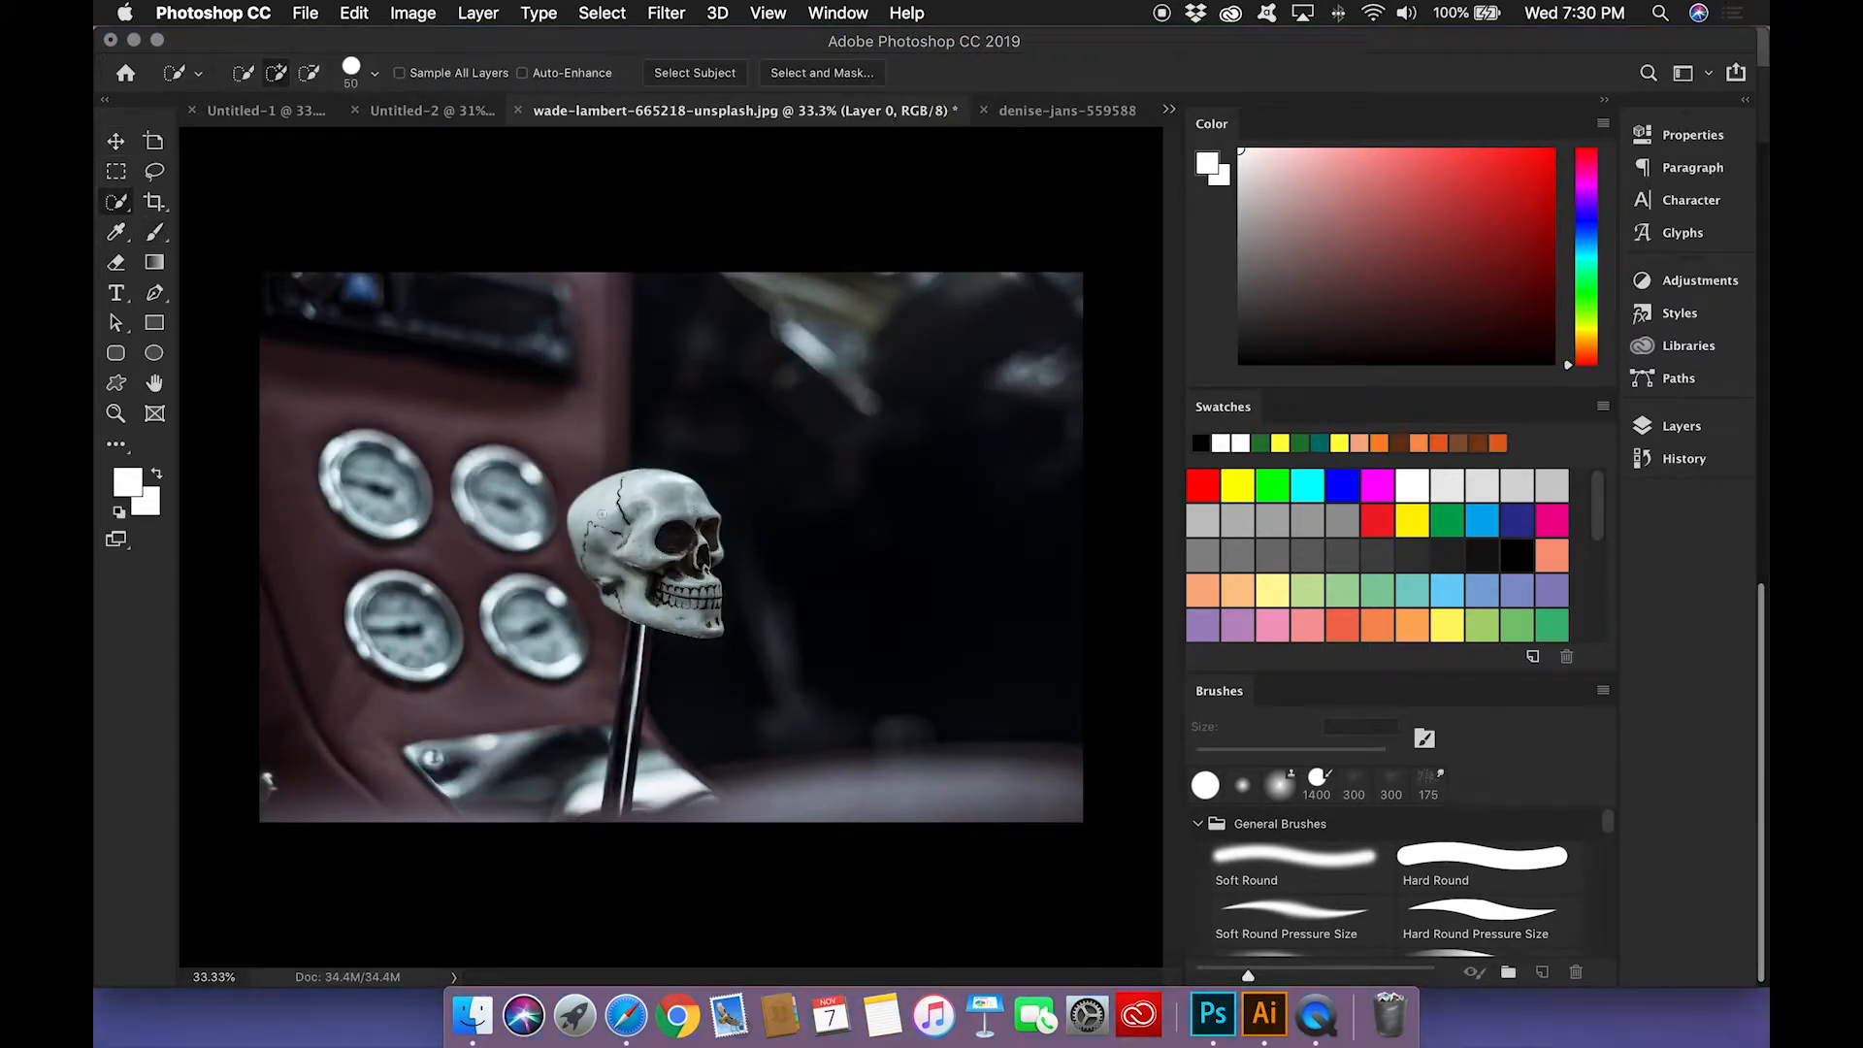
key(bracketright)
key(bracketright)
drag(604, 516, 652, 509)
drag(654, 582, 677, 602)
click(423, 111)
drag(422, 111, 685, 532)
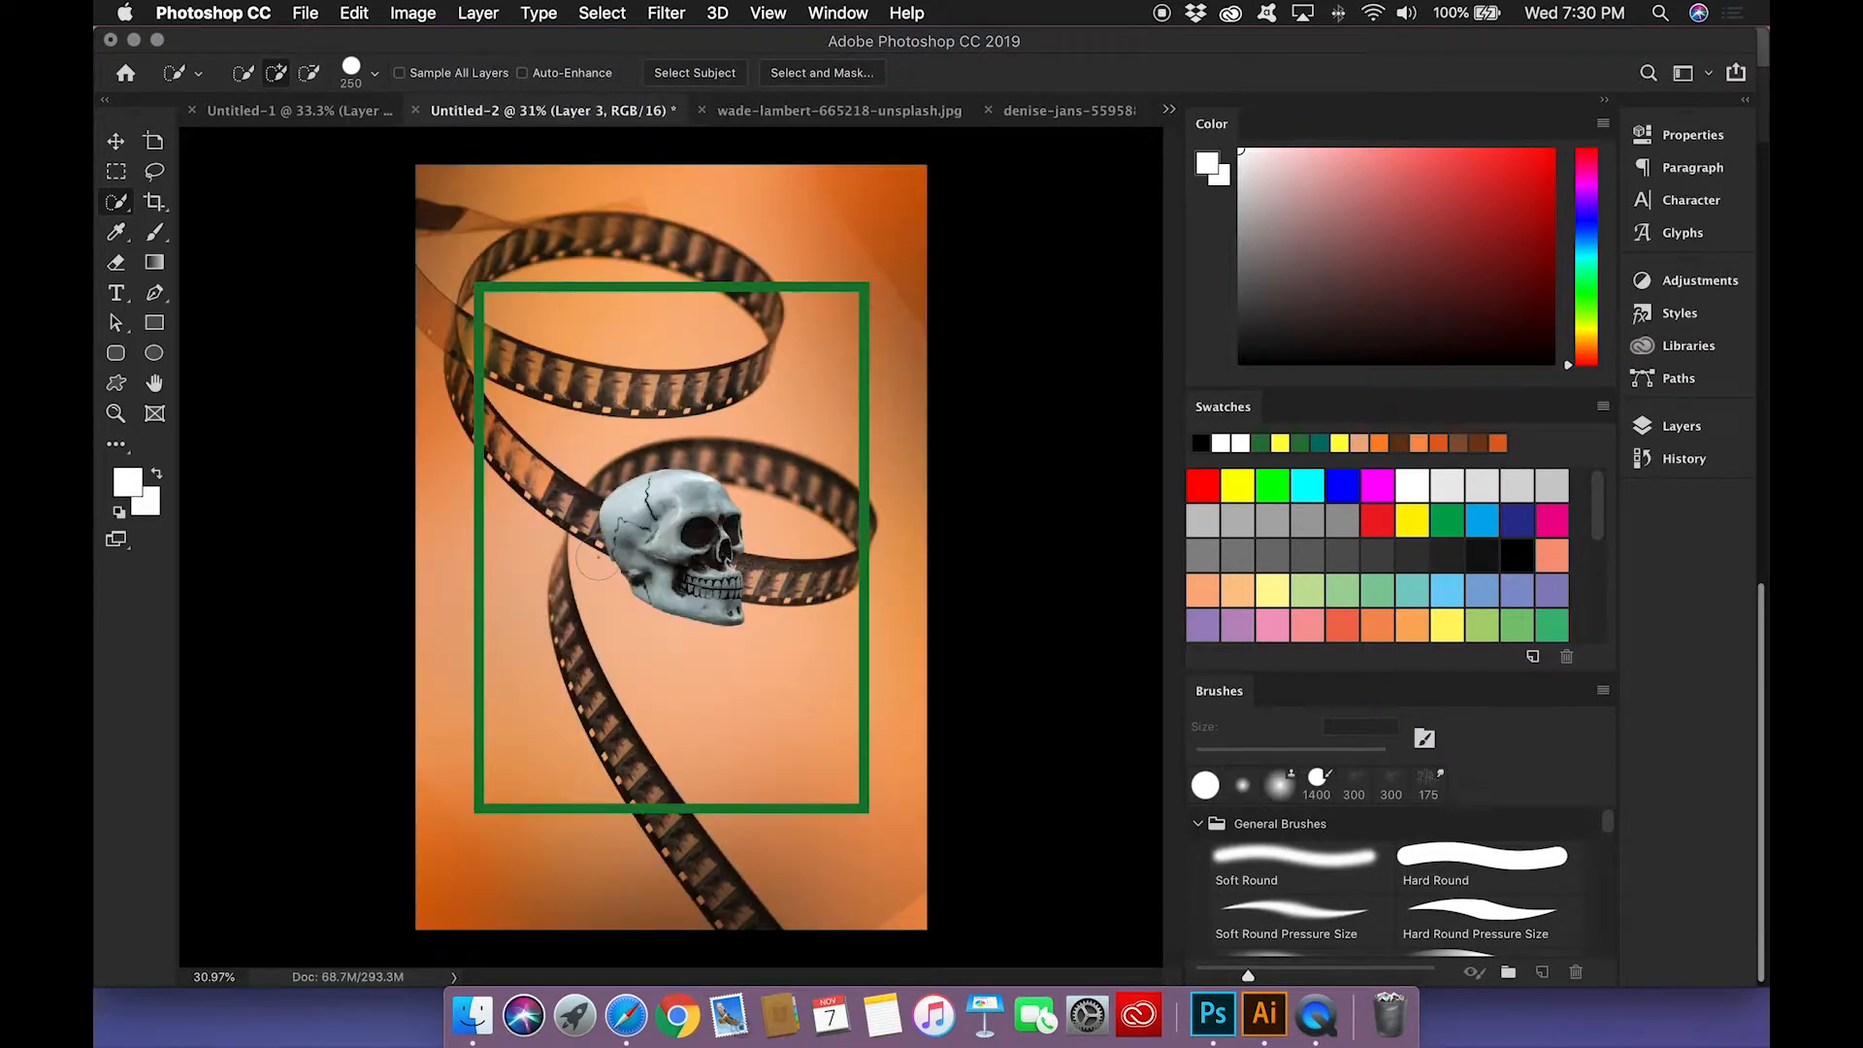
Step: Enlarge the skull to roughly double its size and position it in the middle of the green frame
key(ctrl+t)
drag(751, 470, 832, 387)
mouse_move(690, 538)
mouse_down()
mouse_move(692, 566)
mouse_move(690, 542)
mouse_up()
key(Return)
key(super+t)
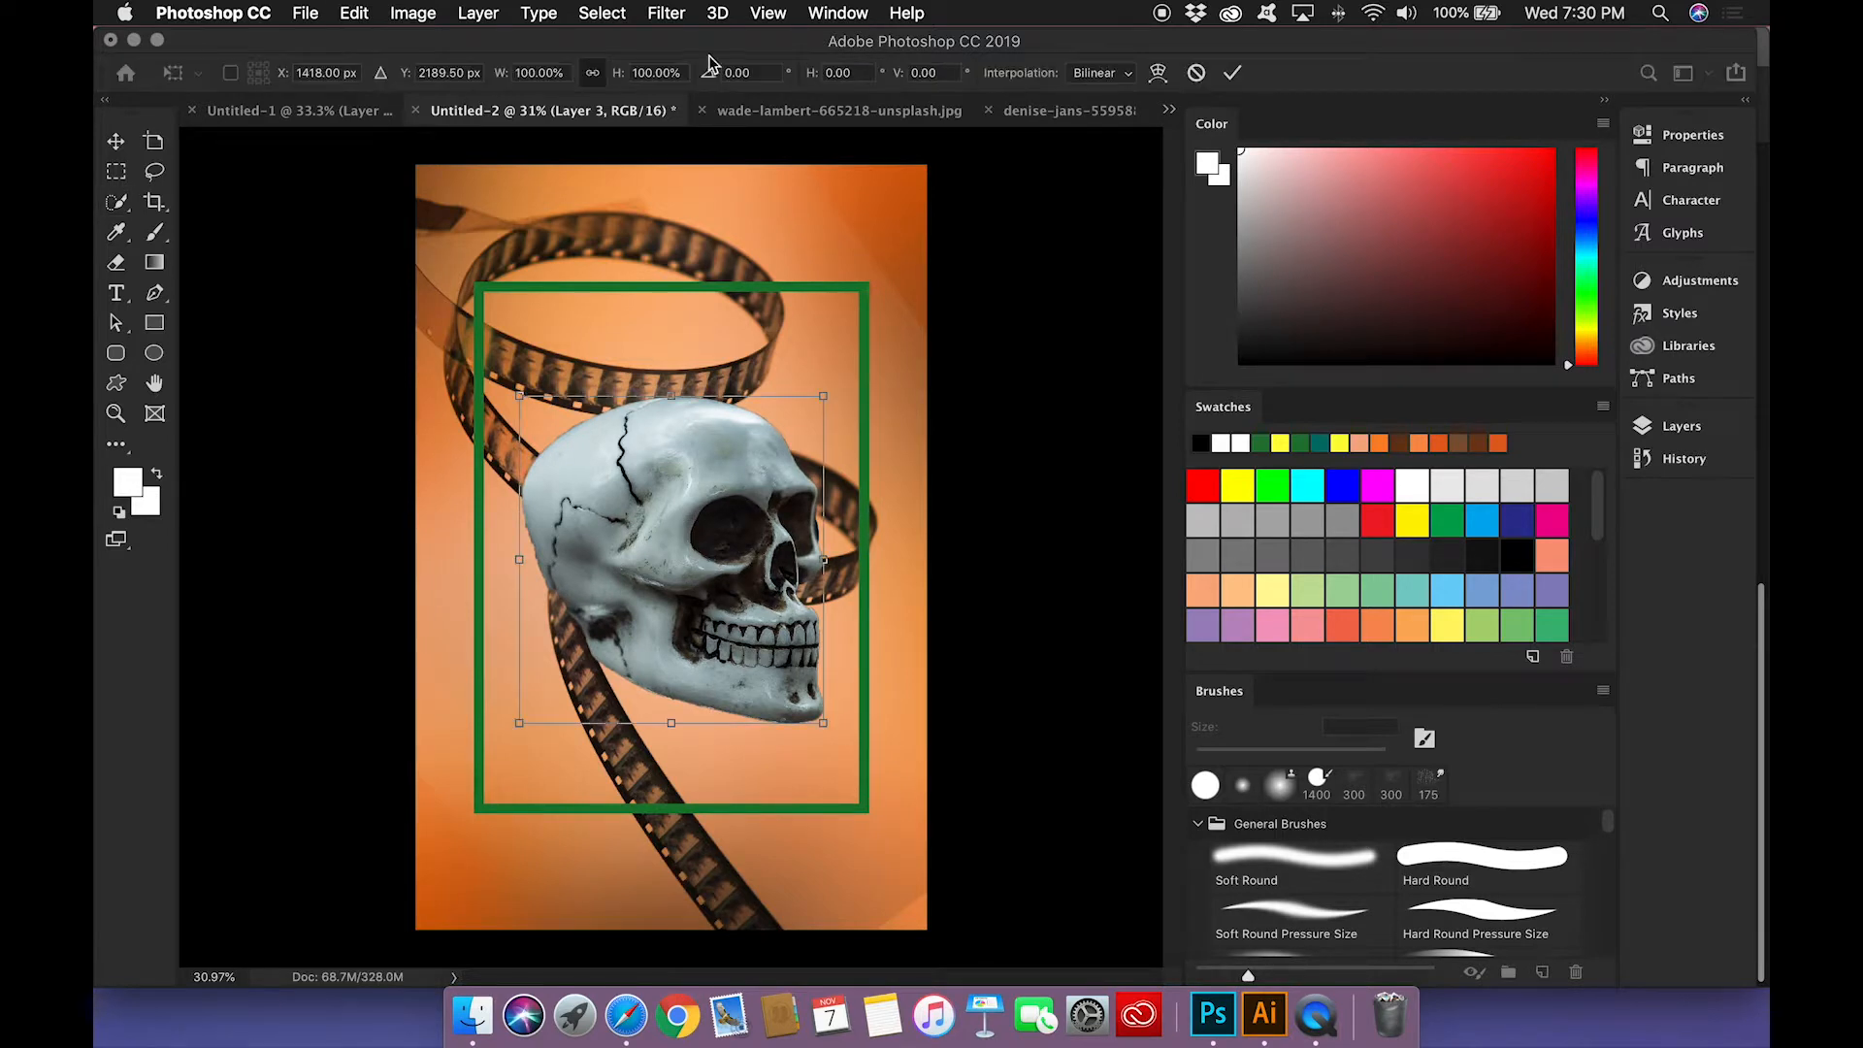
key(Return)
Step: Add a Hue/Saturation adjustment layer above the skull layer and turn on Colorize
click(1682, 426)
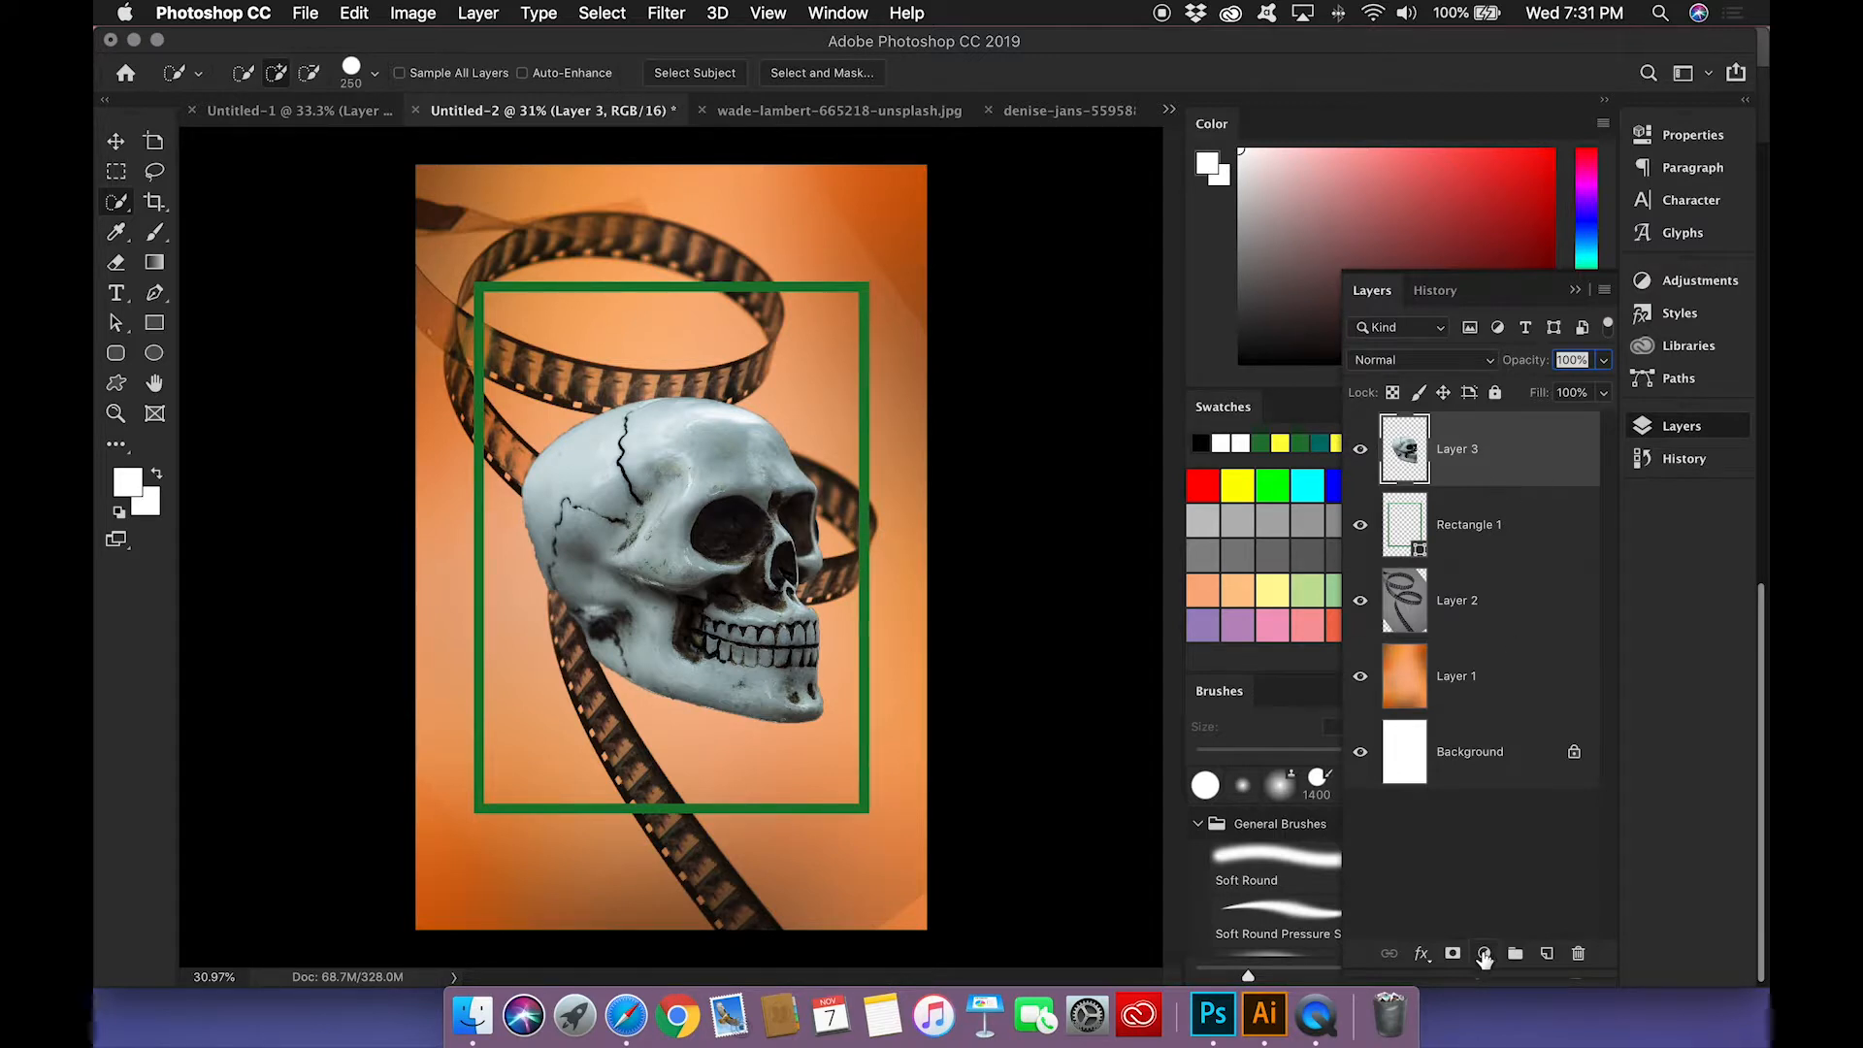
click(1484, 954)
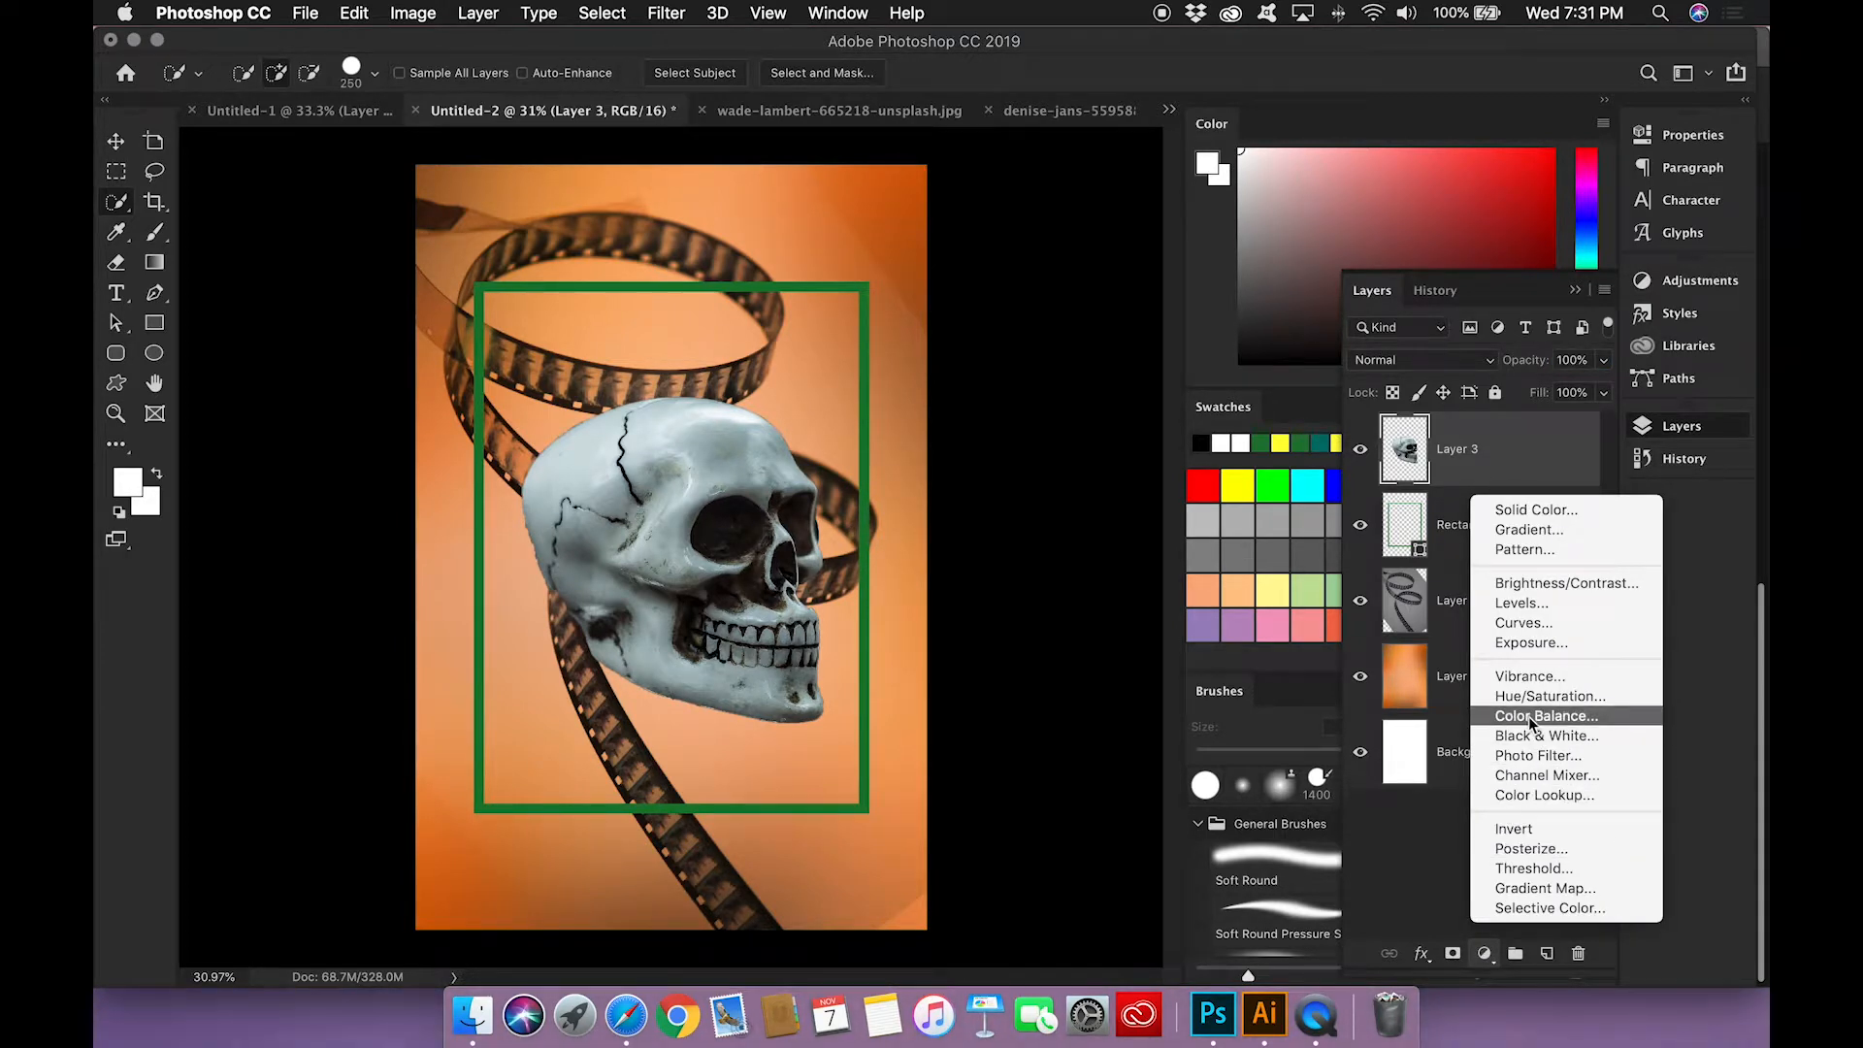
key(Escape)
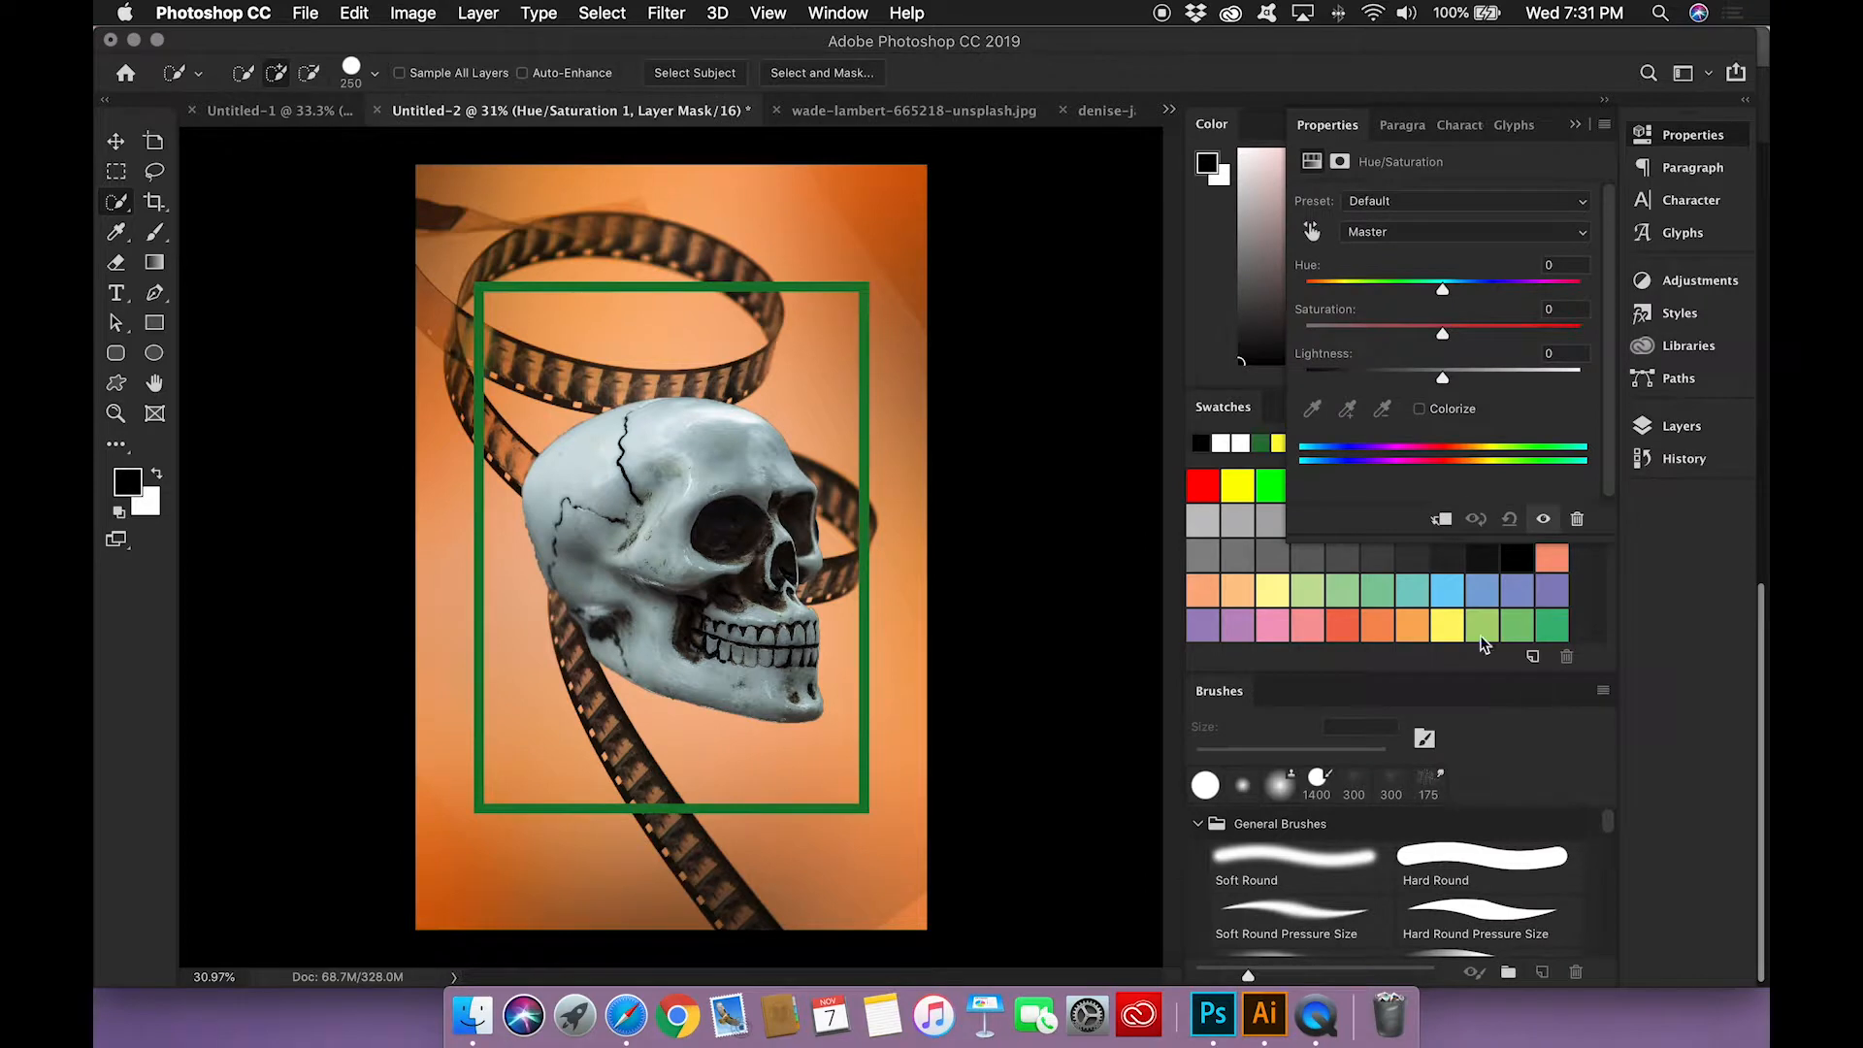
click(1421, 410)
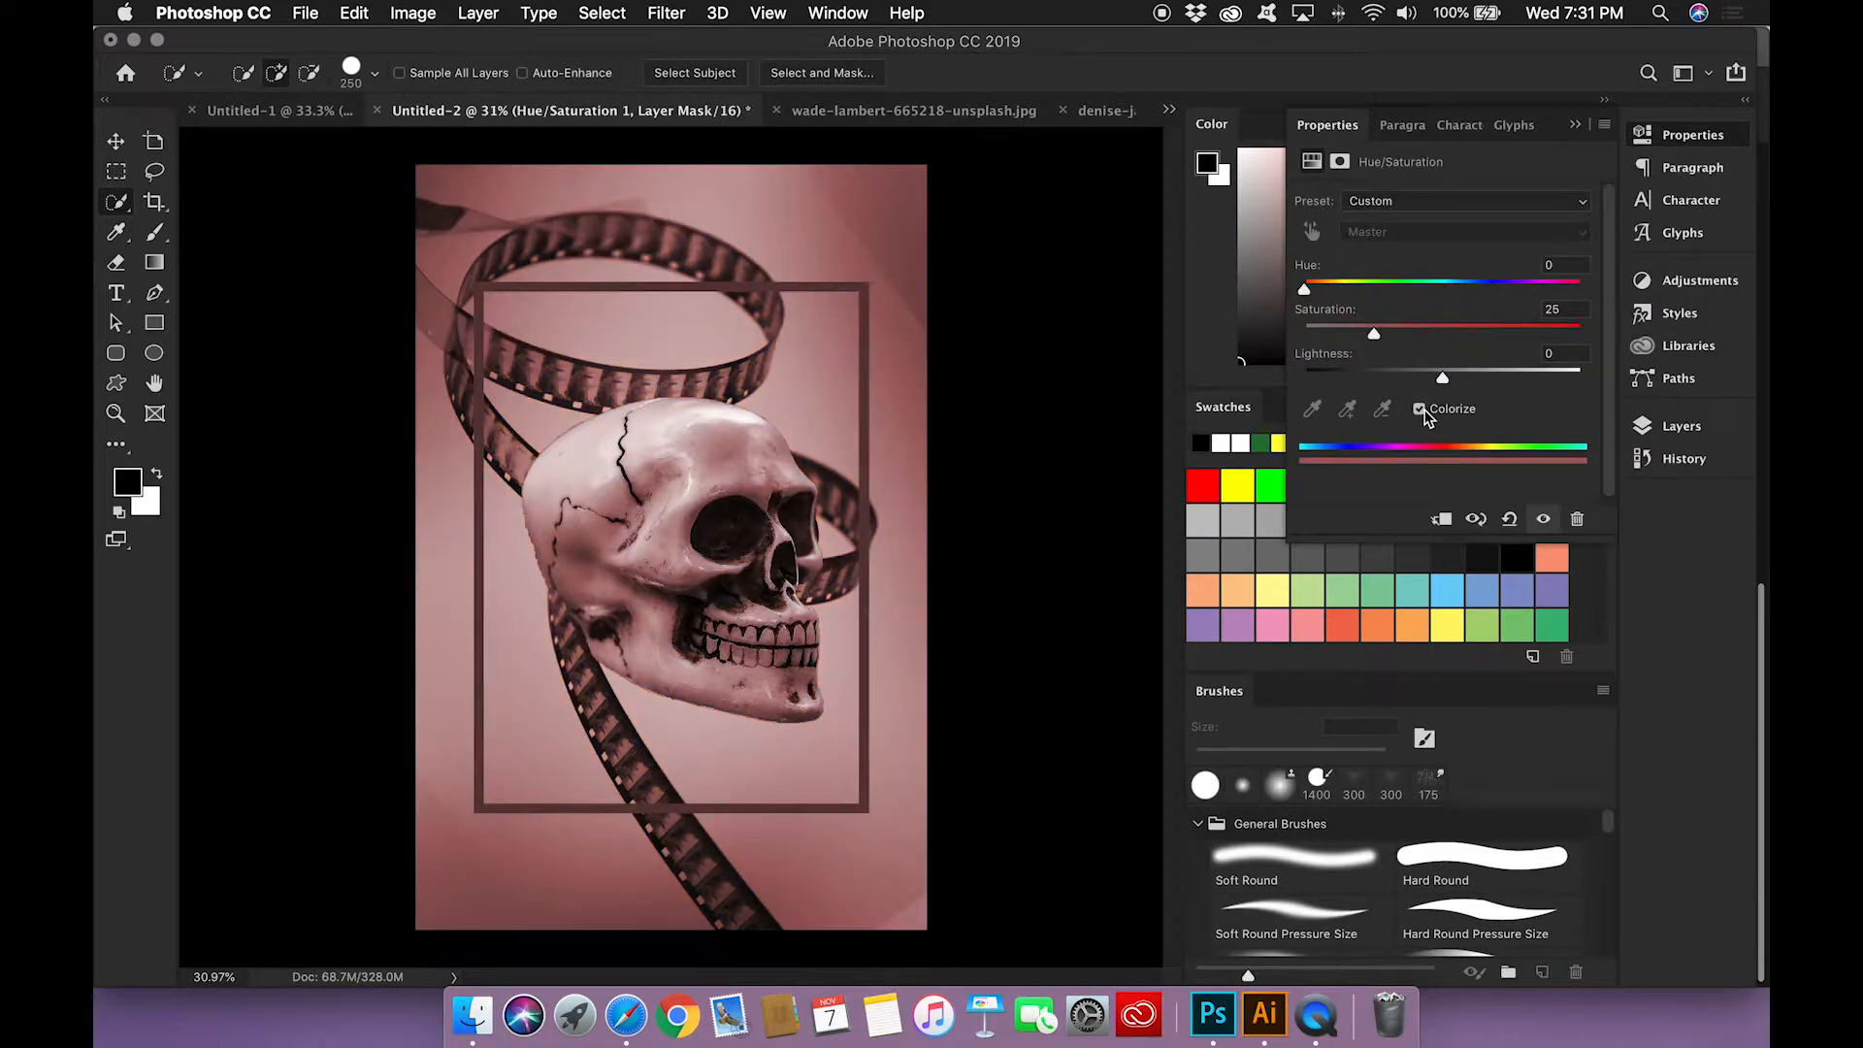
Step: Clip the Hue/Saturation adjustment to the skull layer and set its hue to 54 and saturation to 59
click(1684, 424)
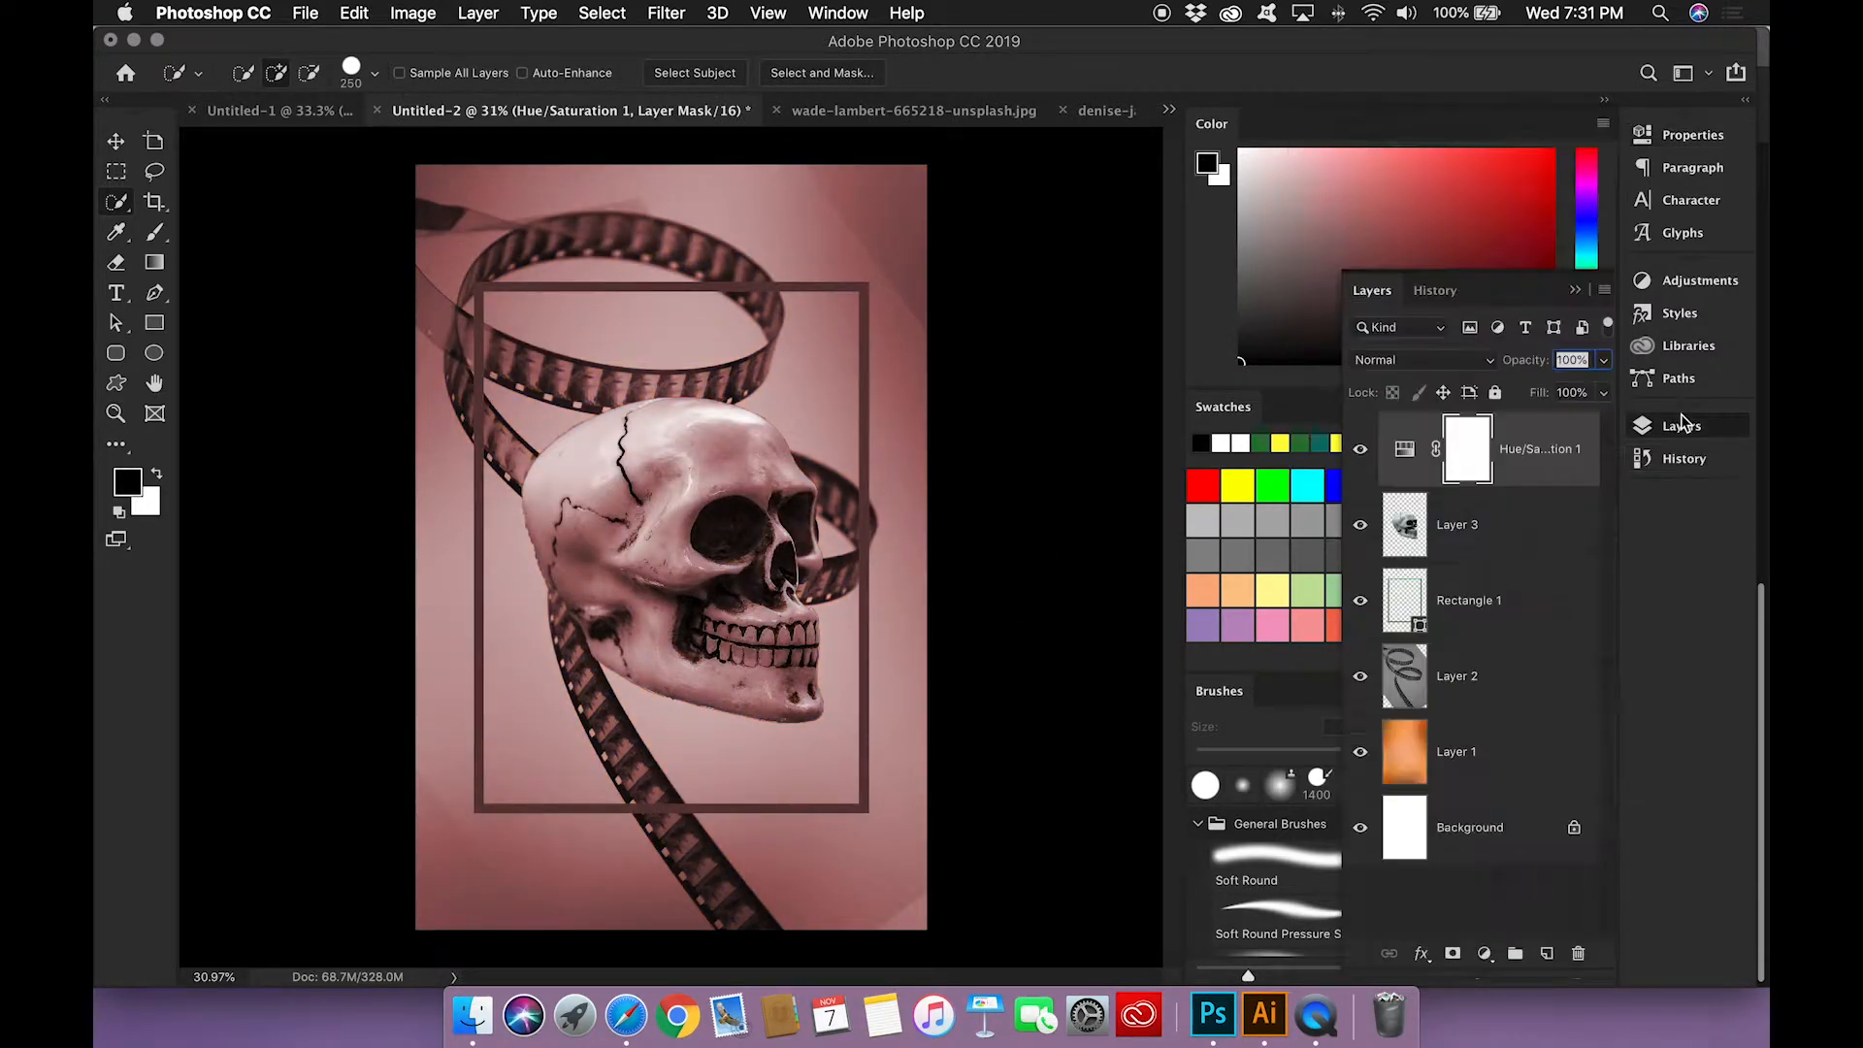
alt+click(1469, 490)
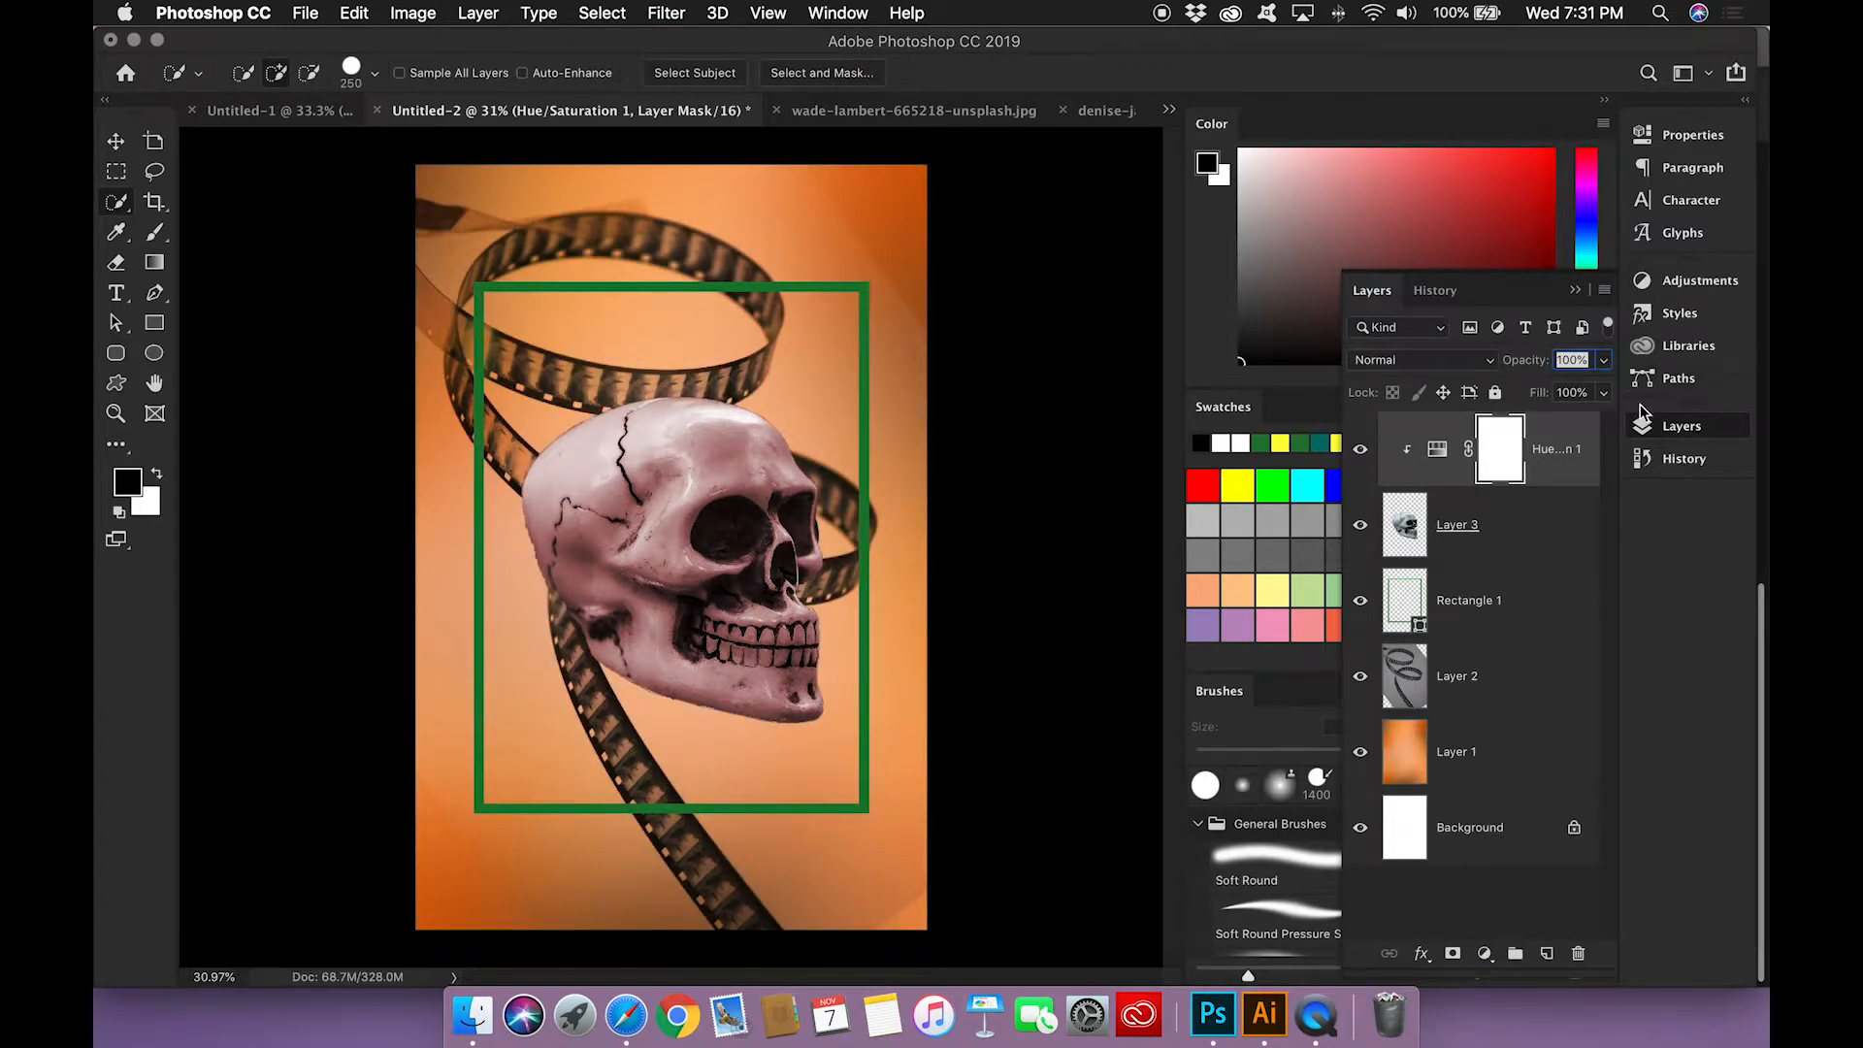
double_click(1437, 451)
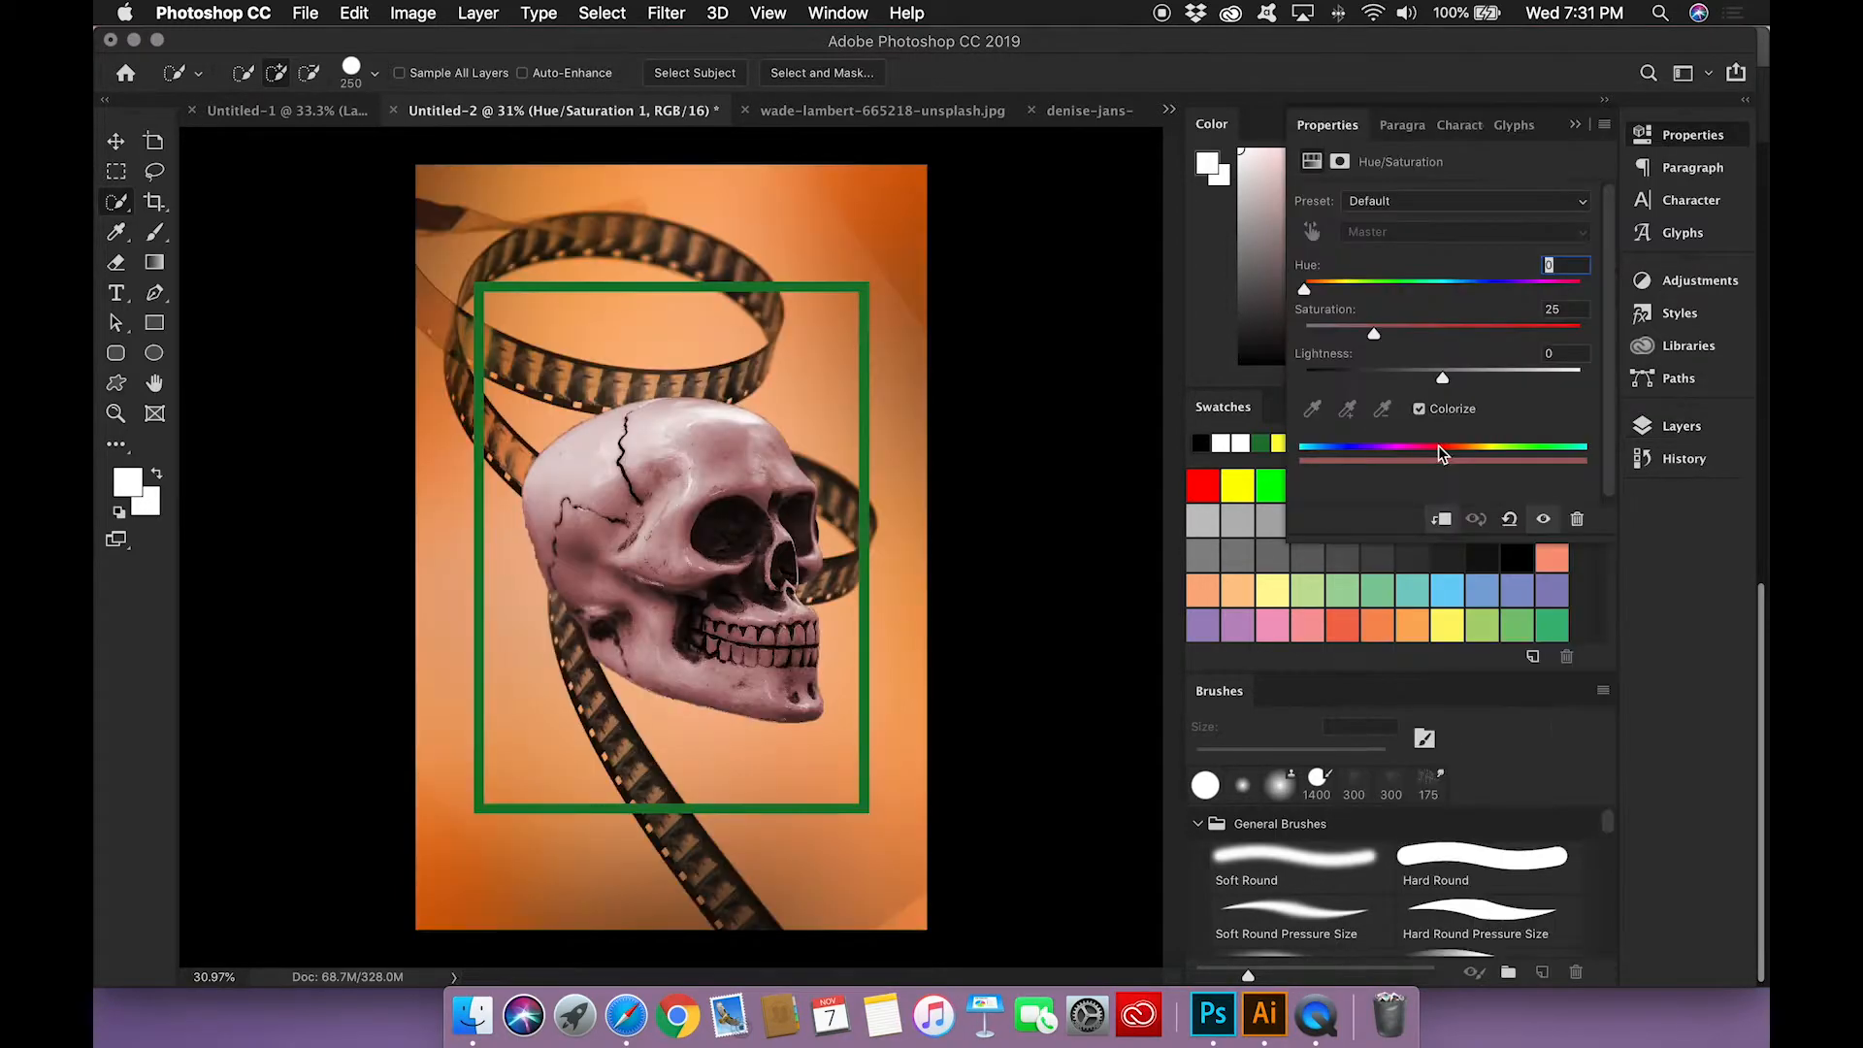
drag(1305, 291, 1466, 347)
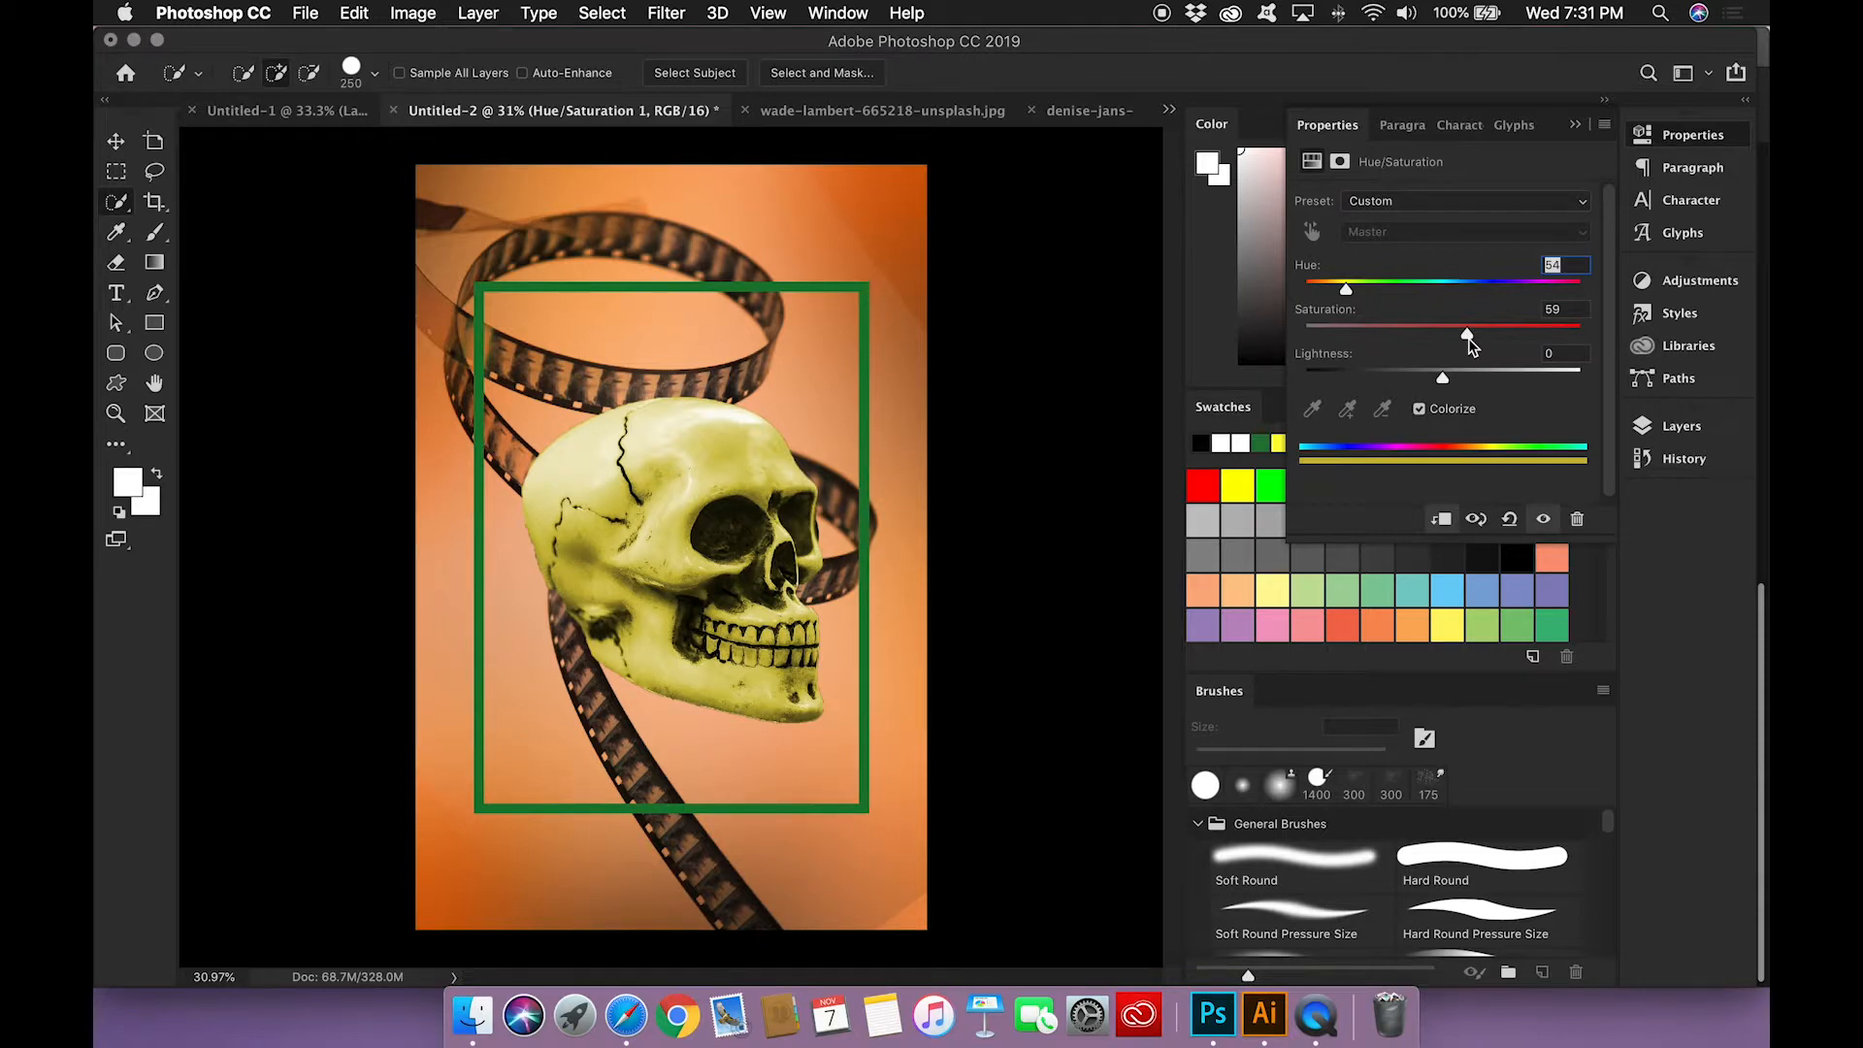
Step: Lower the skull's Hue/Saturation lightness to -34
drag(1445, 386, 1397, 386)
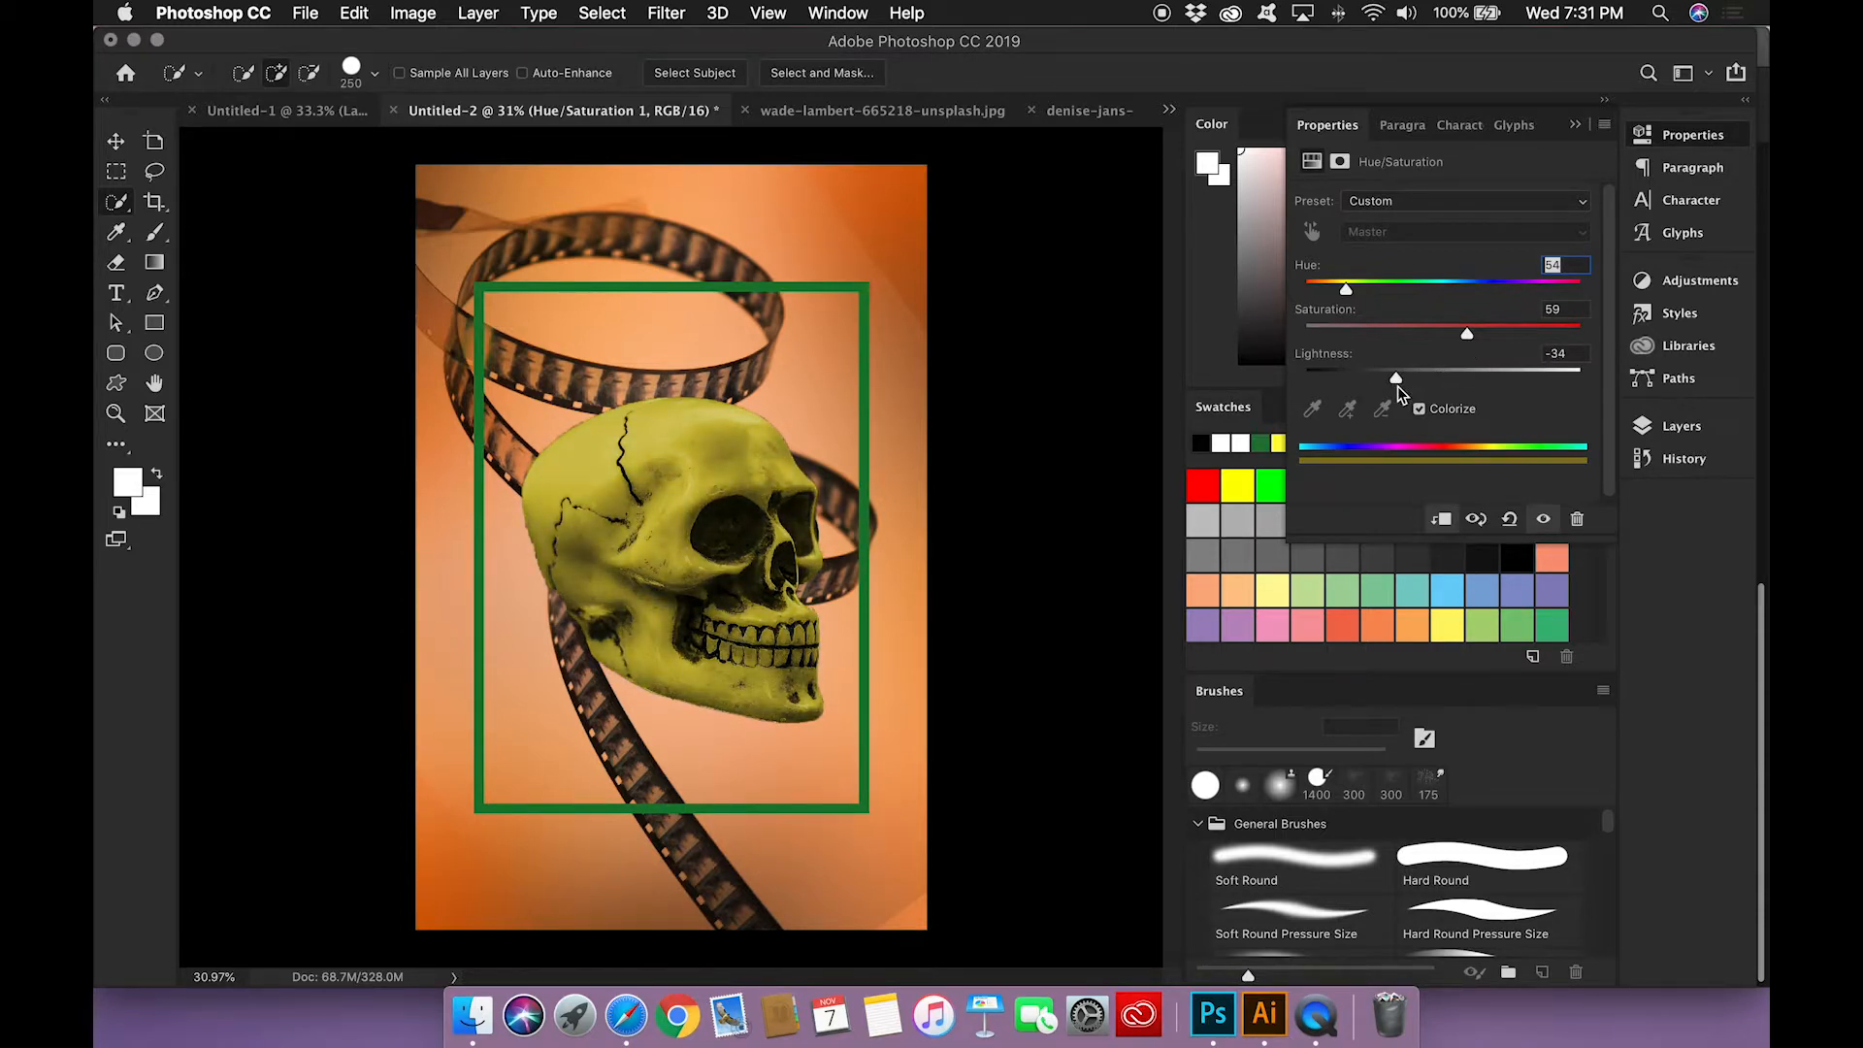
click(1575, 124)
Step: Add a white Futura Medium text line reading "Second Annual" on a new top layer and center it across the skull's jaw
click(1674, 431)
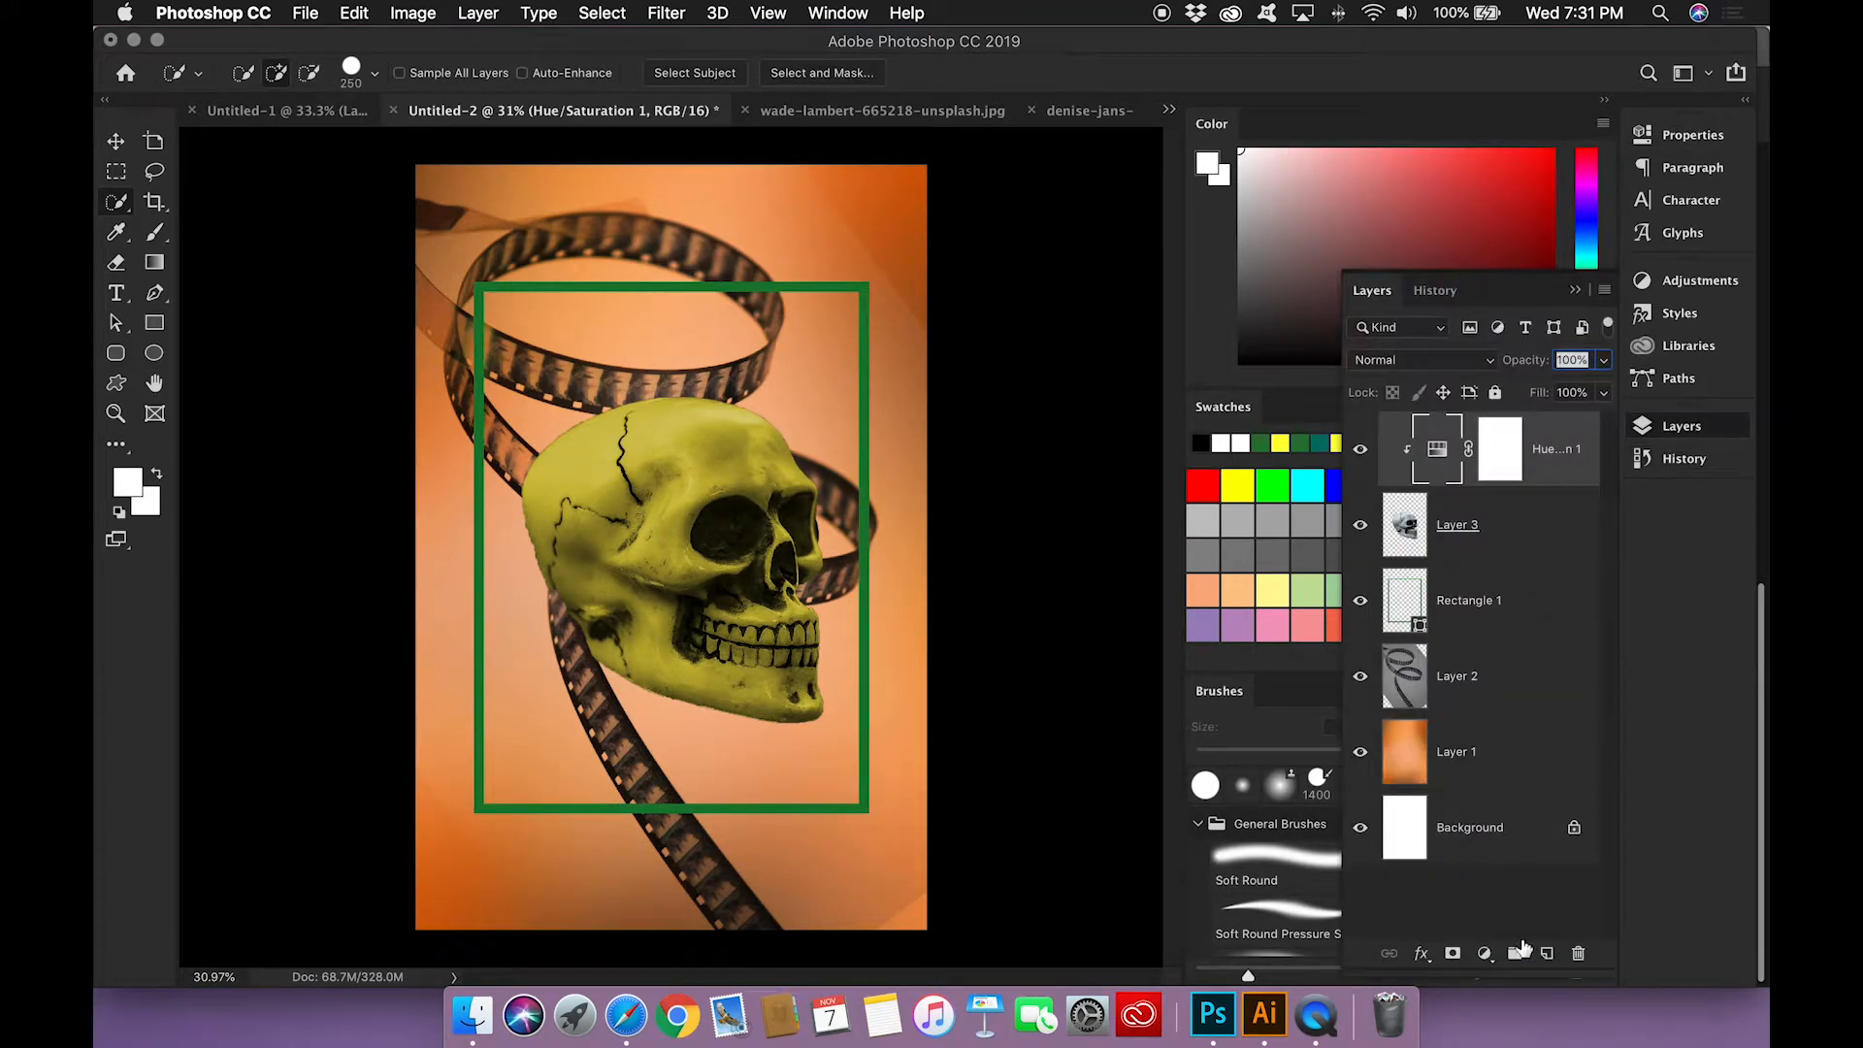
click(1548, 954)
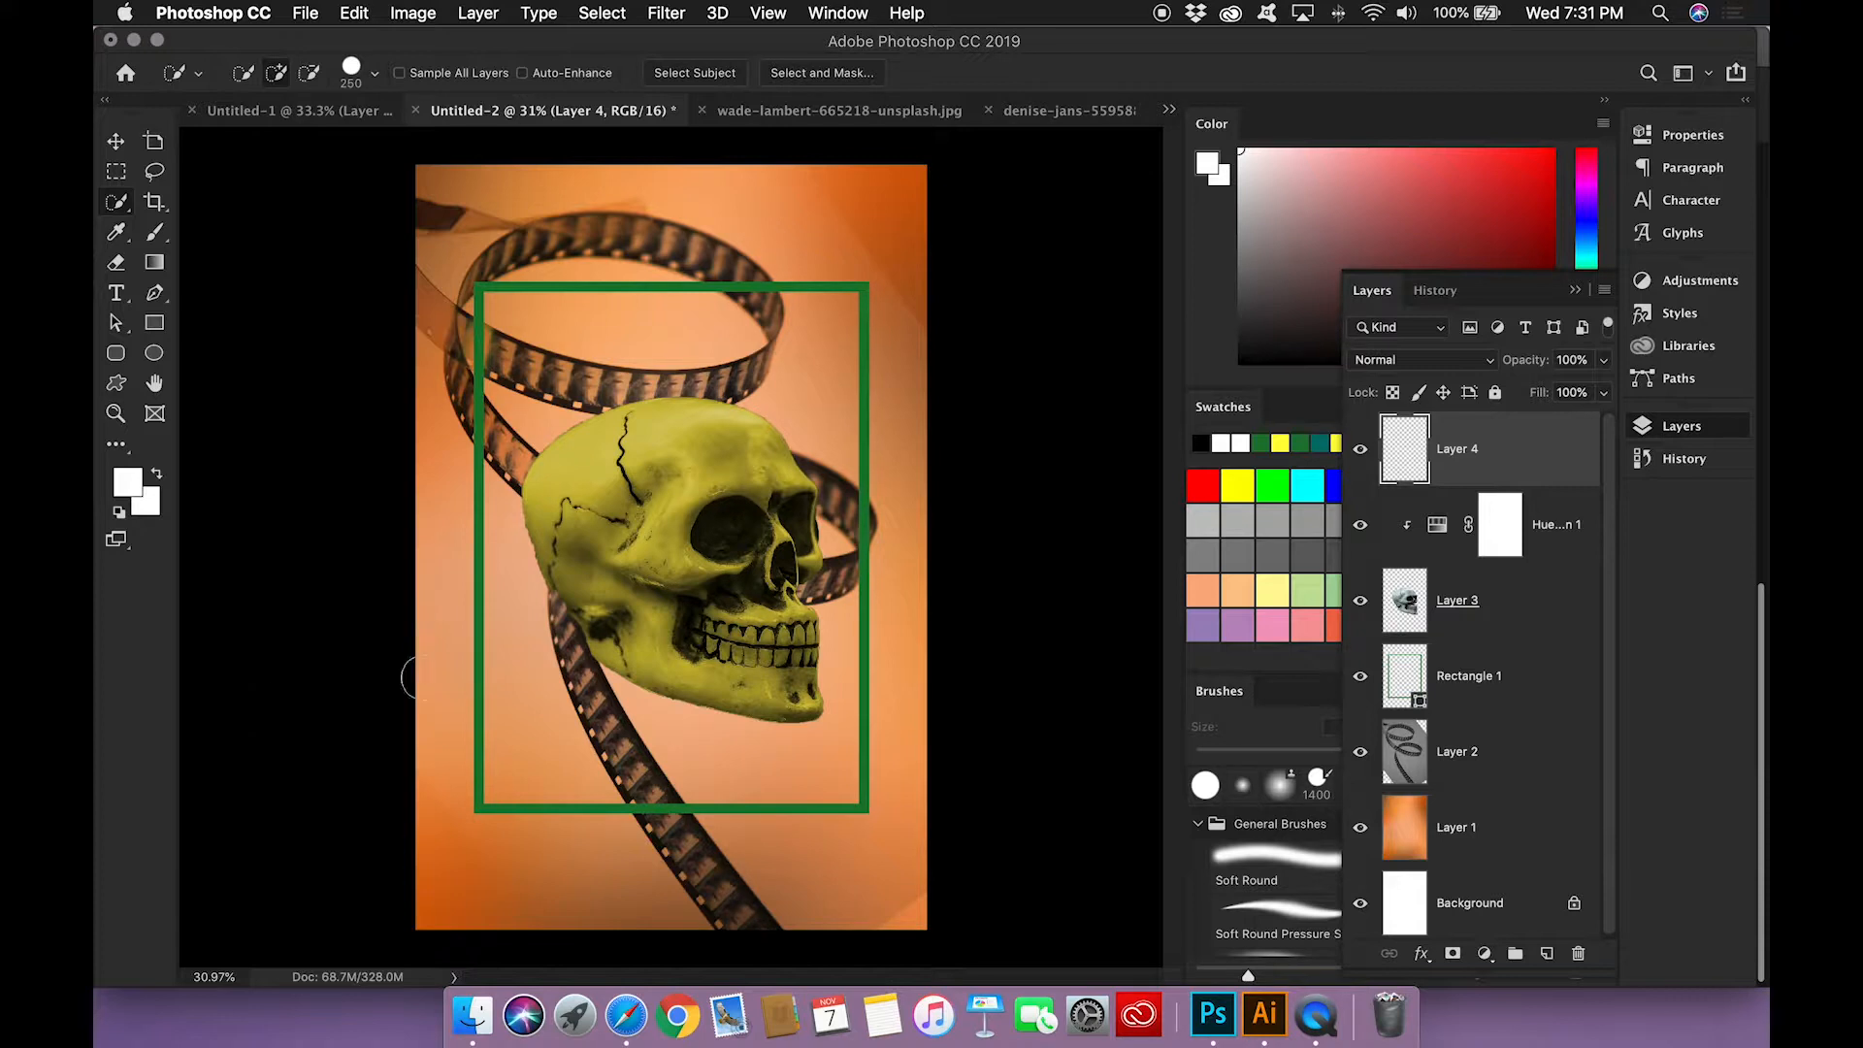
click(118, 294)
click(584, 648)
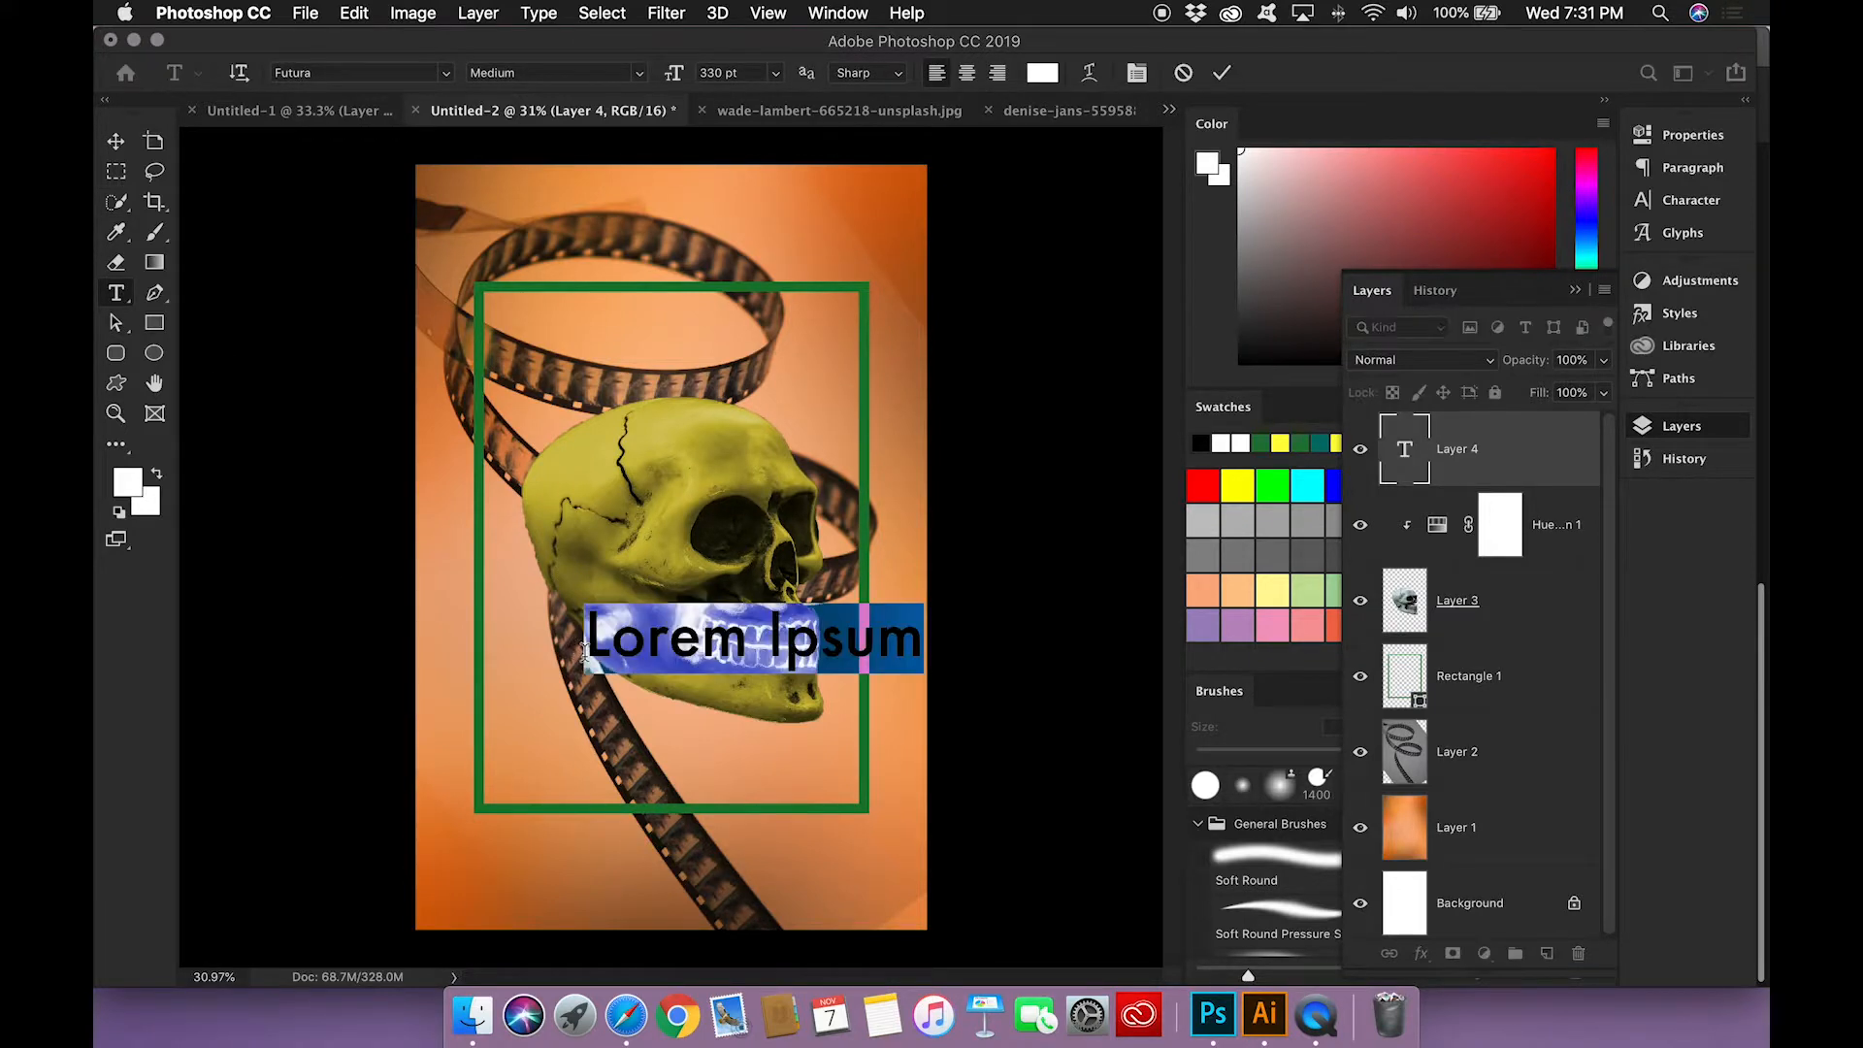
text(Second Annu)
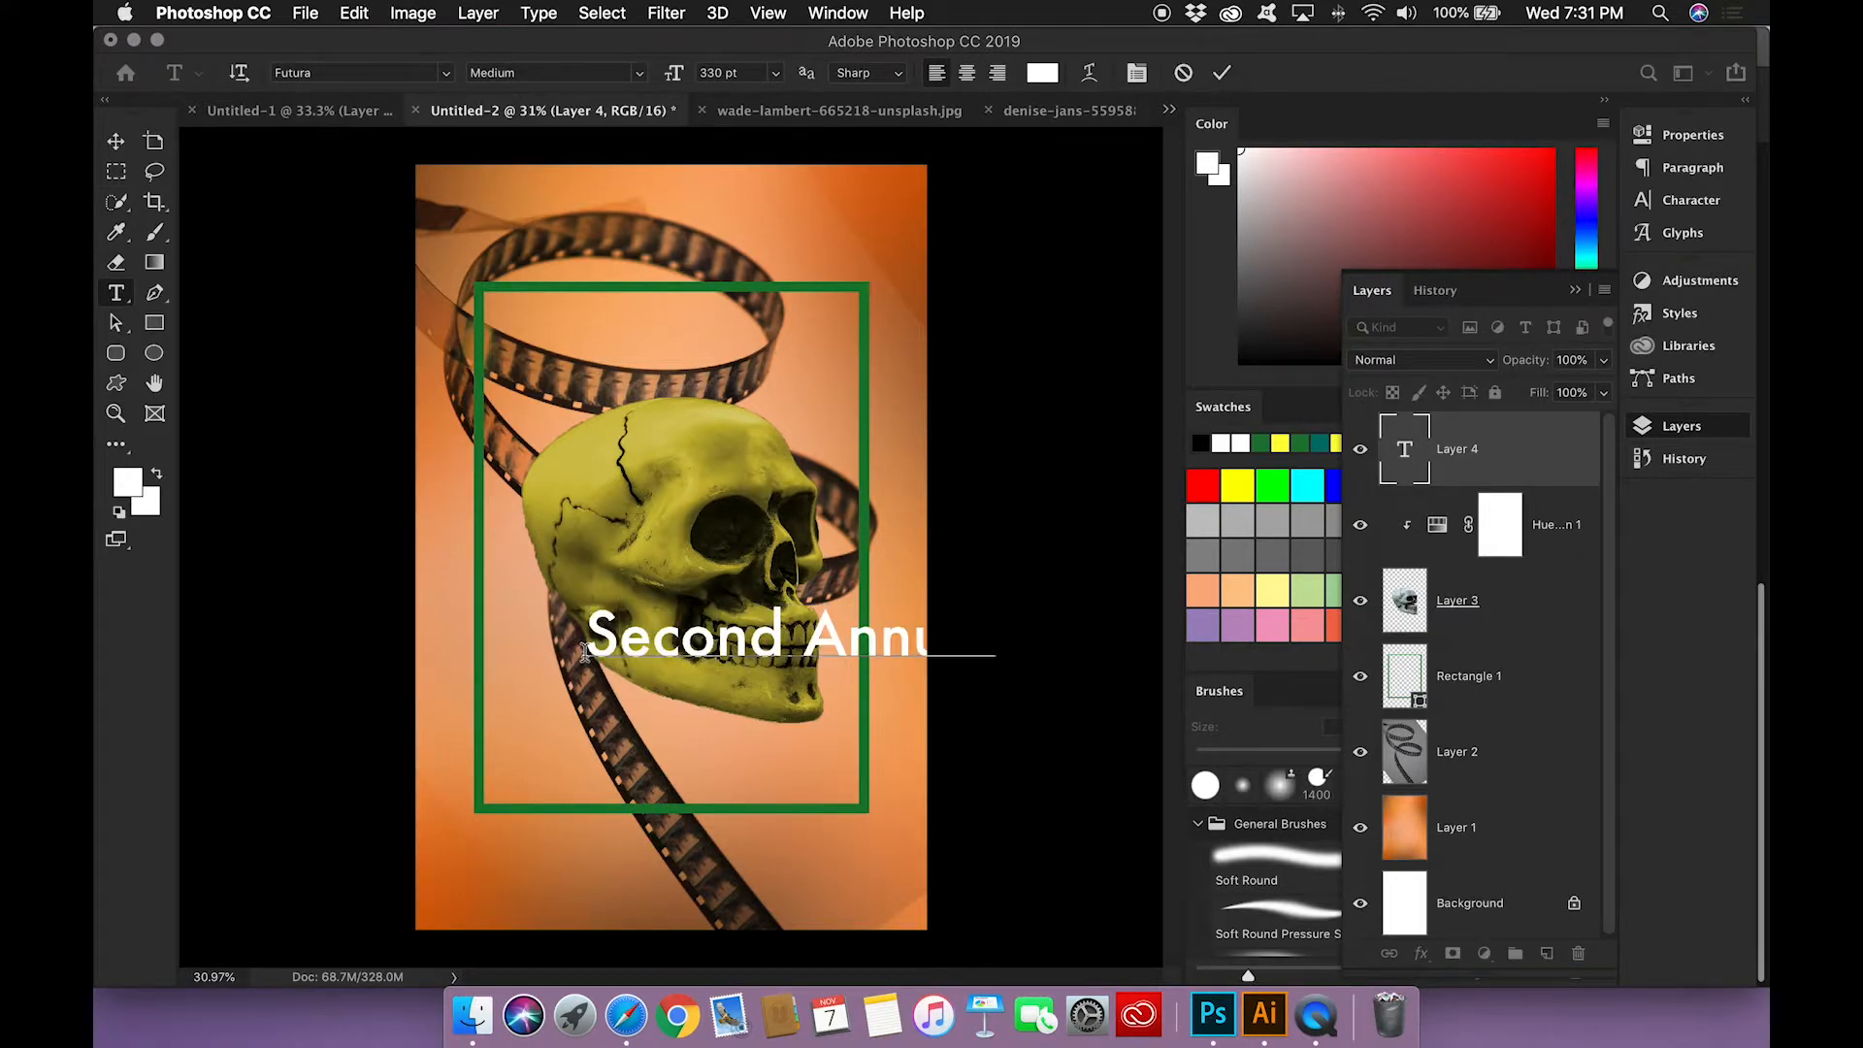
text(al)
click(116, 140)
drag(808, 660, 693, 663)
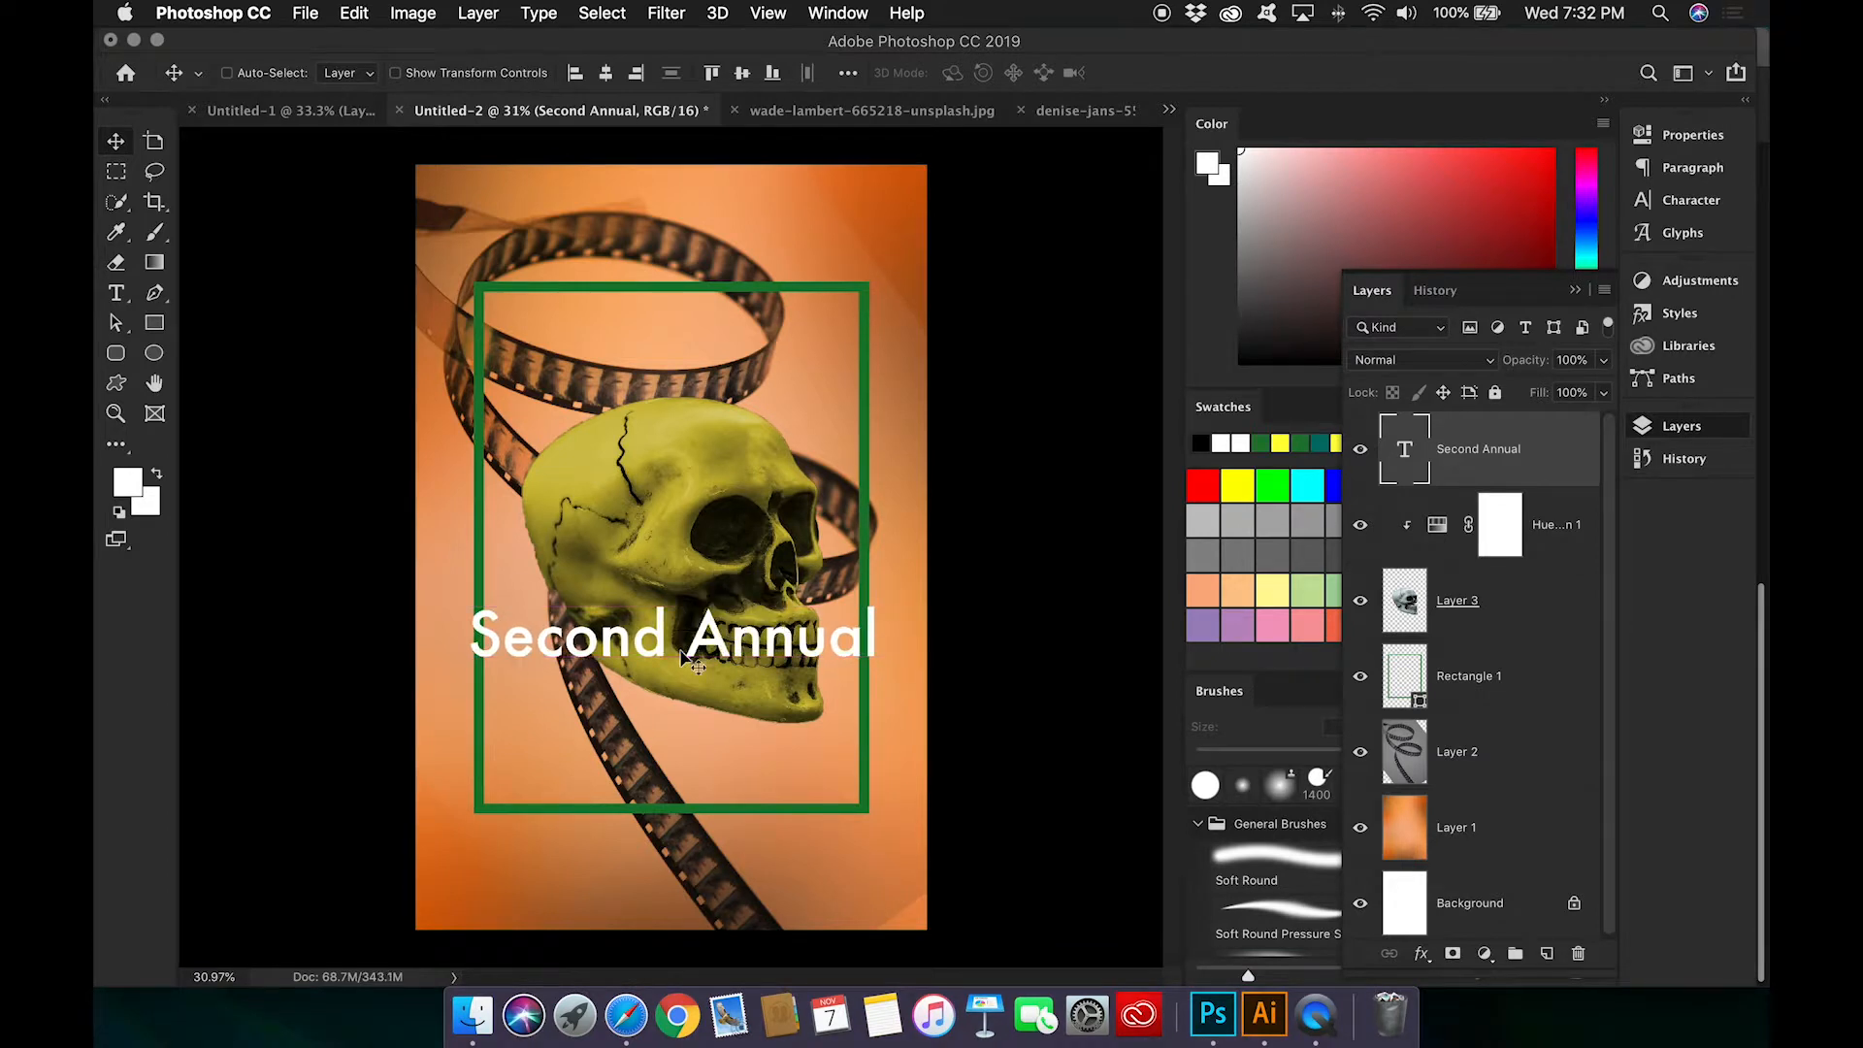
Step: Set the font size of the Second Annual line to 200 pt
double_click(1404, 448)
click(775, 72)
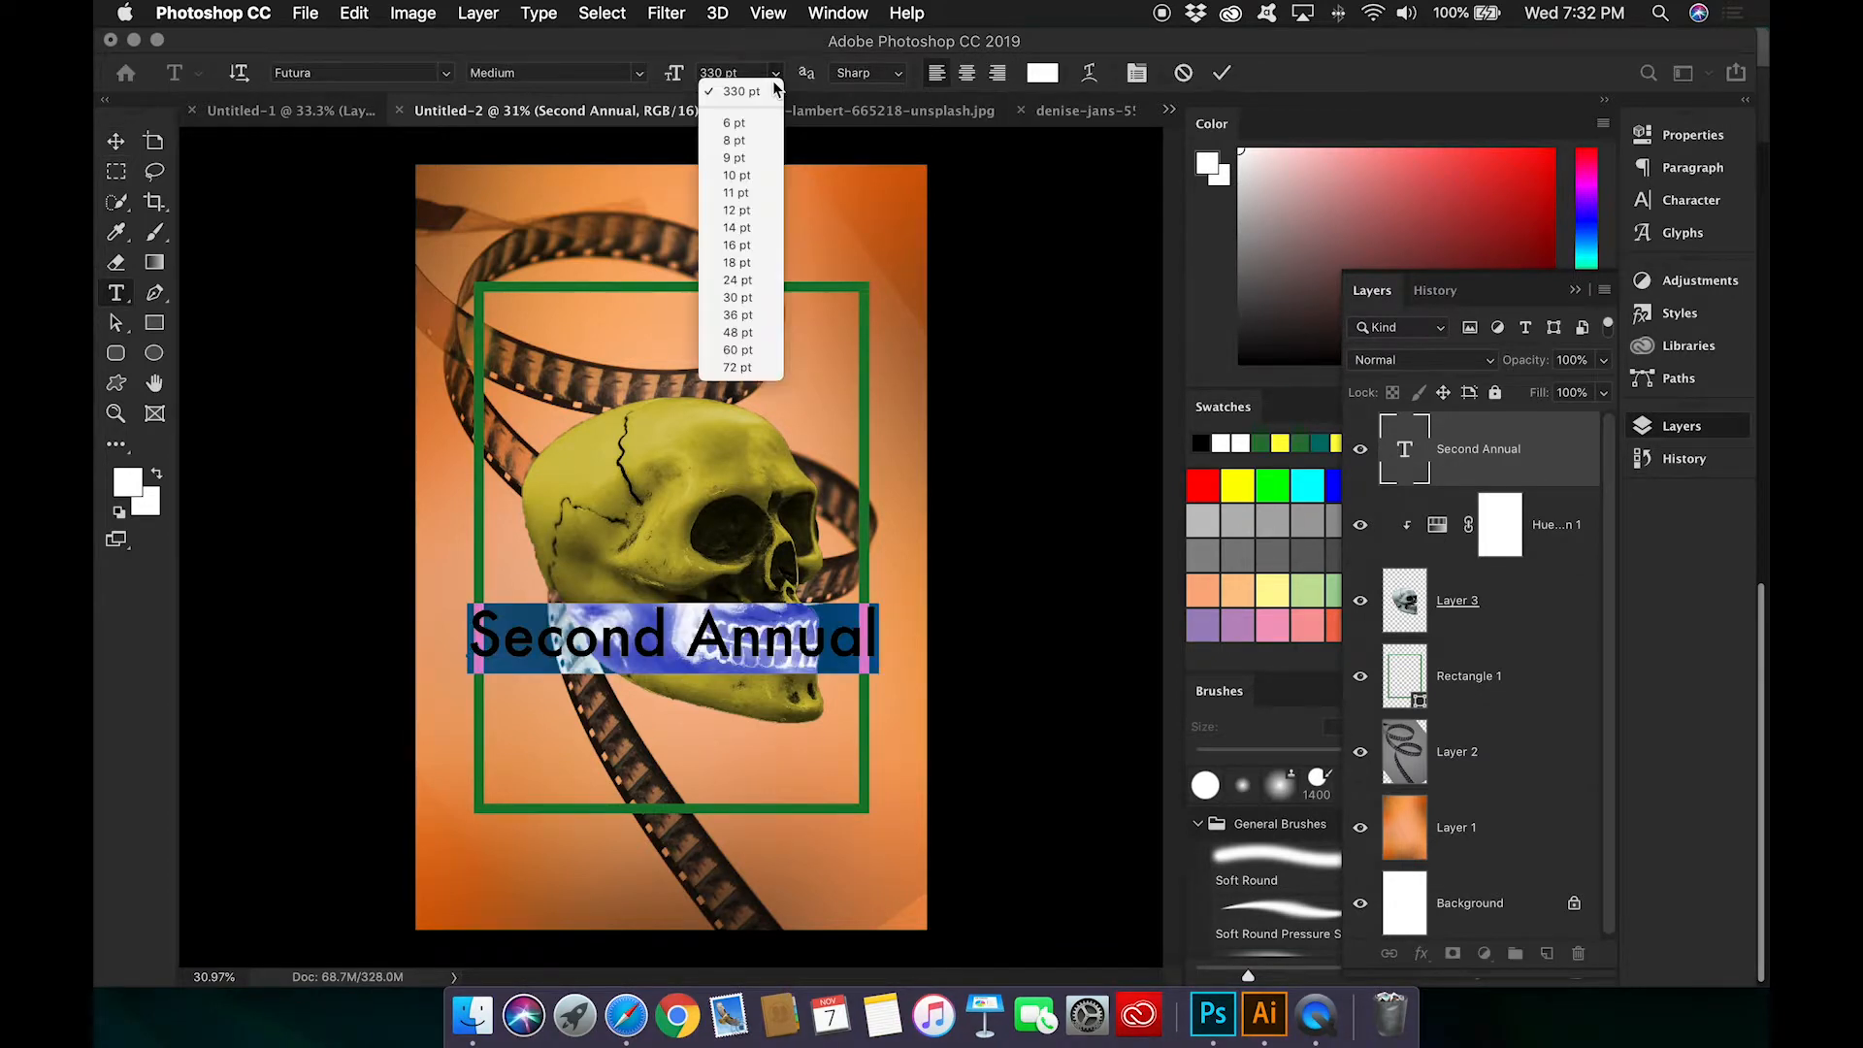
click(718, 70)
text(200)
key(Return)
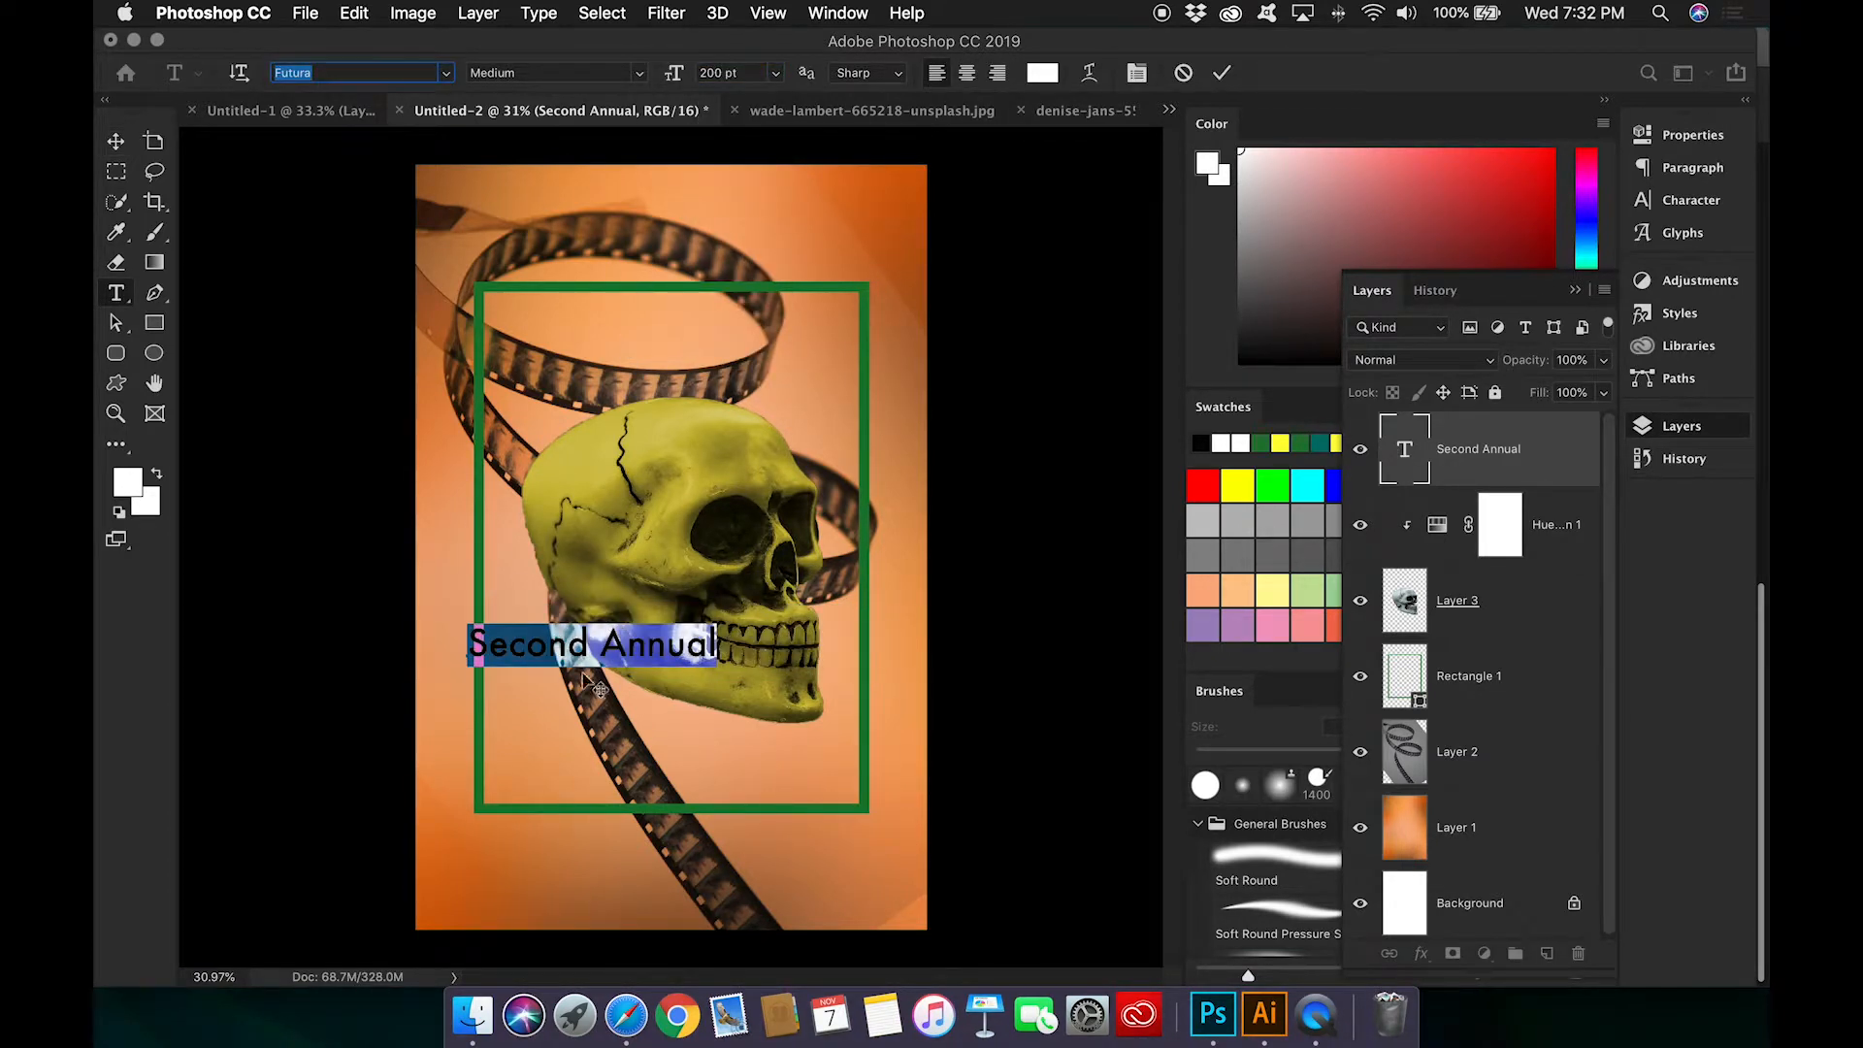
key(Tab)
click(1487, 464)
Step: Place the Second Annual line under the skull's teeth with a duplicate just below it, and change the duplicate's text to TORONTO
key(v)
drag(617, 648, 691, 720)
double_click(1405, 452)
text(TORONTO)
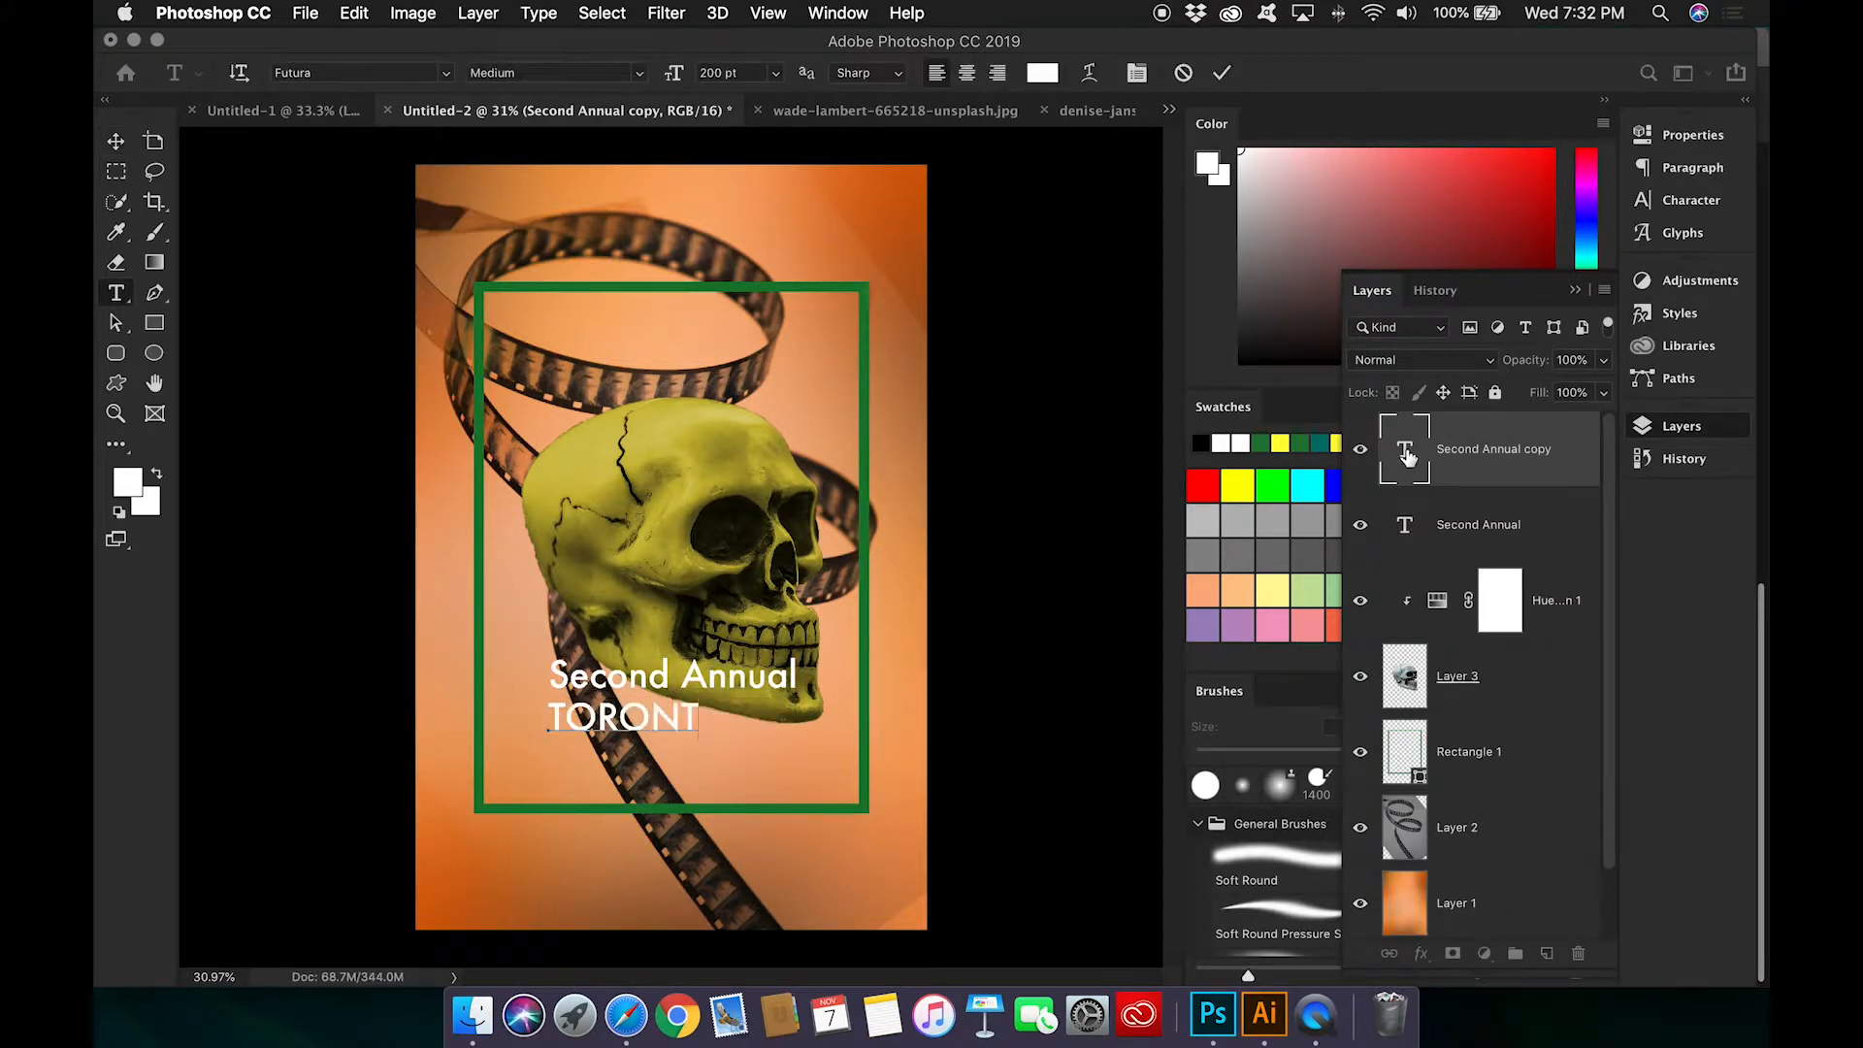
Step: Set the font size of the TORONTO line to 270 pt
key(super+a)
click(711, 73)
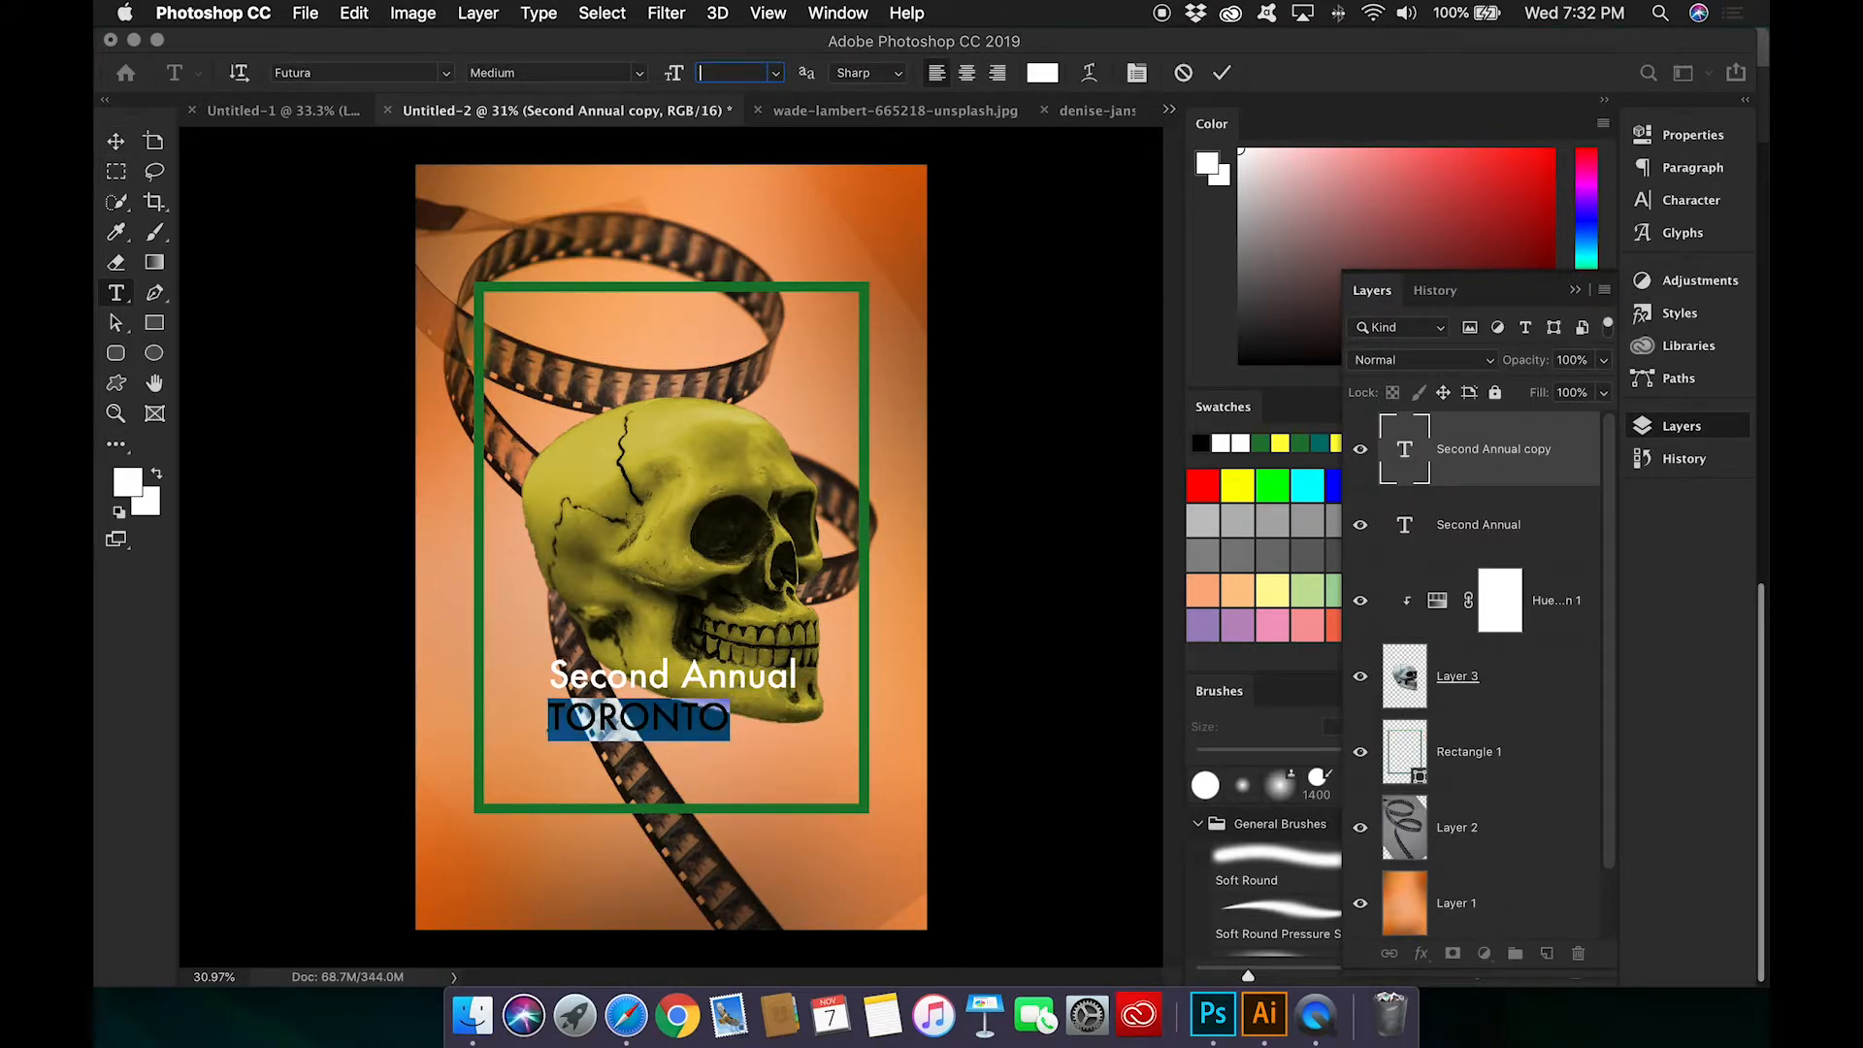
text(330)
key(Tab)
click(716, 76)
text(250)
key(Tab)
click(716, 68)
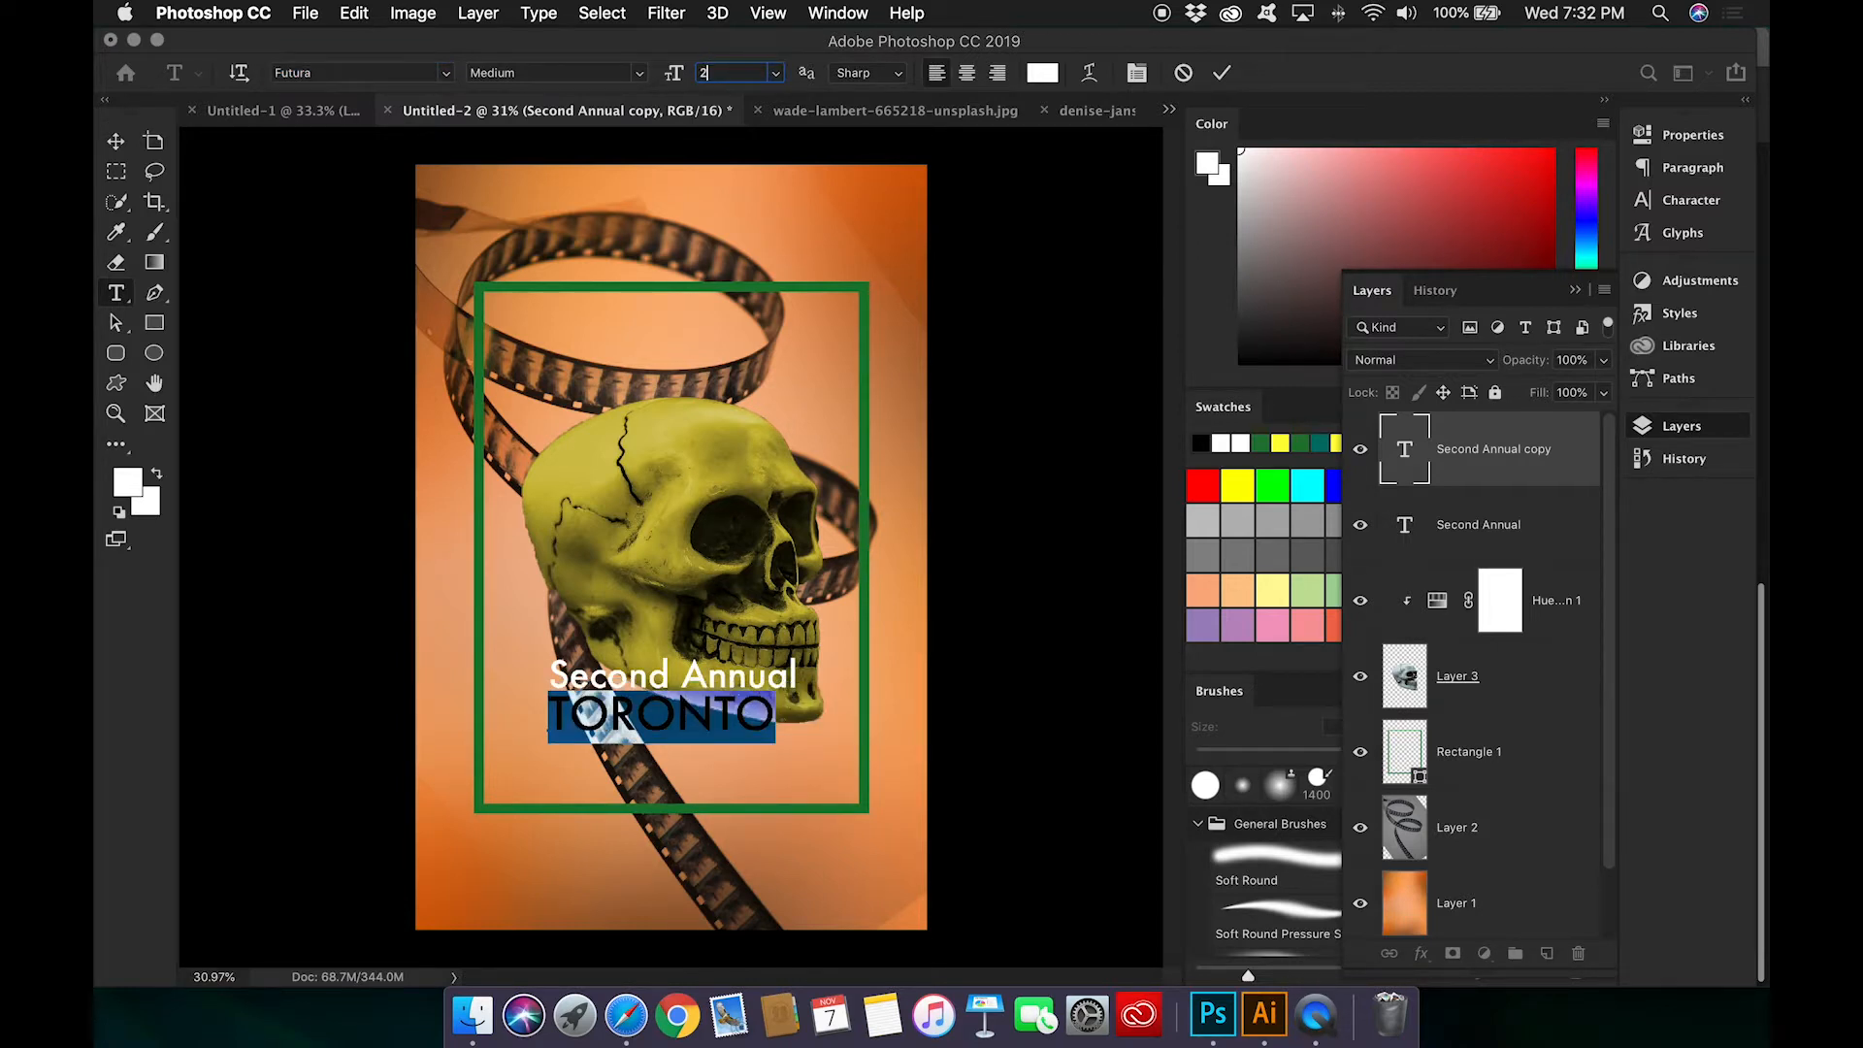
key(Tab)
Step: Center the TORONTO line horizontally on the poster and undo its vertical centering
click(118, 143)
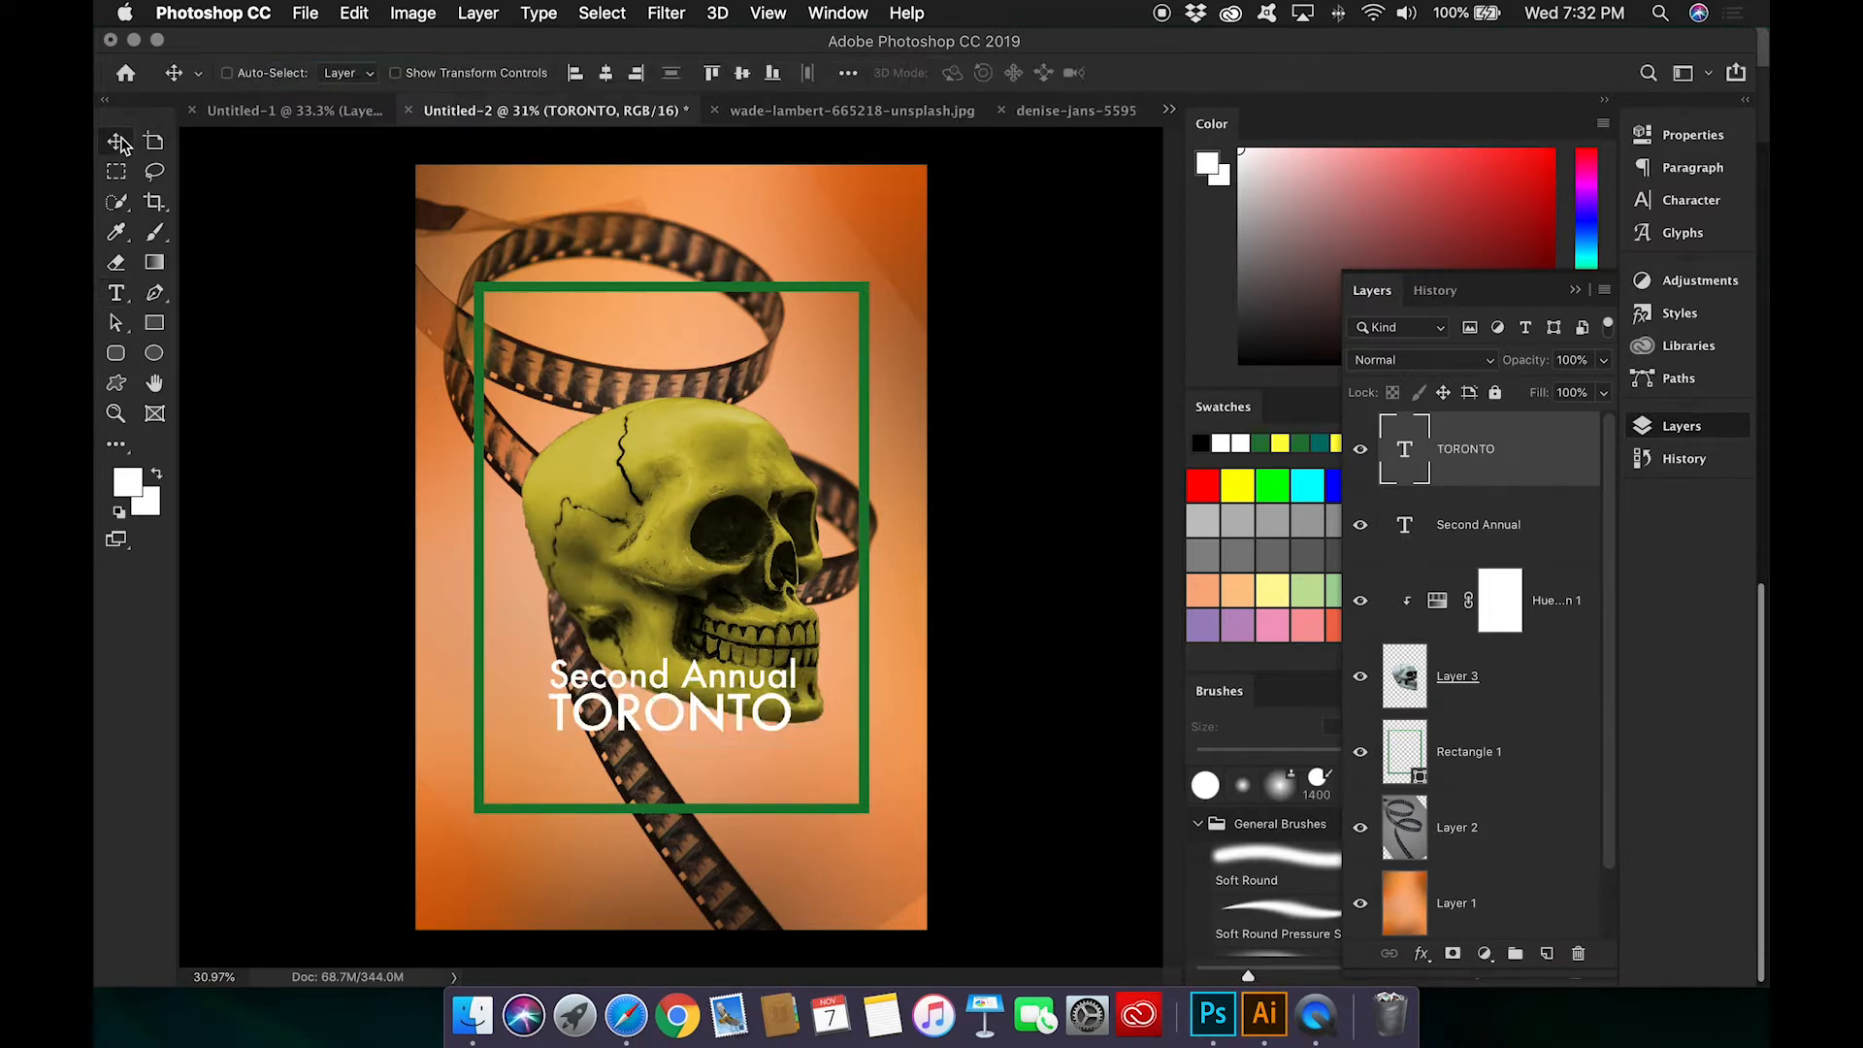
click(607, 75)
click(743, 76)
key(super+z)
Step: Duplicate TORONTO directly below itself and turn the copy into a centered "International" line at 230 pt
drag(714, 723, 711, 761)
double_click(1402, 447)
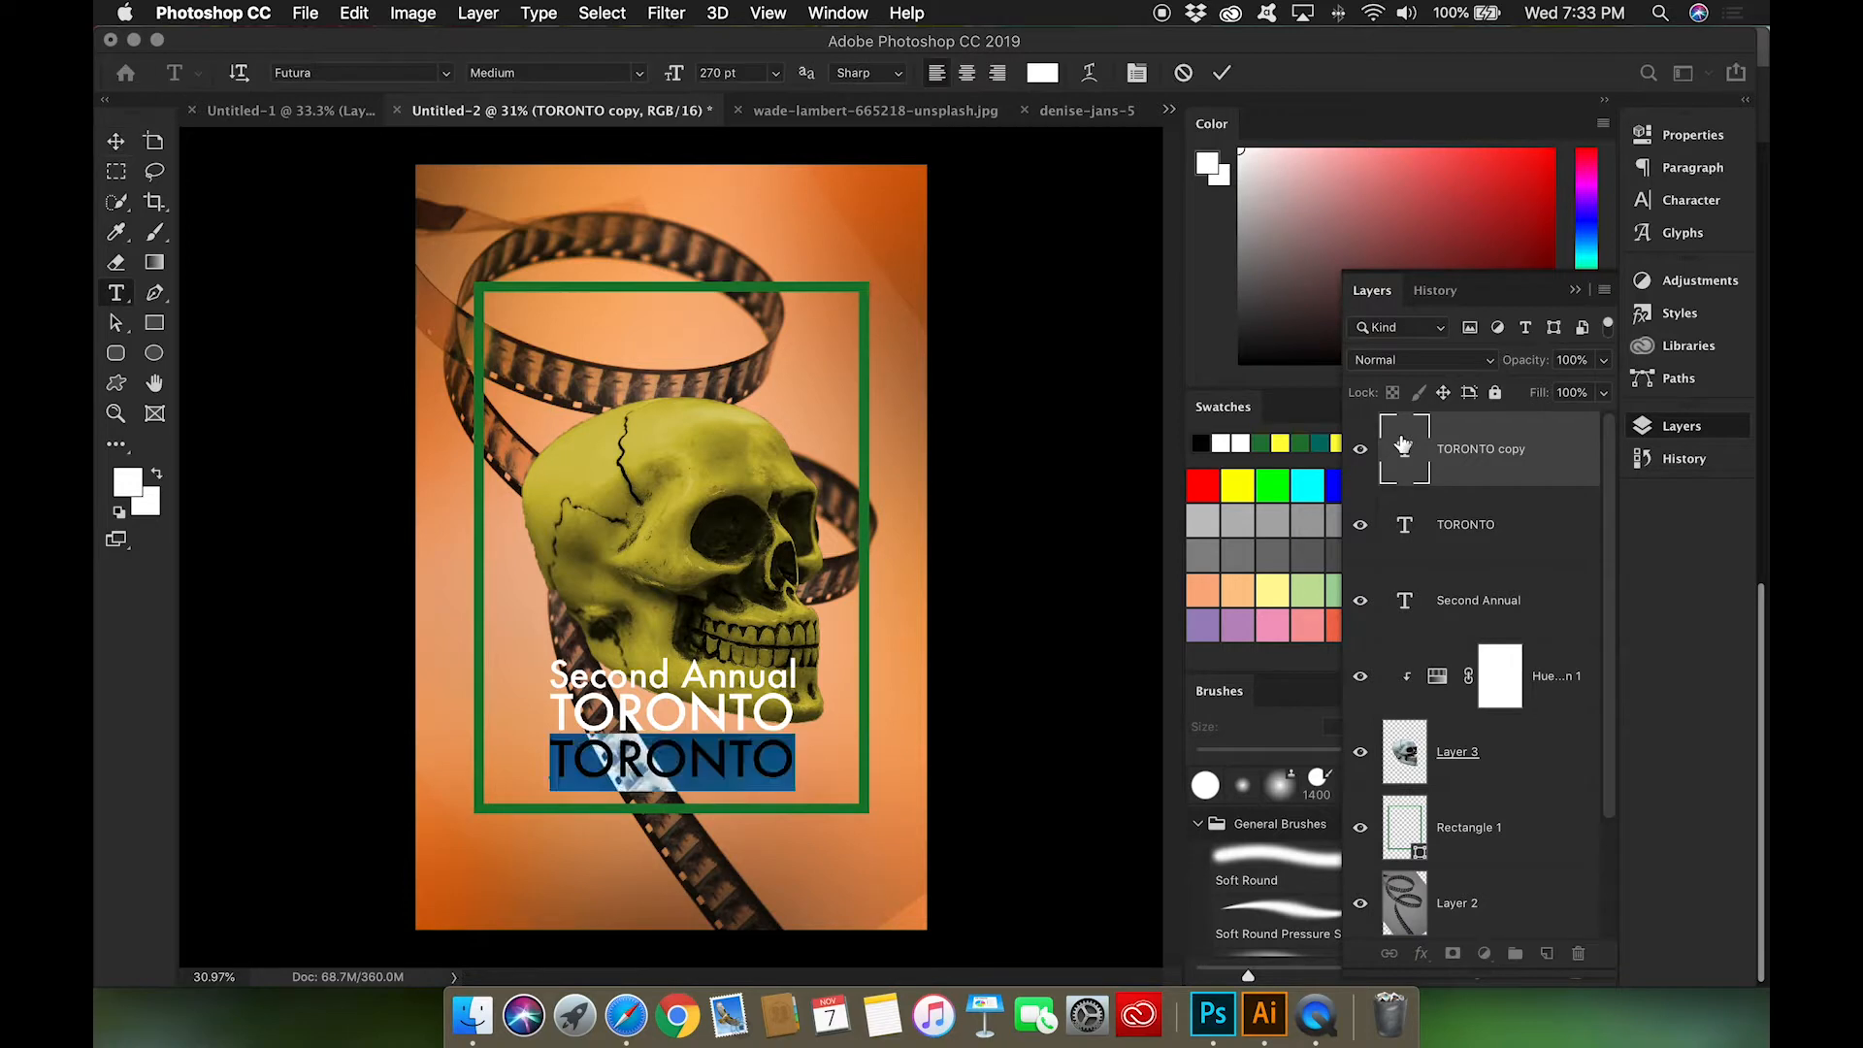
text(International)
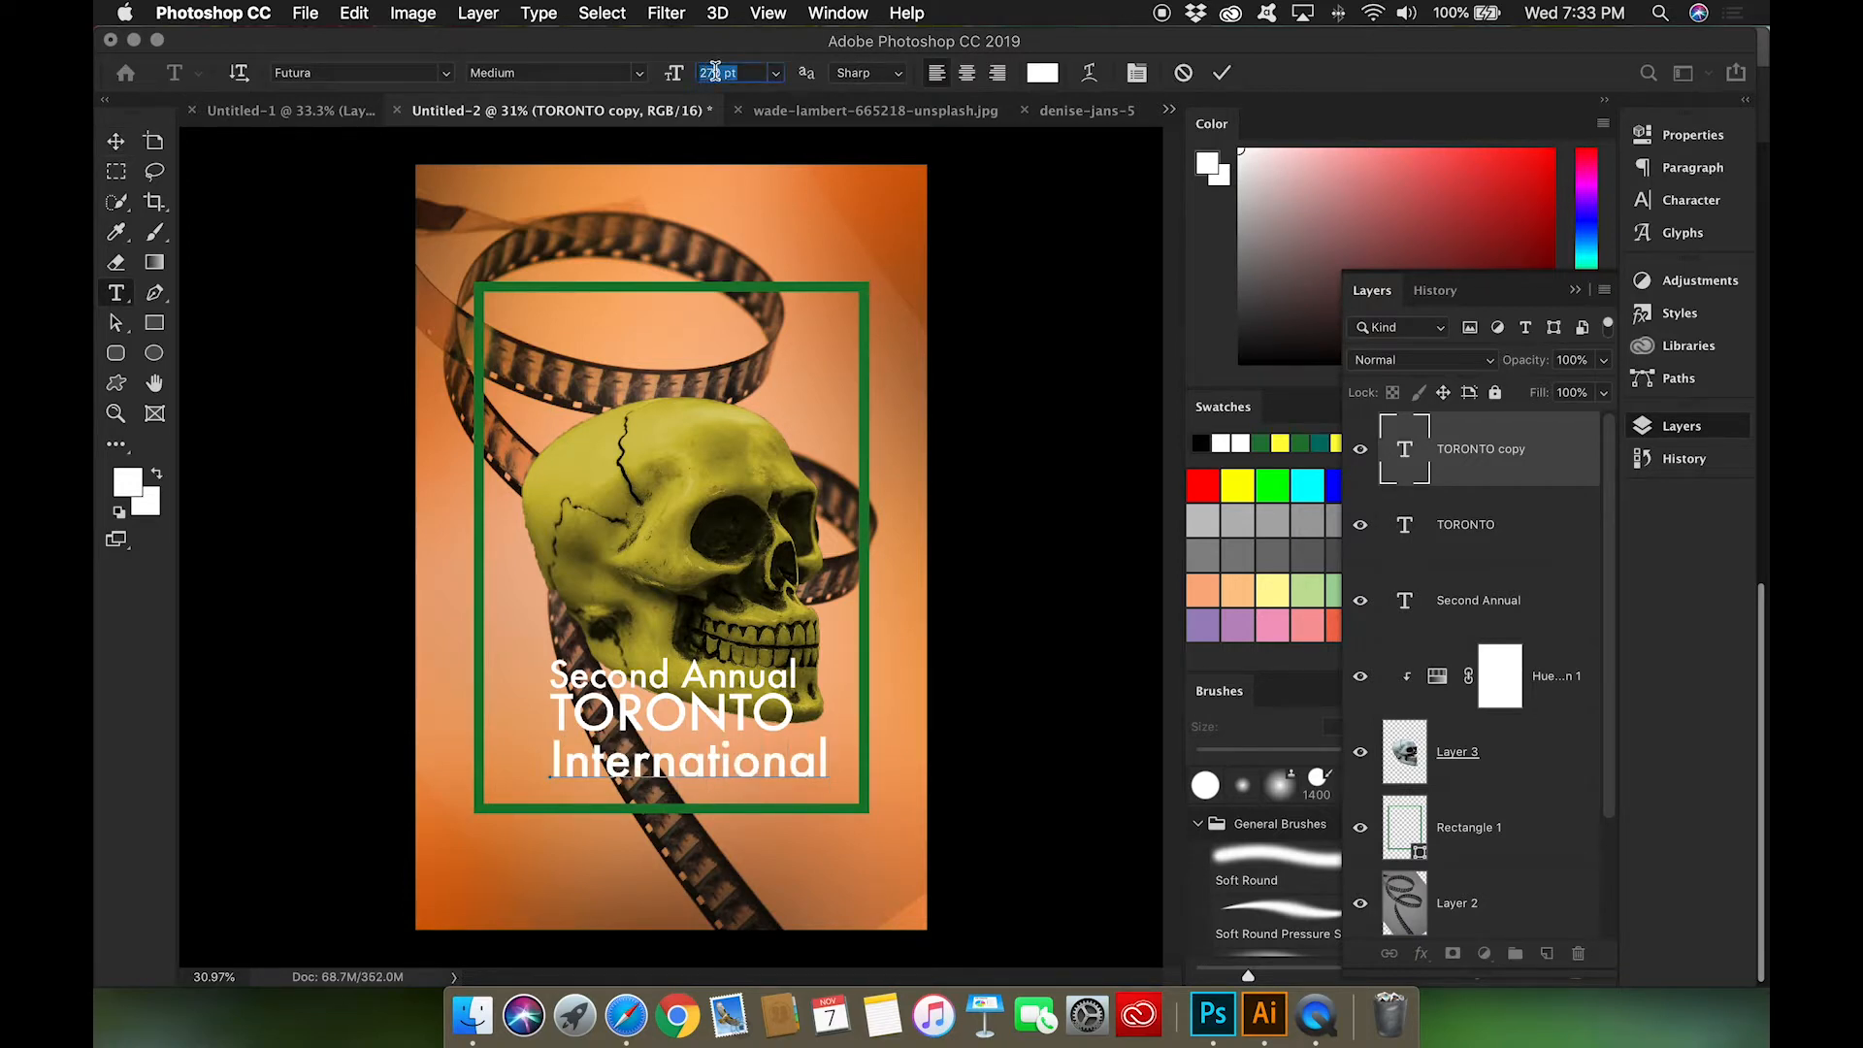
text(230)
key(Return)
click(1404, 454)
double_click(1404, 453)
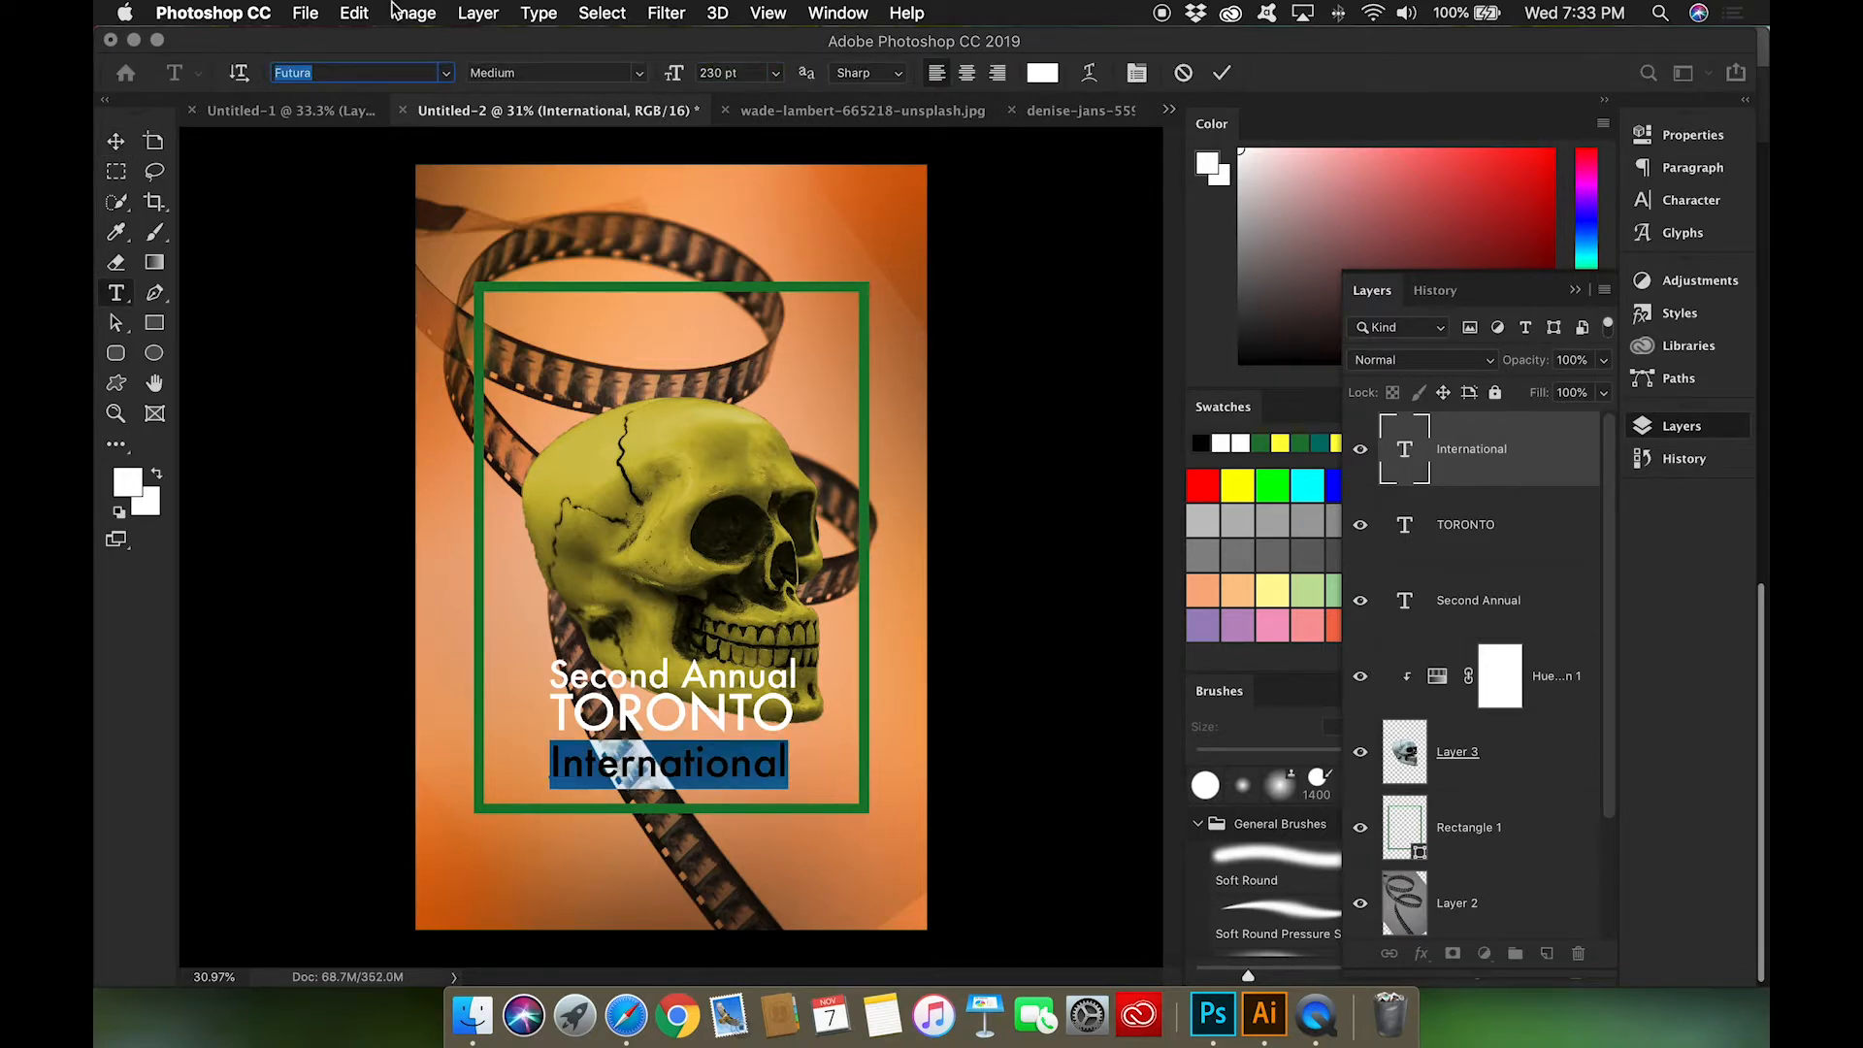
click(1375, 490)
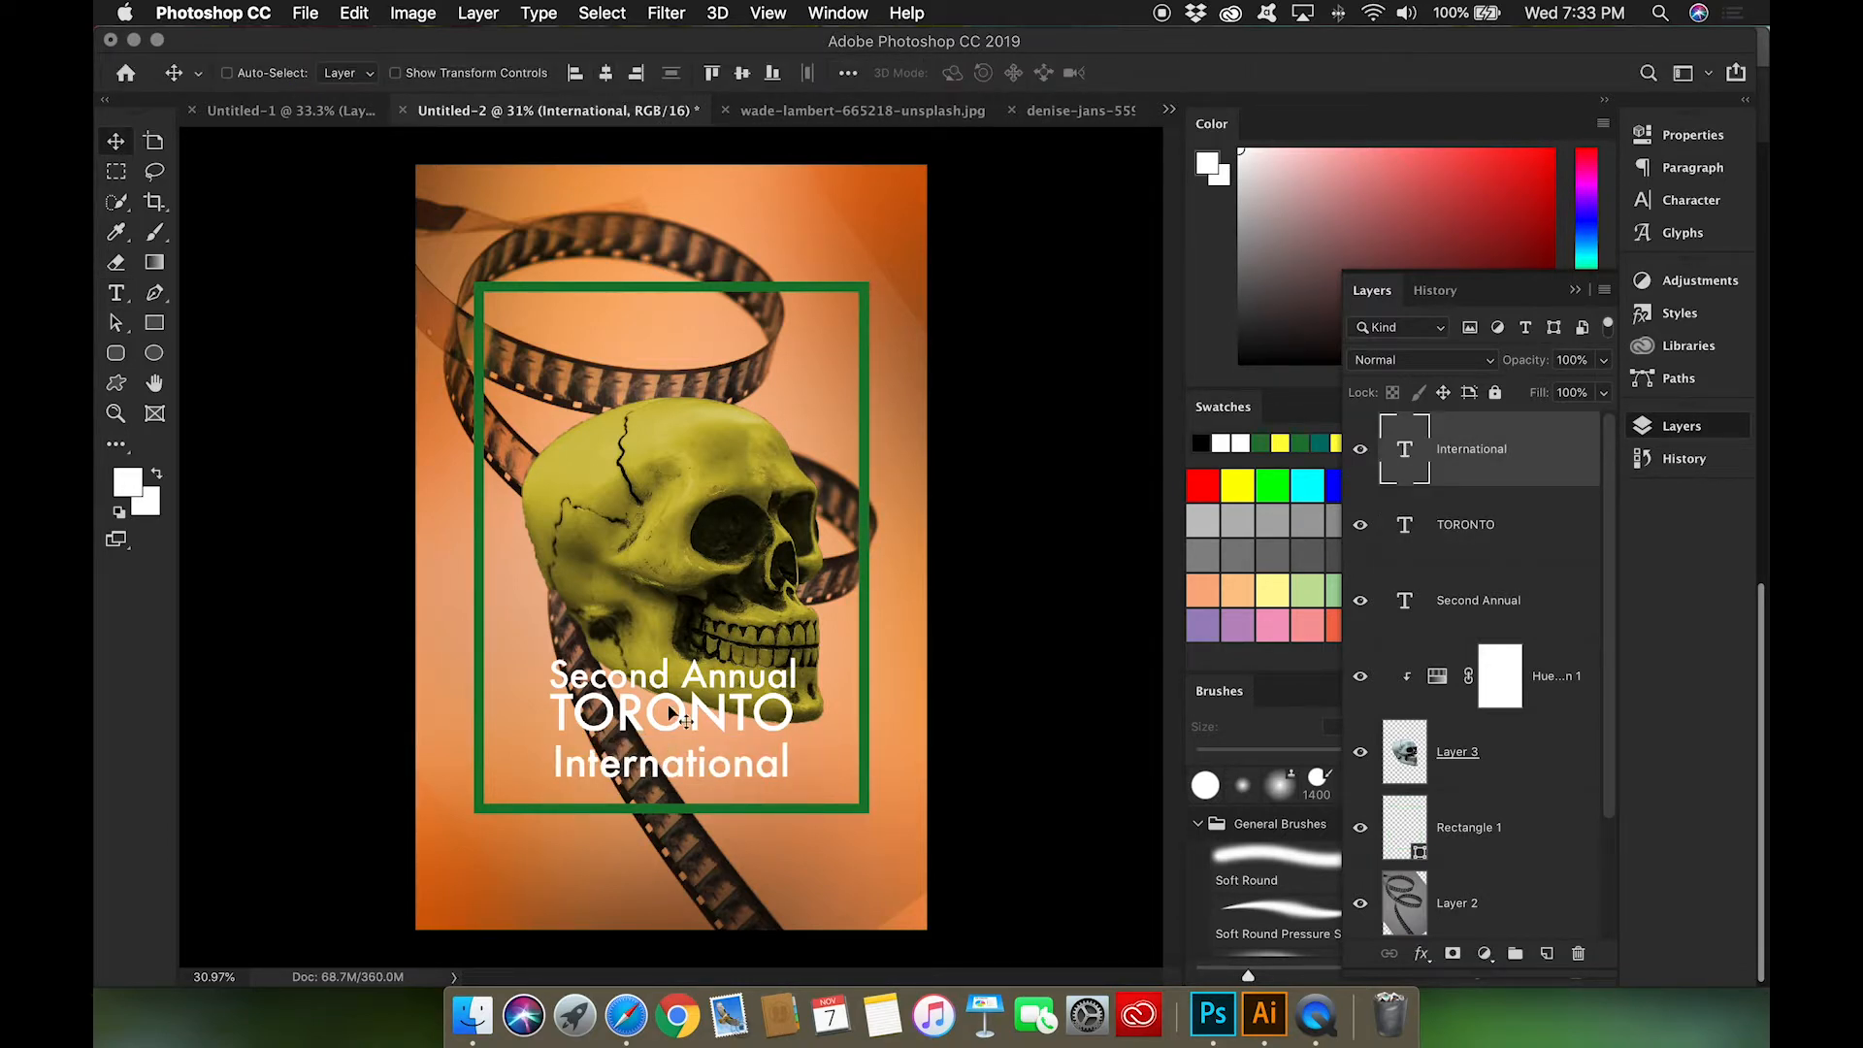
Step: Duplicate the TORONTO line to below International and change the copy's text to HORROR
click(1592, 522)
drag(759, 714, 748, 814)
double_click(1405, 525)
text(Horro)
key(BackSpace)
key(BackSpace)
key(BackSpace)
key(BackSpace)
text(ORROR)
click(116, 142)
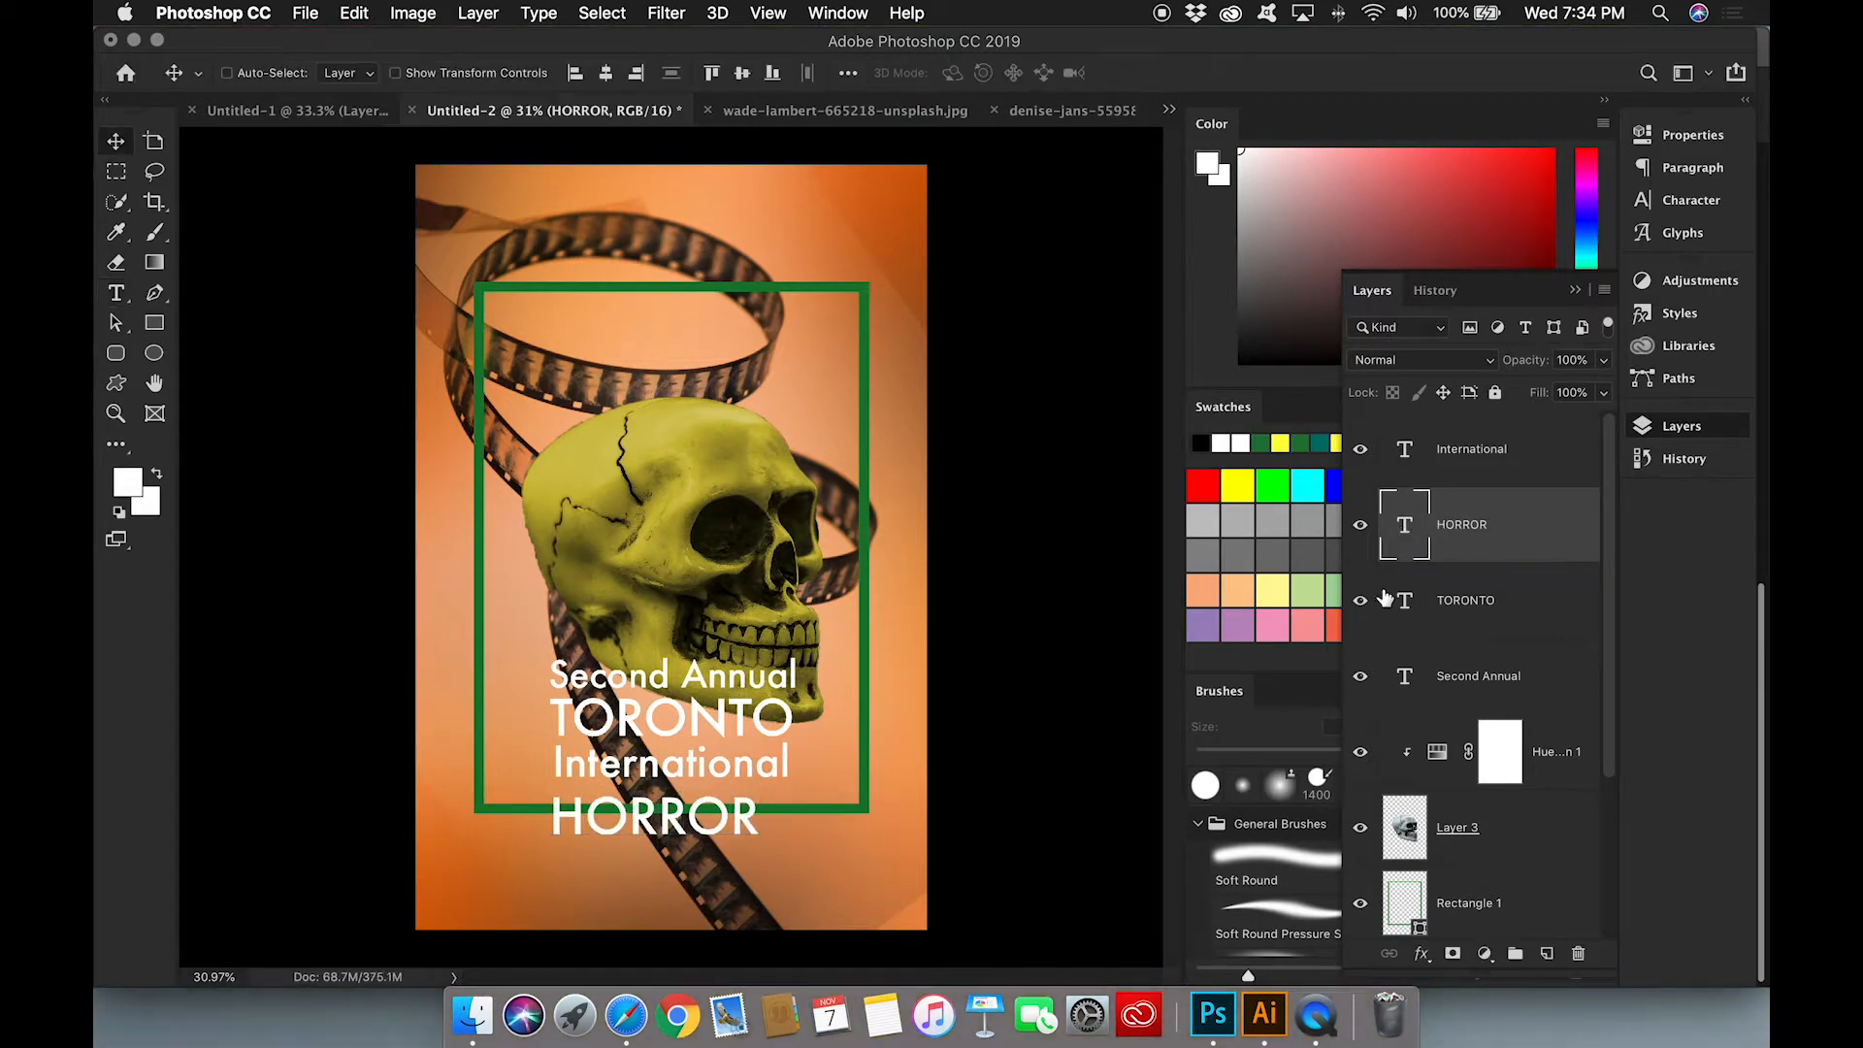
Step: Set the HORROR line's font size to 310 pt and move its layer above the International layer
double_click(1406, 524)
double_click(719, 73)
text(330)
key(Tab)
double_click(719, 73)
text(300)
key(Tab)
double_click(720, 73)
text(310)
key(Tab)
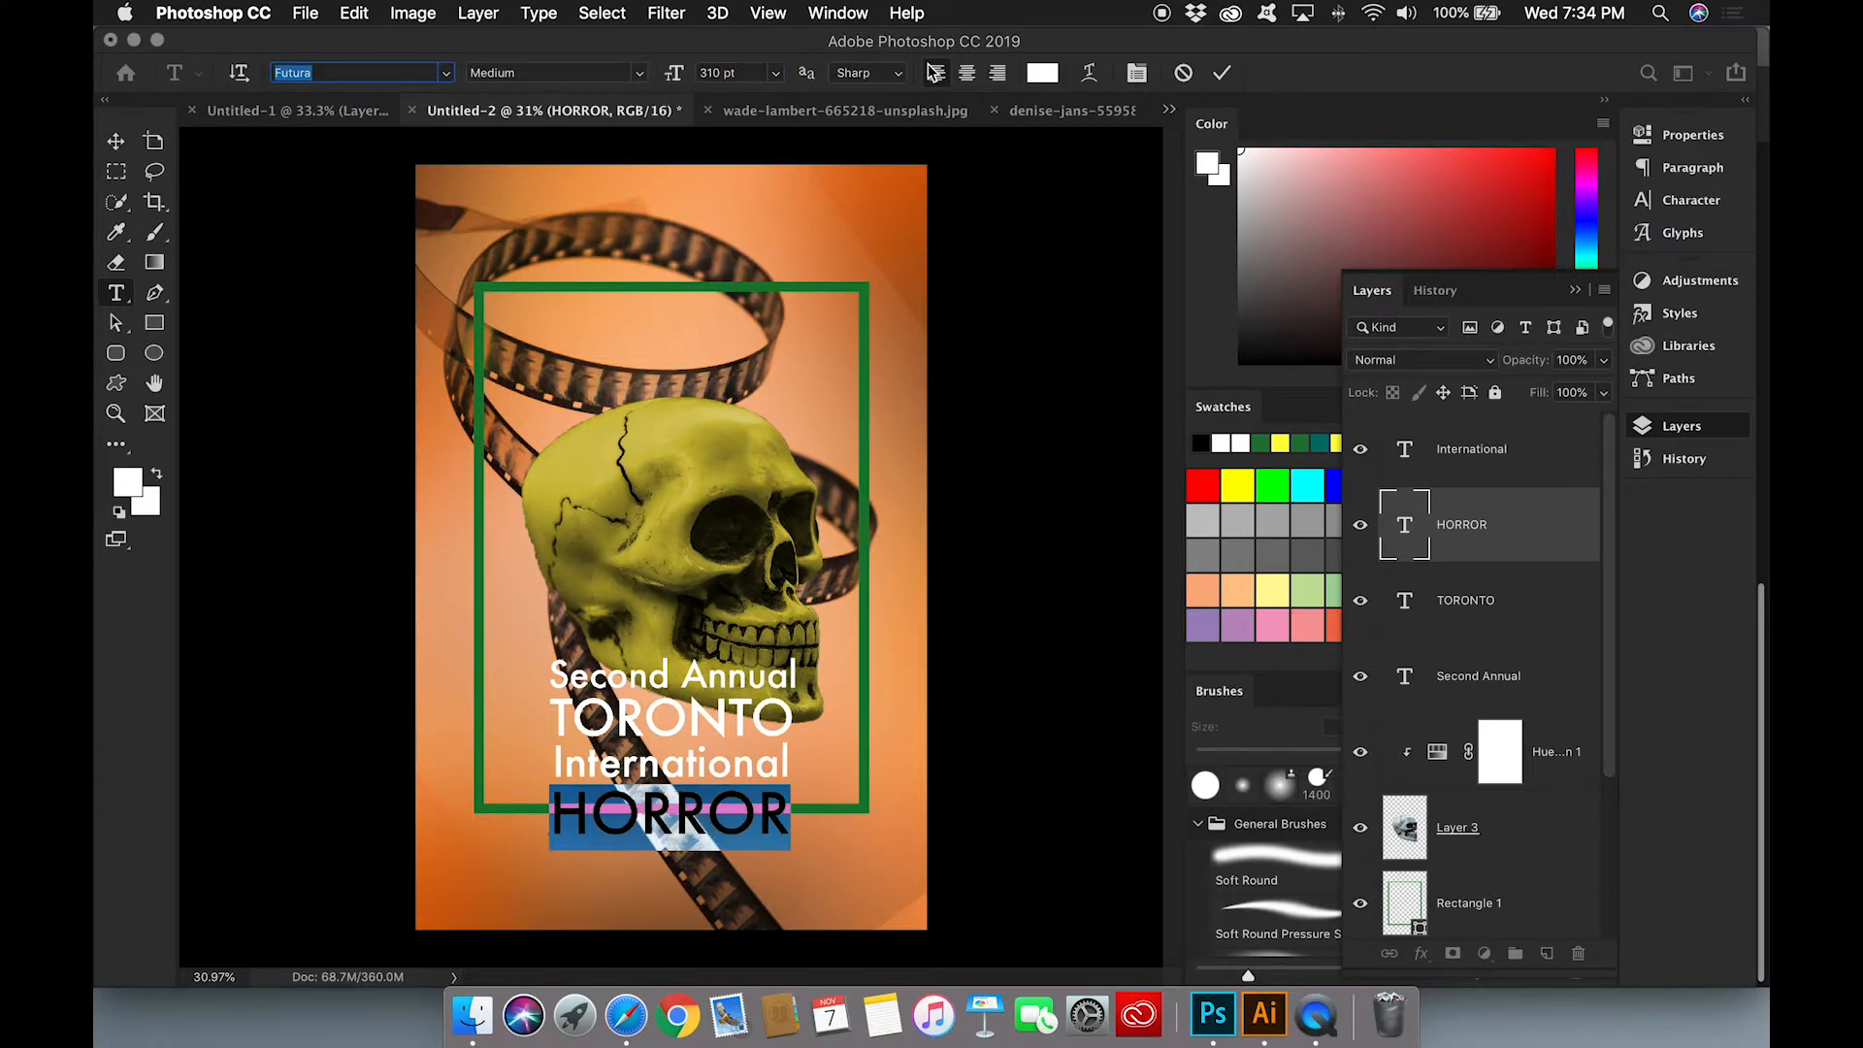
drag(1471, 515, 1471, 427)
key(v)
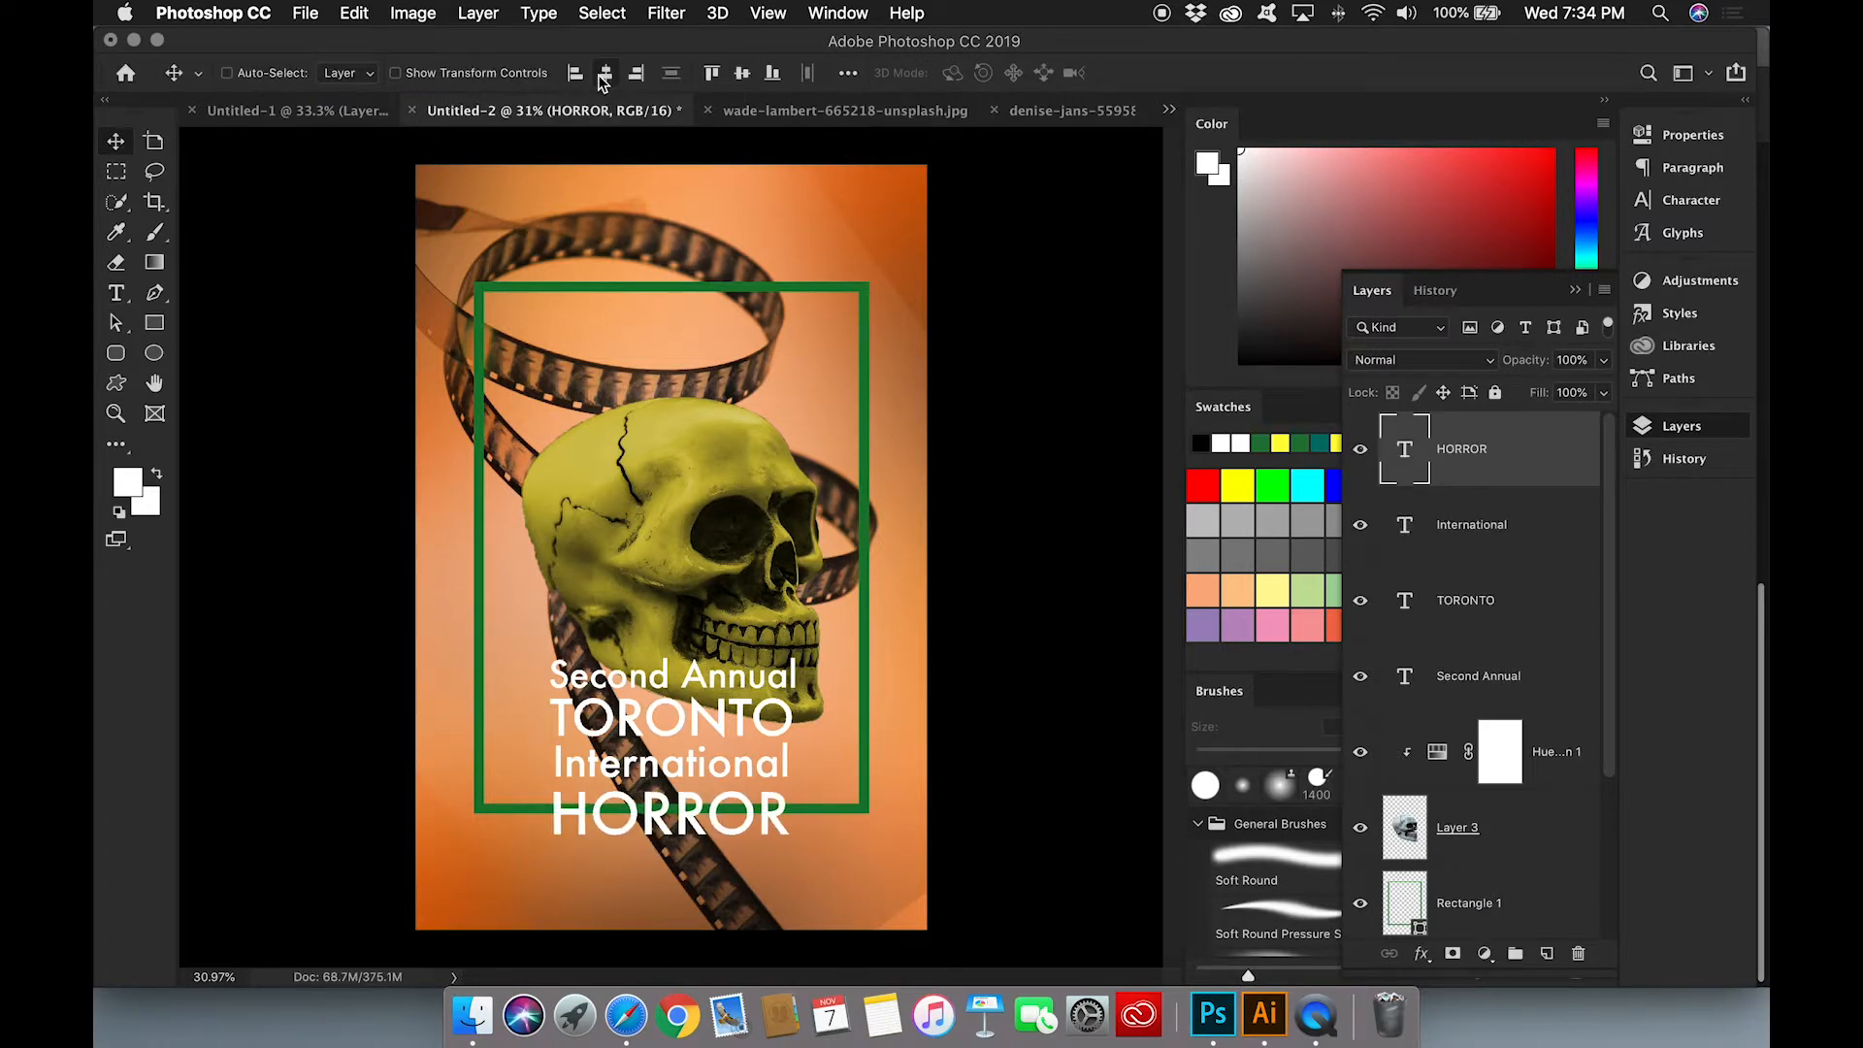
Step: Duplicate the HORROR line below itself and change the copy into a horizontally centered FILMFEST line
drag(701, 817, 701, 867)
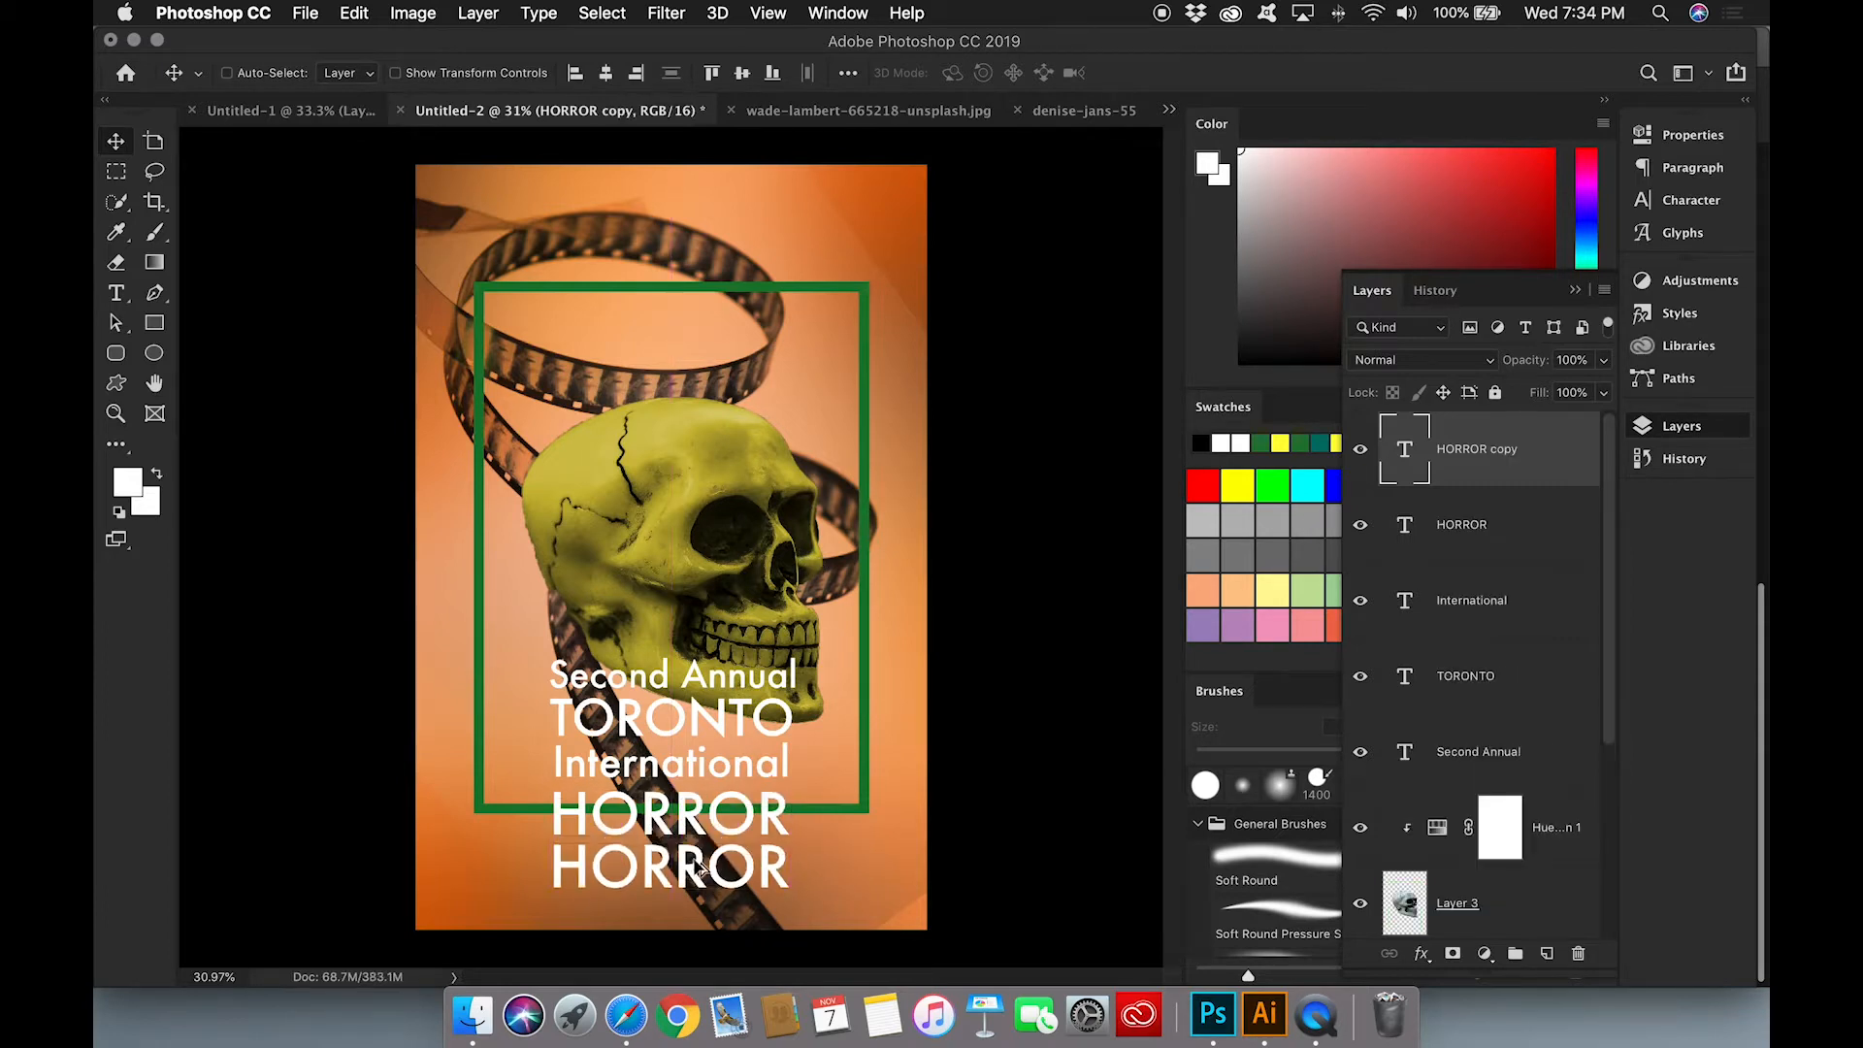
double_click(1400, 452)
text(FILMFEST)
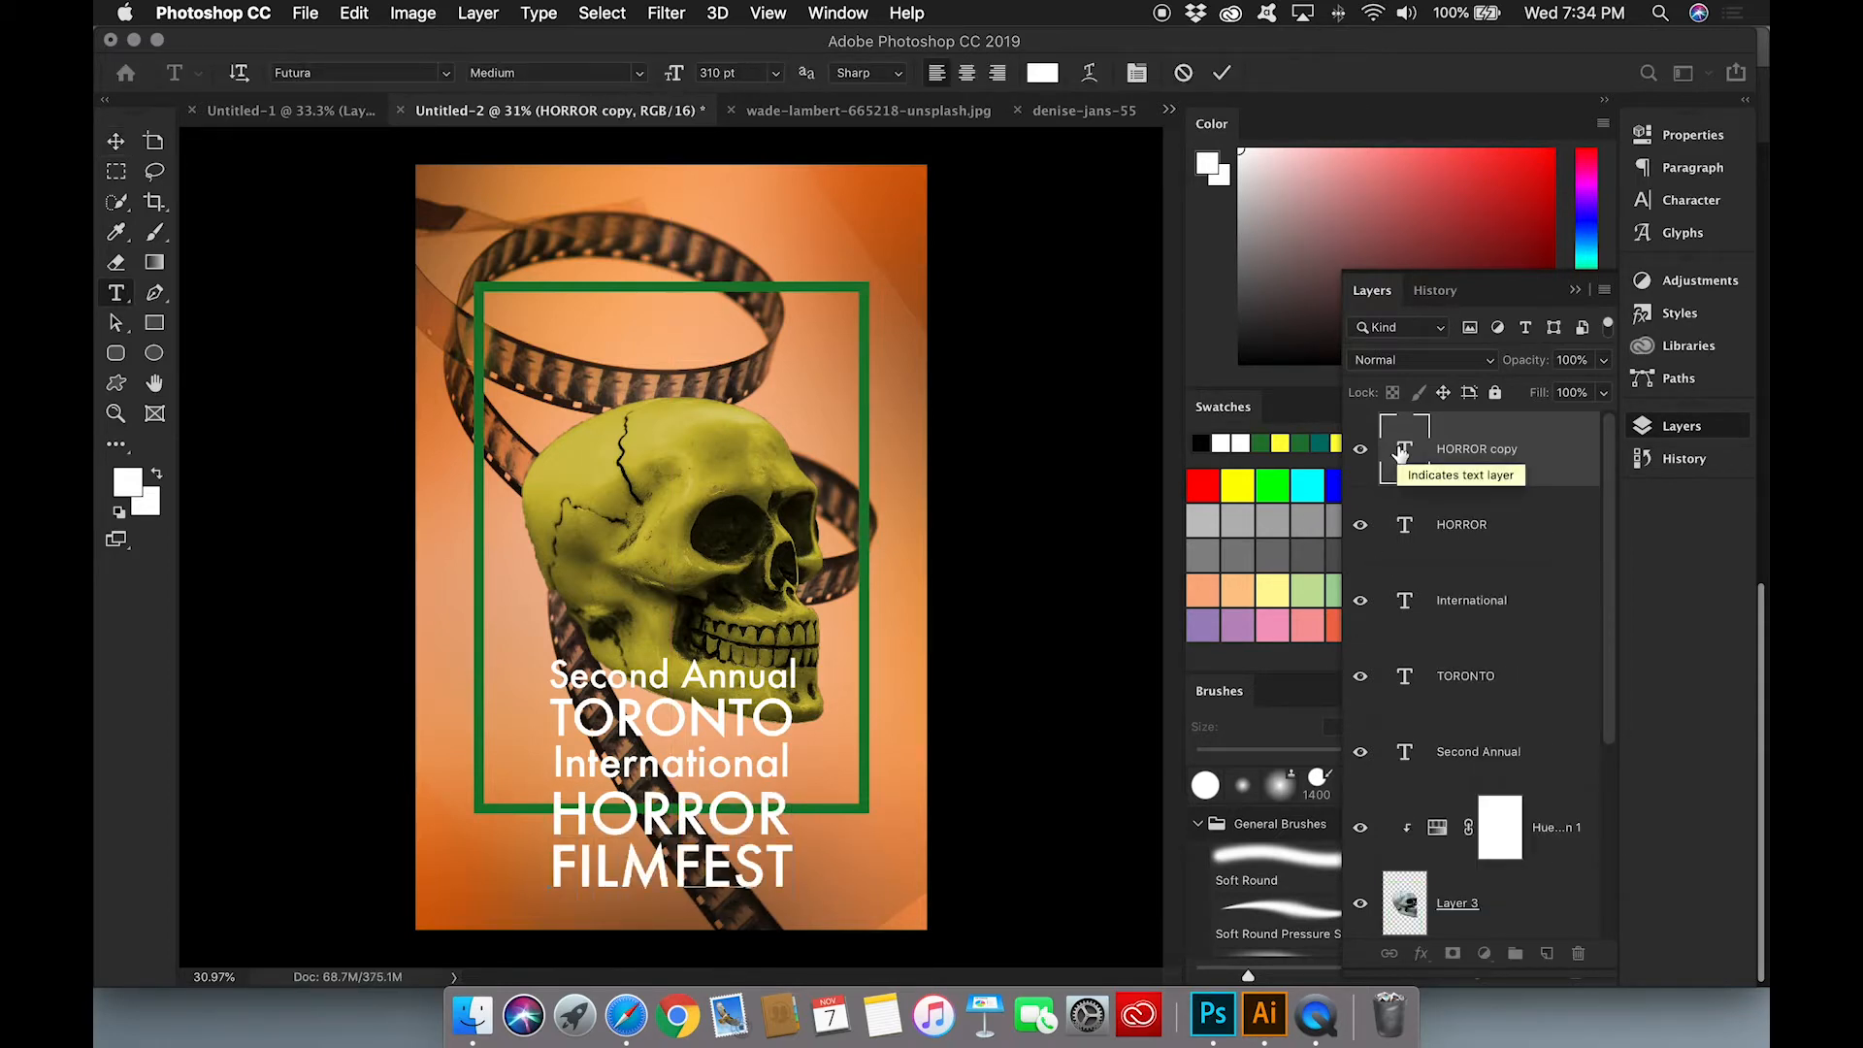
click(1510, 527)
click(1504, 456)
click(606, 74)
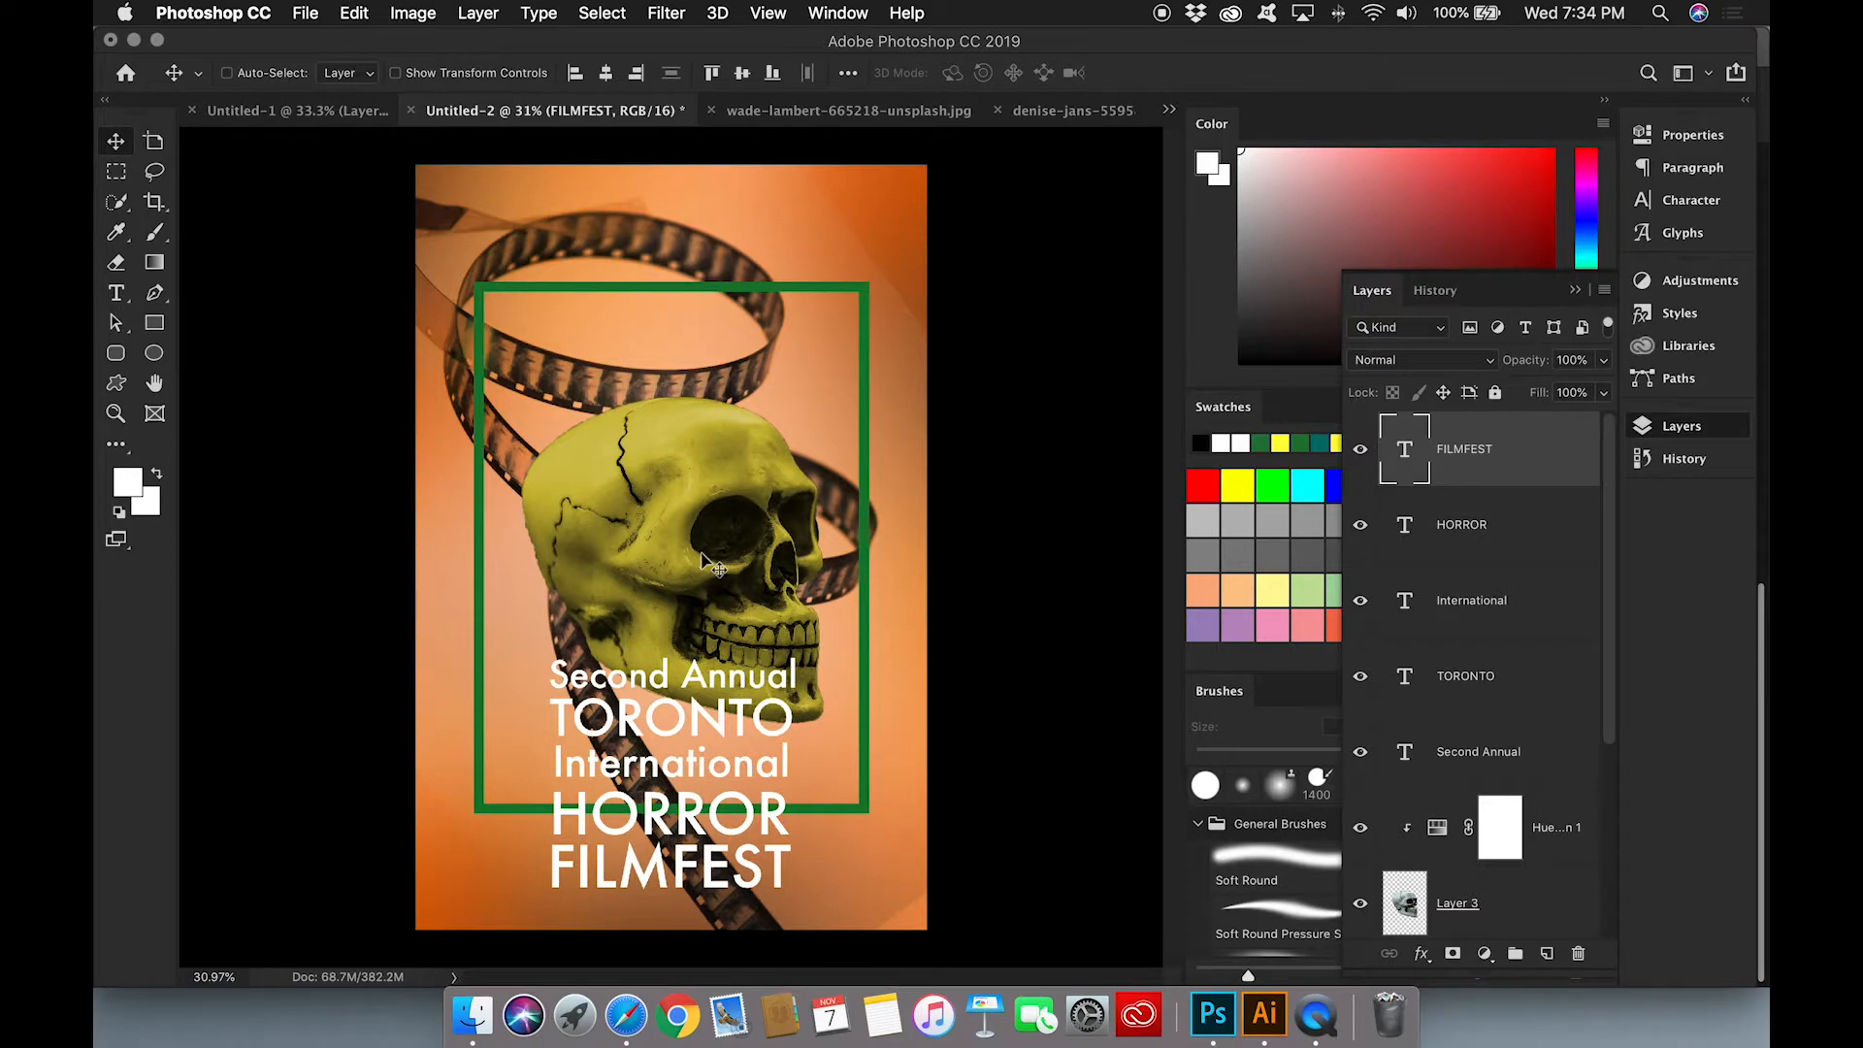
Step: Duplicate the FILMFEST line below itself and change the copy's text to "October 30-31, 2018"
drag(707, 864, 707, 915)
double_click(1404, 451)
text(Oc)
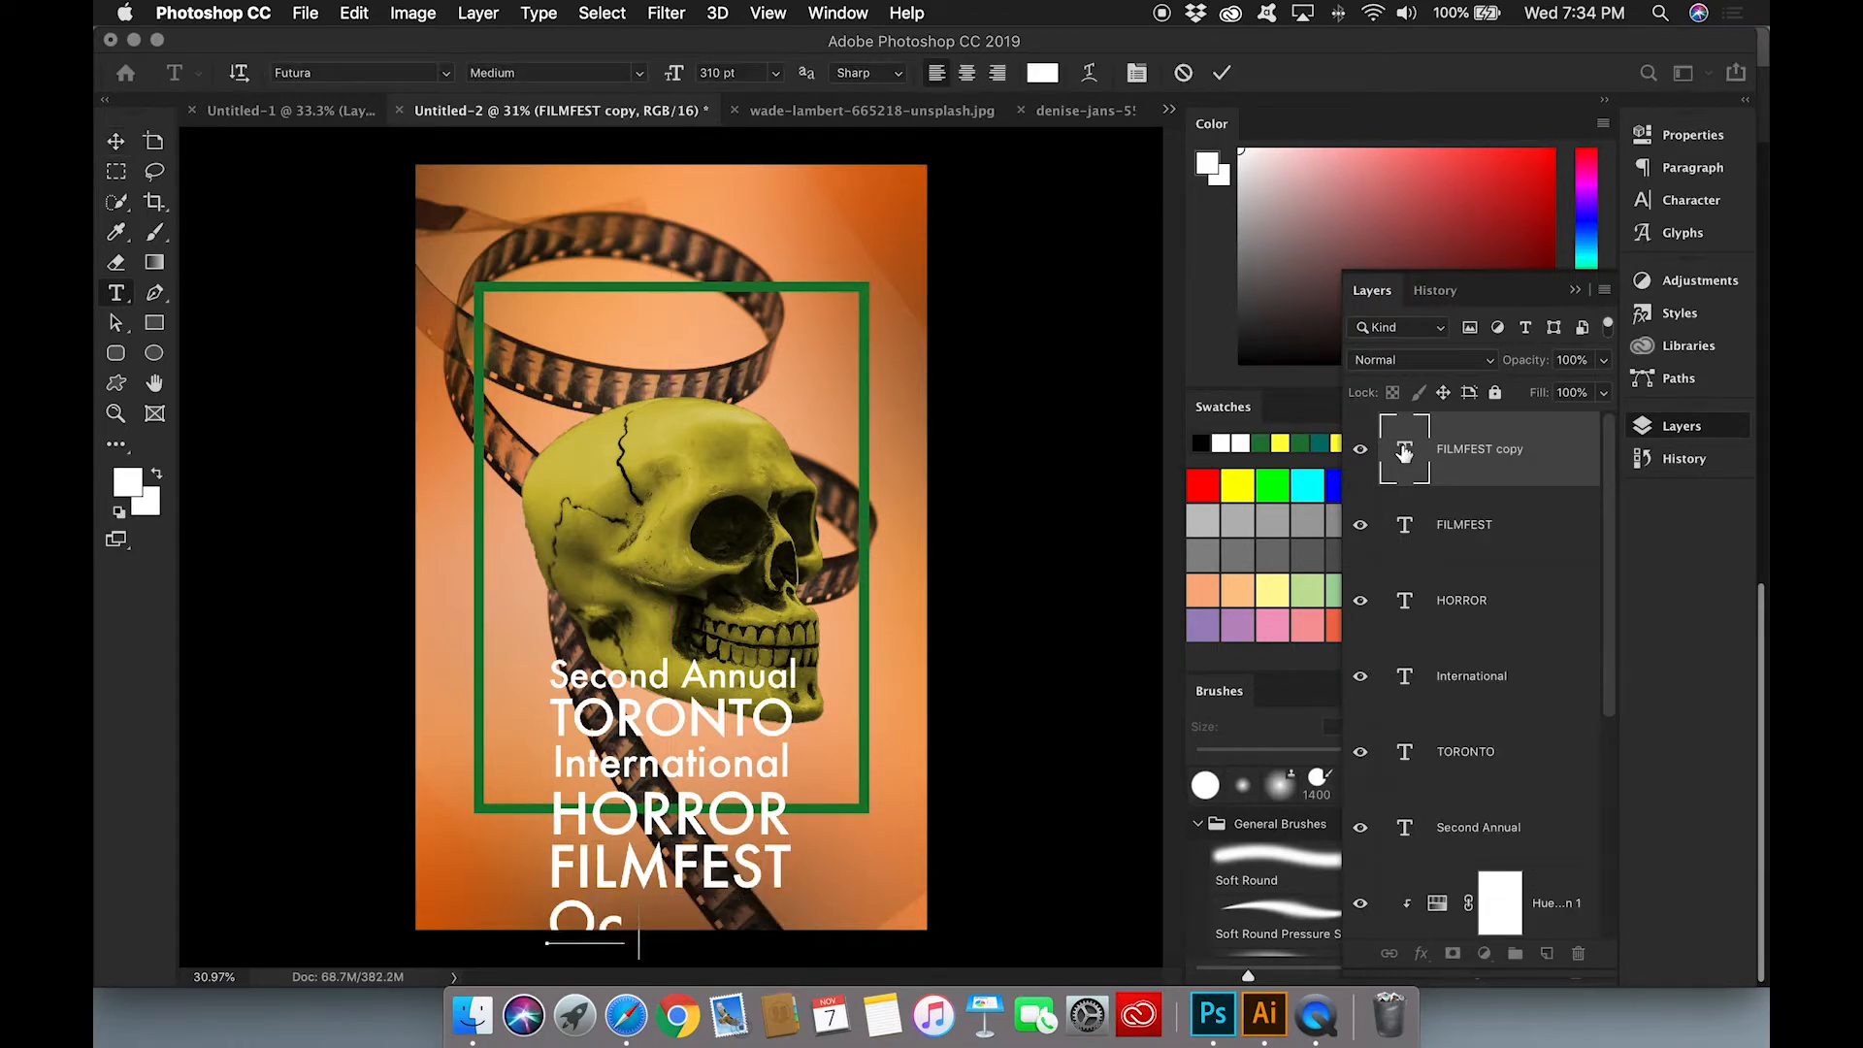
text(tober 30-31)
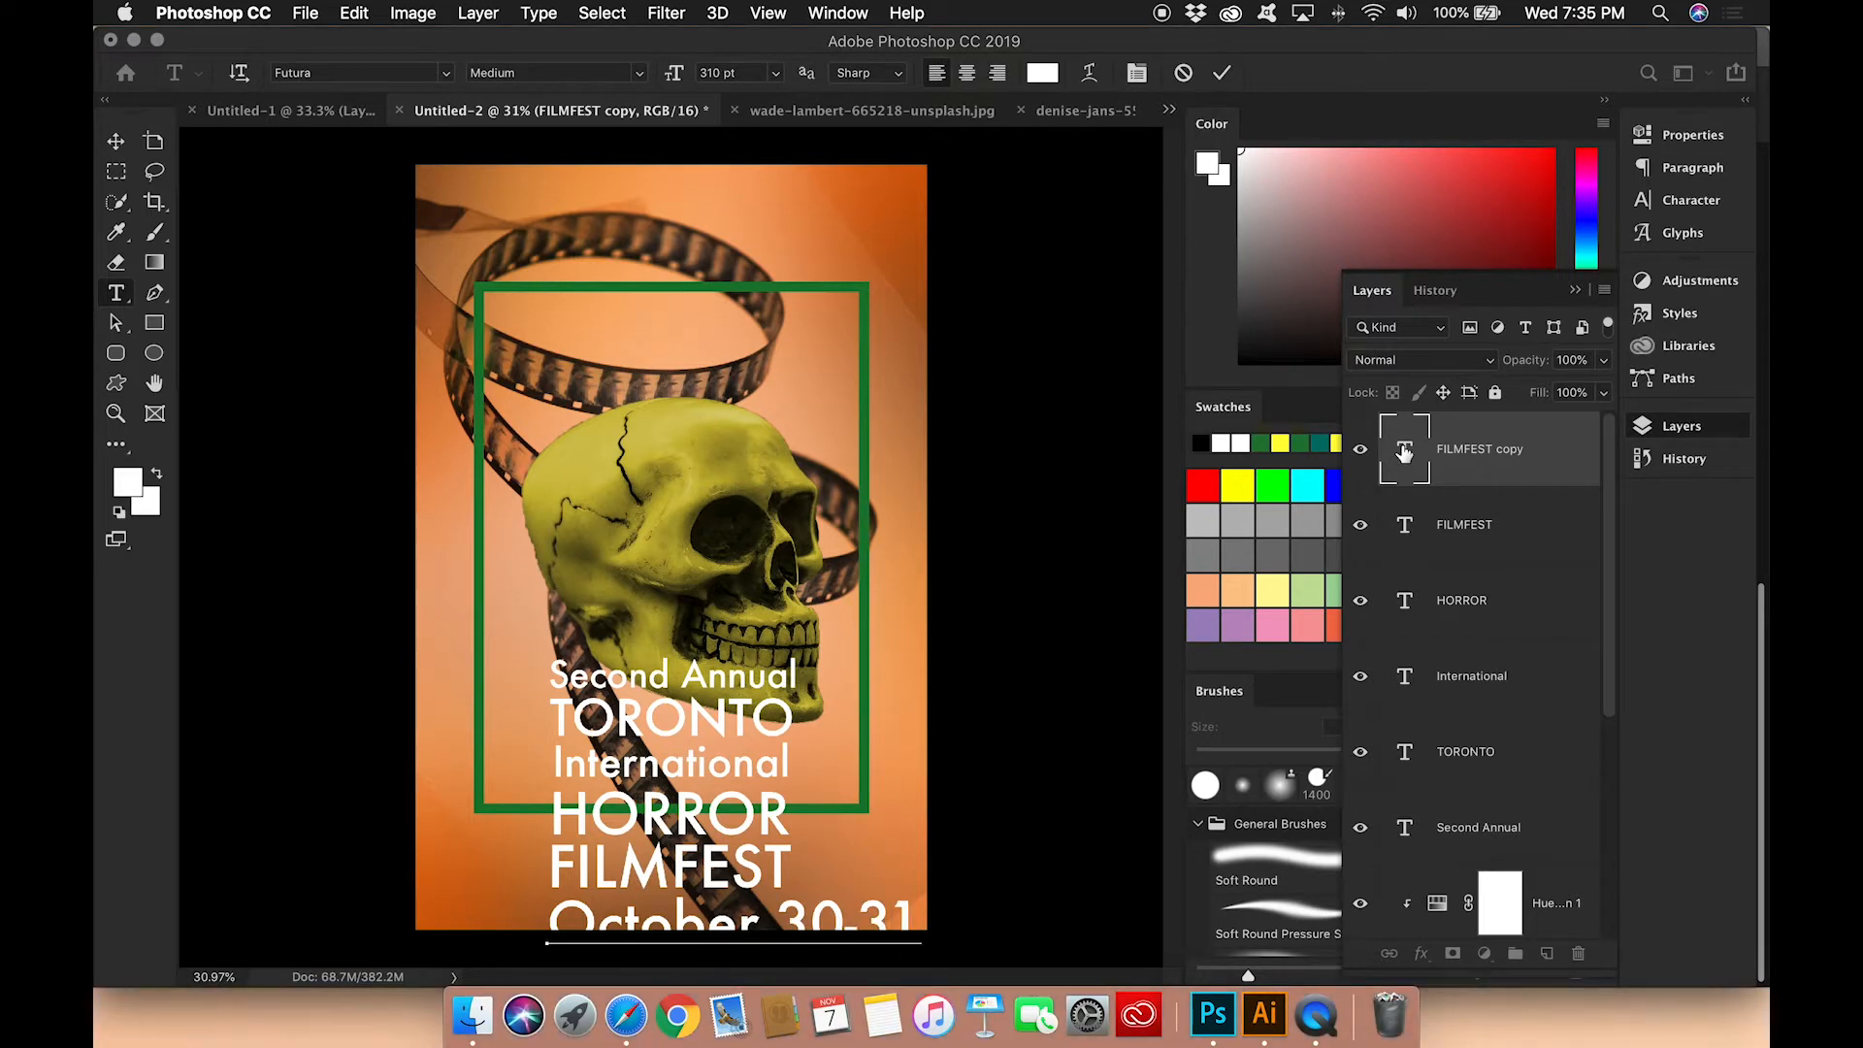
Step: Set the date line's font size to 150 pt and move it up directly below FILMFEST
double_click(1404, 451)
text(130)
key(Tab)
double_click(715, 69)
text(150)
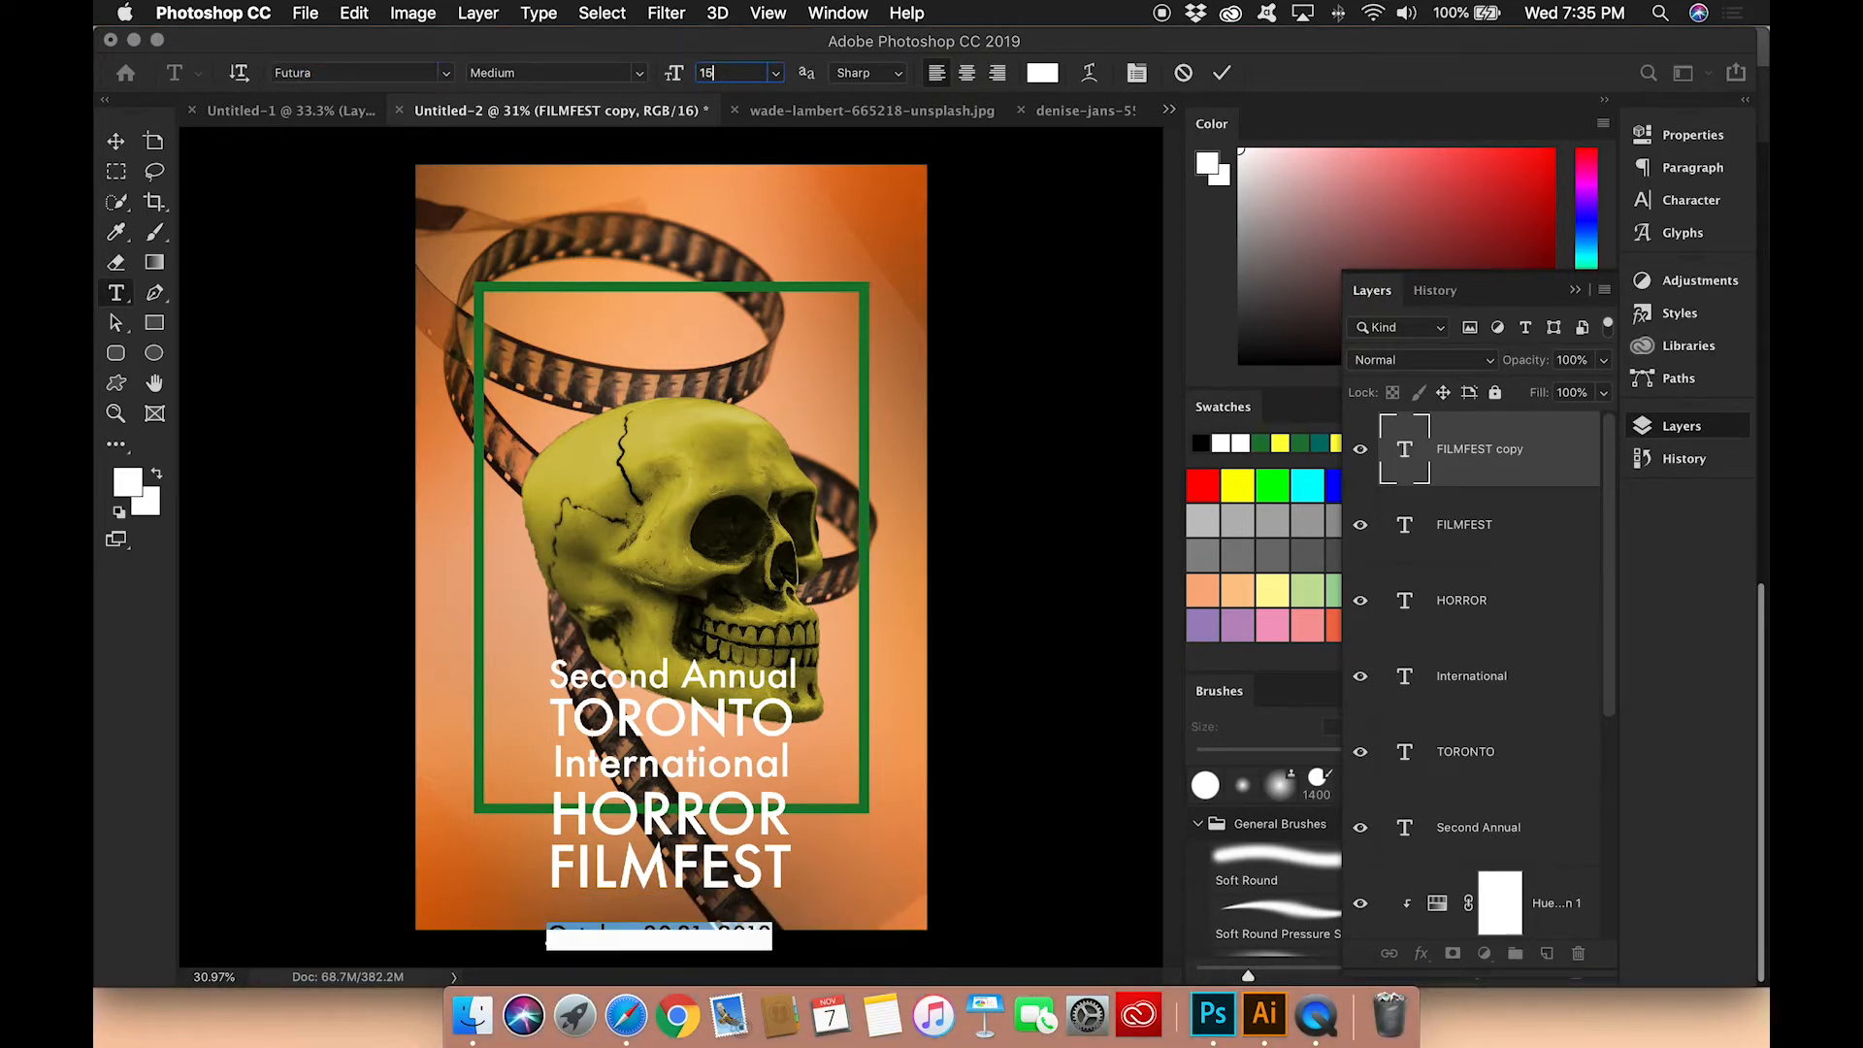
key(Tab)
click(1453, 458)
key(v)
drag(710, 931, 711, 907)
Step: Reduce the date line's font size slightly to match FILMFEST's width and center it horizontally
double_click(1404, 449)
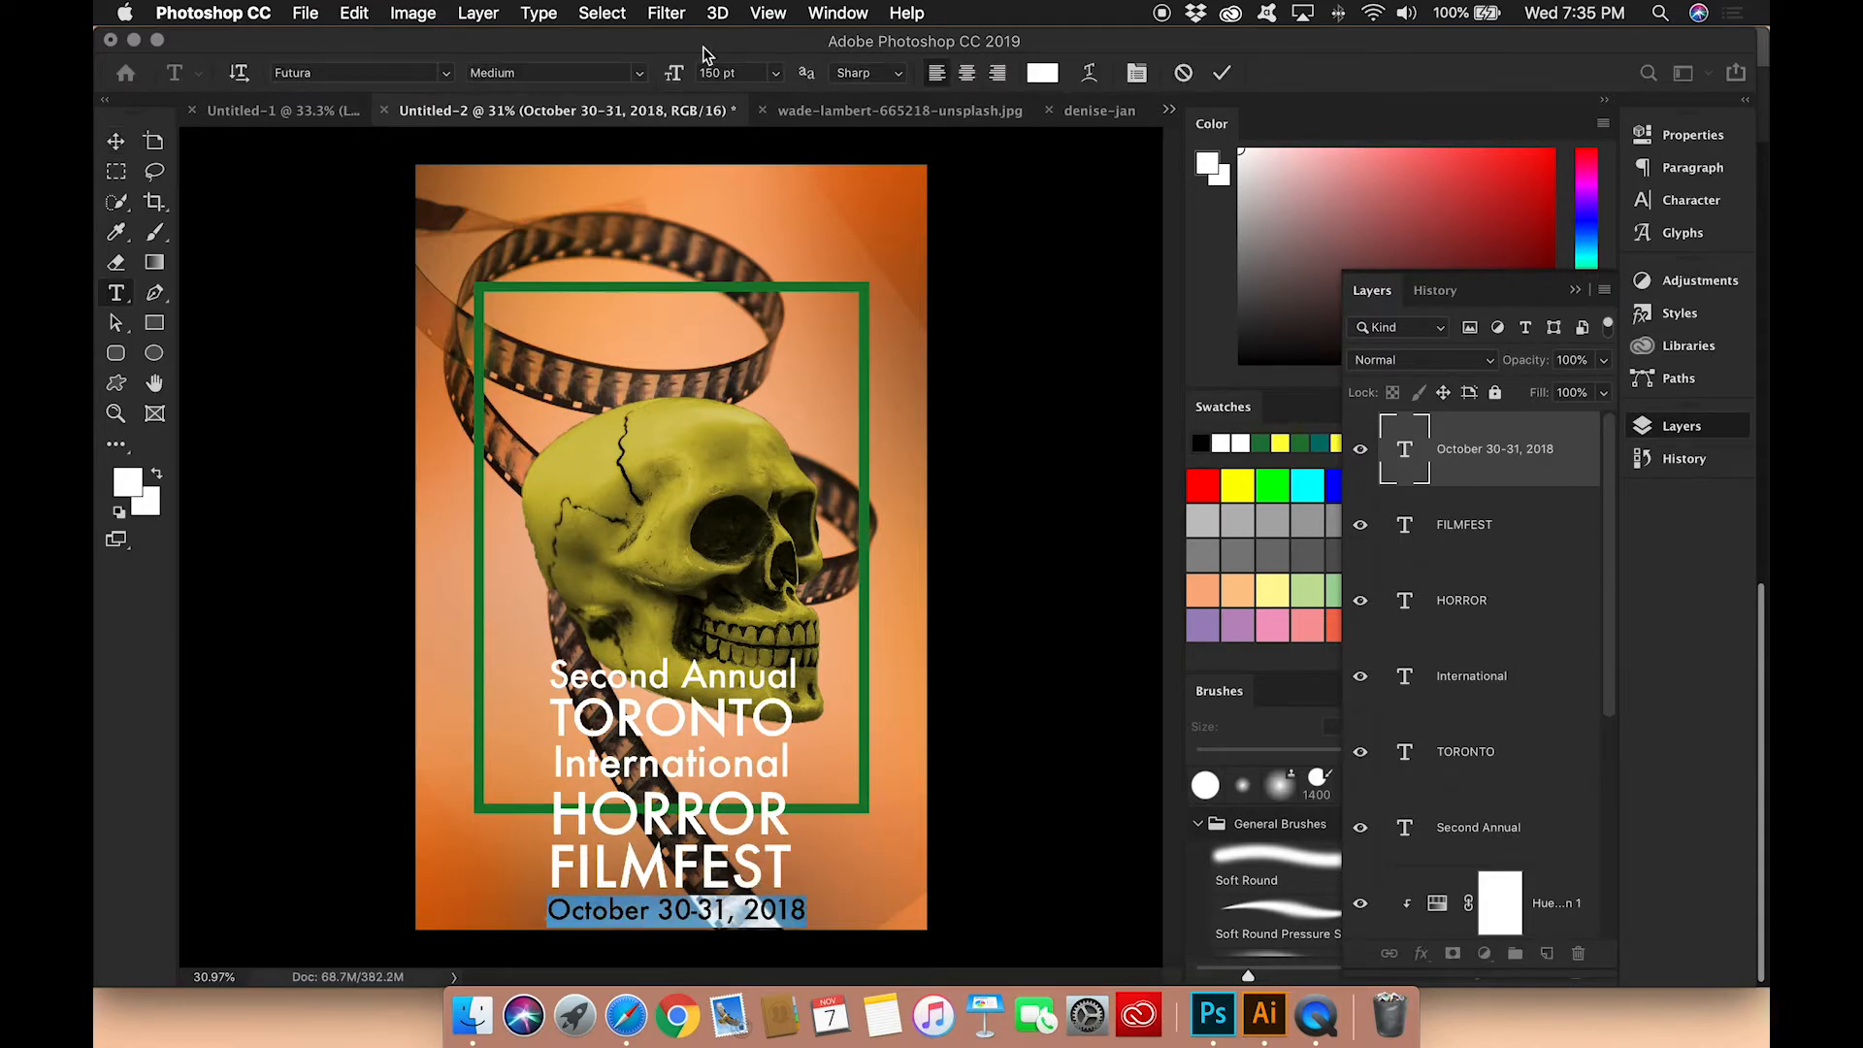
click(118, 136)
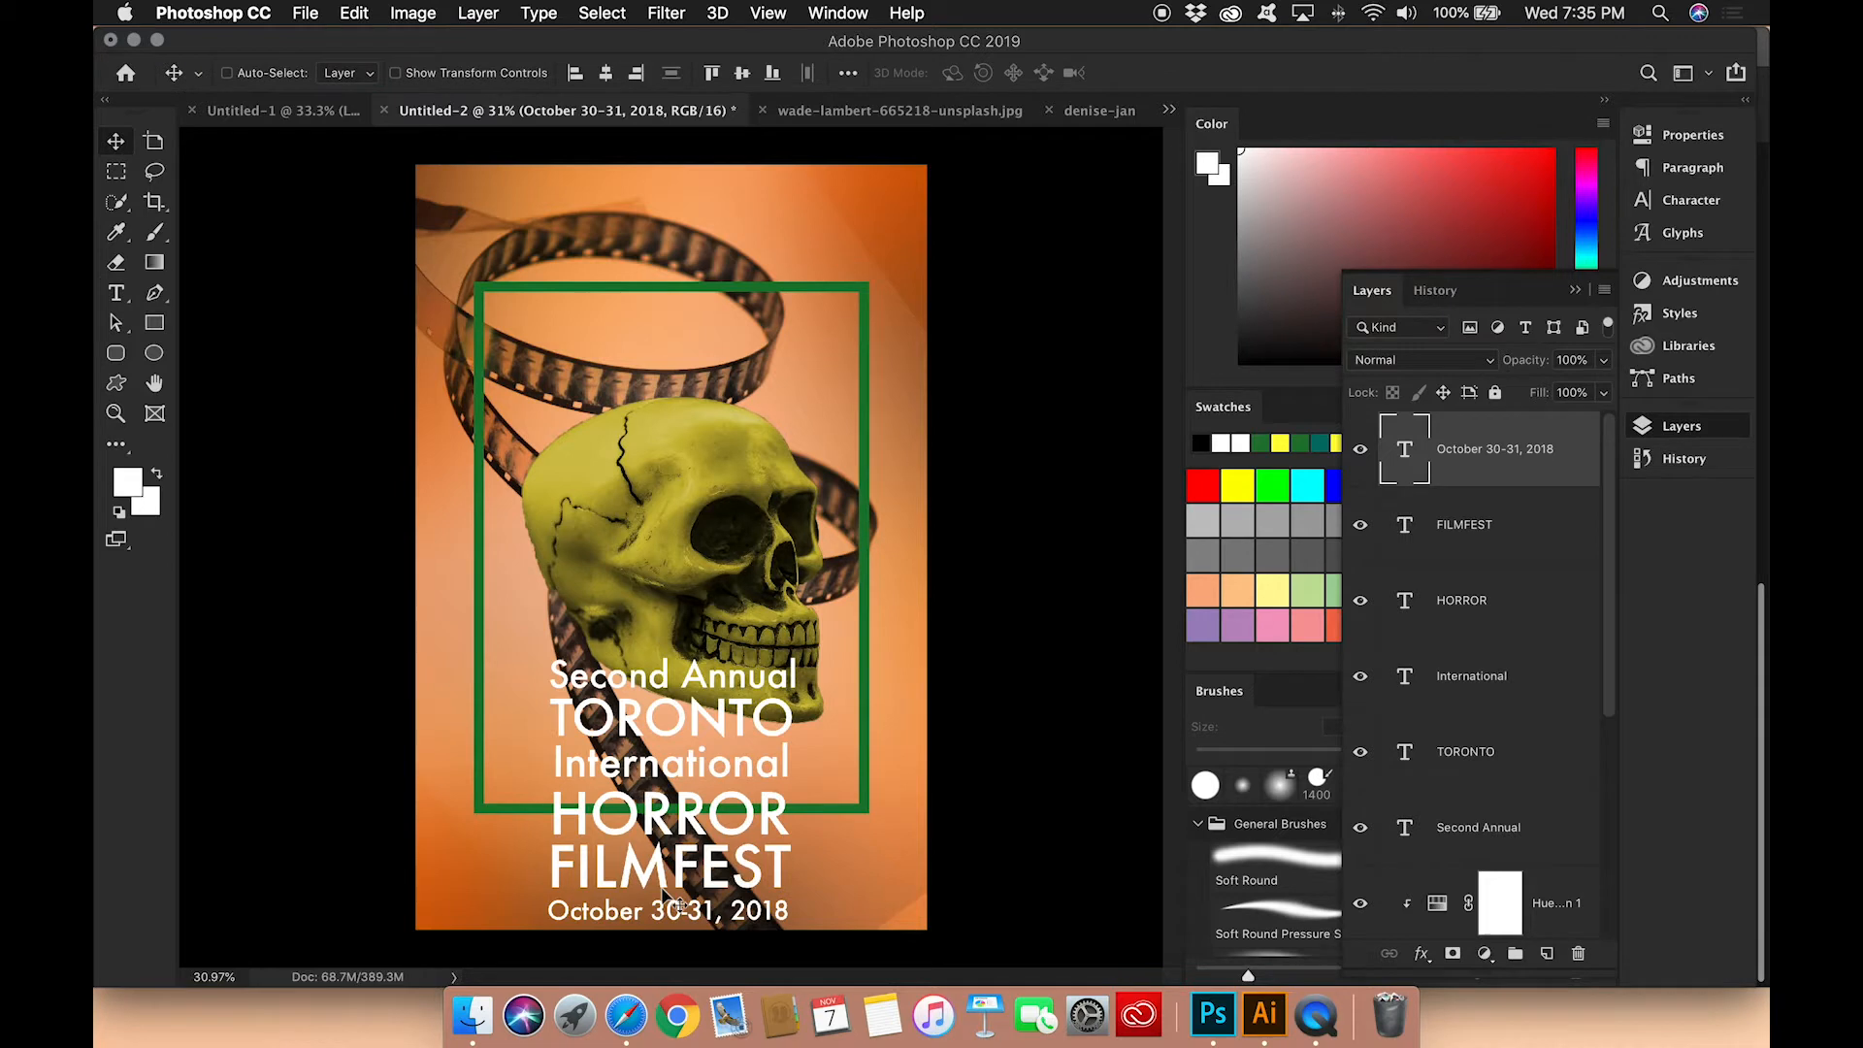
click(605, 73)
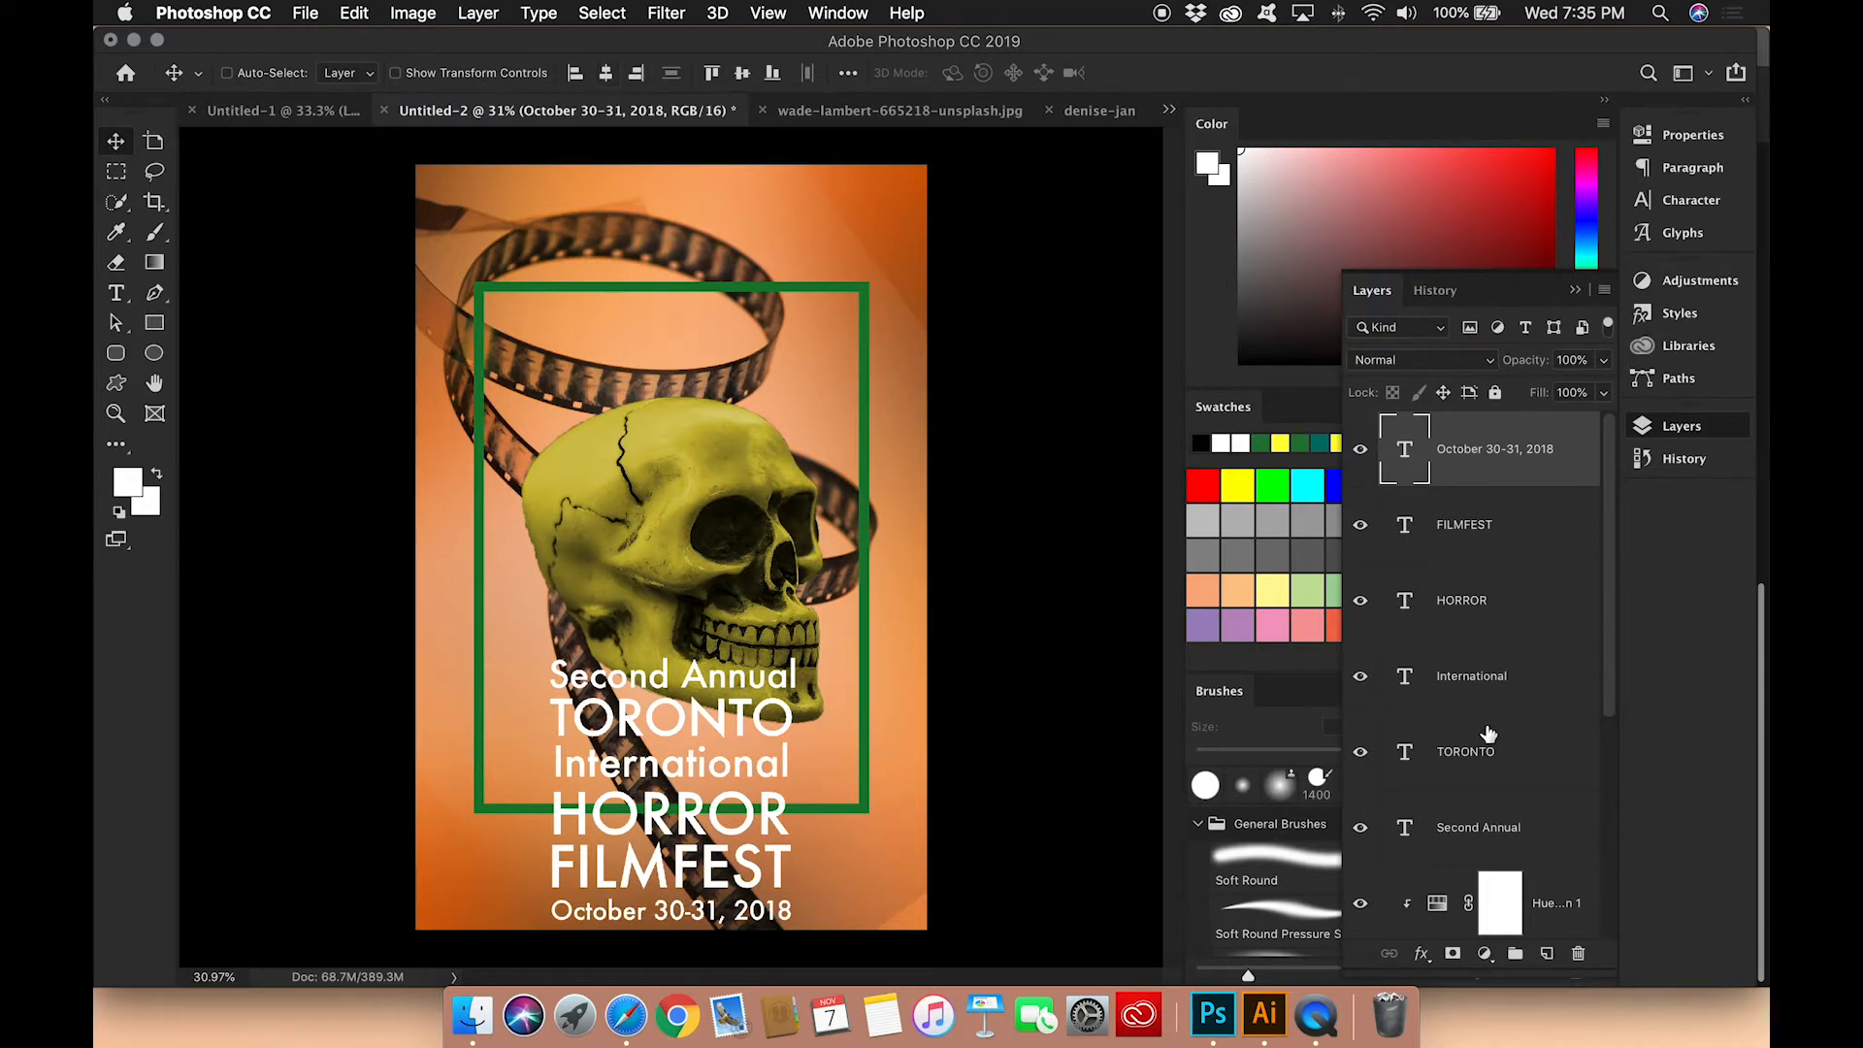
Step: Move the skull layer up slightly inside the green frame, so its jaw sits higher behind the Second Annual line
scroll(1489, 734, down, 5)
click(1477, 611)
drag(626, 553, 627, 515)
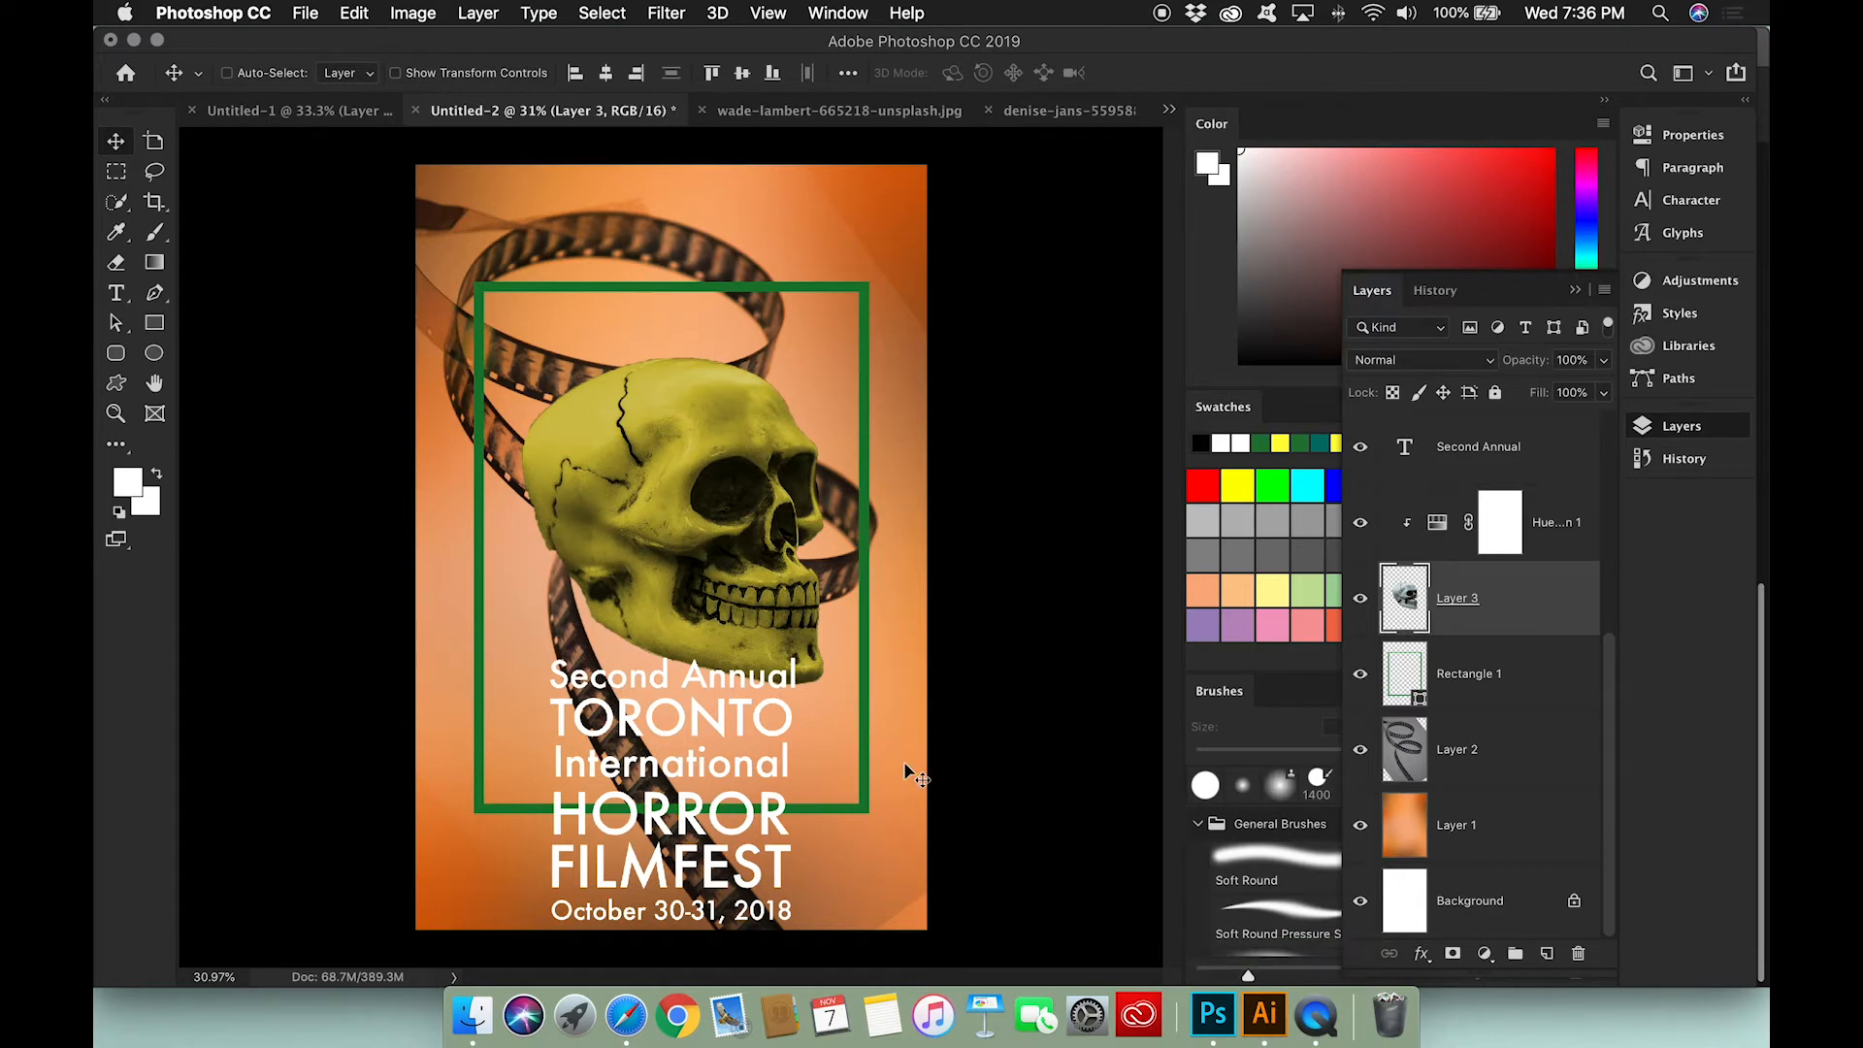
Step: Select all six text layers and align their horizontal centers
scroll(1530, 598, up, 4)
click(1462, 739)
scroll(1461, 739, up, 1)
shift+click(1464, 429)
click(848, 75)
click(919, 288)
click(911, 269)
click(780, 137)
Step: Undo the vertical-center alignment of the six text lines and distribute them evenly down the poster instead
click(921, 138)
key(super+z)
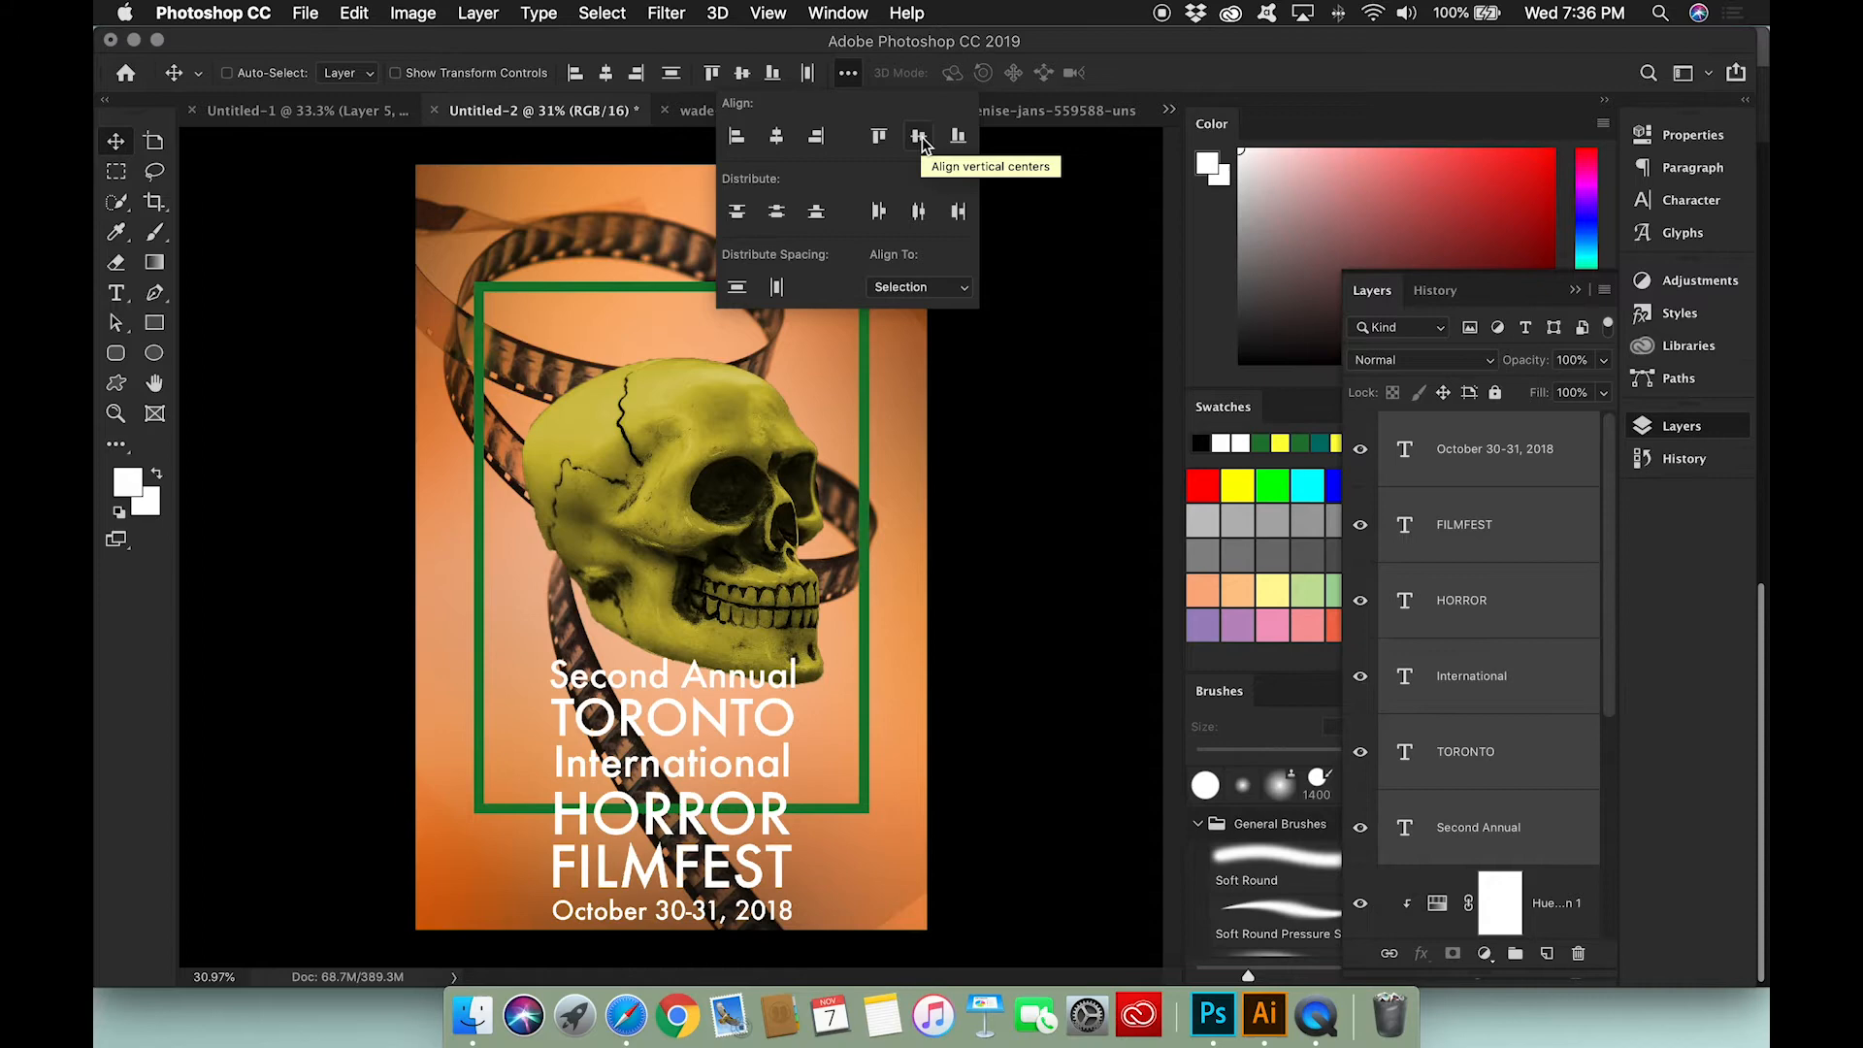
click(920, 213)
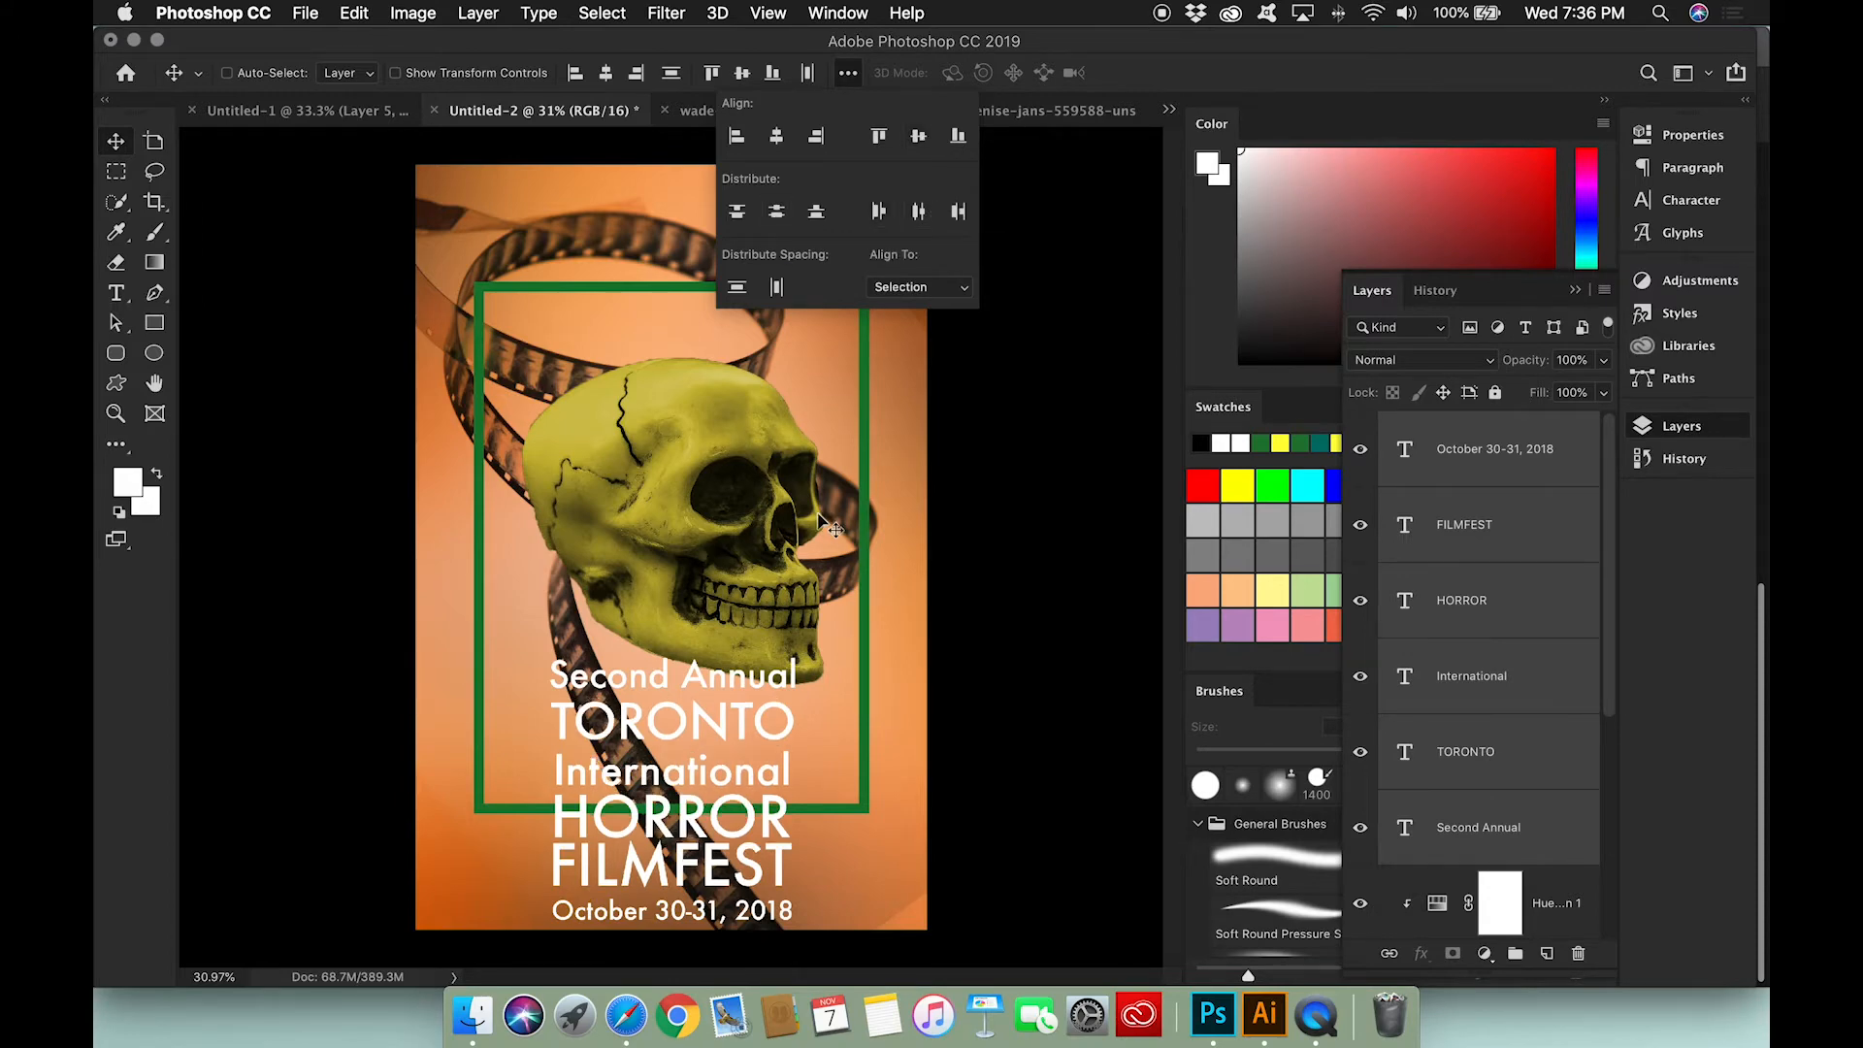
Step: Nudge the Second Annual, TORONTO, International and HORROR lines up slightly to even out the gaps between them
click(1477, 819)
scroll(730, 818, up, 3)
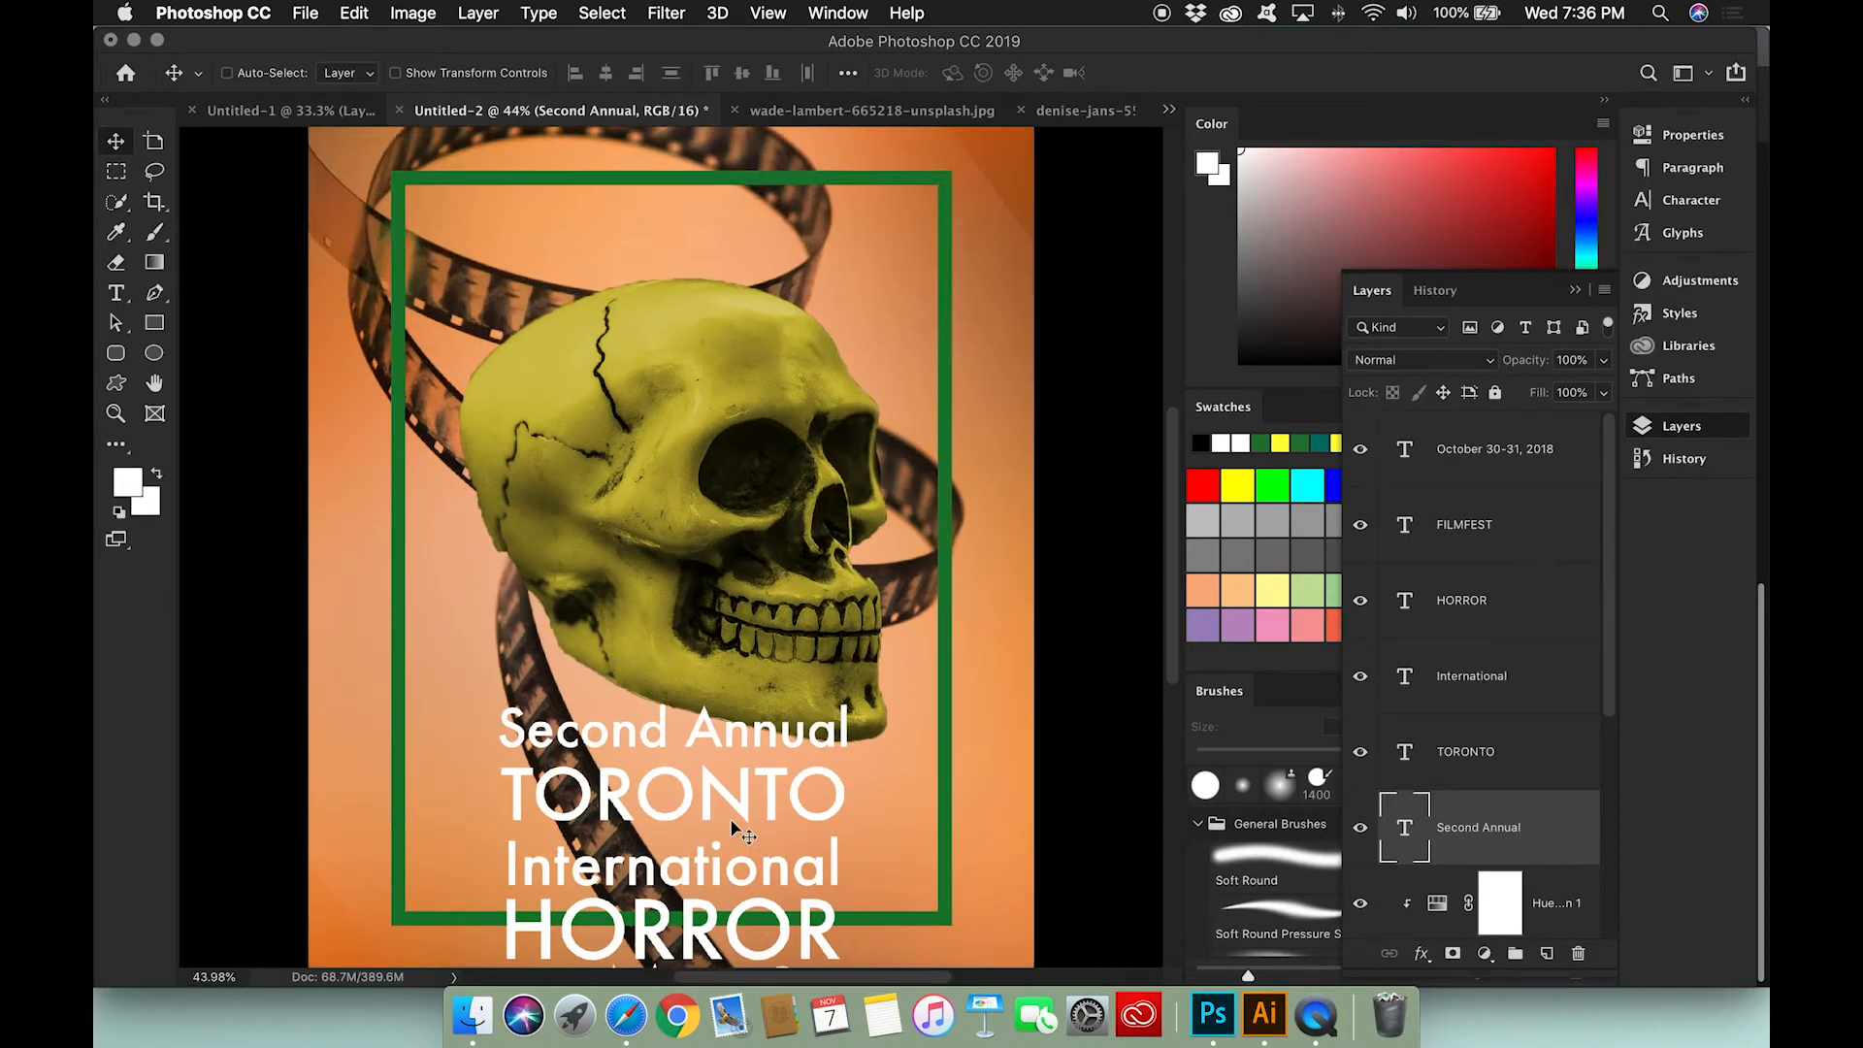
scroll(726, 777, down, 5)
mouse_move(707, 633)
mouse_down()
mouse_move(735, 610)
mouse_move(703, 618)
mouse_up()
click(1477, 752)
click(1471, 676)
click(1463, 601)
drag(711, 705, 710, 695)
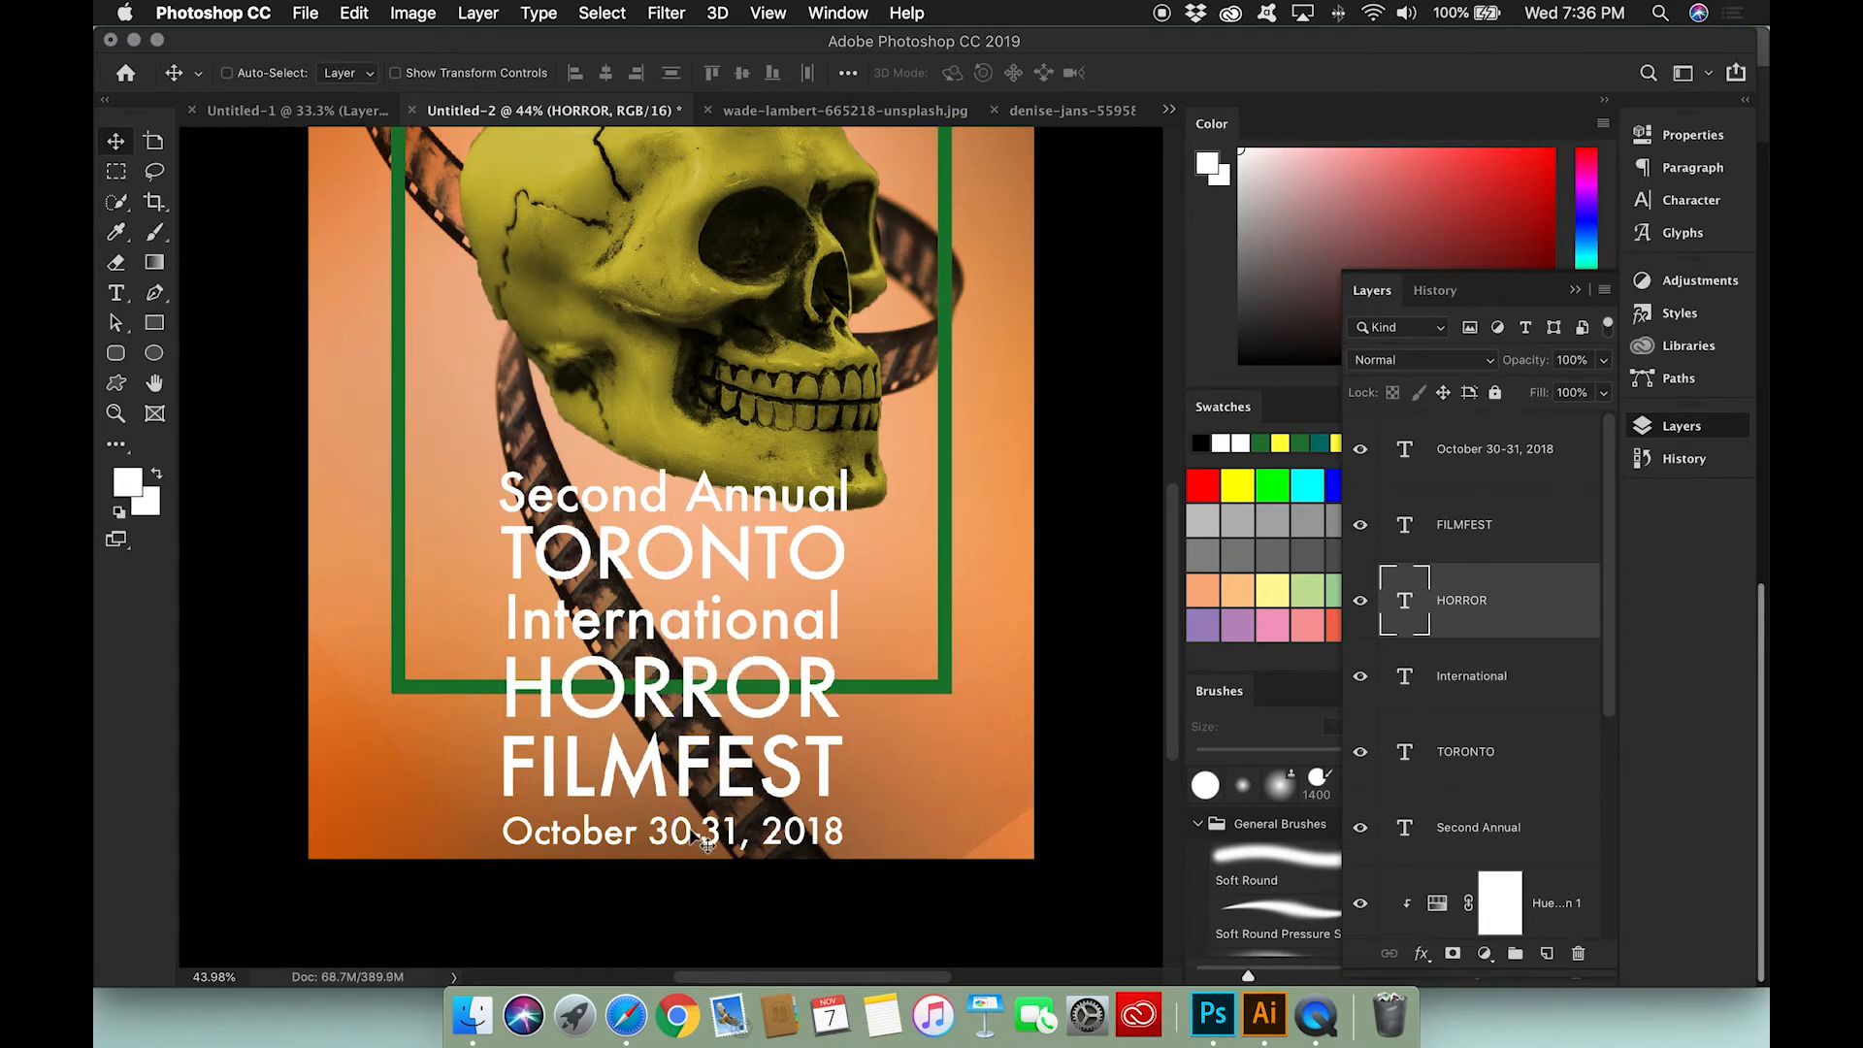
Step: Move the October 30-31, 2018 line up slightly, closer to FILMFEST
click(1496, 456)
drag(769, 846, 769, 837)
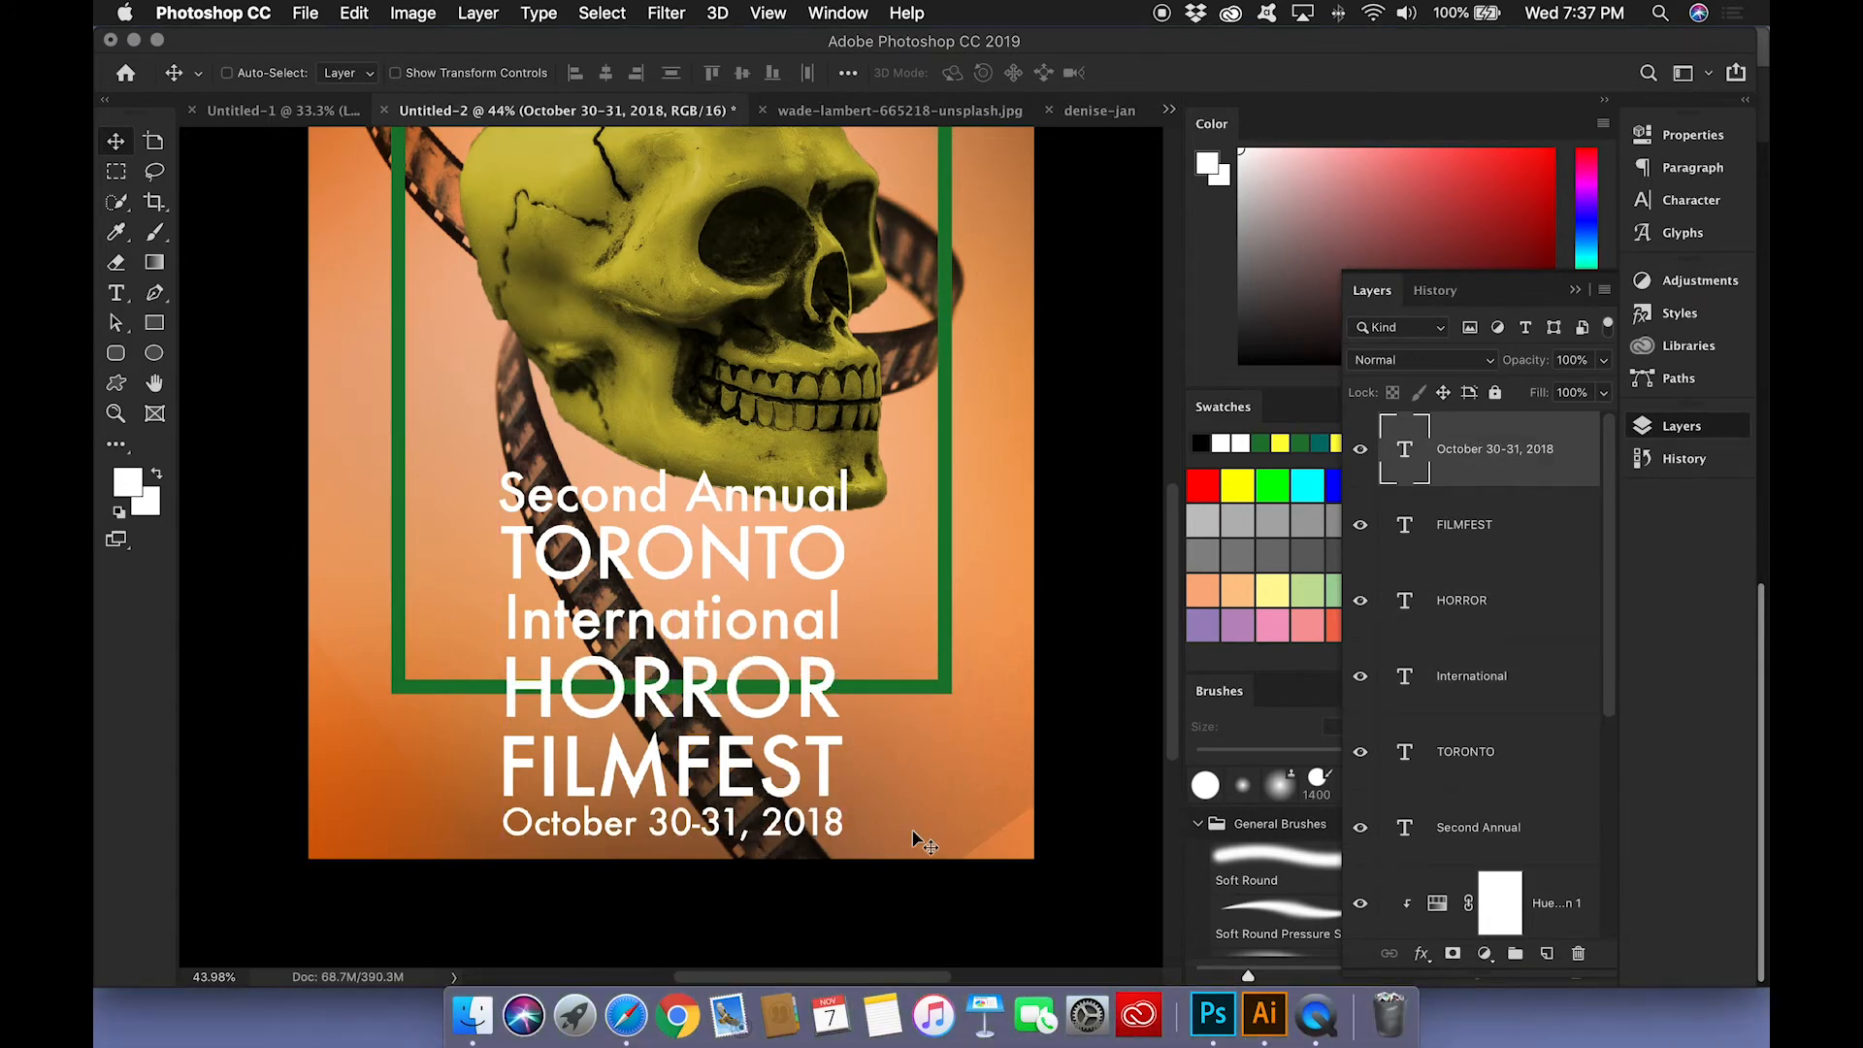
scroll(818, 623, down, 3)
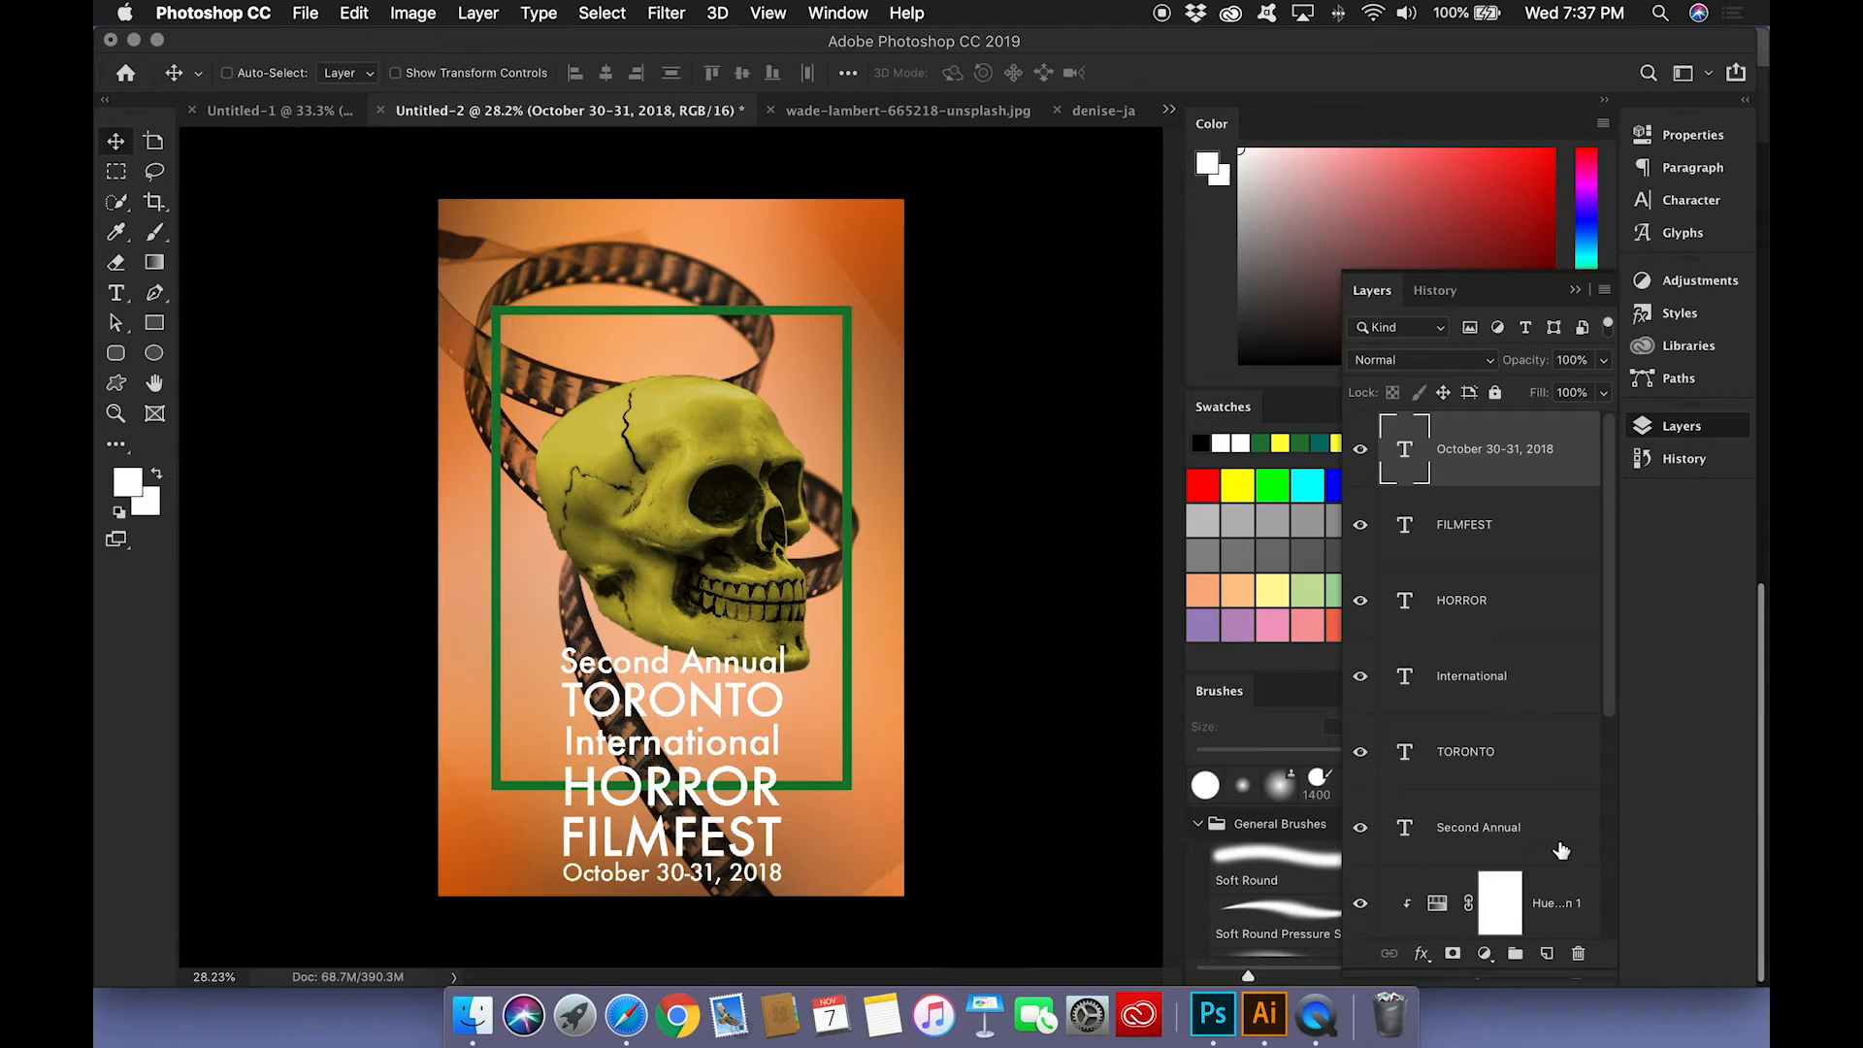
Step: Merge all layers above the white Background, undo that, and stamp a merged copy of the poster onto a new layer instead
scroll(1546, 793, down, 5)
shift+click(1473, 832)
key(super+e)
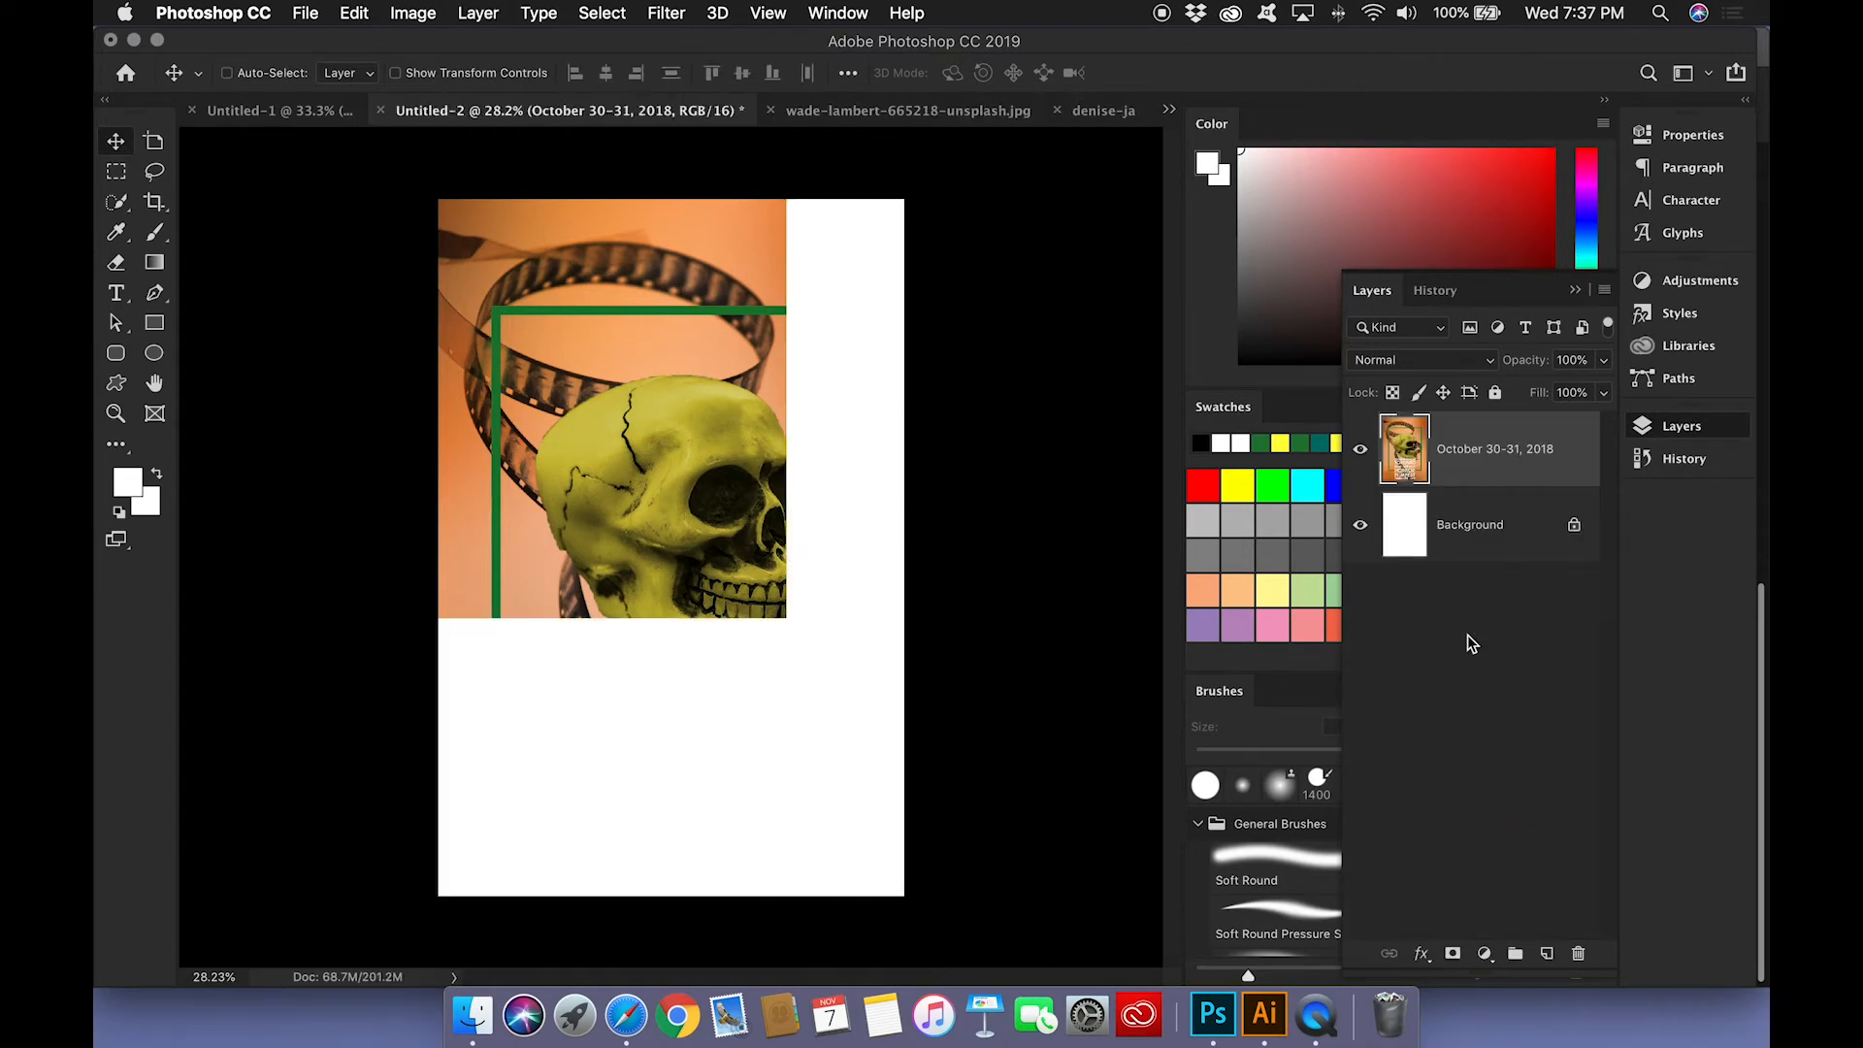
key(super+z)
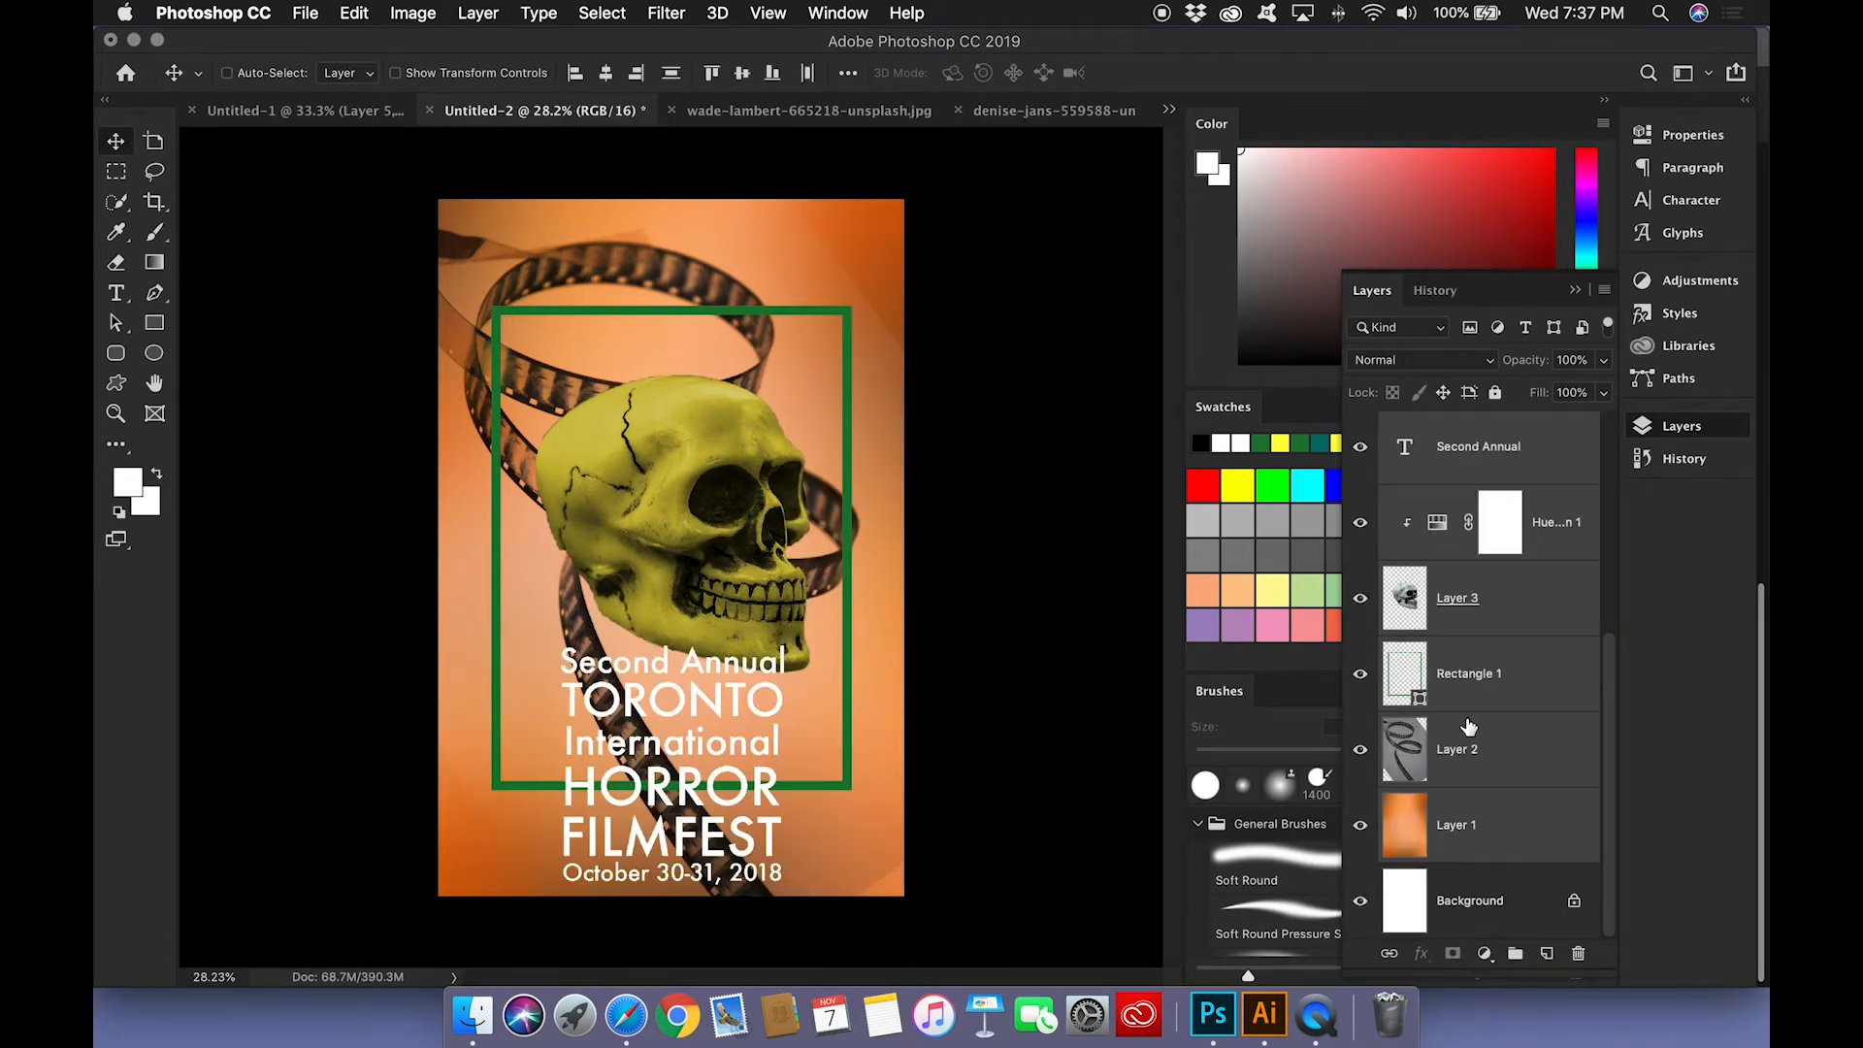
key(super+alt+shift+e)
Step: Group the six text layers beneath the merged poster copy and name the group Text
click(1456, 532)
scroll(1455, 679, down, 3)
shift+click(1465, 718)
key(super+g)
double_click(1446, 469)
text(Text)
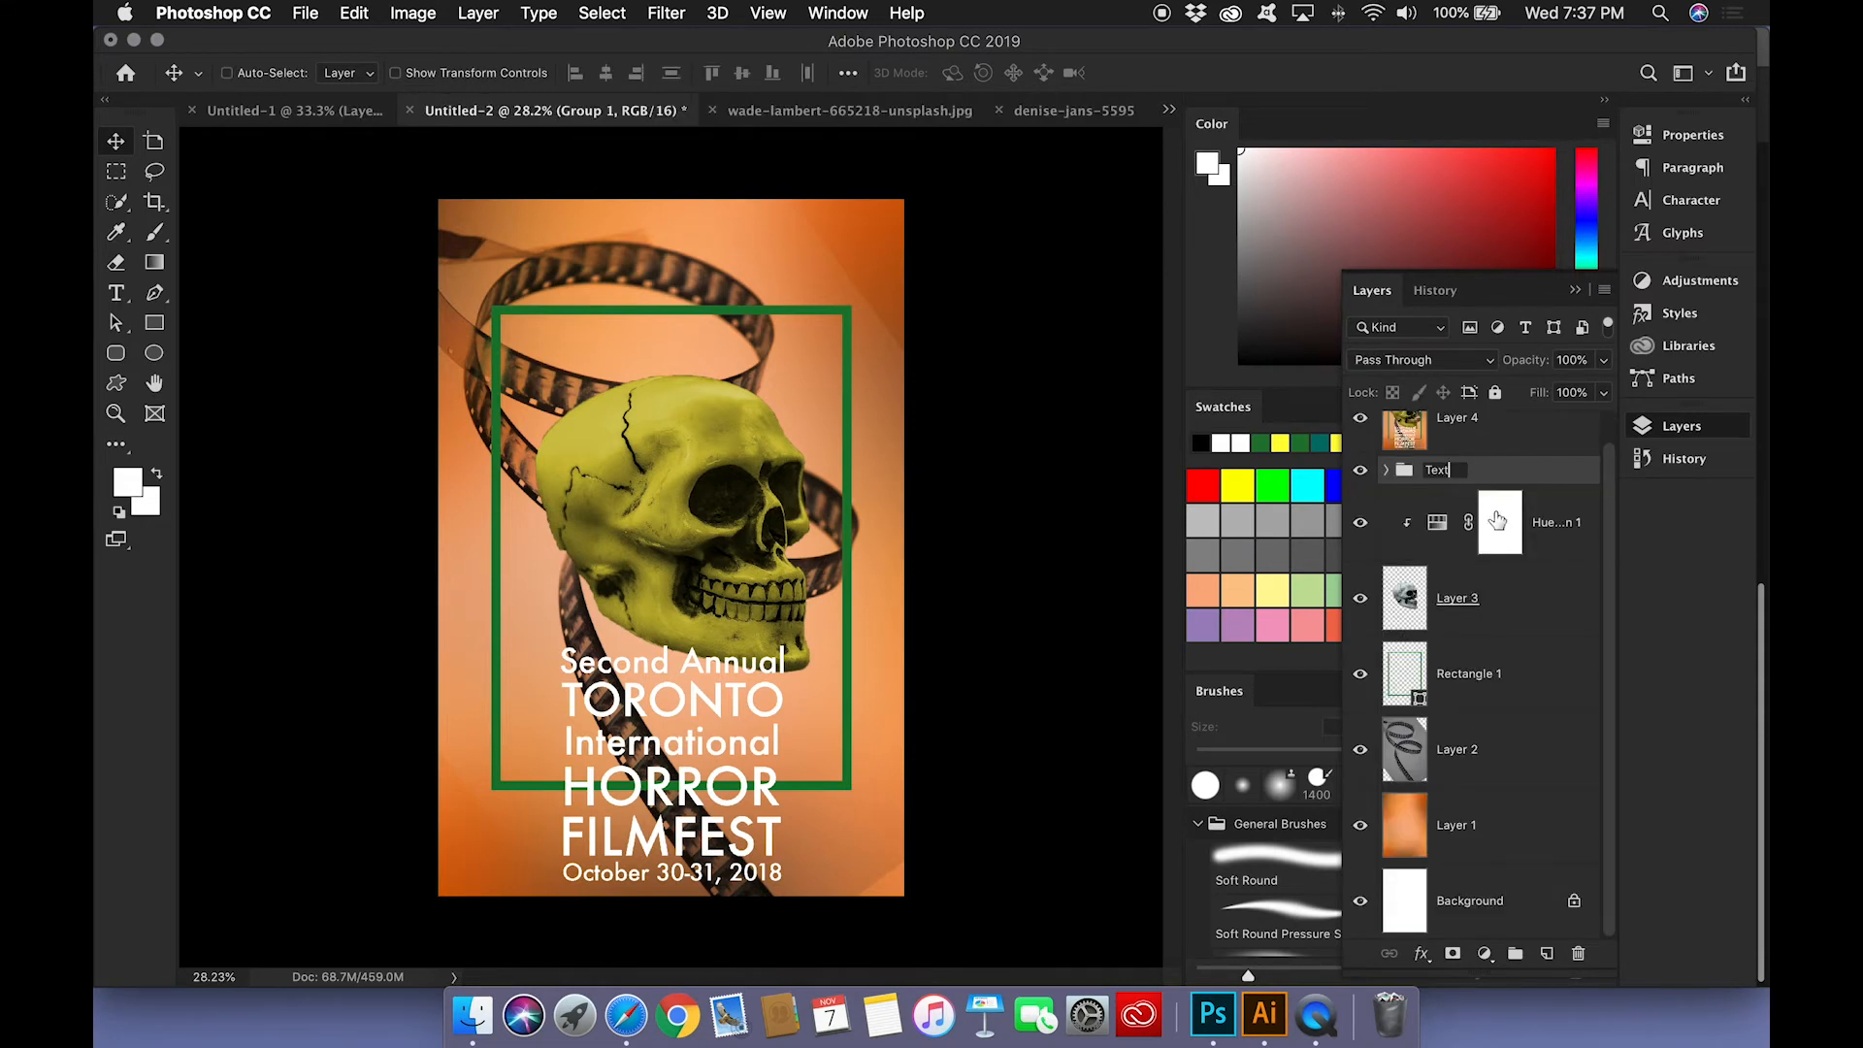
click(1564, 600)
Step: Group the Hue/Saturation adjustment, skull, green frame and film strip layers and name the group Assets
click(1500, 534)
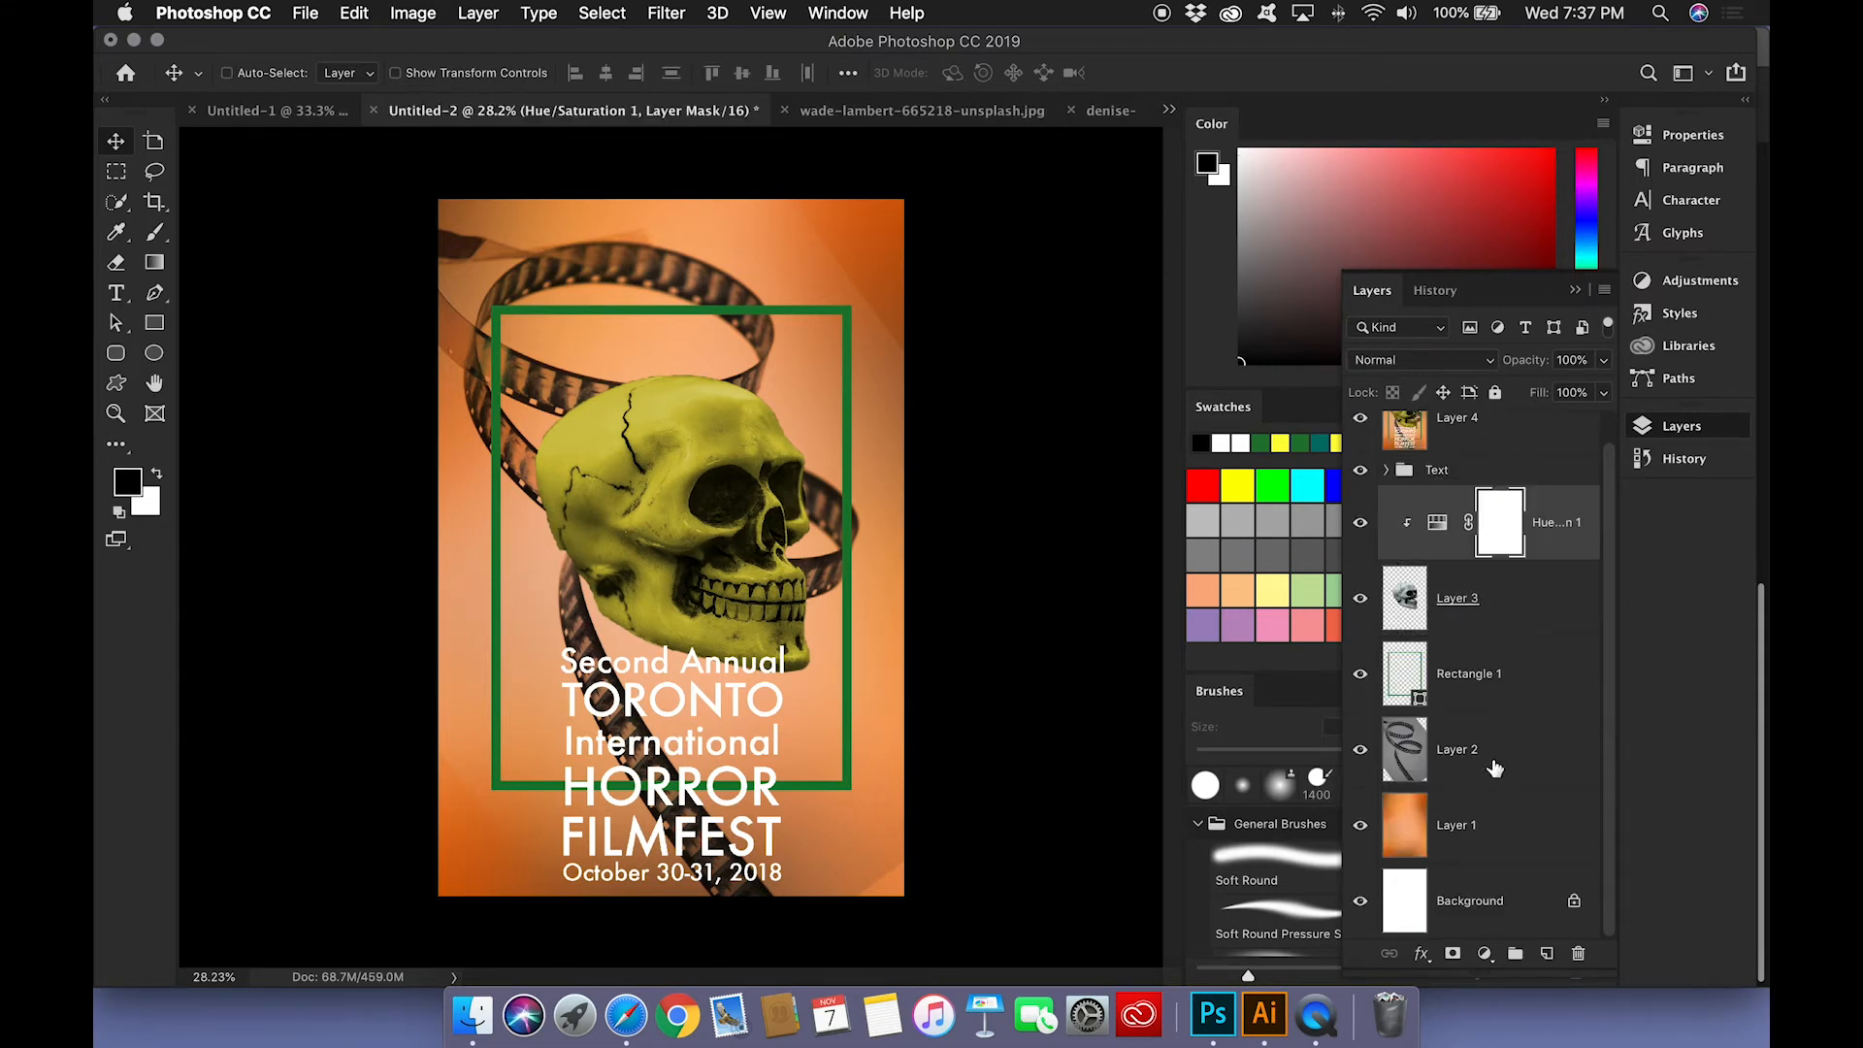
shift+click(1498, 766)
key(super+g)
double_click(1446, 530)
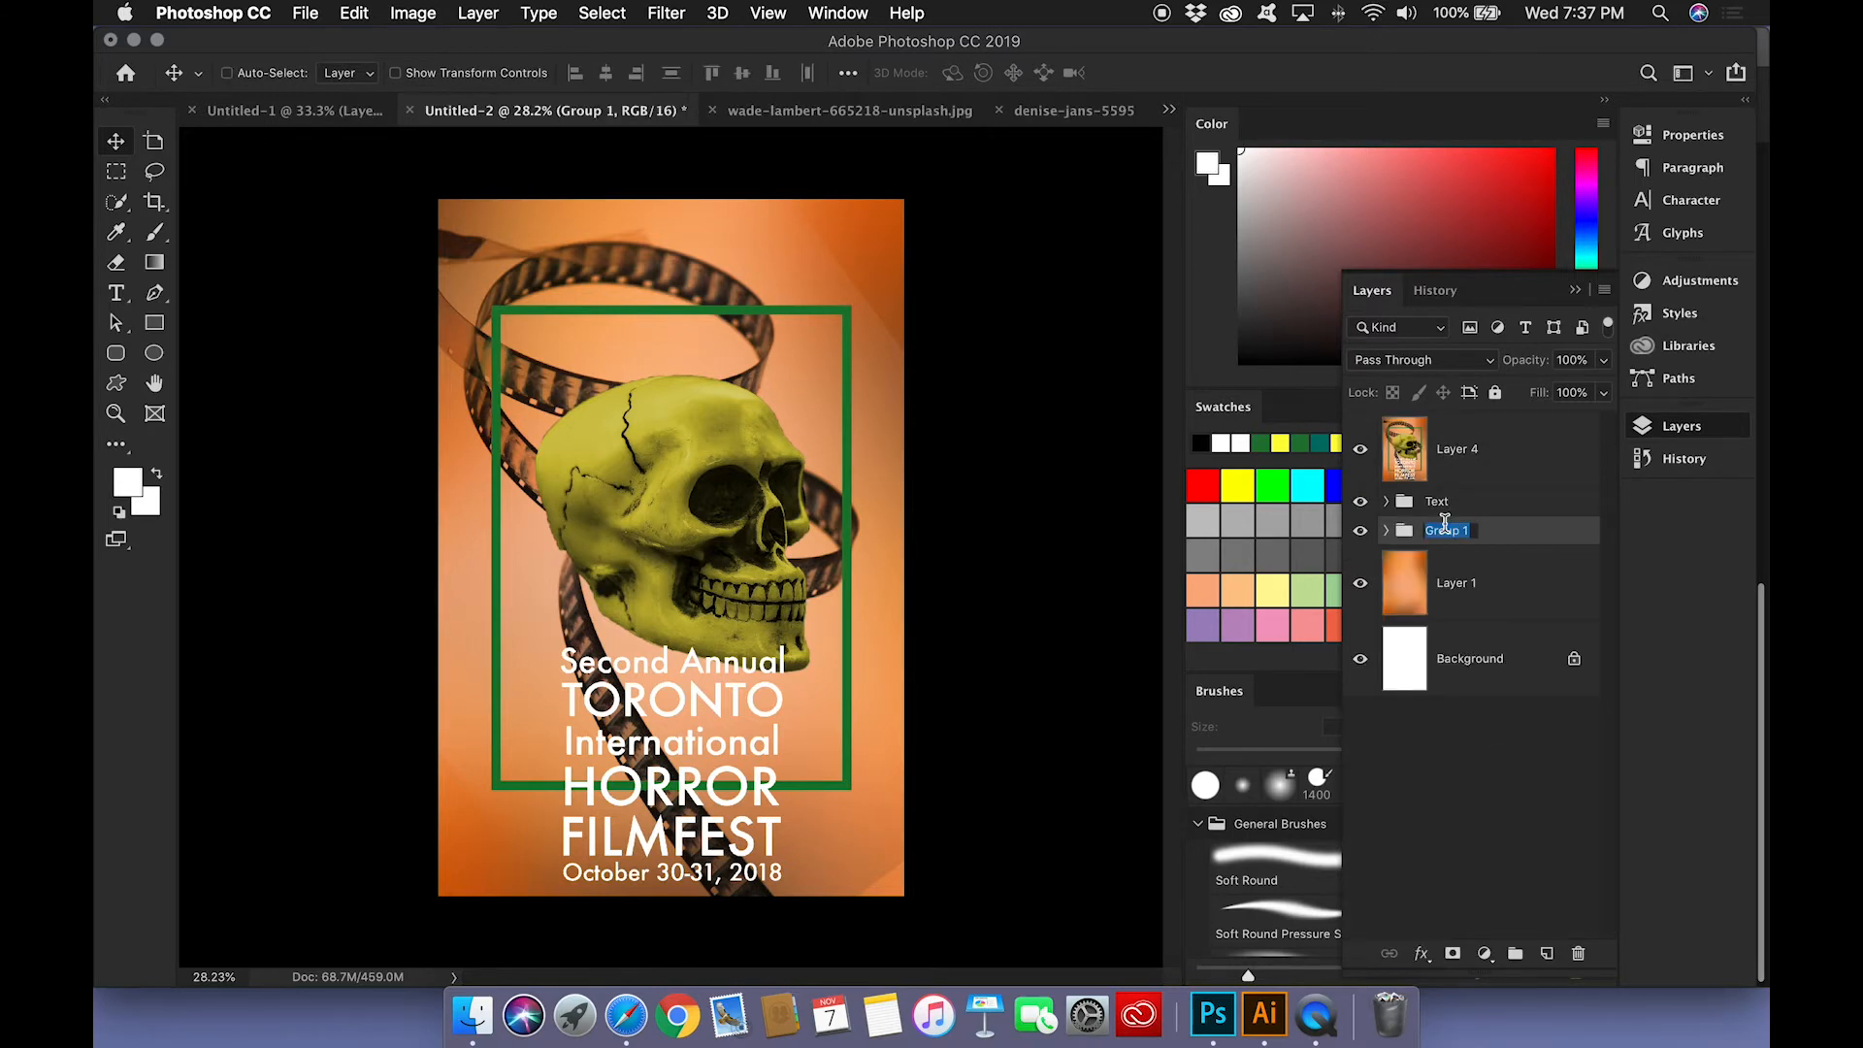
text(Assets)
Step: Rename the orange gradient layer to identify it as the poster's background
double_click(1465, 583)
text(Bacgro)
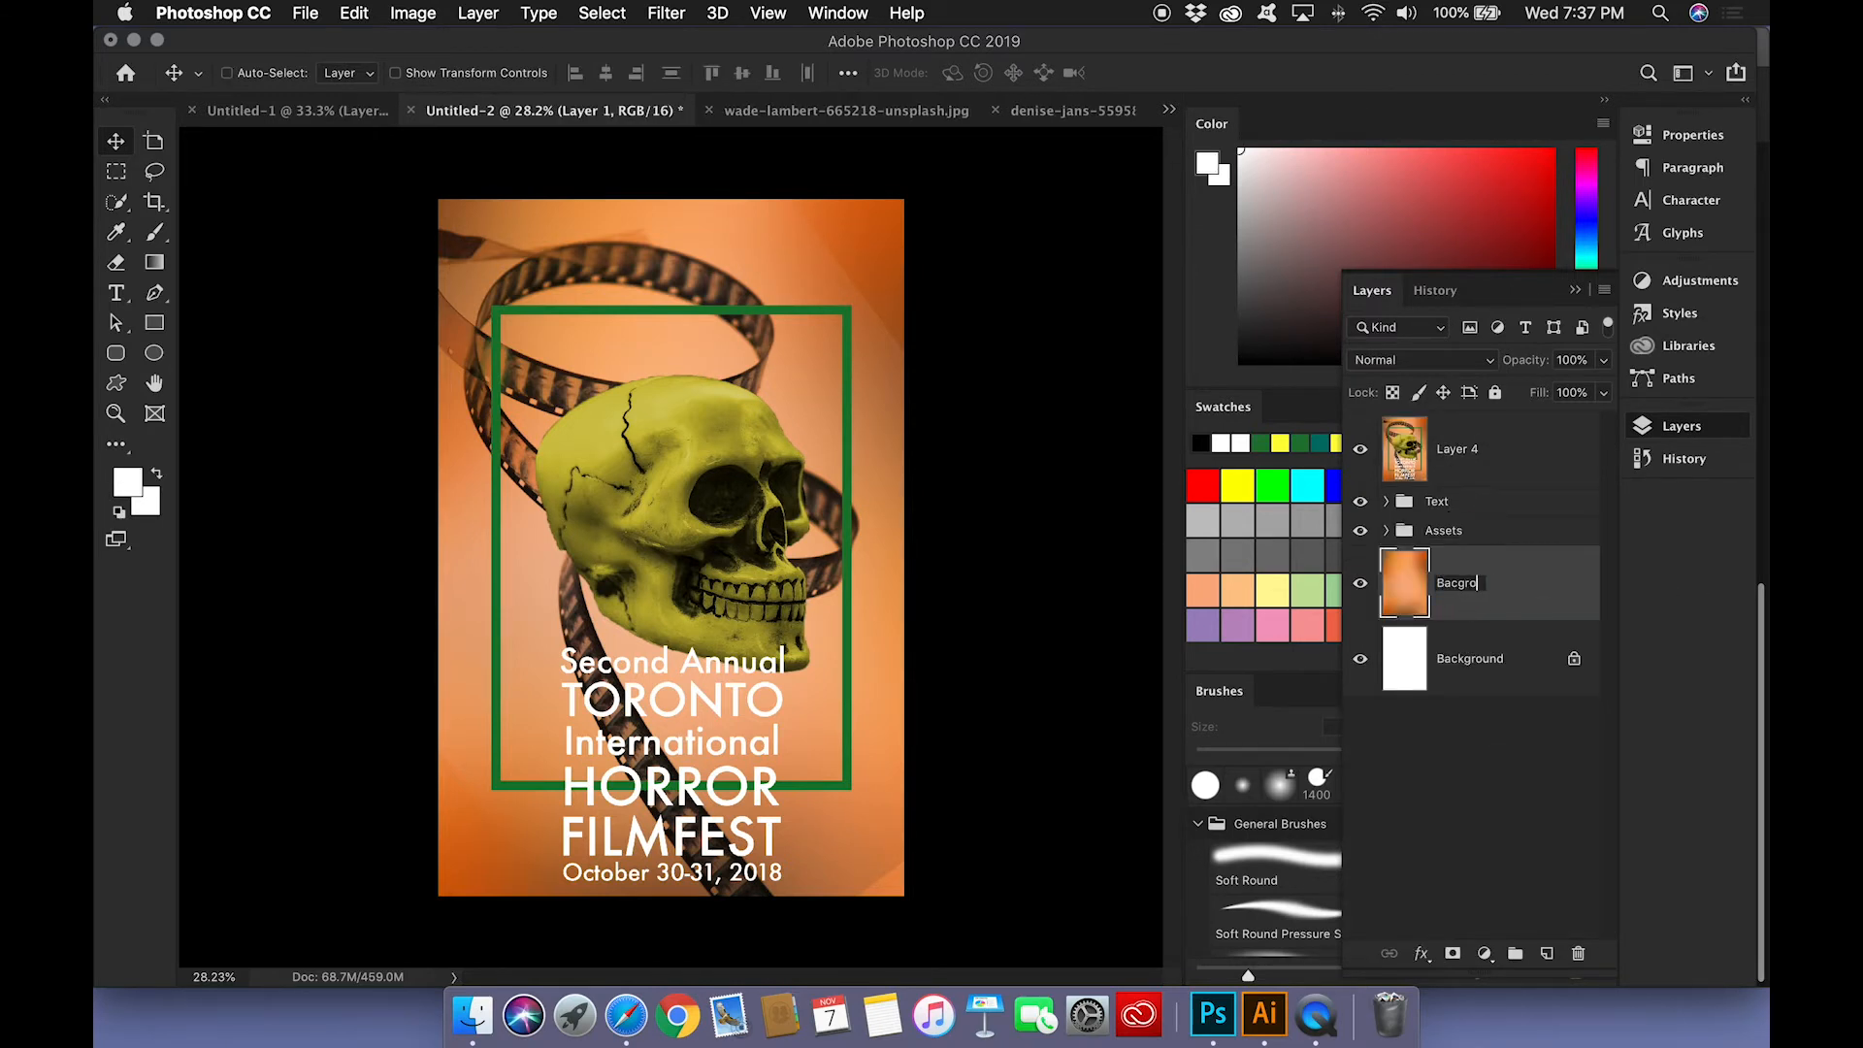